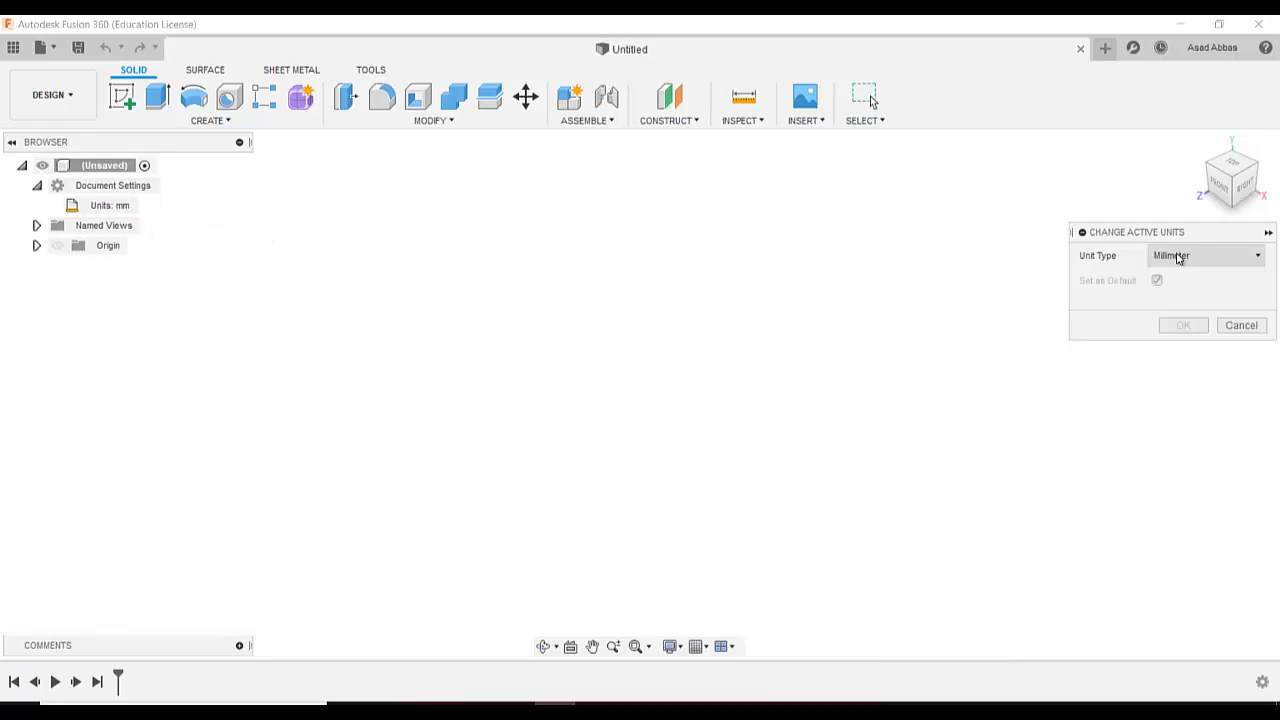
- Change the document's active units to centimeters
left_click(1175, 256)
left_click(1180, 277)
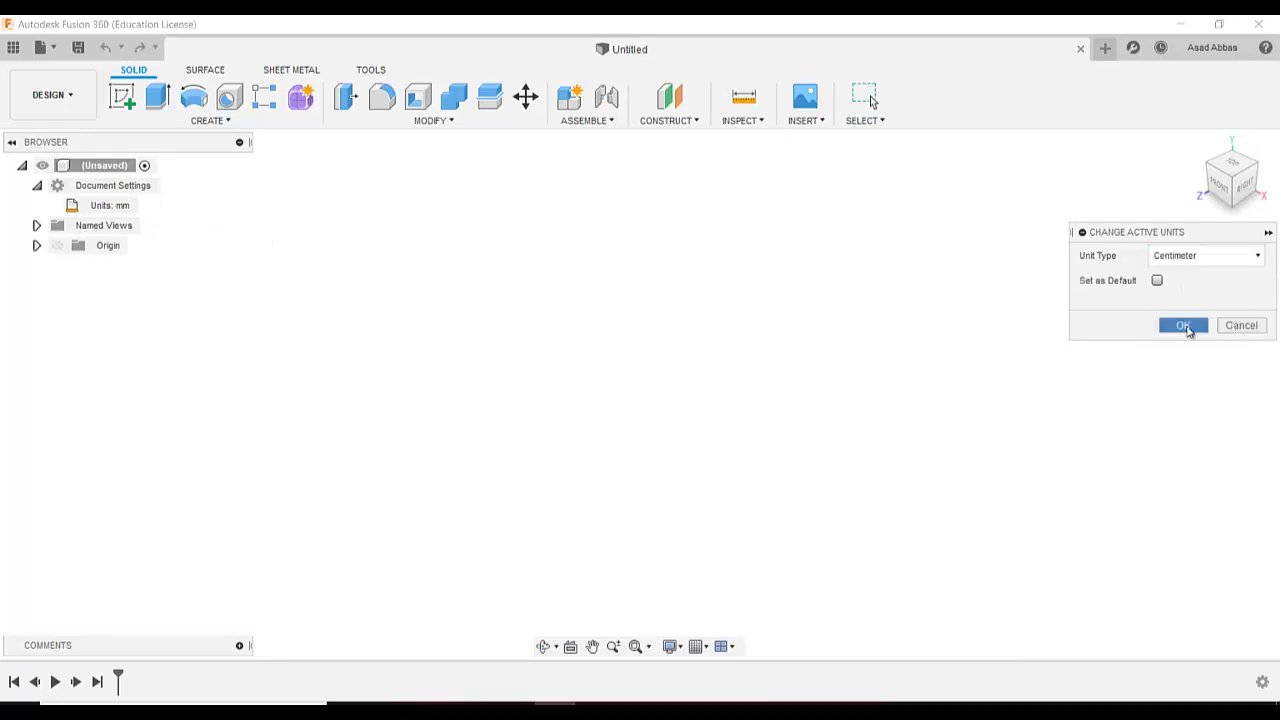
left_click(1188, 324)
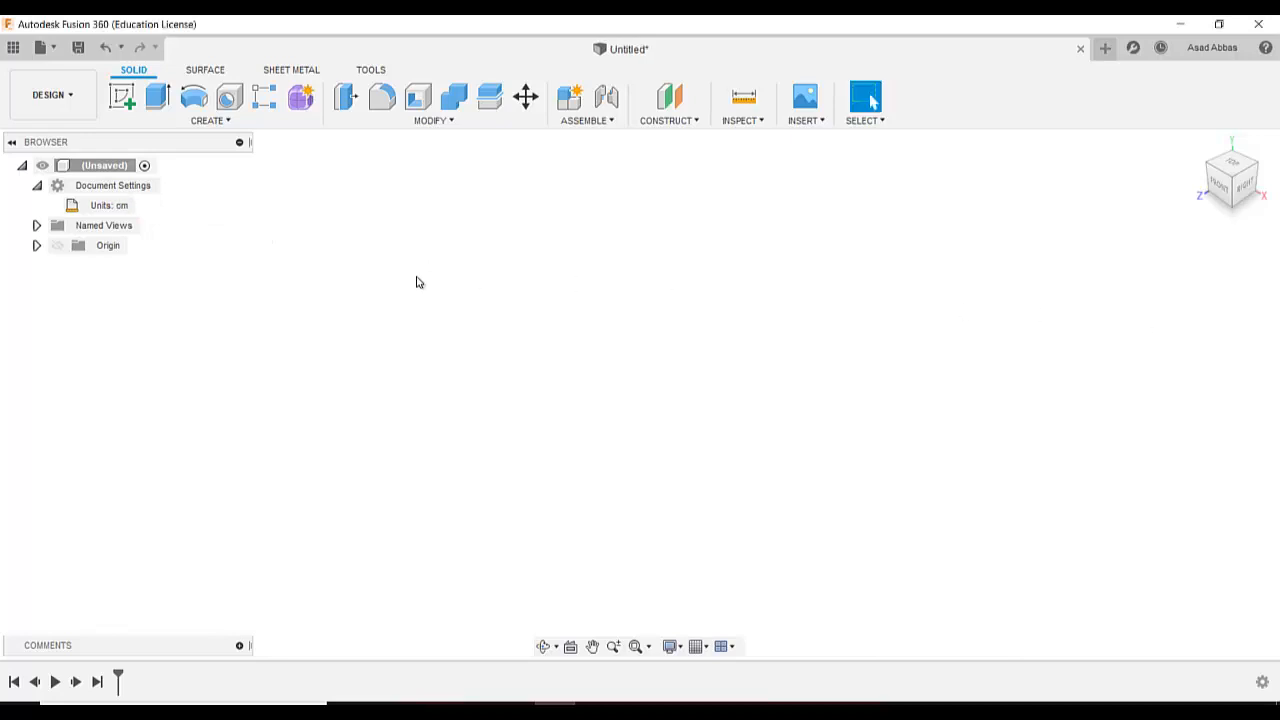
- On the front plane, sketch three connected lines from the origin forming a U-shape open toward the left, about 5 cm wide and 7.4 cm high
left_click(122, 96)
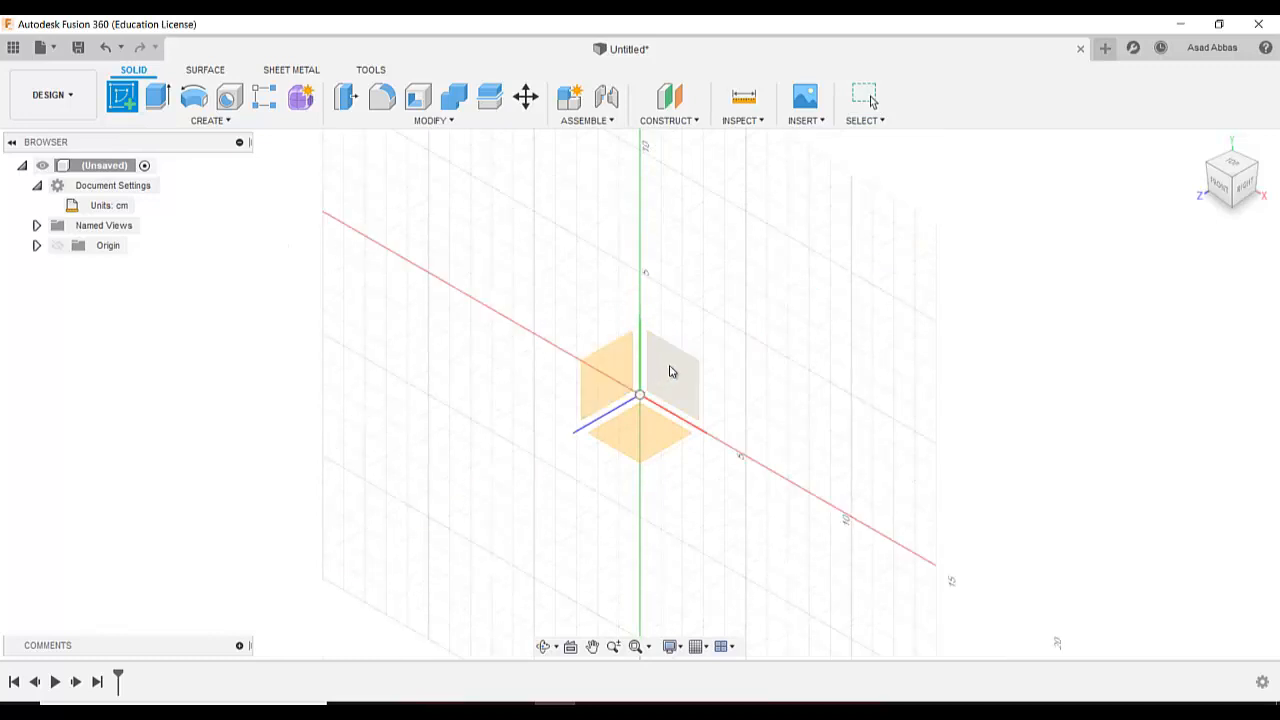
left_click(670, 371)
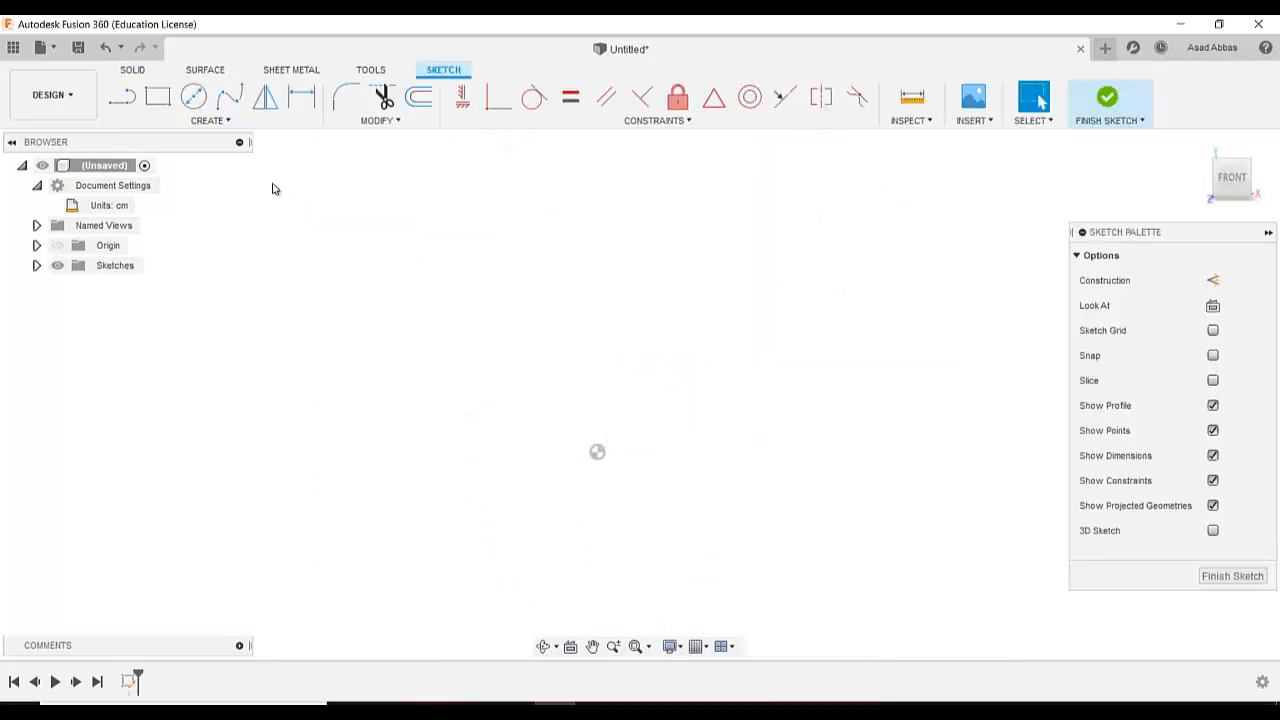
left_click(225, 121)
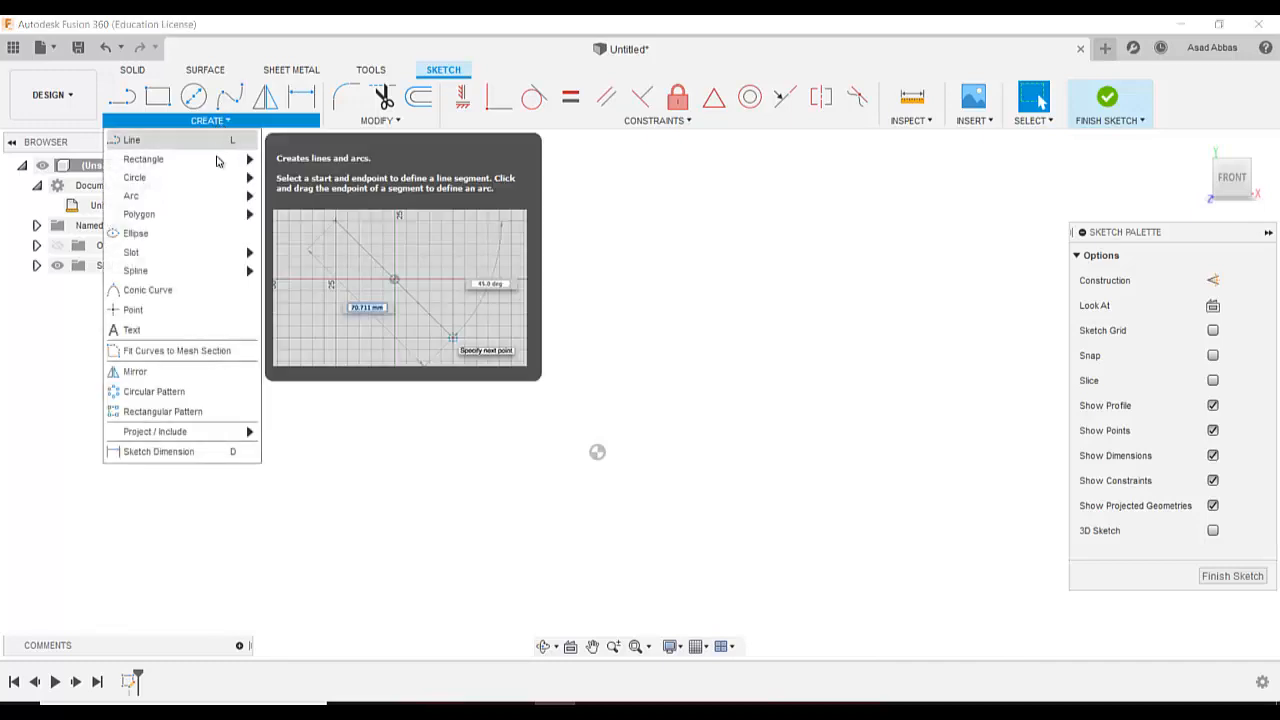
mouse_move(221, 199)
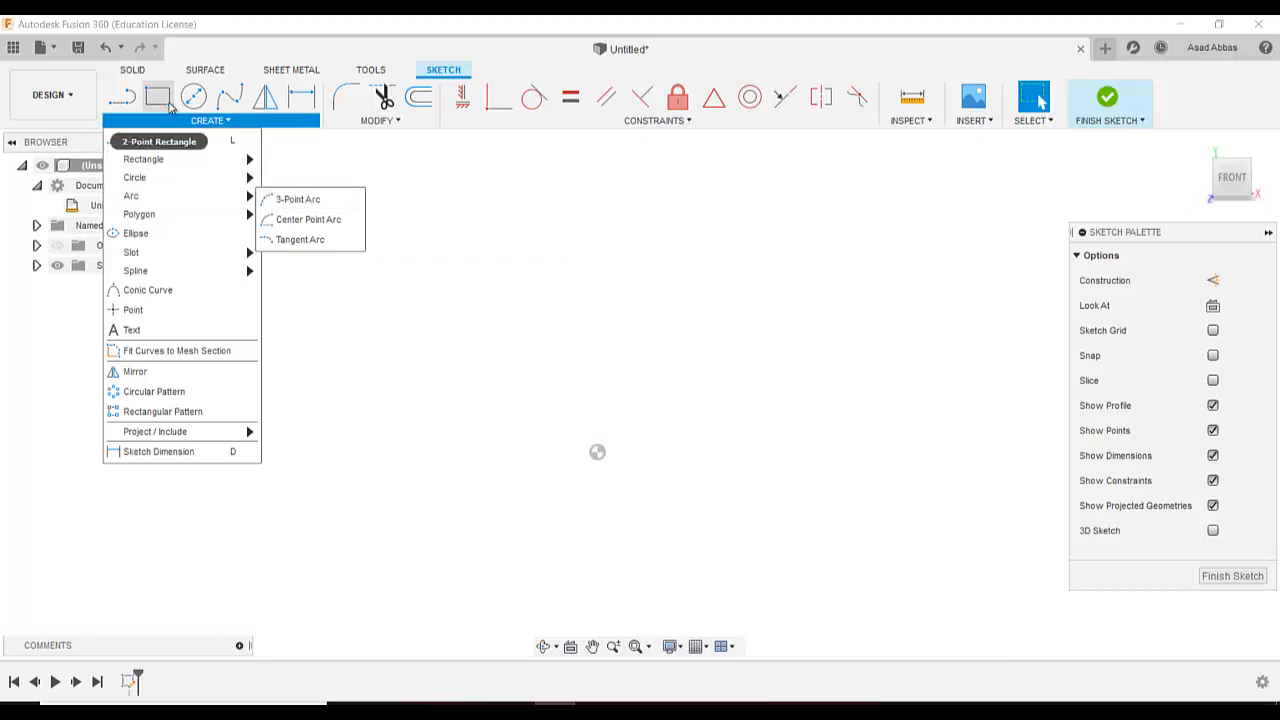
left_click(131, 140)
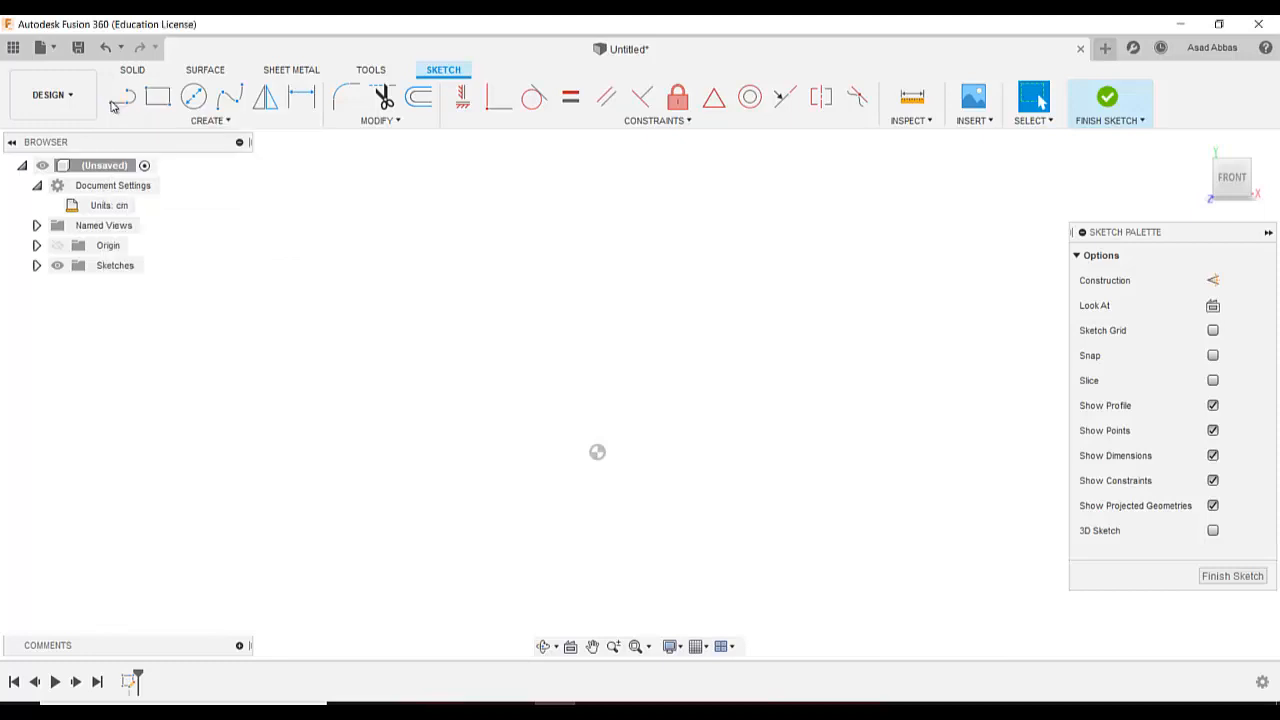
left_click(597, 452)
left_click(745, 452)
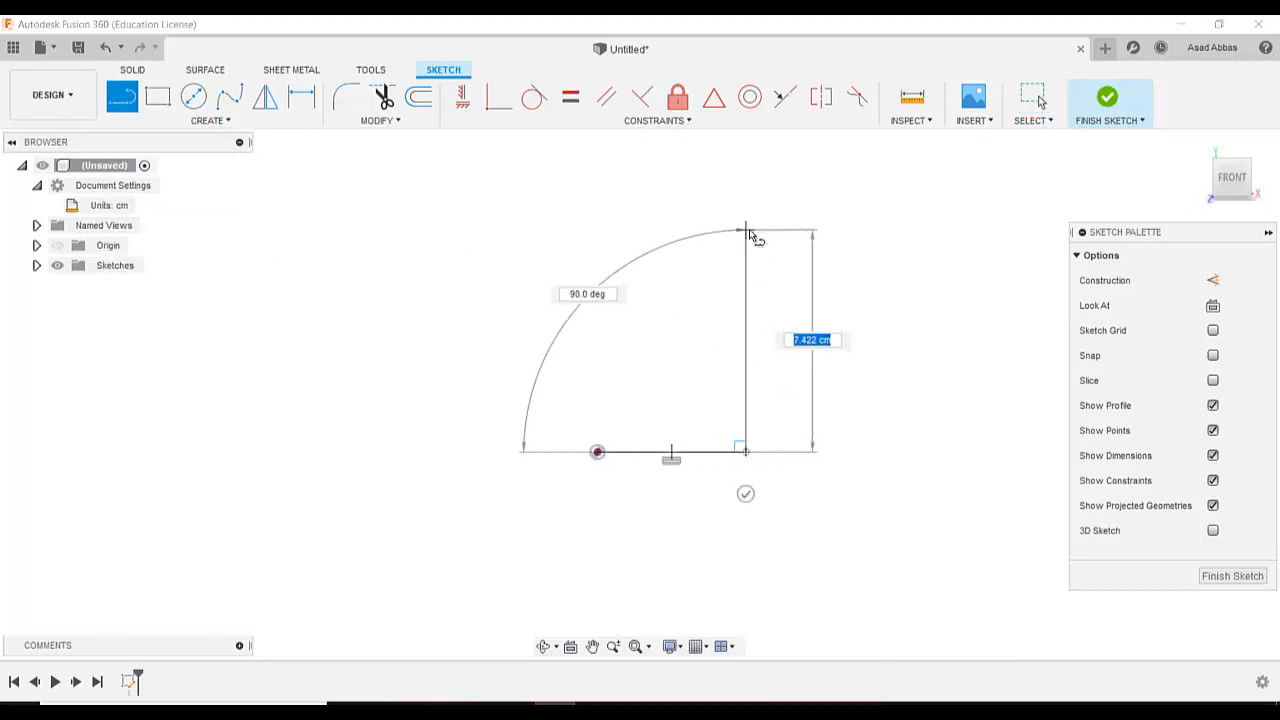
left_click(745, 228)
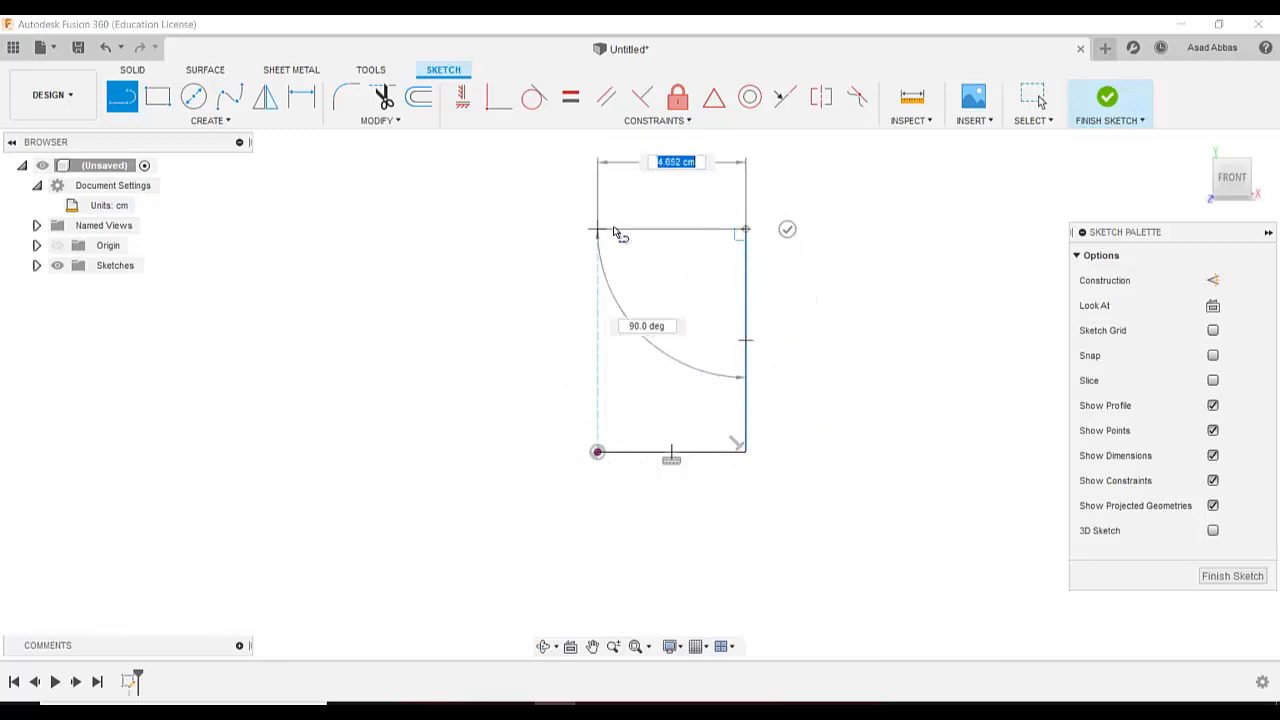
left_click(597, 229)
key("Escape")
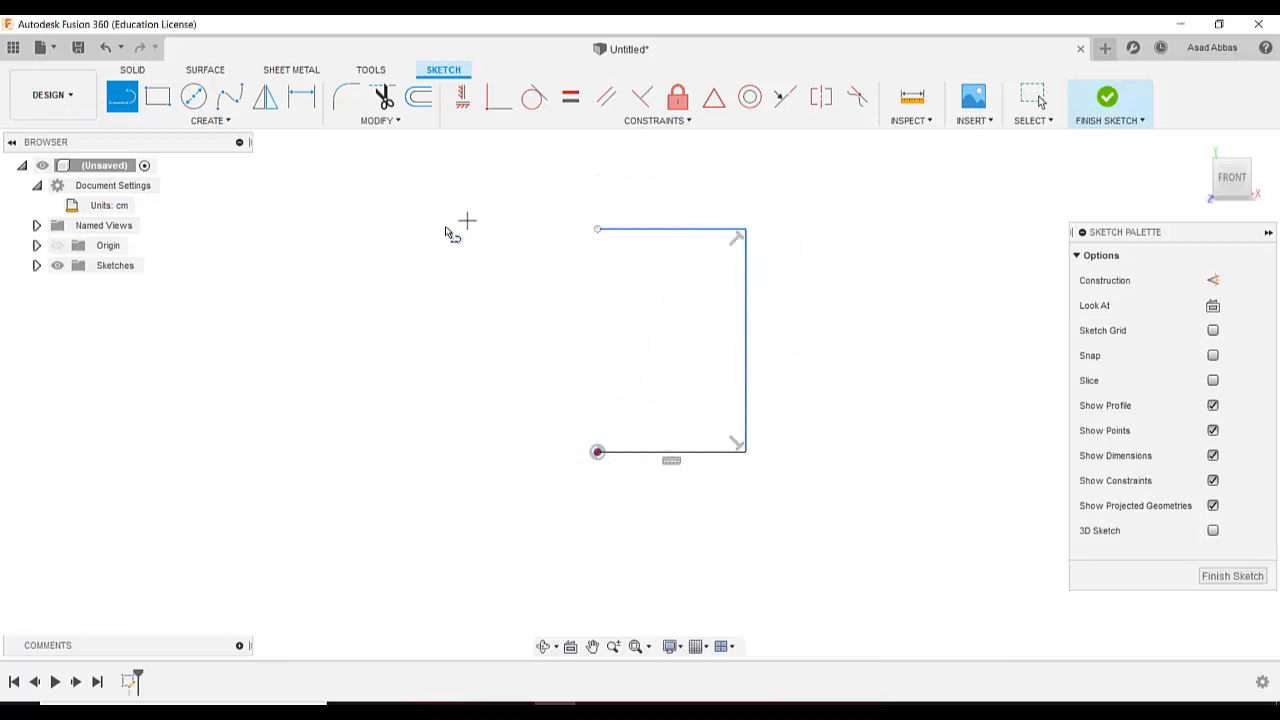
- Close the open side of the profile with an outward-bulging 3-point arc of about 4.1 cm radius between the two free line ends
left_click(145, 121)
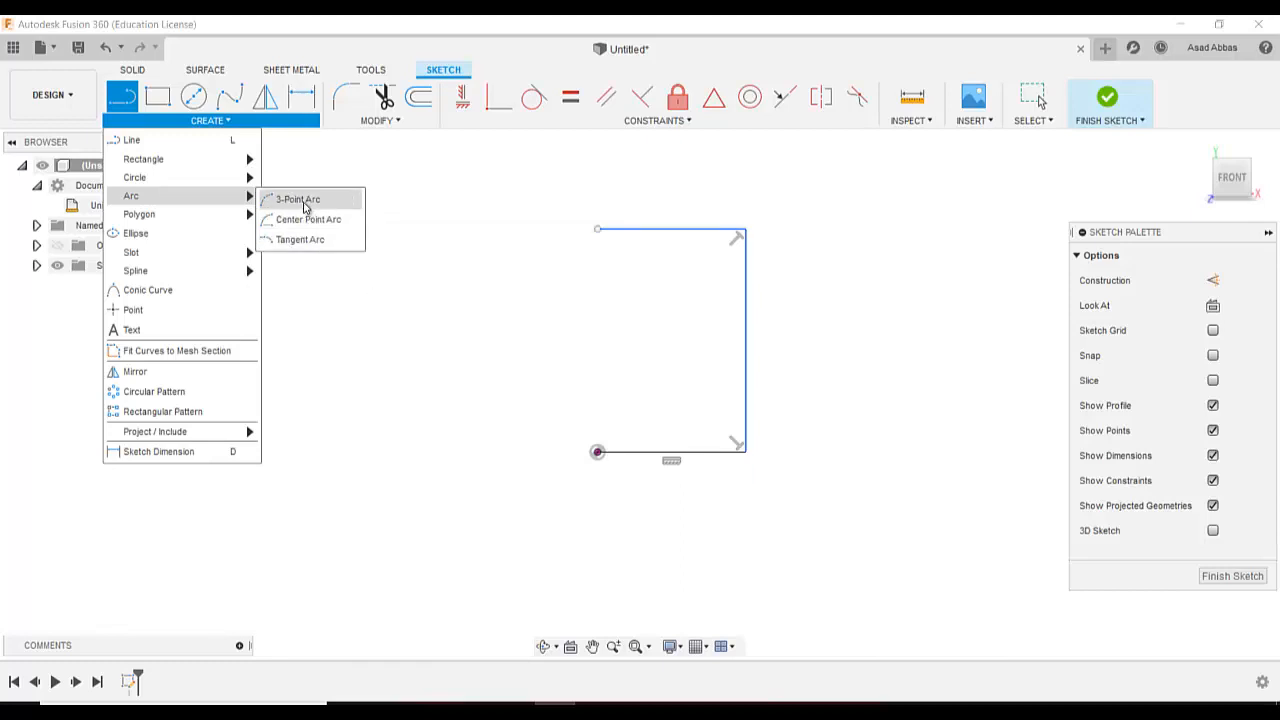
left_click(298, 200)
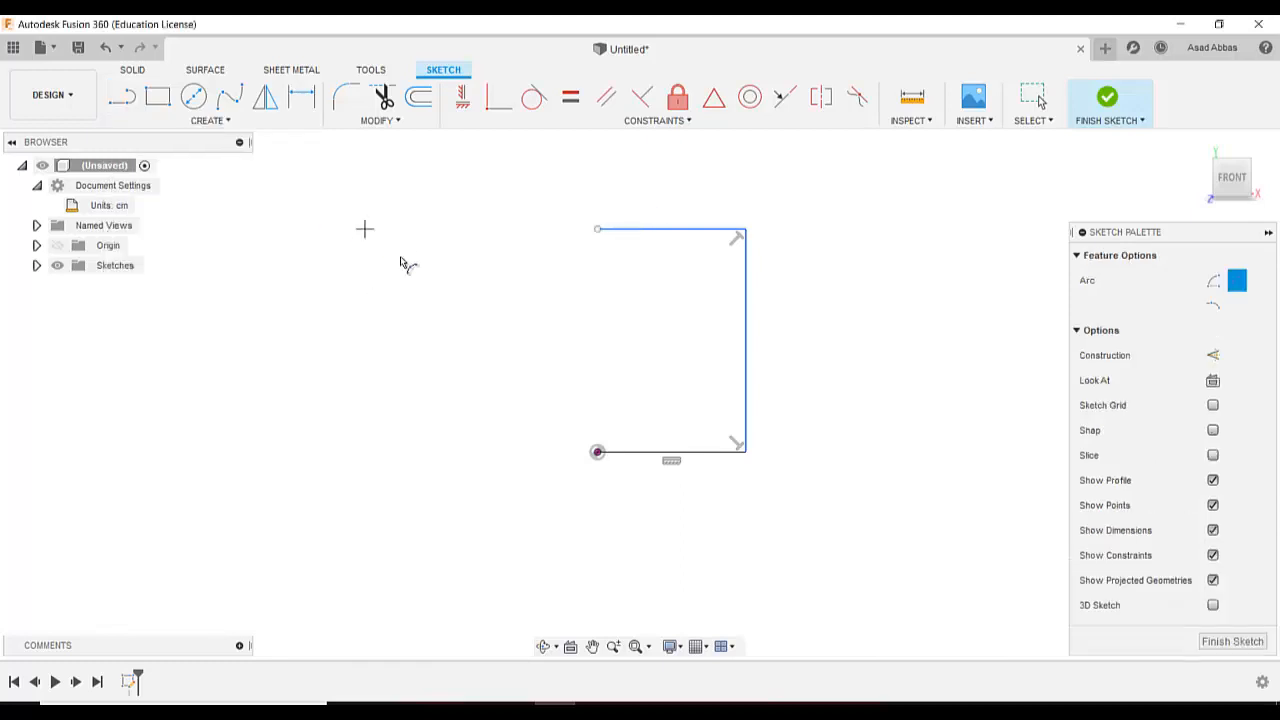
left_click(597, 231)
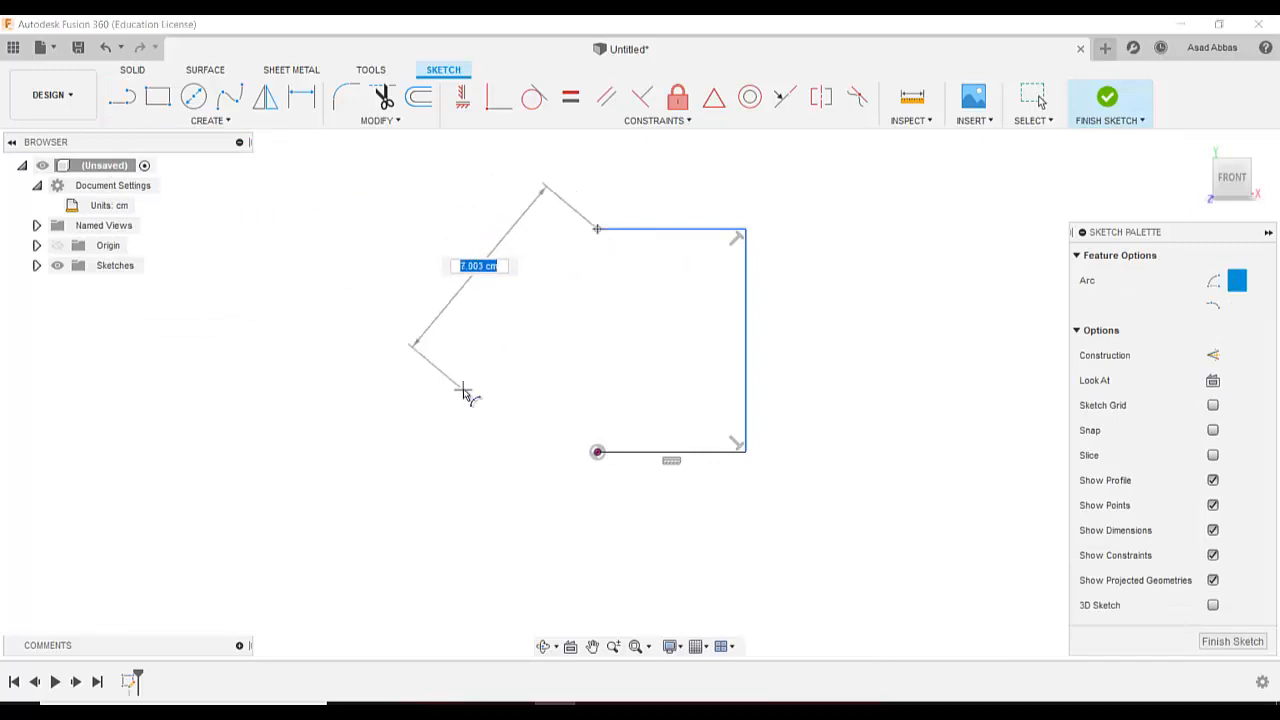
left_click(597, 452)
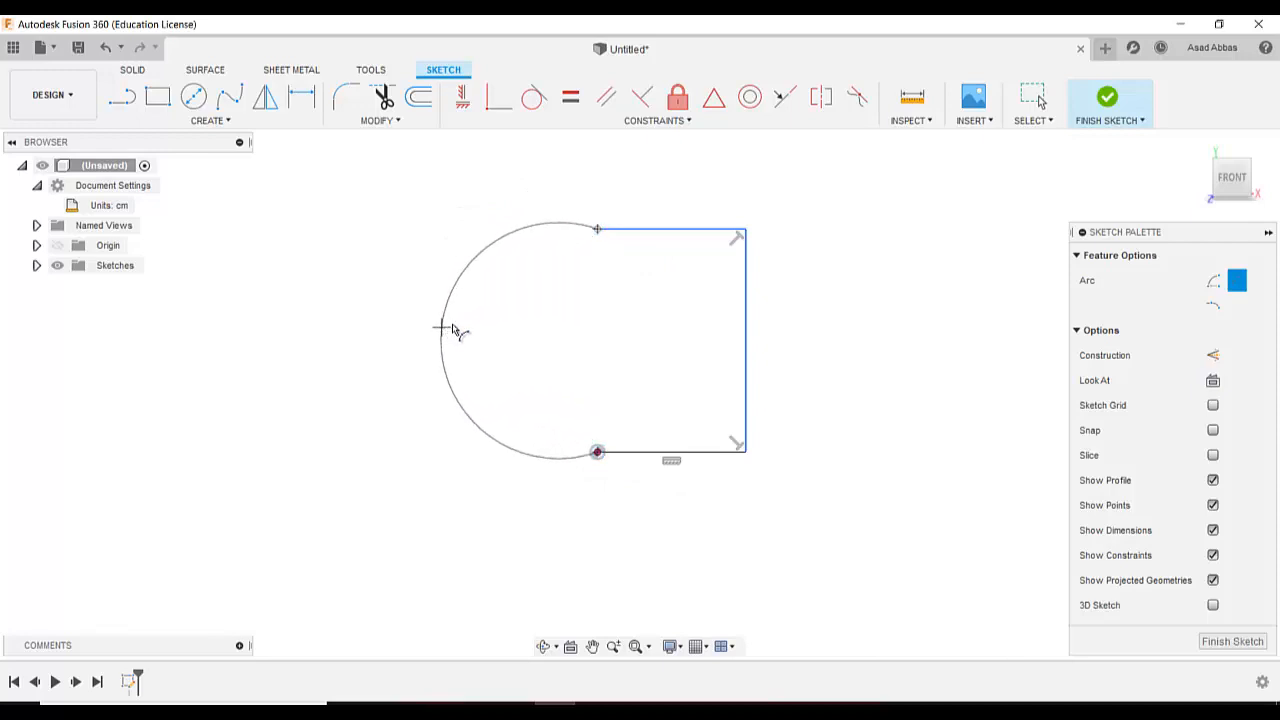
left_click(421, 324)
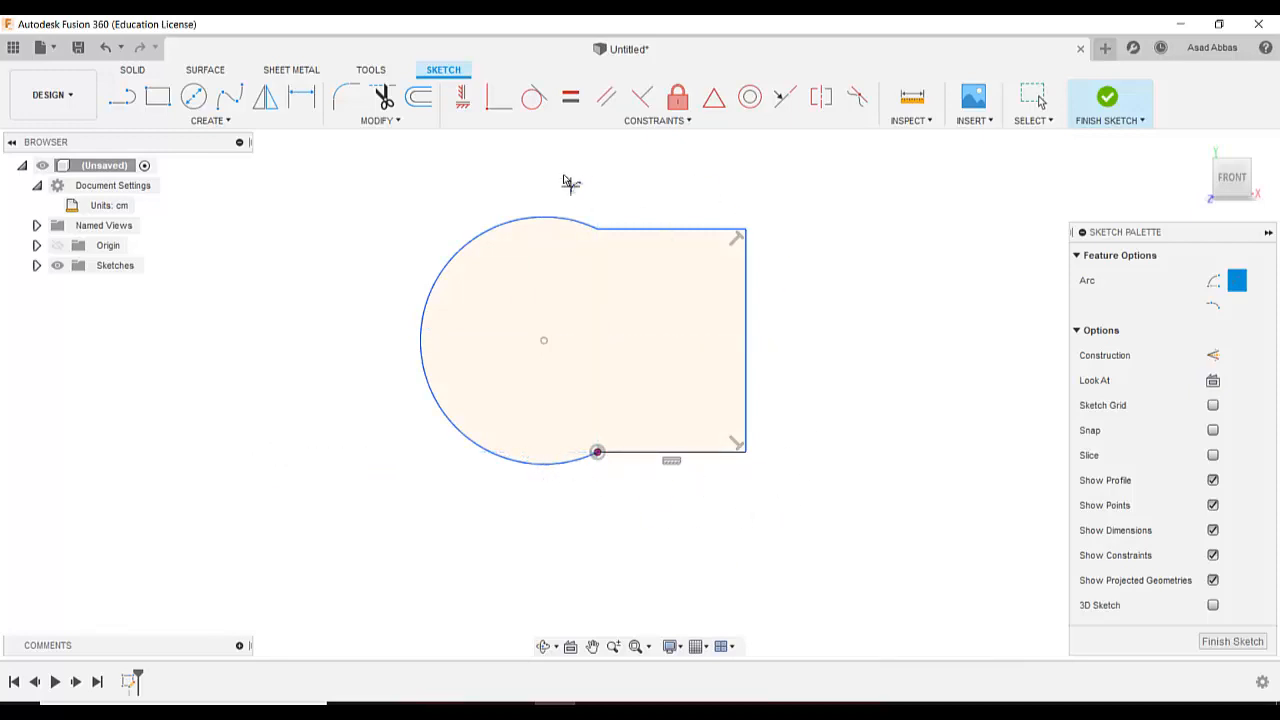
- Apply tangent constraints between the arc and both the upper and lower horizontal lines
left_click(533, 100)
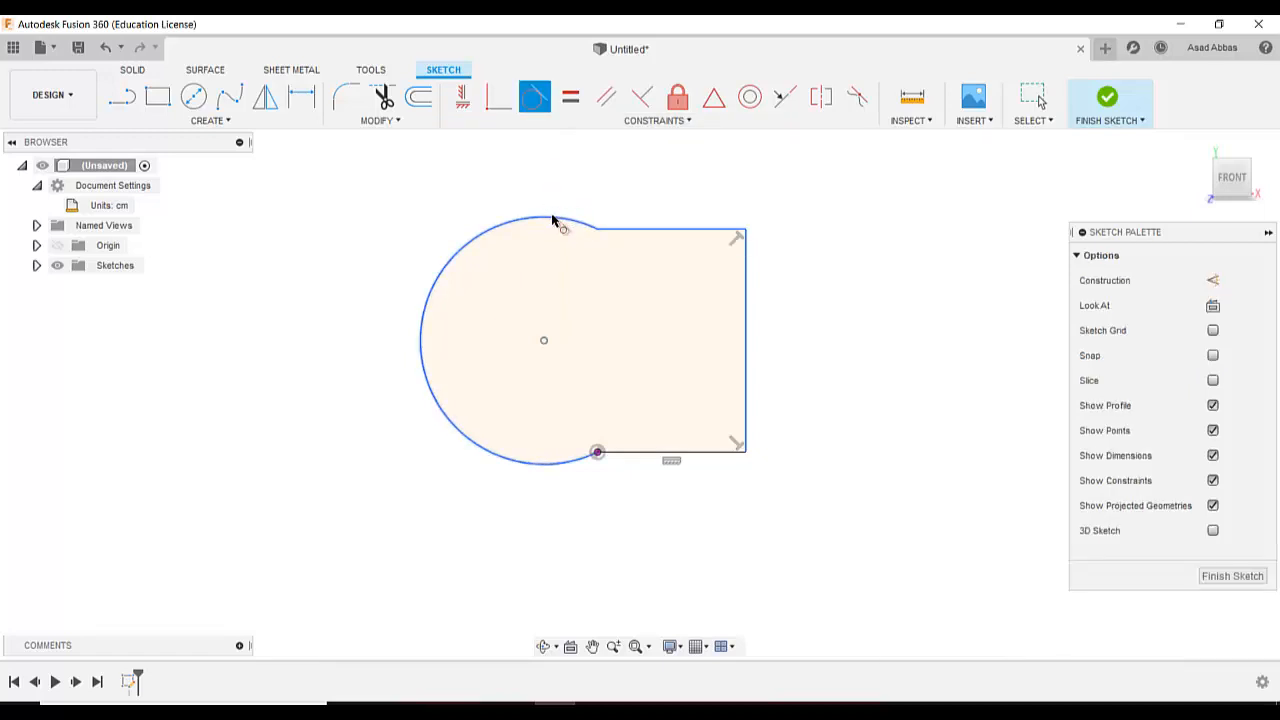
left_click(553, 220)
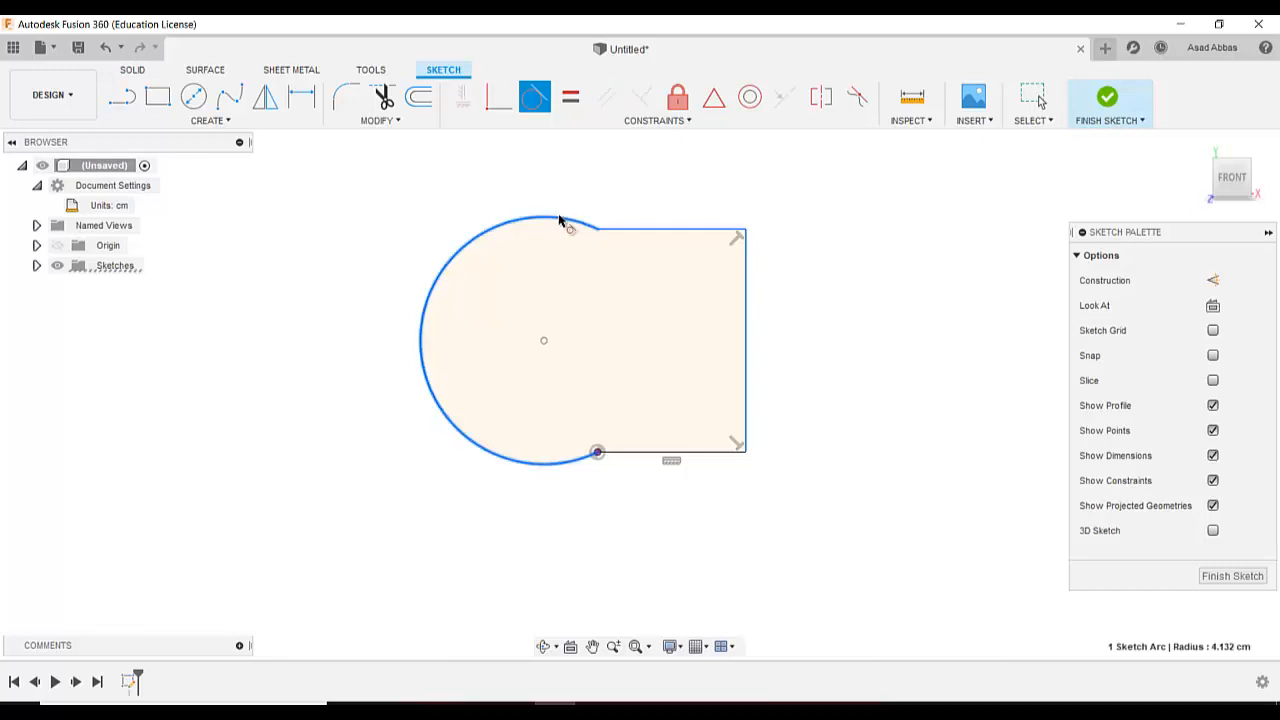
left_click(645, 229)
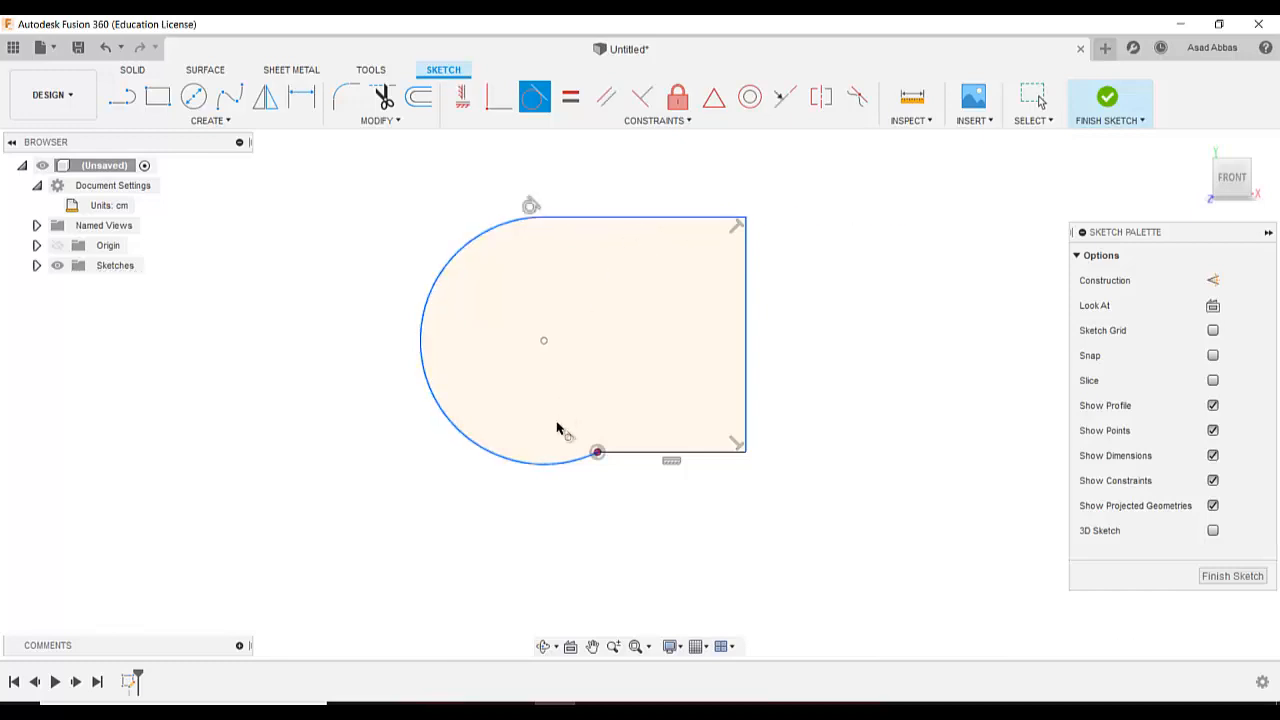
left_click(566, 466)
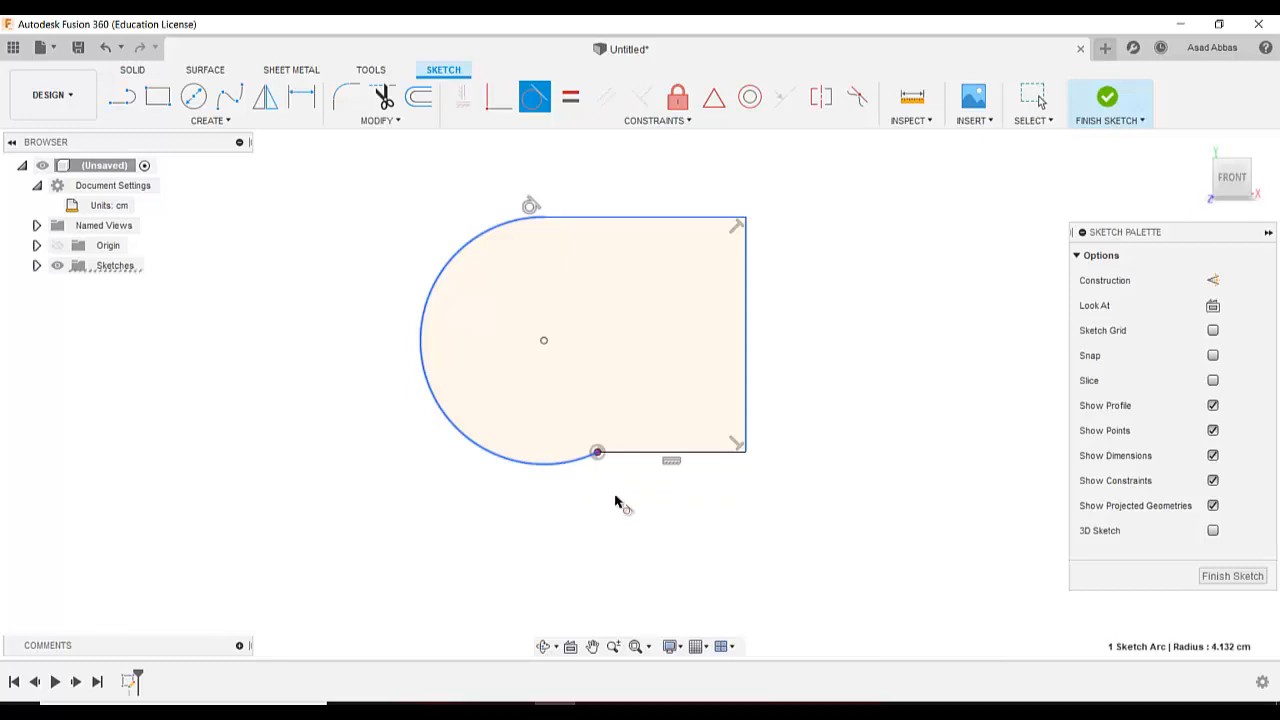
left_click(650, 452)
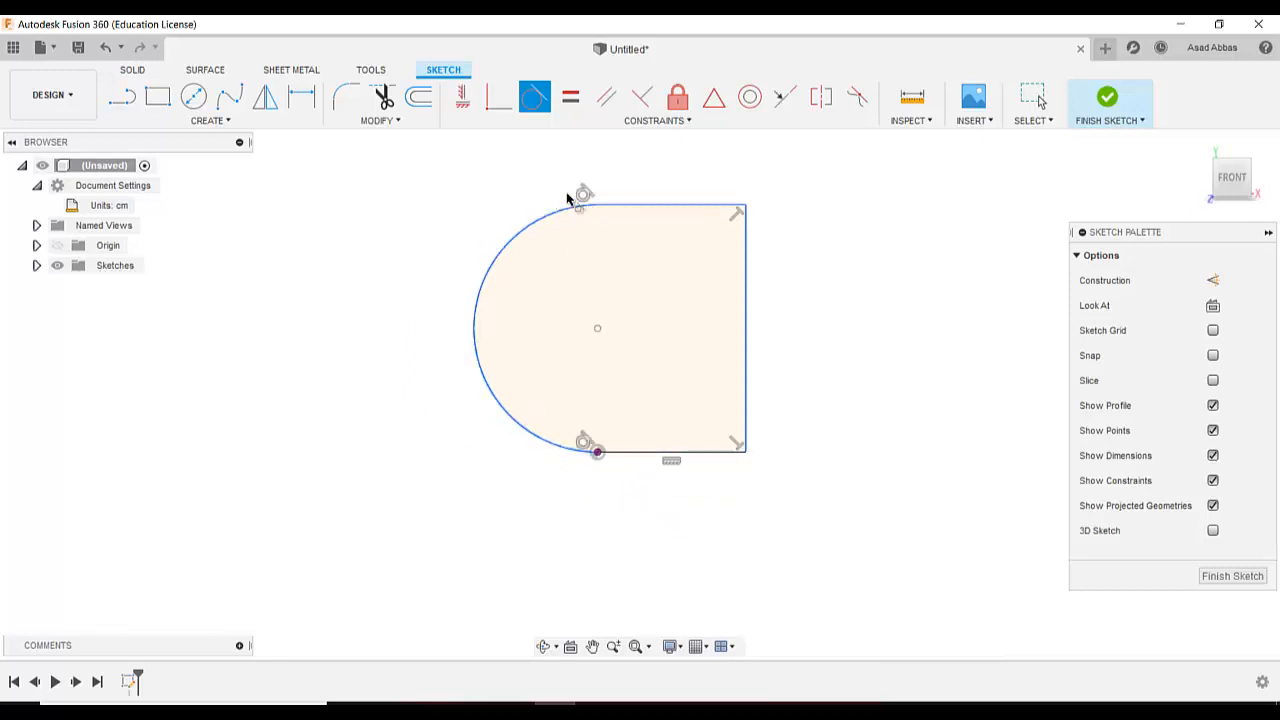
key("Escape")
- Undo both tangent constraints and the 3-point arc, keeping the three lines
left_click(104, 48)
left_click(104, 48)
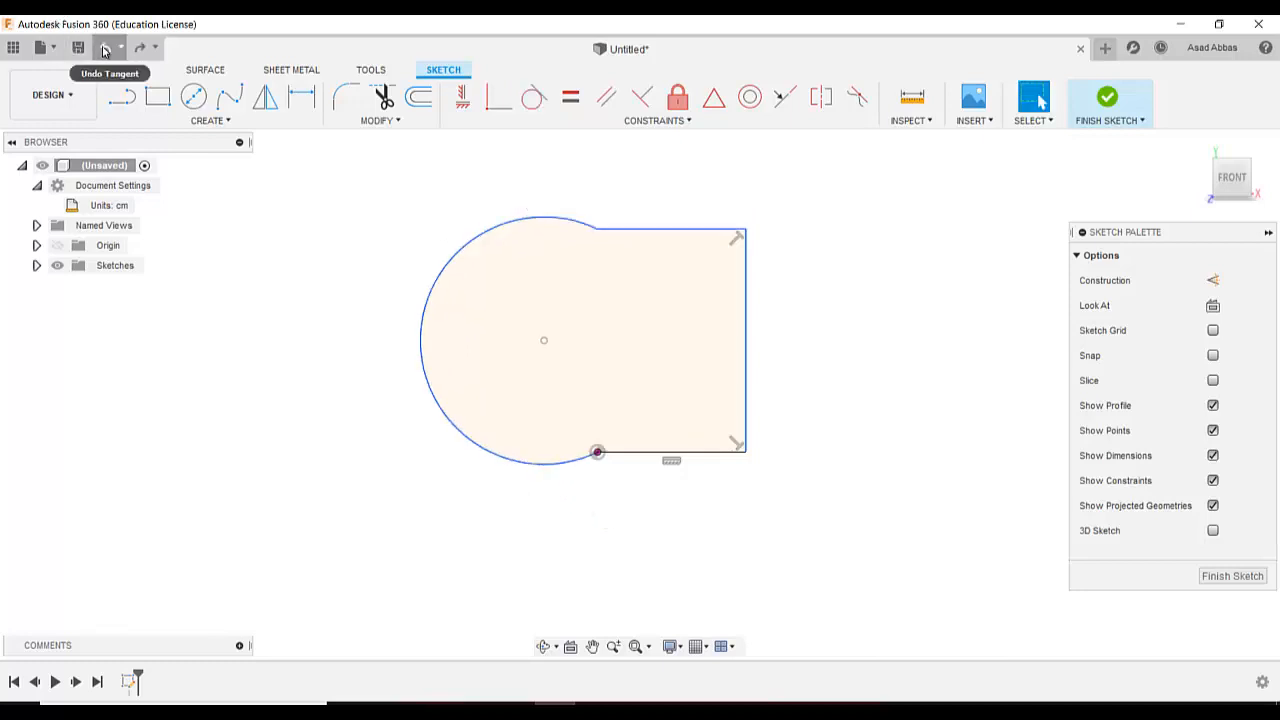
left_click(104, 48)
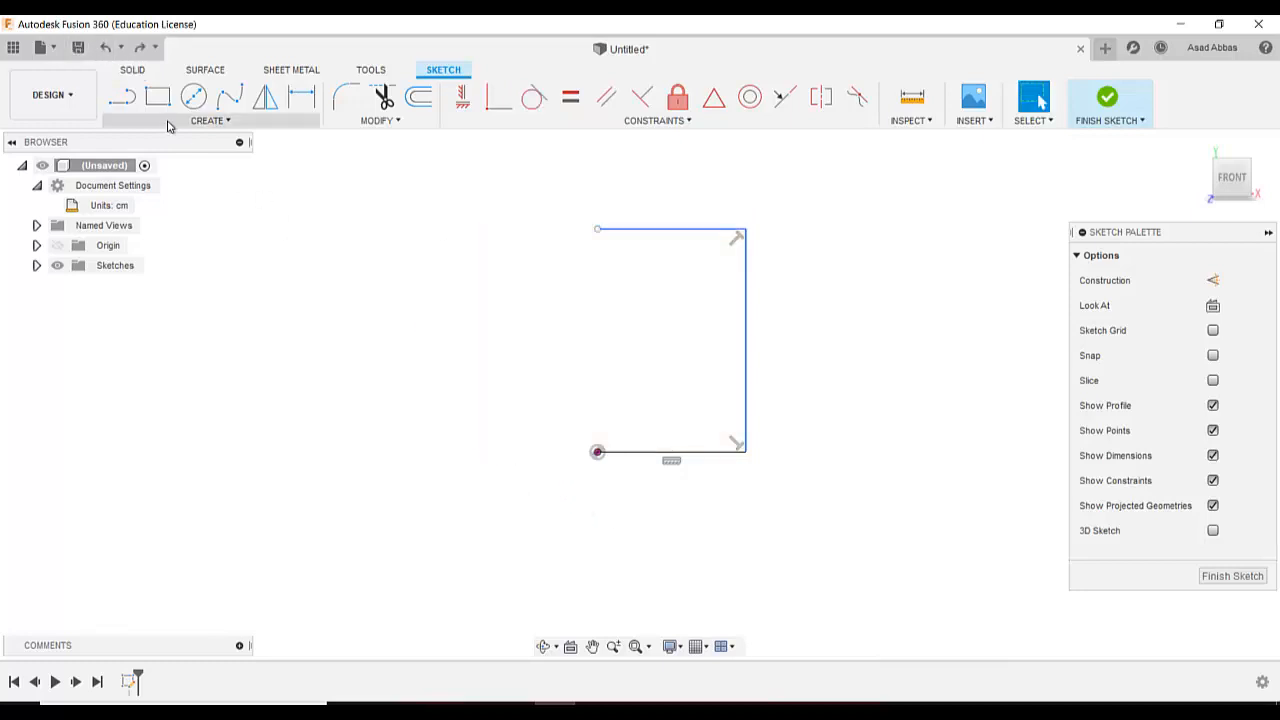
- Sketch a center point arc from the upper line's free end, centered midway between the horizontal lines and ending short of the origin
left_click(208, 120)
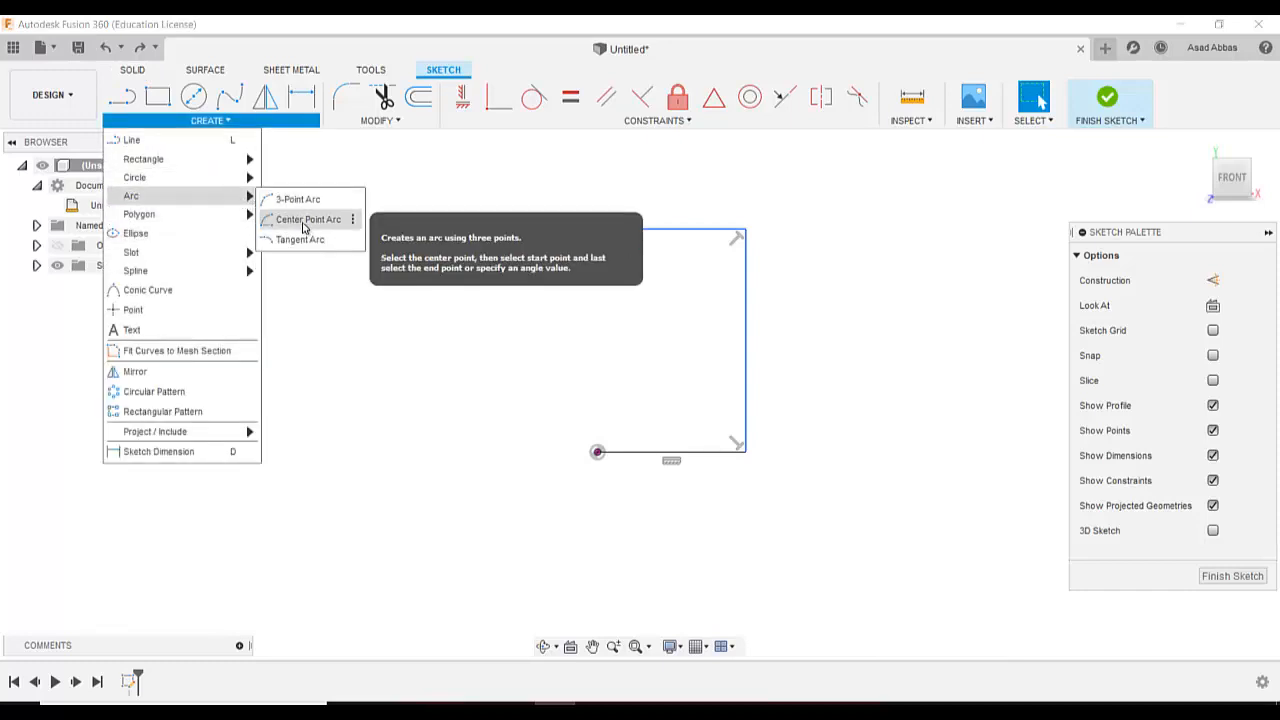
left_click(303, 219)
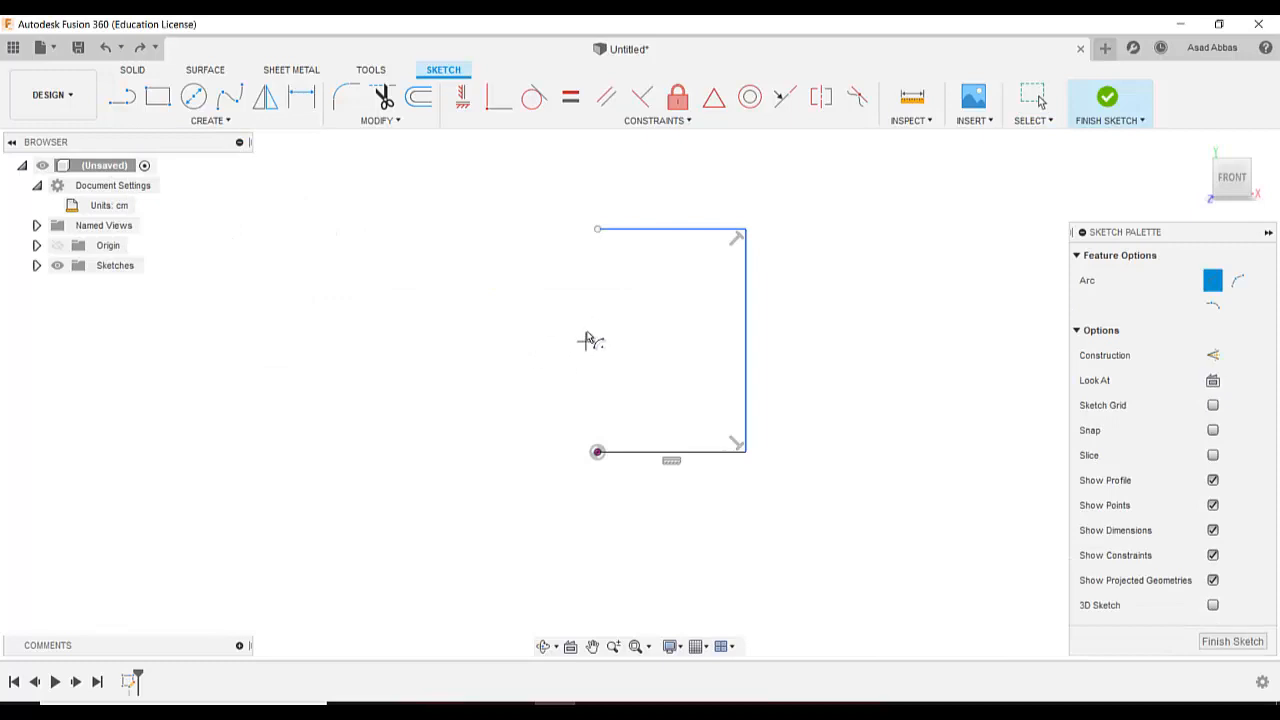
left_click(588, 327)
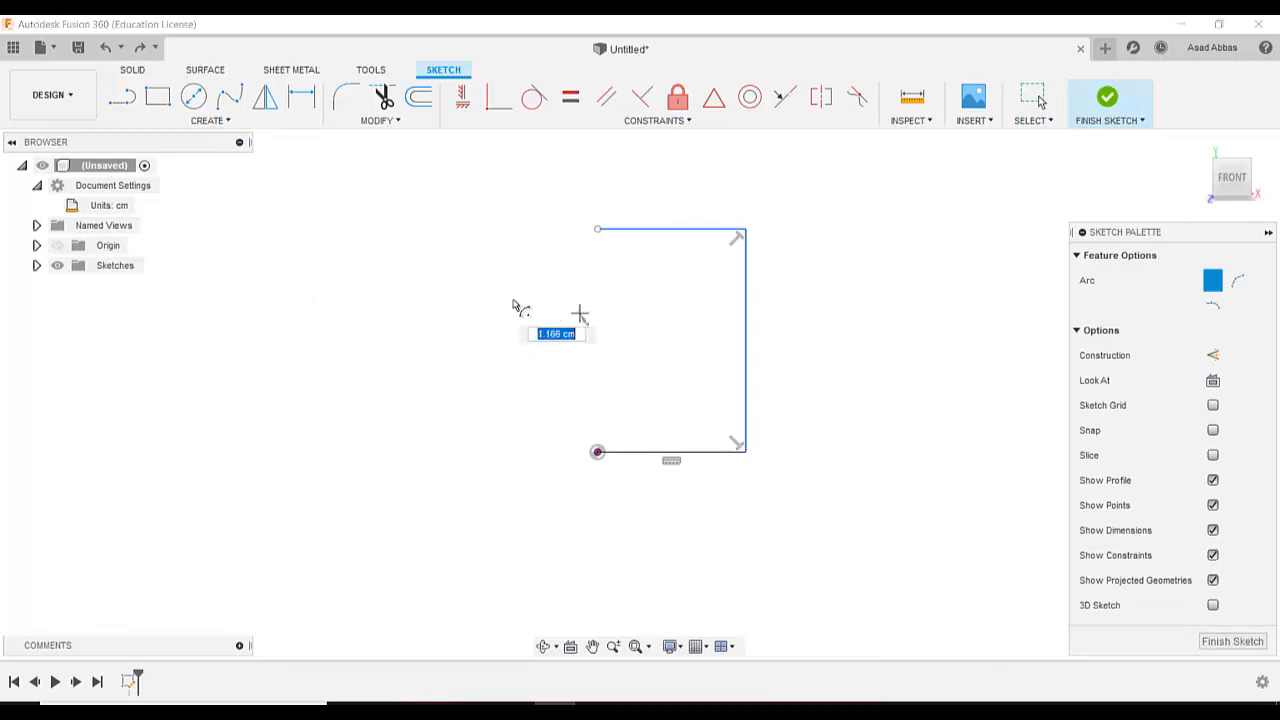
left_click(597, 230)
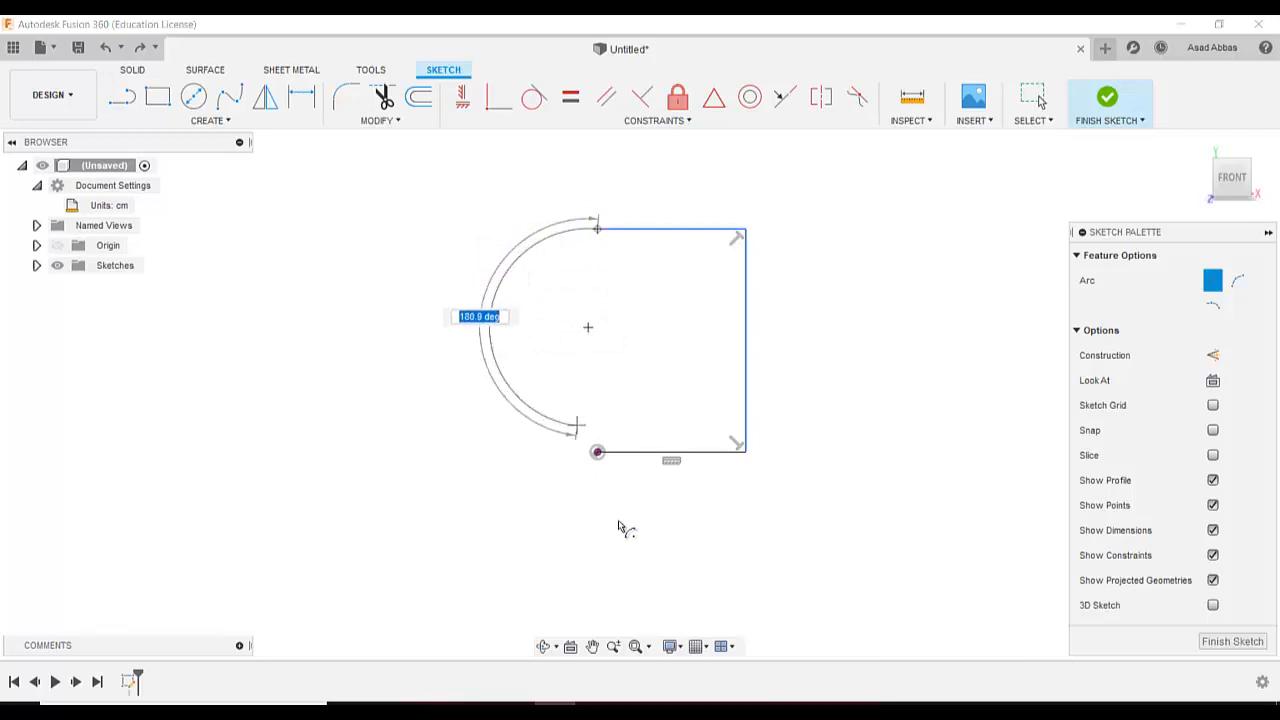
left_click(441, 434)
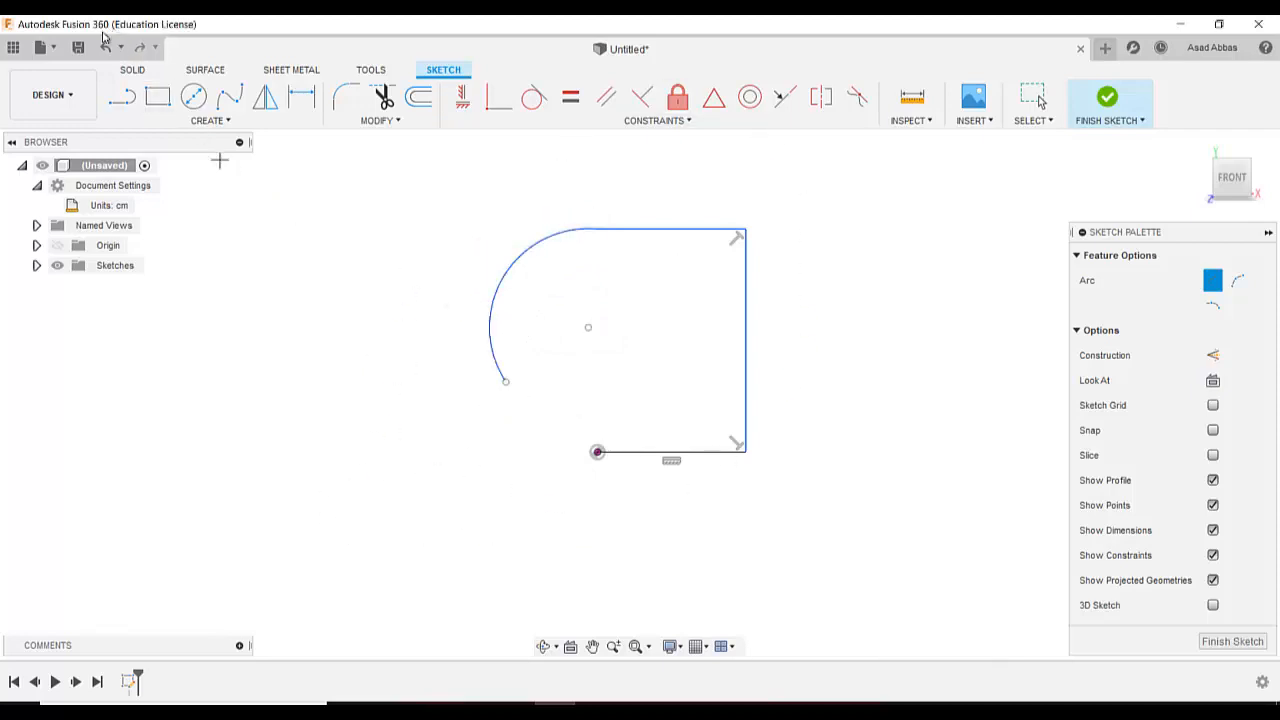
key("Escape")
- Undo the center point arc
left_click(176, 122)
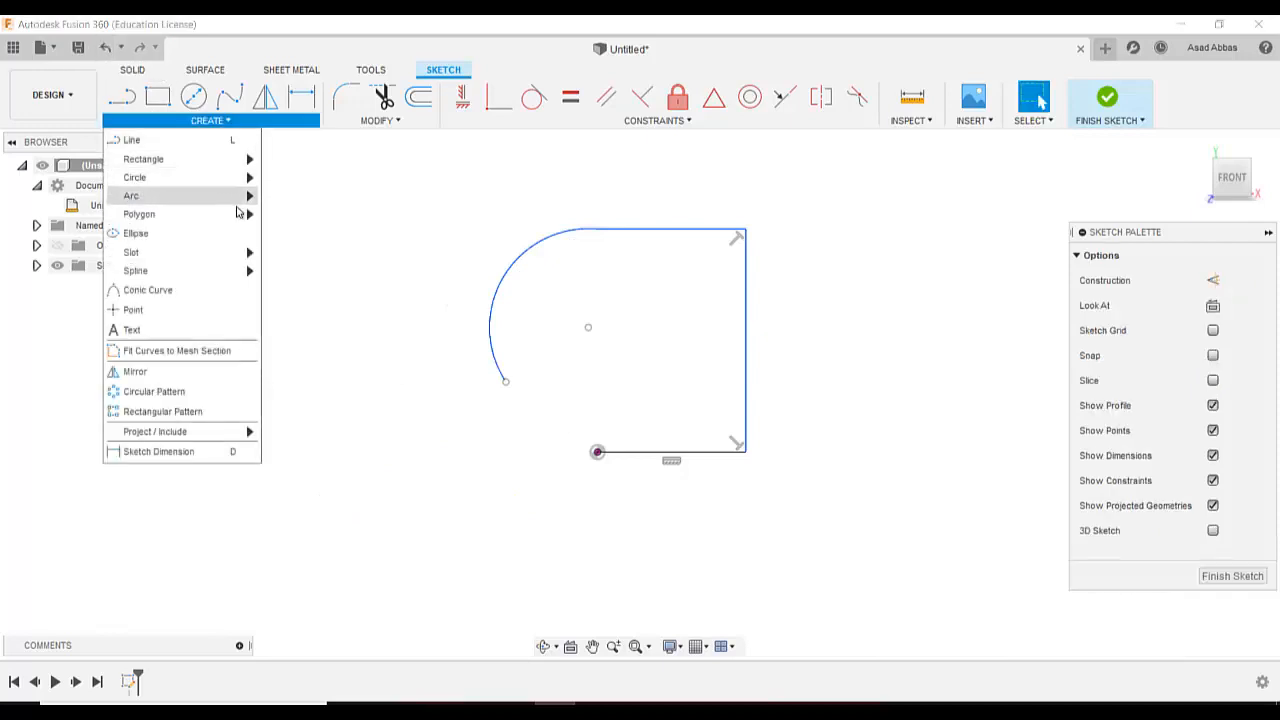
mouse_move(240, 195)
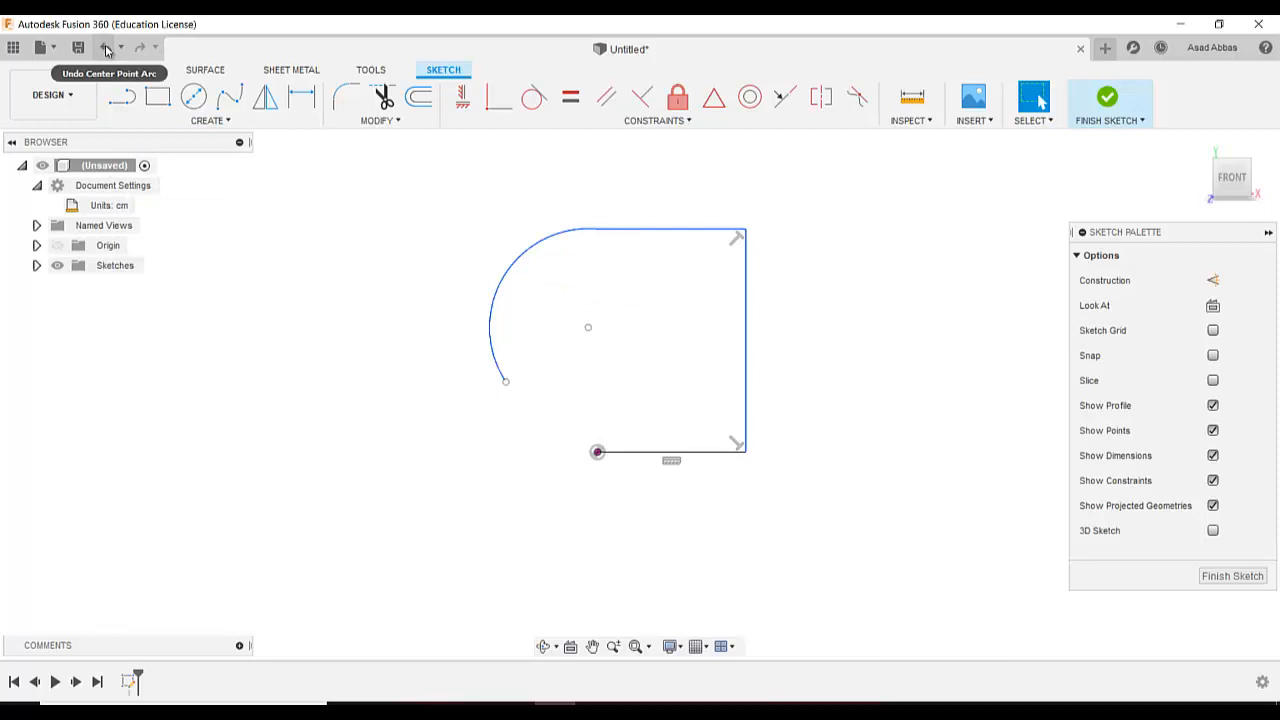
left_click(107, 48)
- Close the profile with a tangent arc from the upper line's free end to the origin
left_click(176, 121)
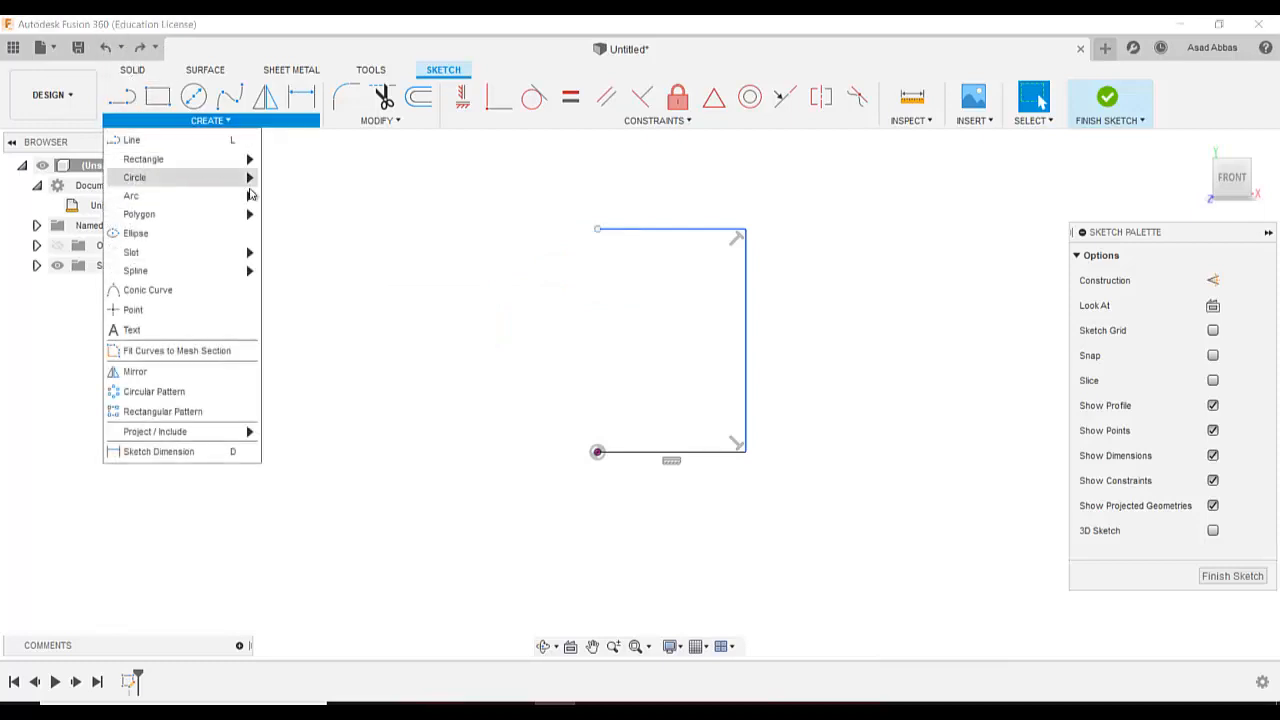
mouse_move(242, 196)
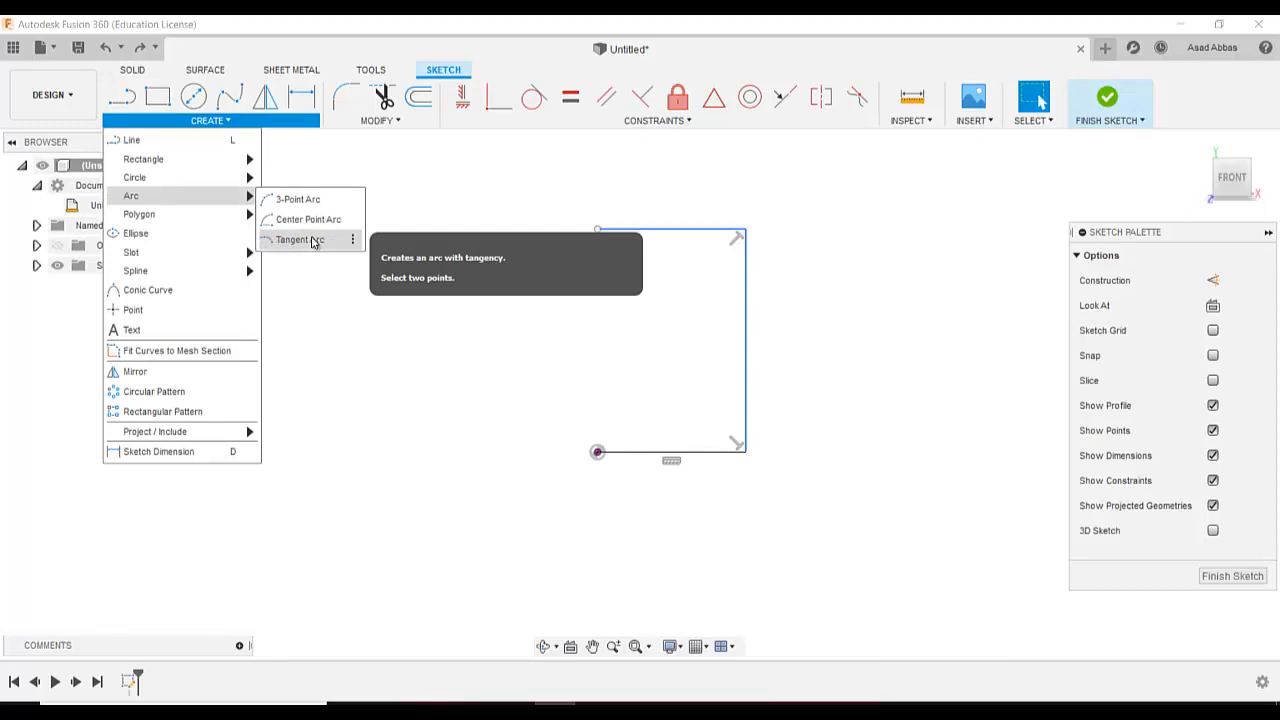
left_click(313, 242)
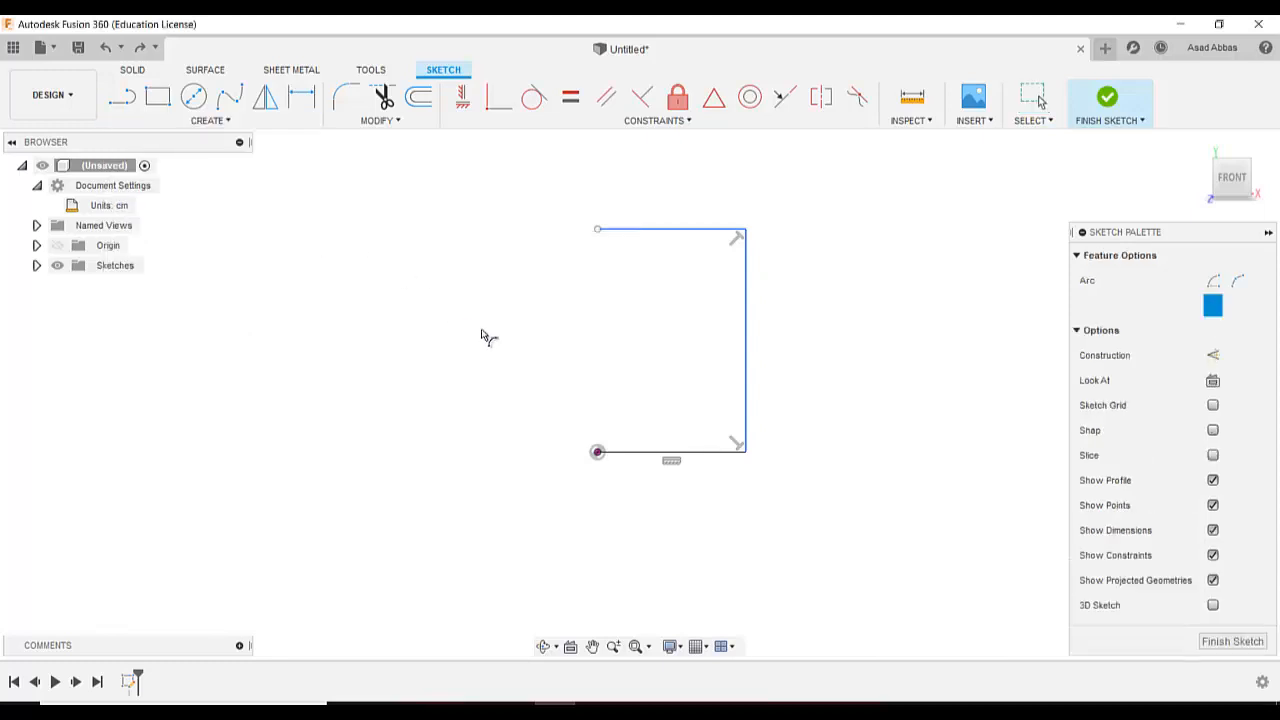
left_click(597, 232)
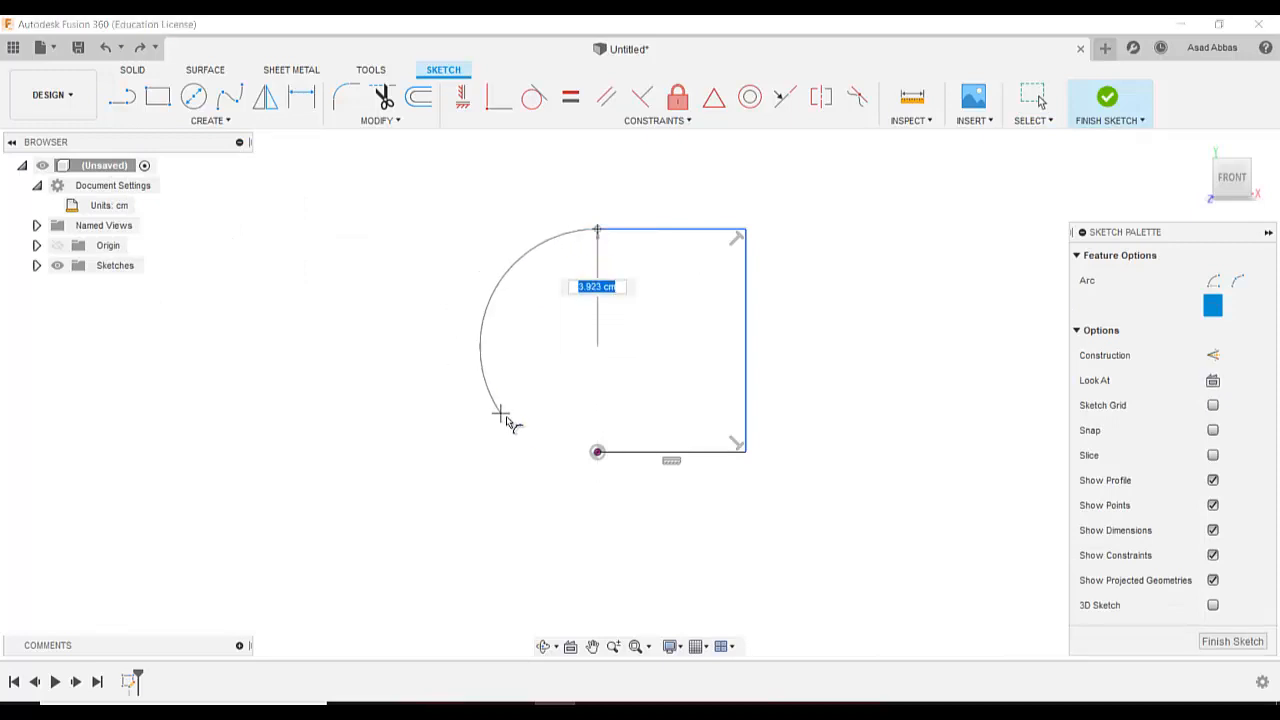
left_click(597, 452)
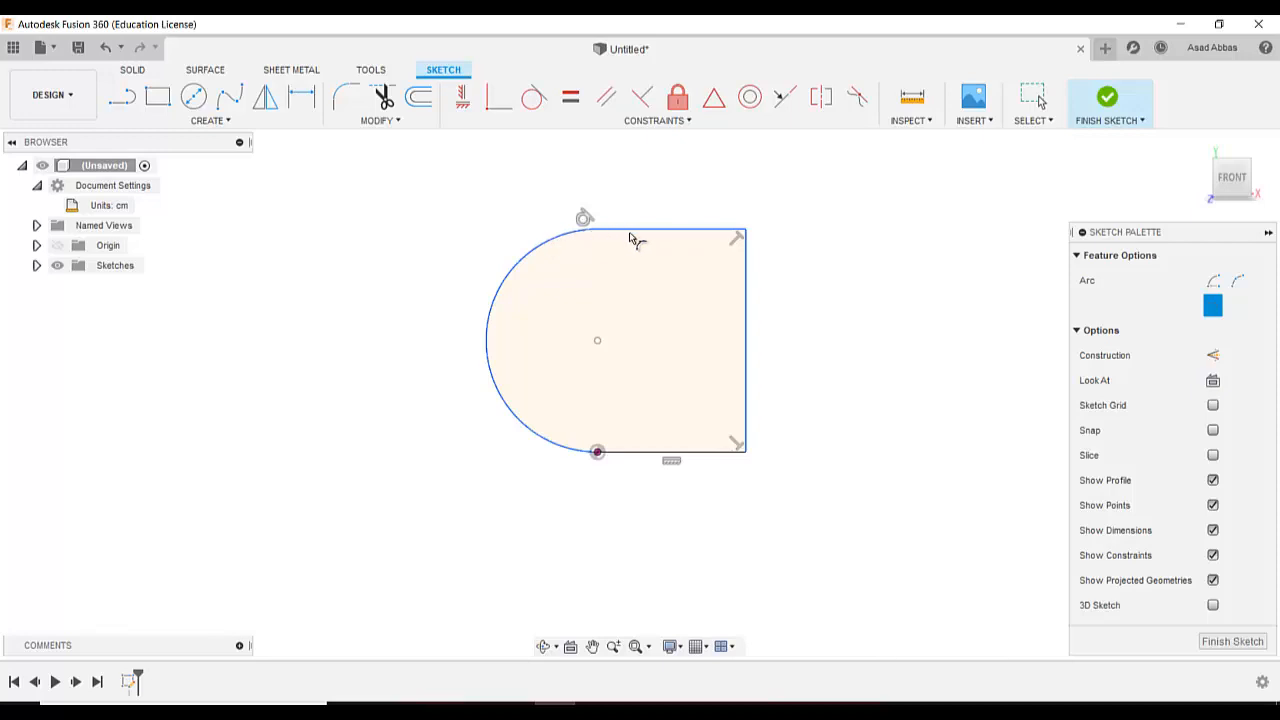
- Apply a Tangent constraint between the arc and the lower horizontal line at the origin
left_click(534, 96)
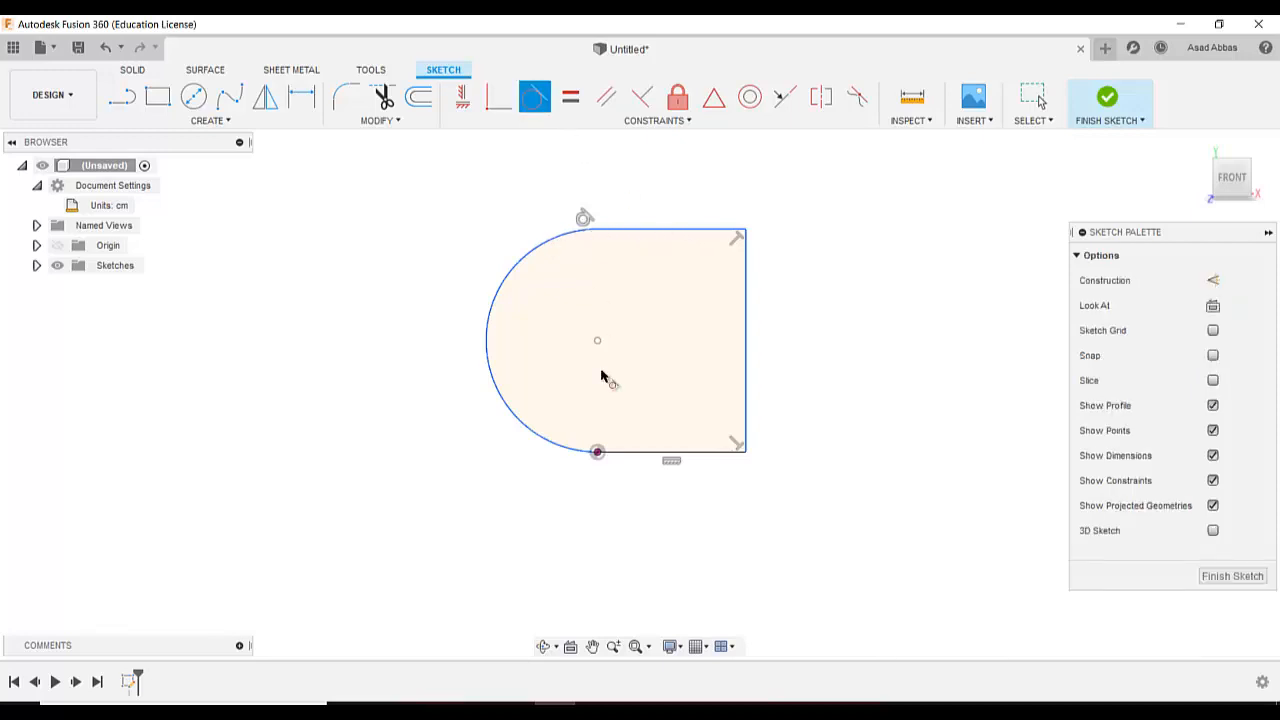
left_click(561, 450)
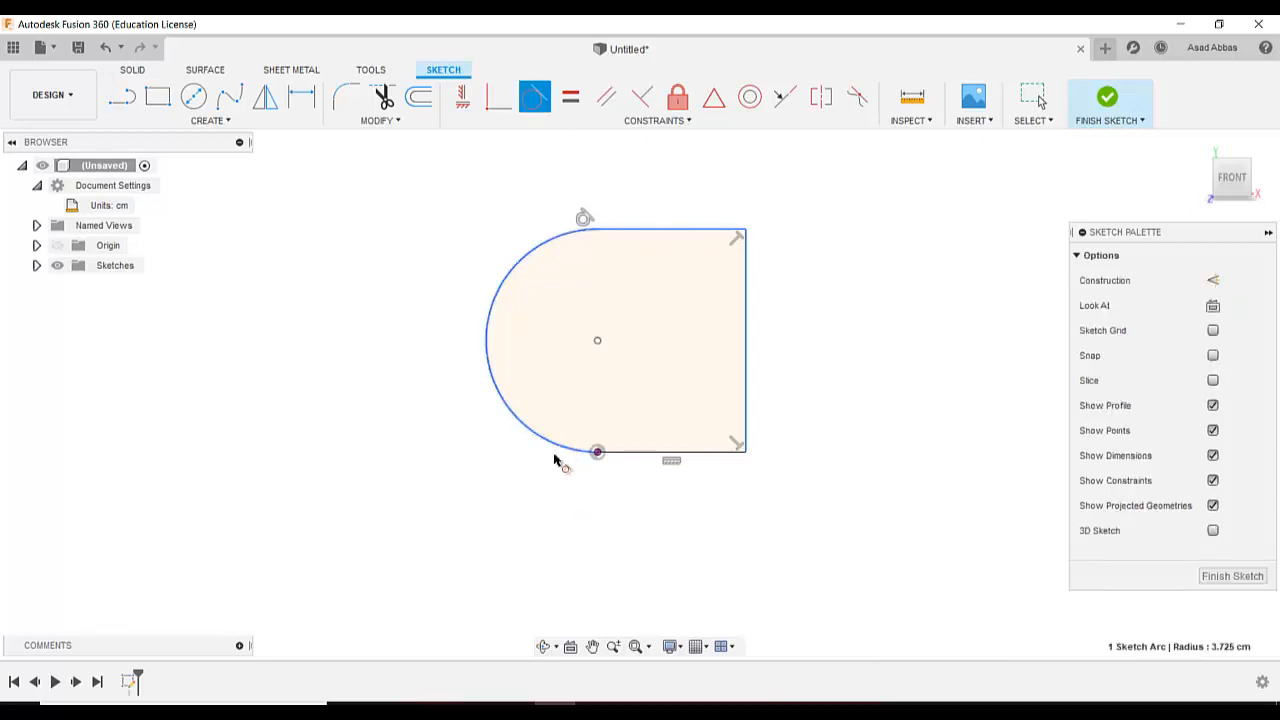
left_click(622, 452)
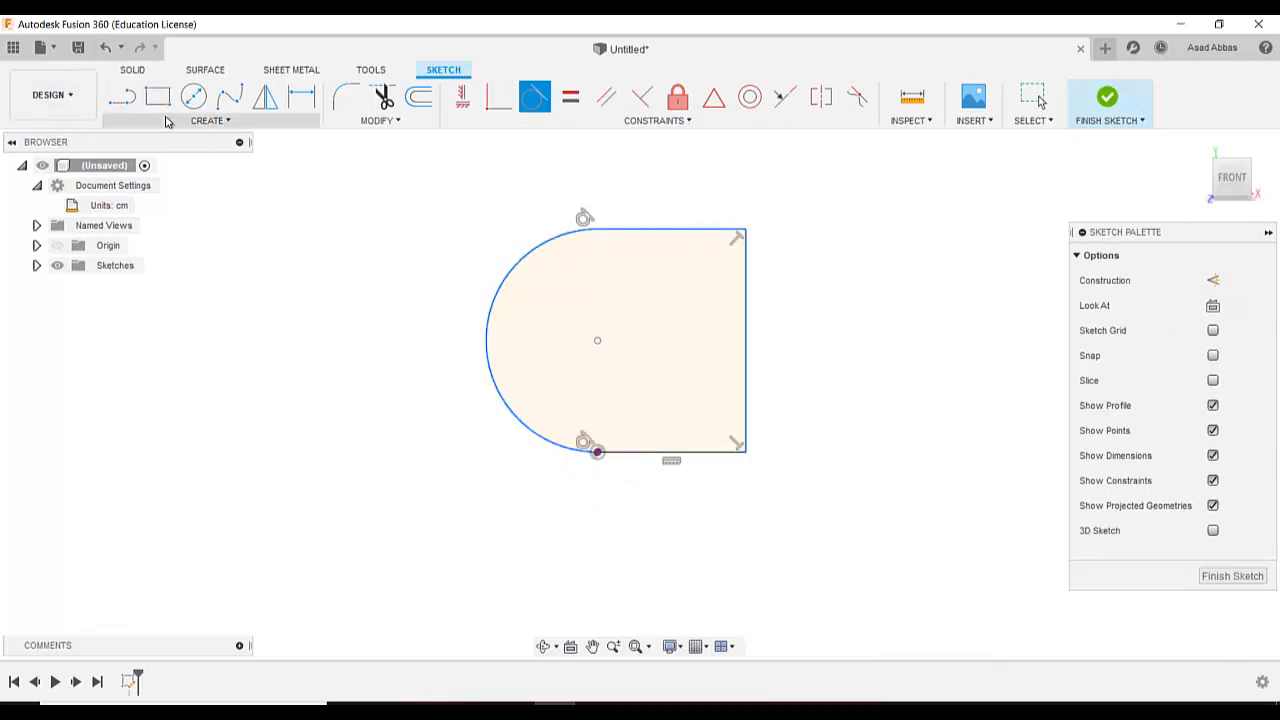
left_click(171, 121)
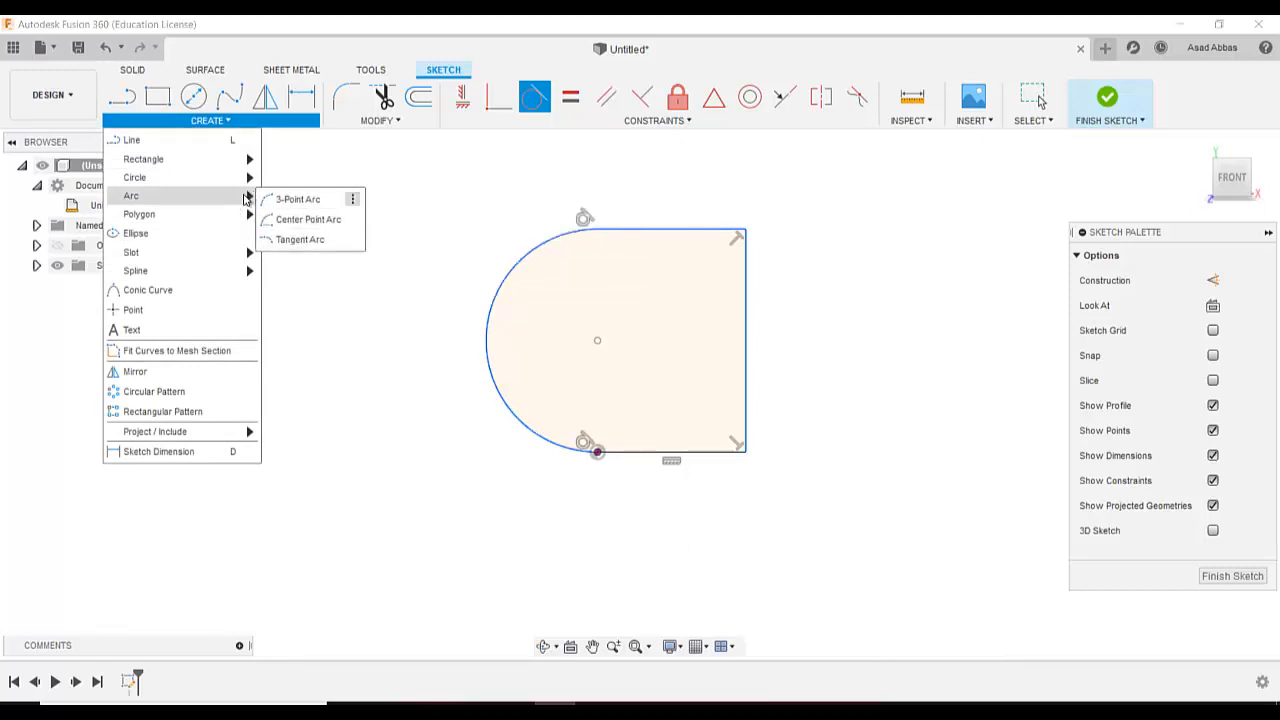
left_click(430, 132)
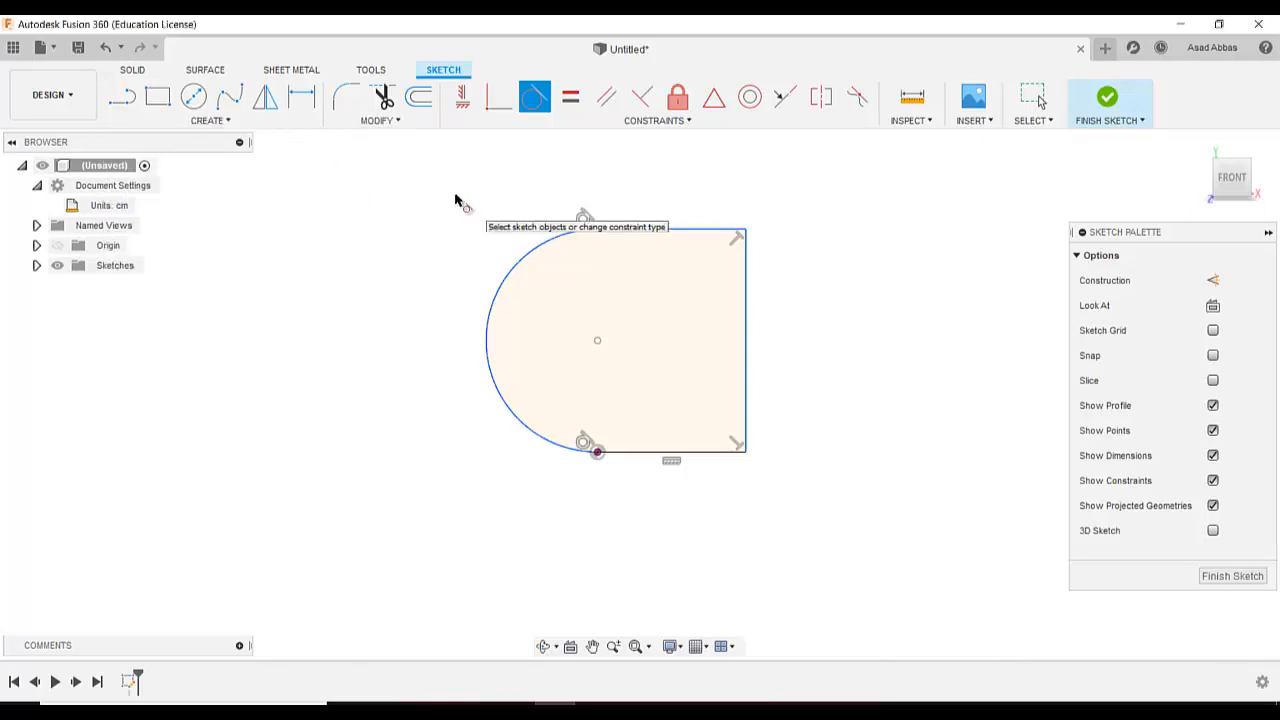
- Trim away the whole vertical line of the profile and undo the trim
left_click(395, 121)
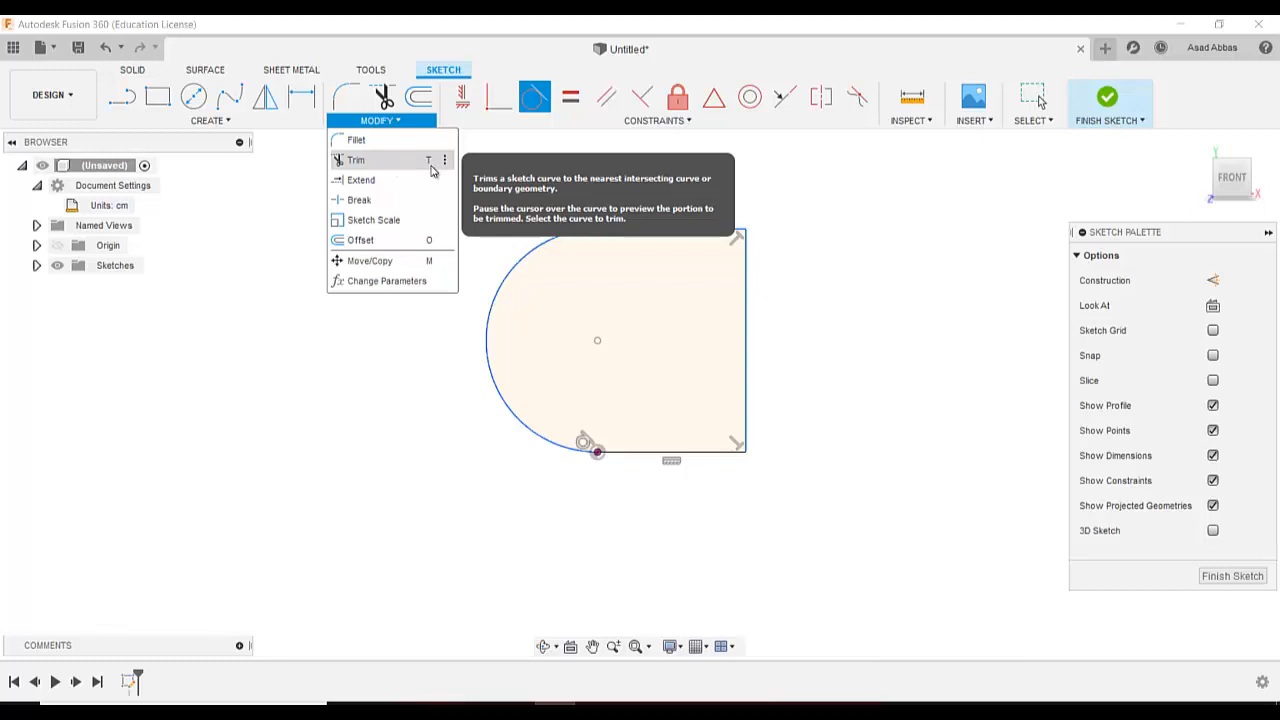
left_click(380, 165)
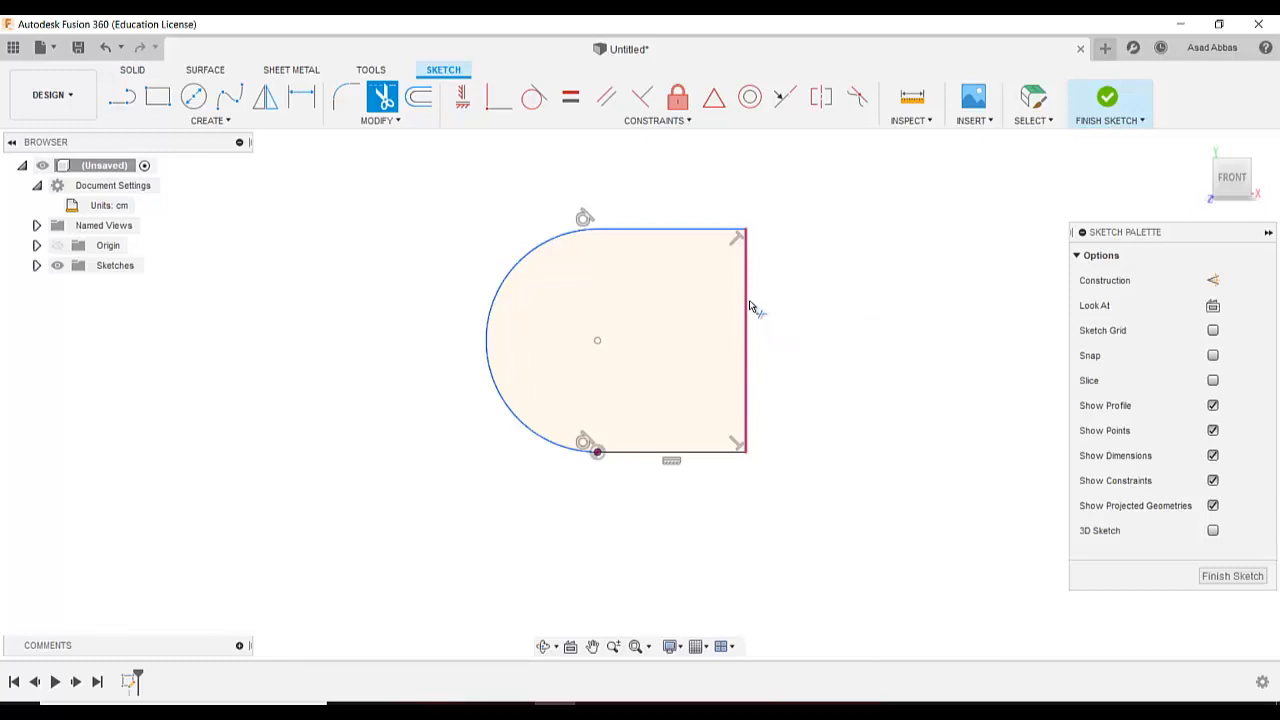
left_click(751, 307)
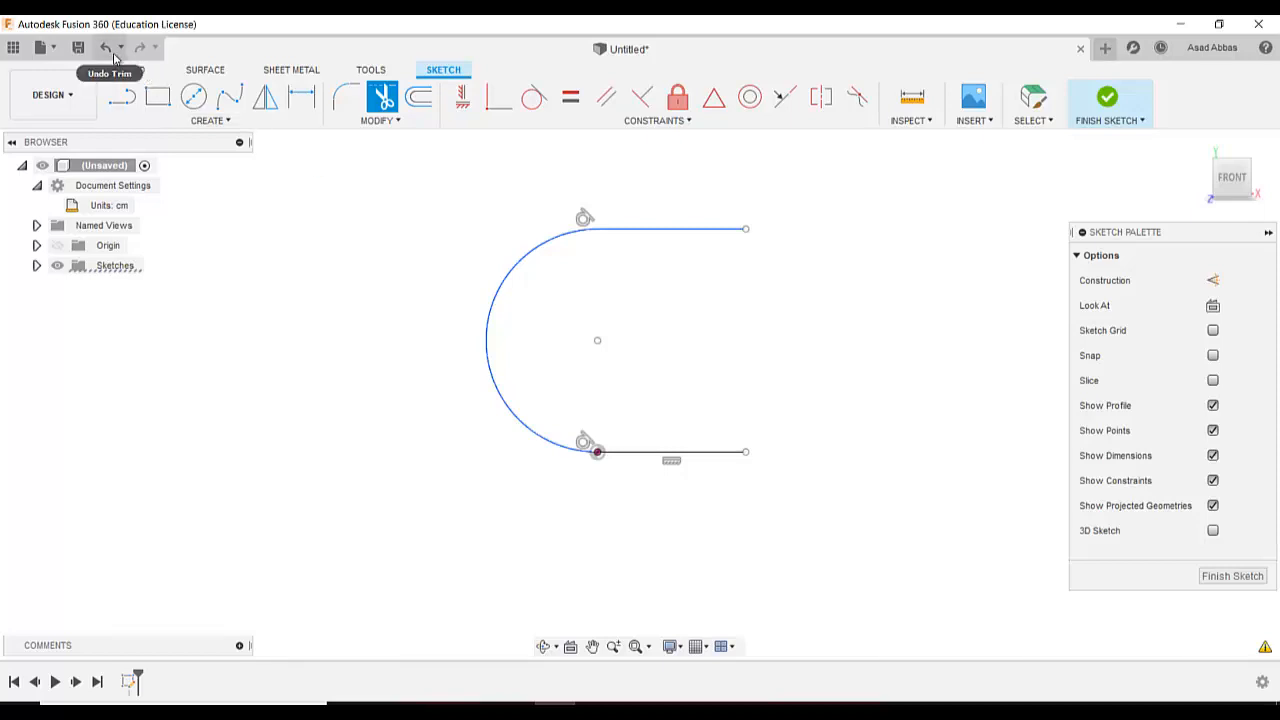
key("Escape")
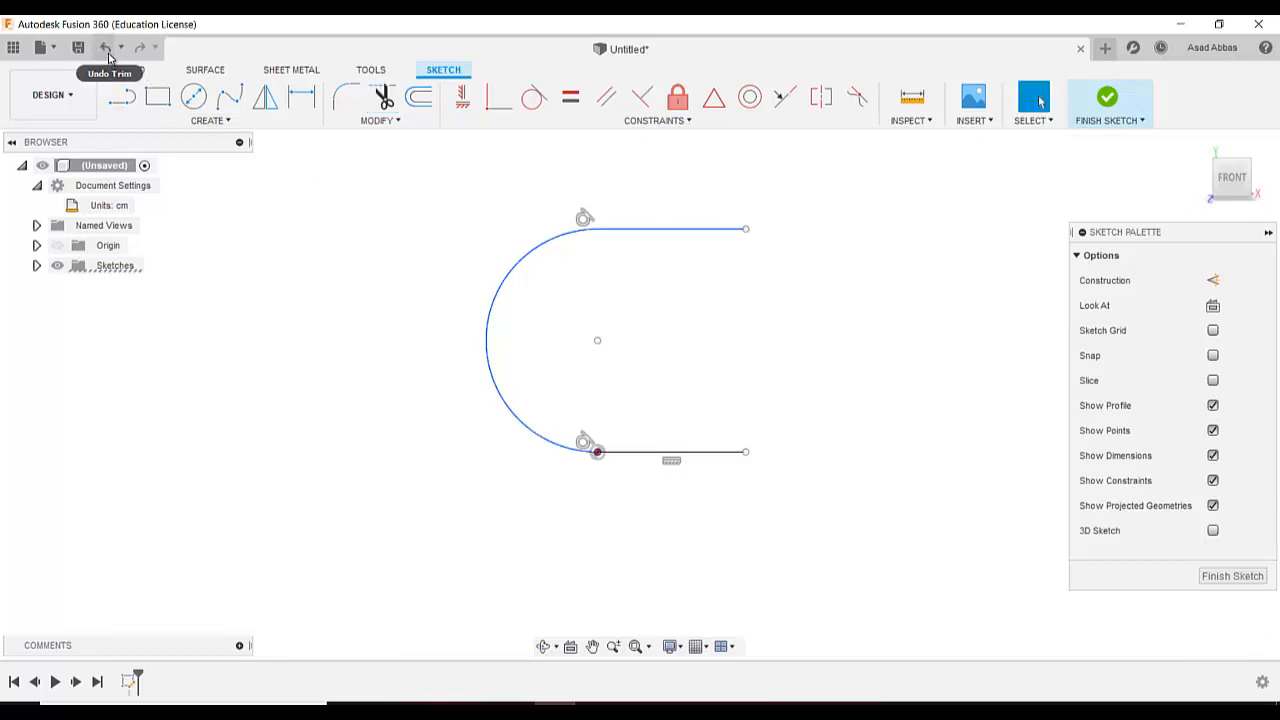
left_click(105, 47)
- Sketch a horizontal line from the arc's center point to the midpoint of the vertical line
left_click(121, 95)
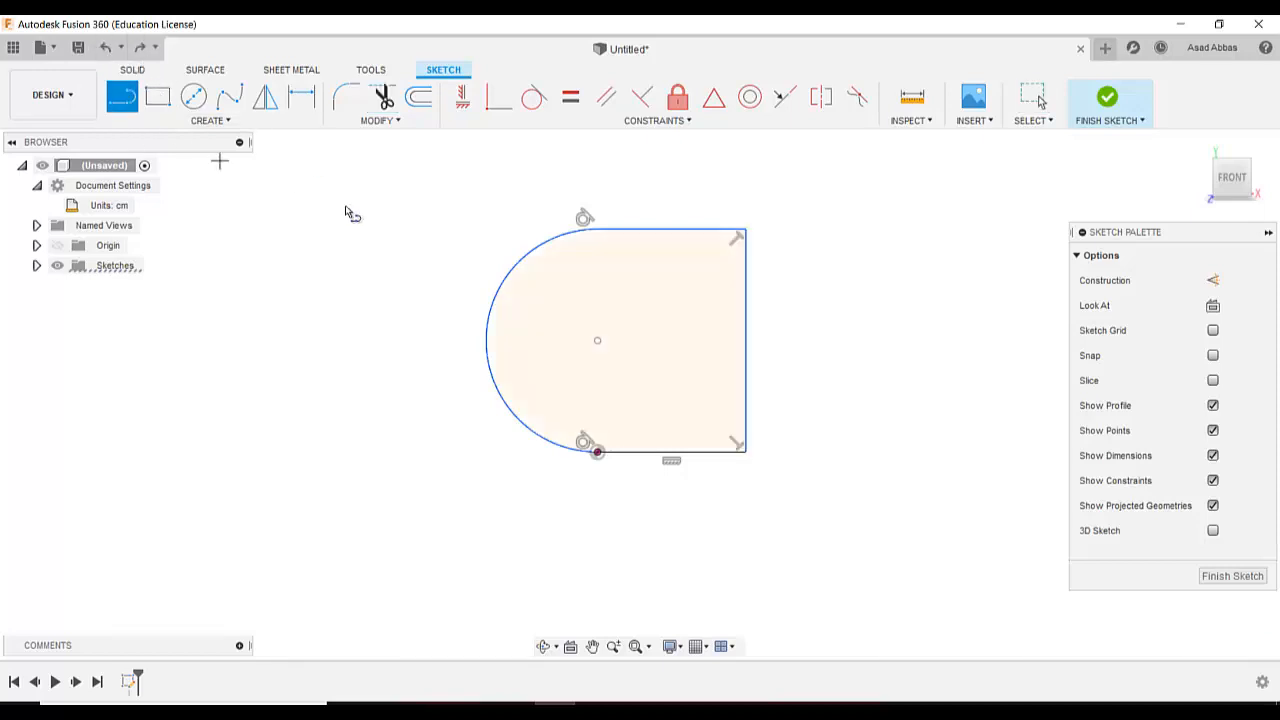
left_click(597, 340)
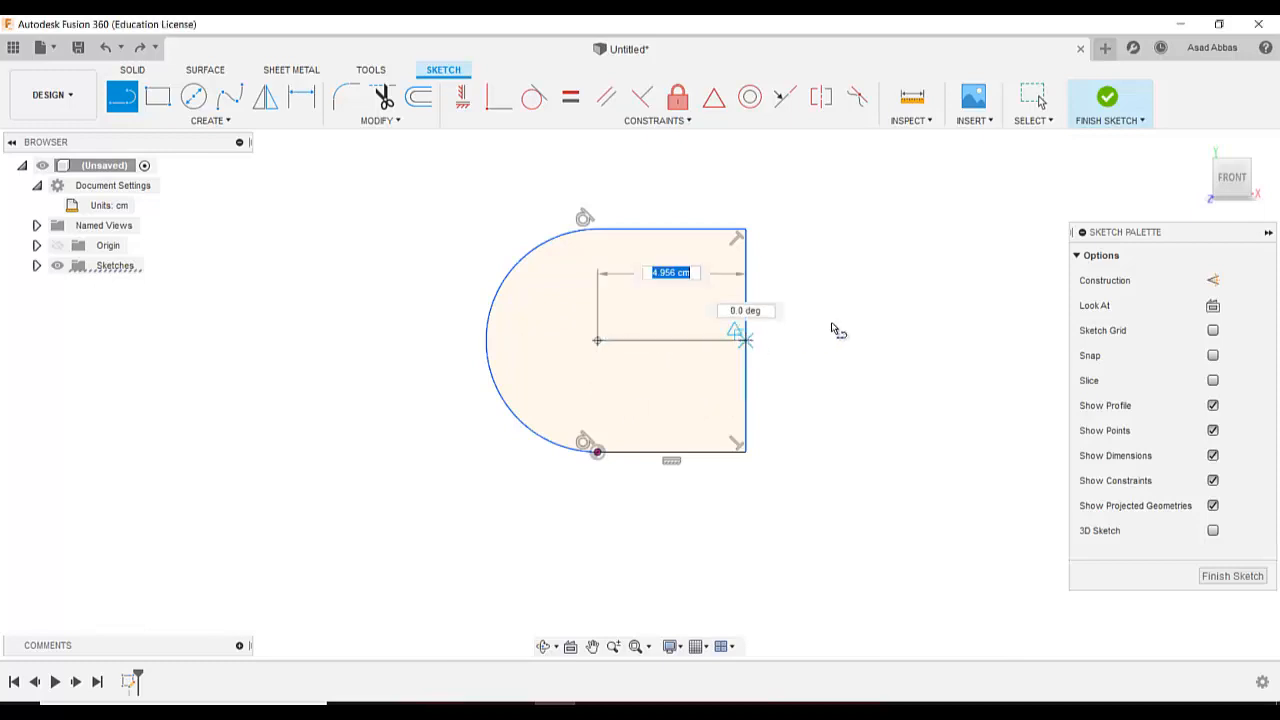
left_click(746, 340)
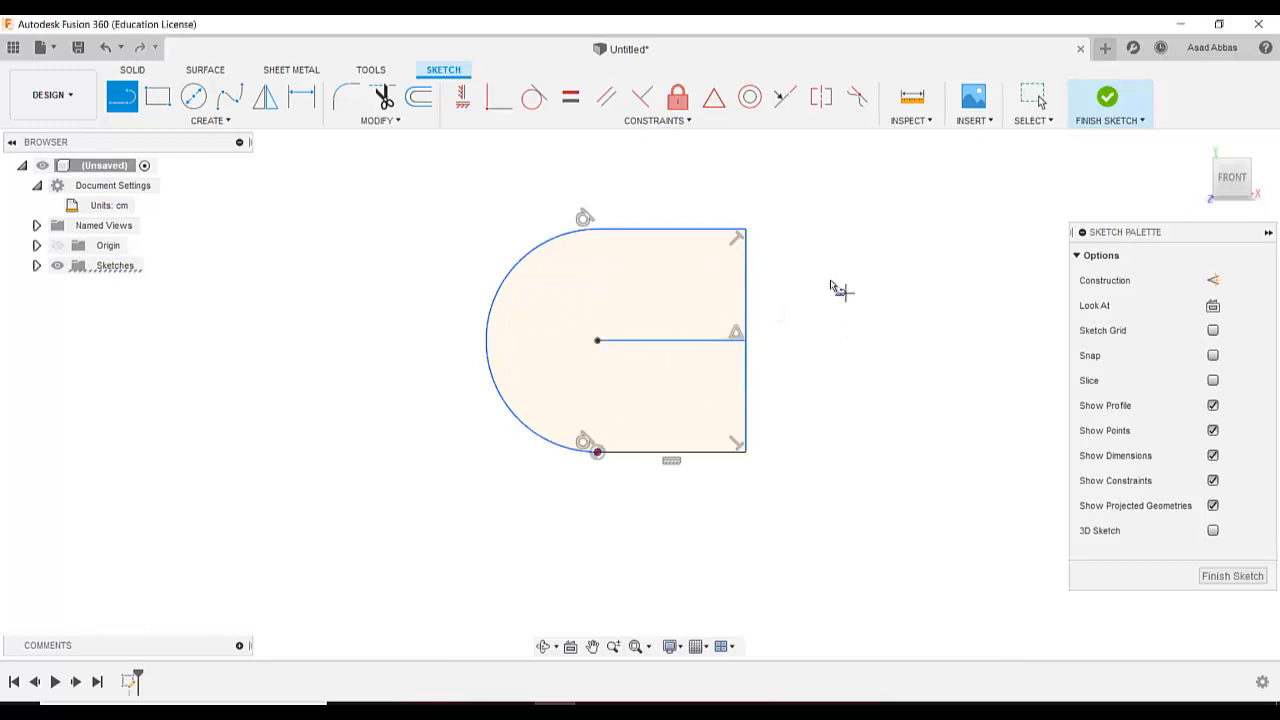
- Trim away both halves of the vertical line, above and below the middle line
left_click(392, 120)
left_click(390, 164)
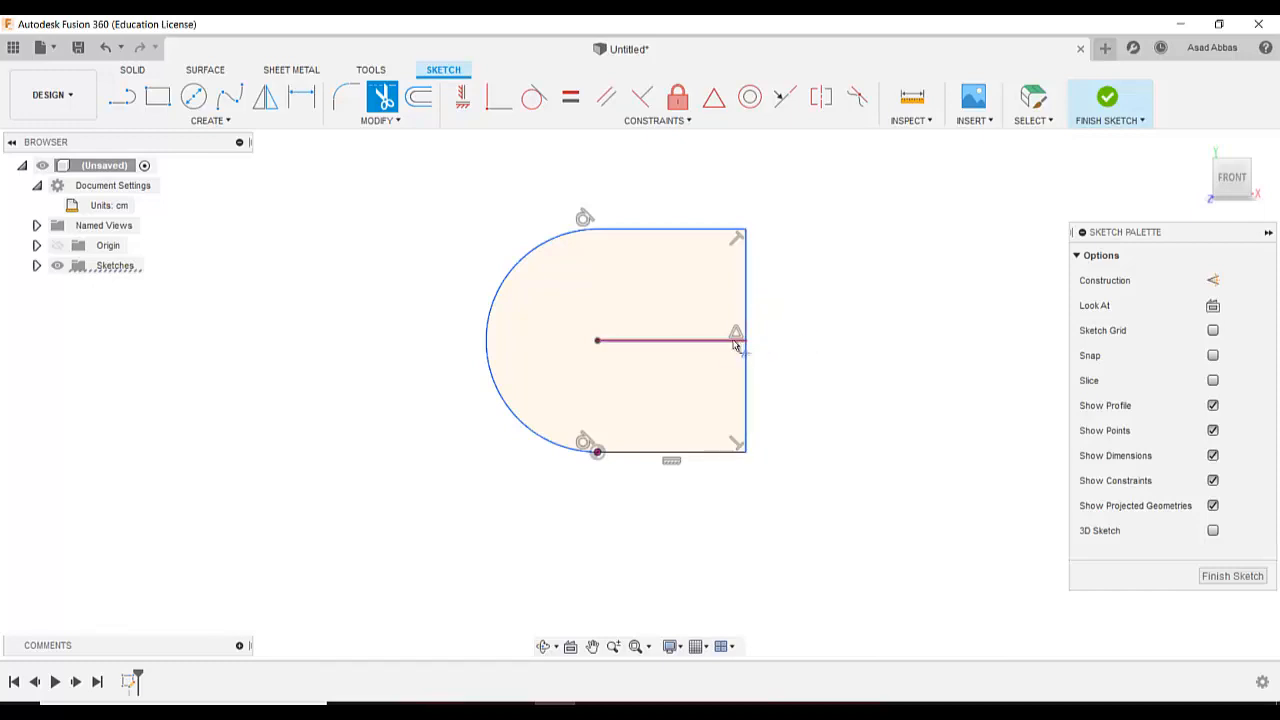
left_click(749, 279)
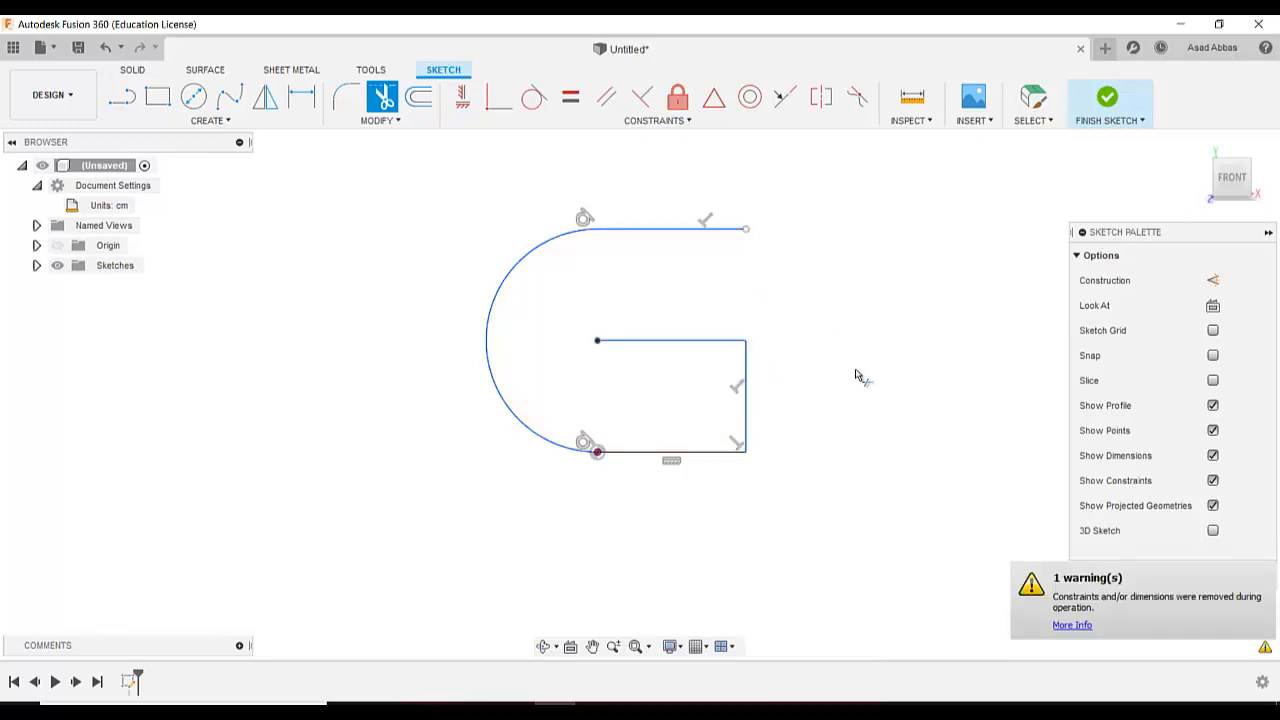
left_click(745, 392)
- Undo both trims of the vertical line
left_click(393, 122)
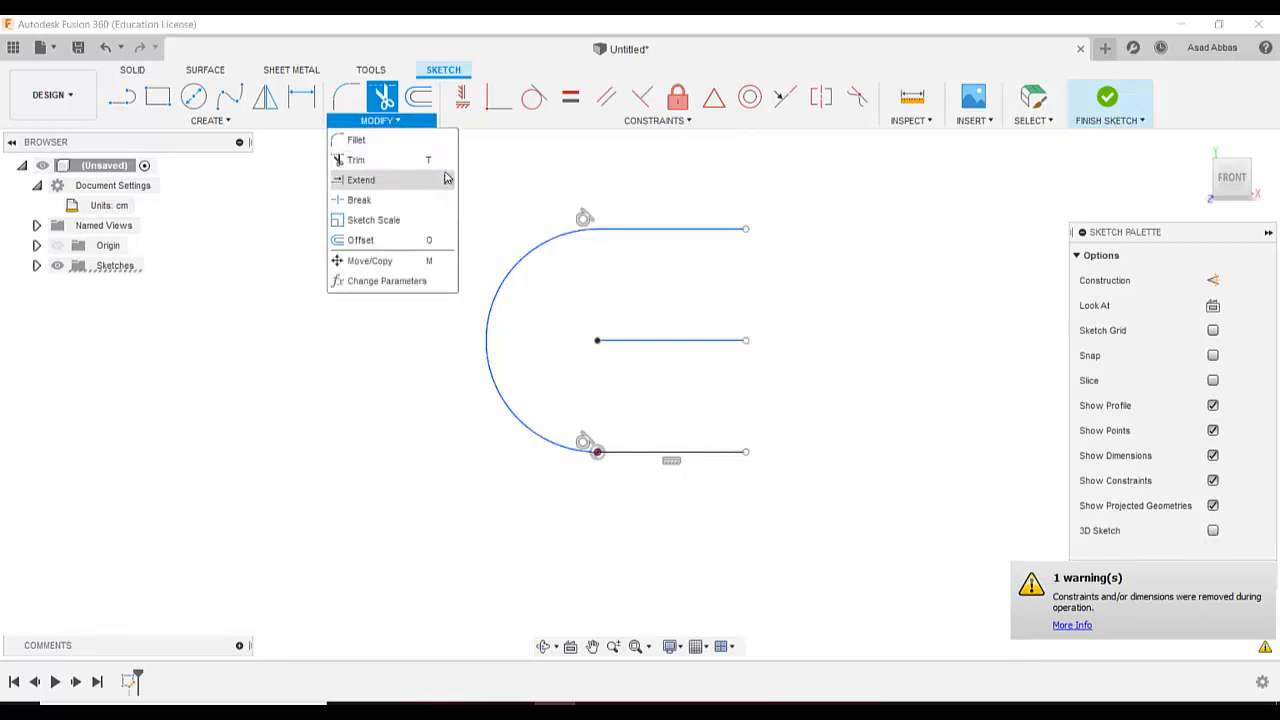
left_click(106, 48)
left_click(110, 50)
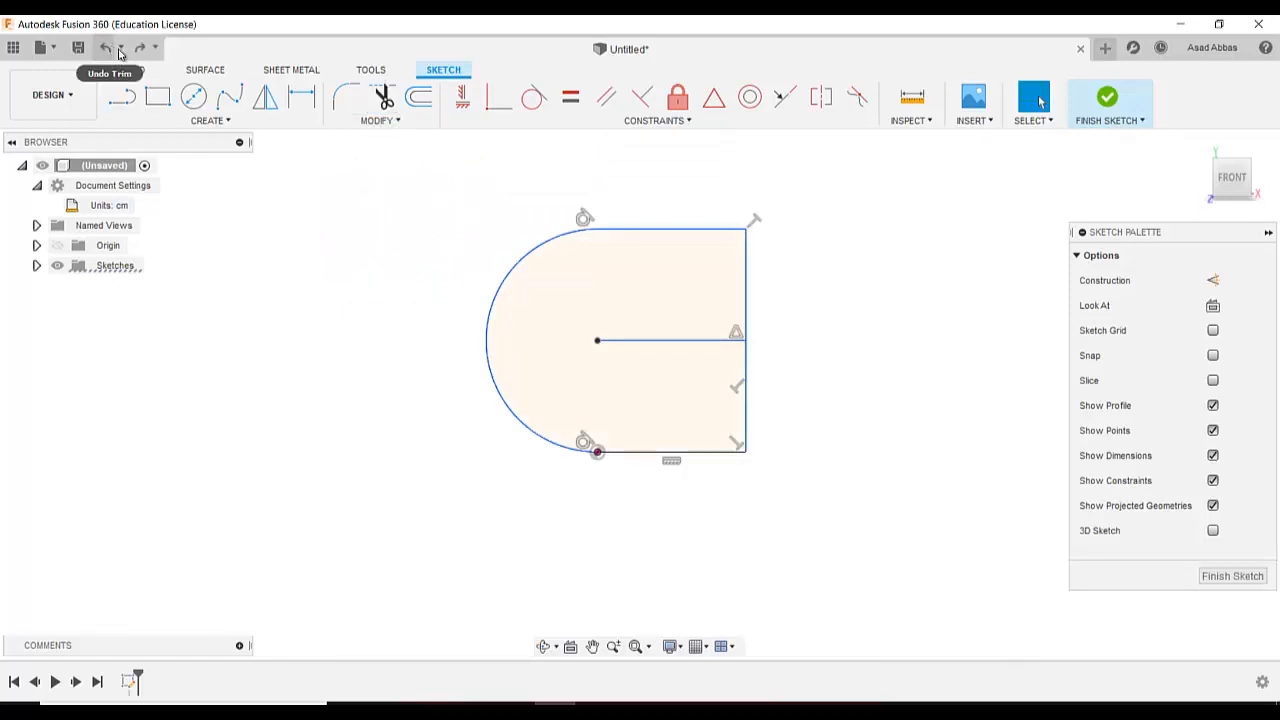
- Fillet the corner between the upper horizontal line and the vertical line with a 1.5 cm radius
left_click(400, 122)
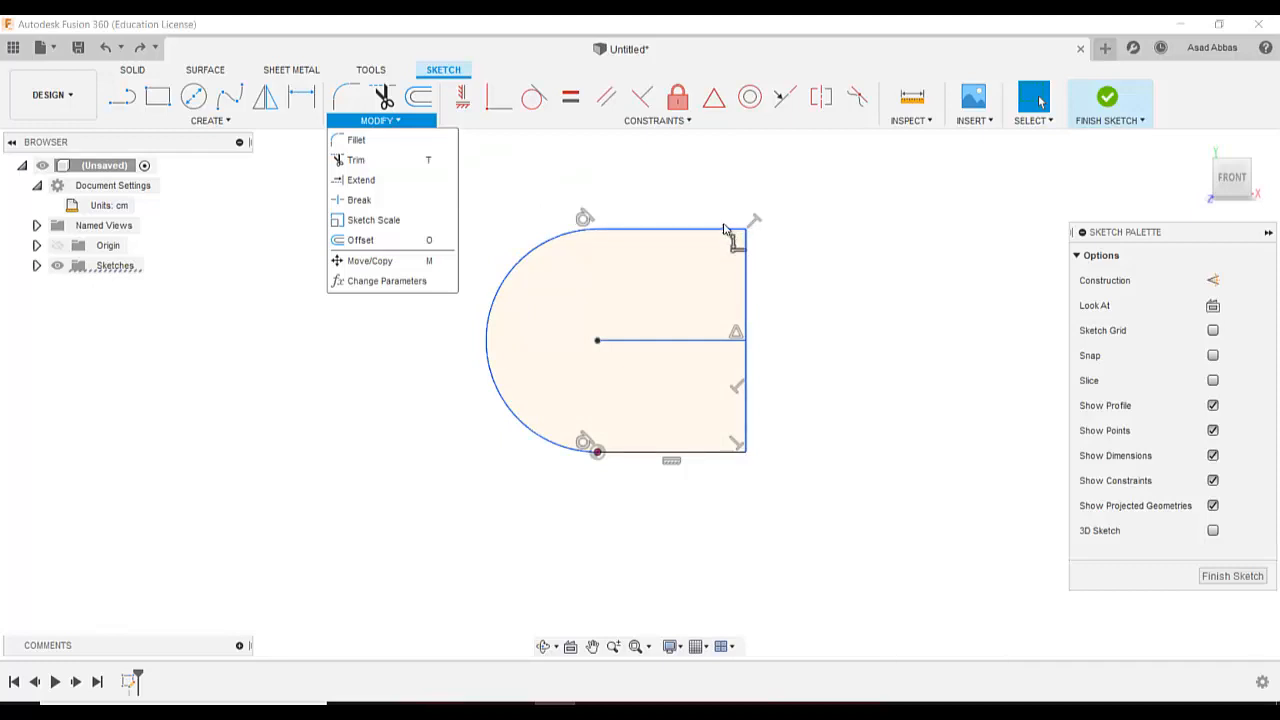
left_click(388, 141)
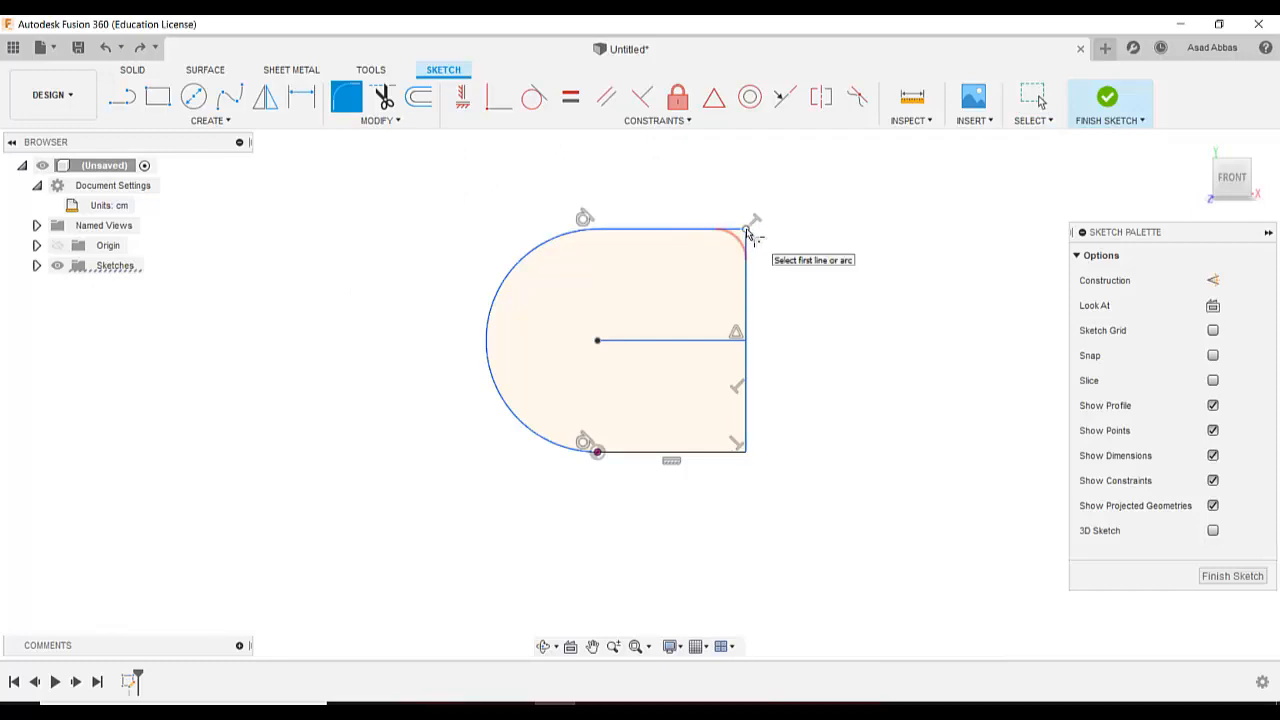
left_click(748, 232)
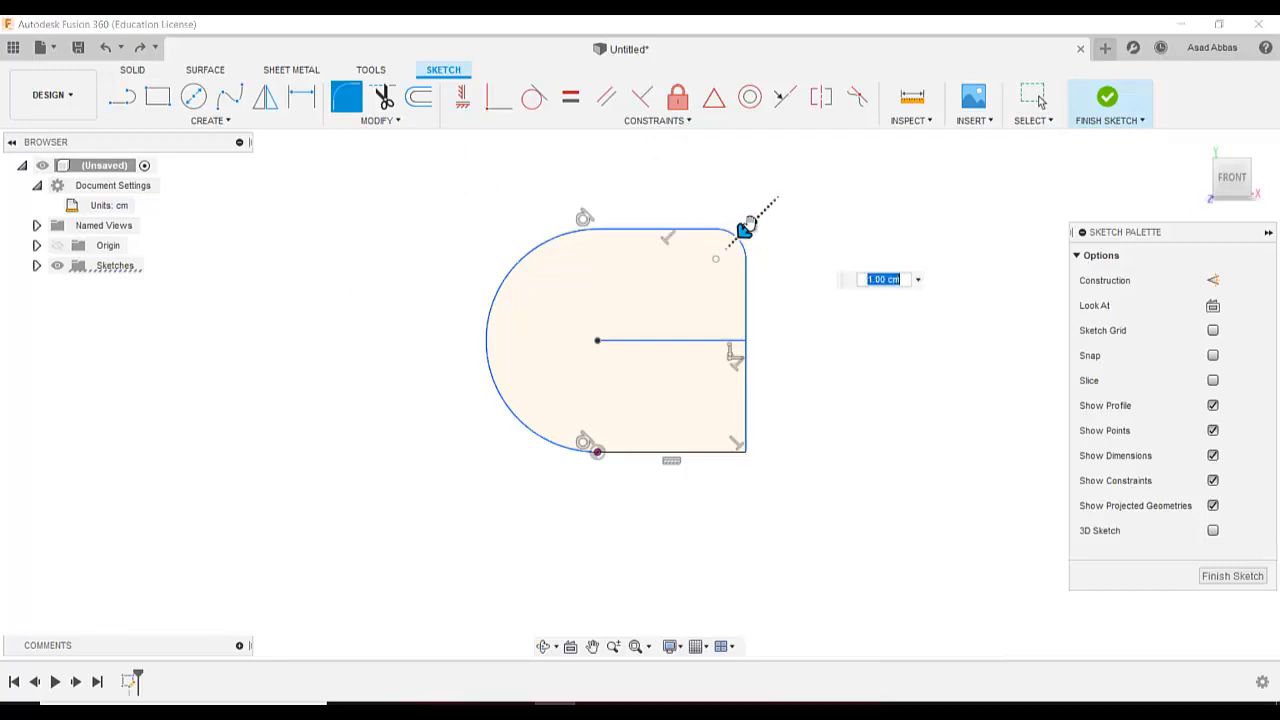
mouse_move(746, 230)
left_mouse_down()
mouse_move(717, 254)
mouse_move(749, 223)
mouse_move(738, 244)
left_mouse_up()
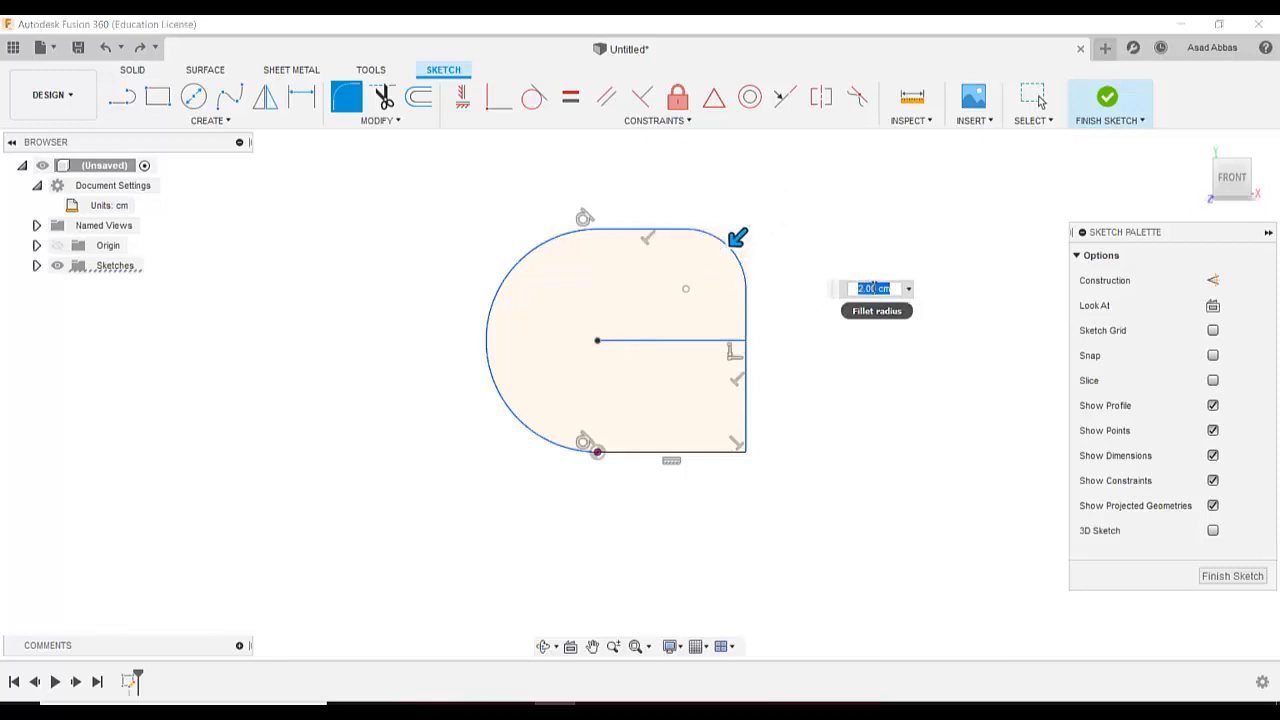
type("1.5")
key("Return")
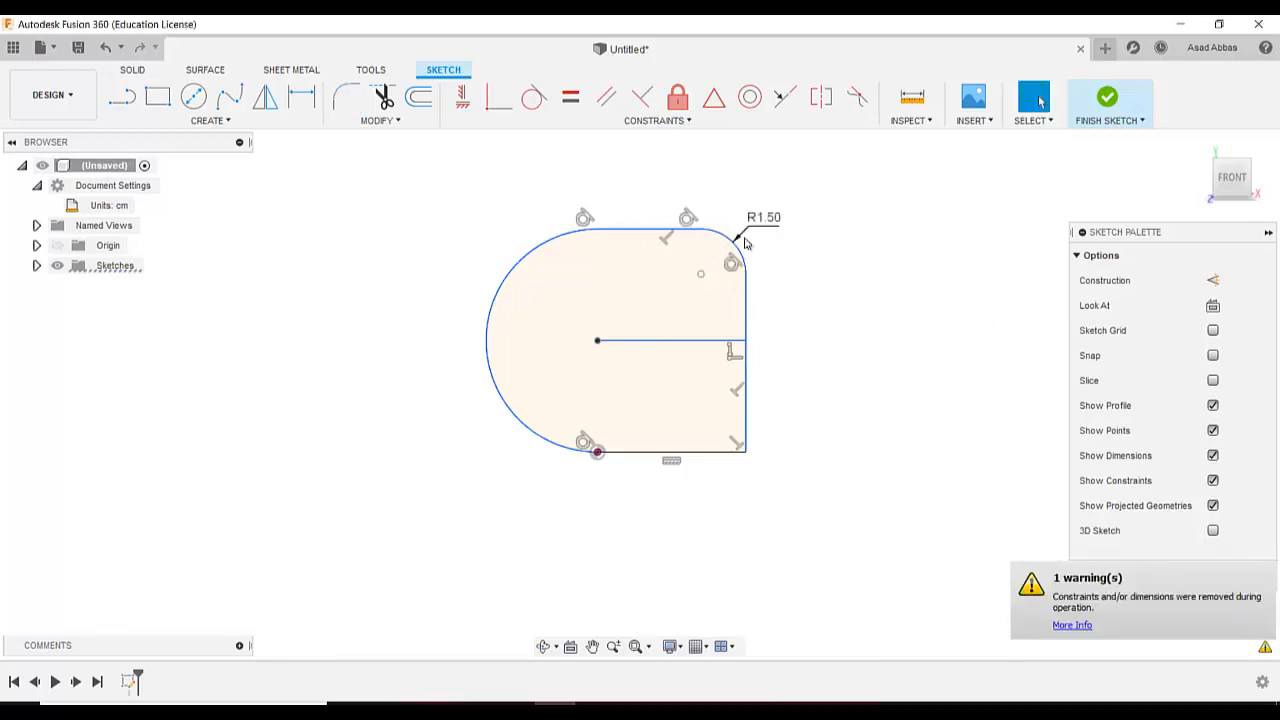
- Fillet the corner between the lower horizontal line and the vertical line with a 1.5 cm radius
left_click(395, 122)
left_click(358, 140)
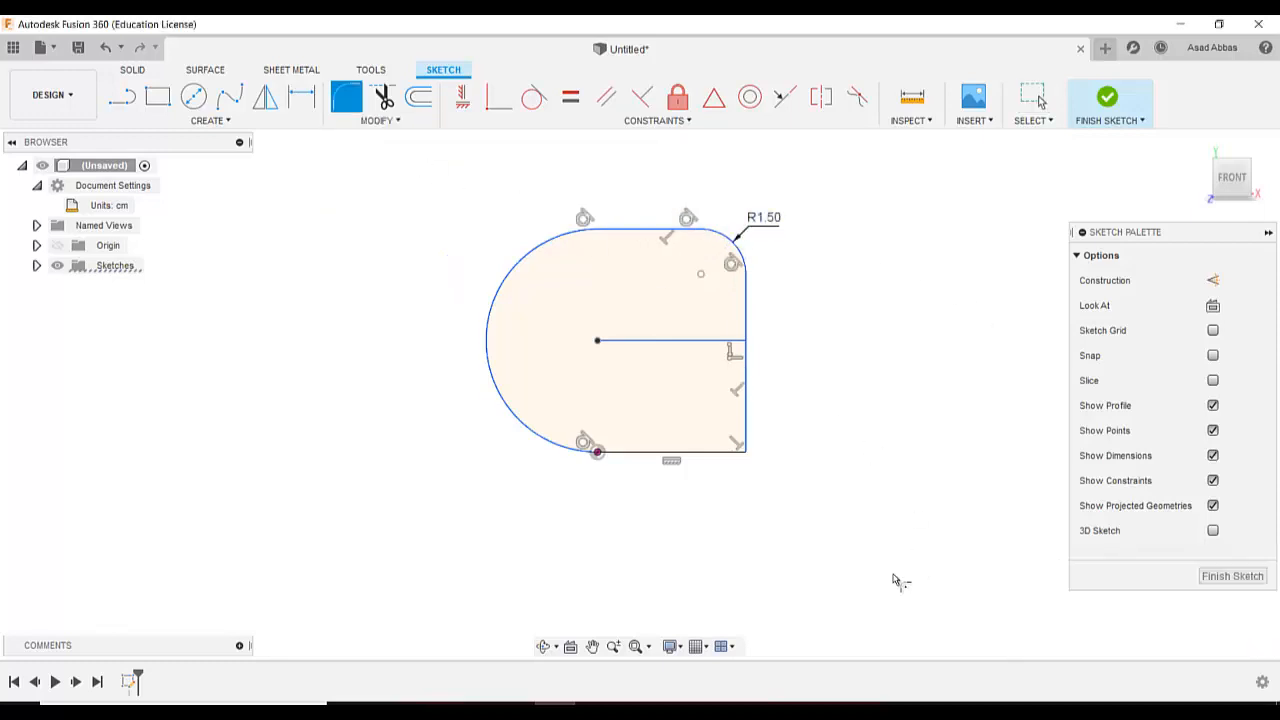
left_click(745, 451)
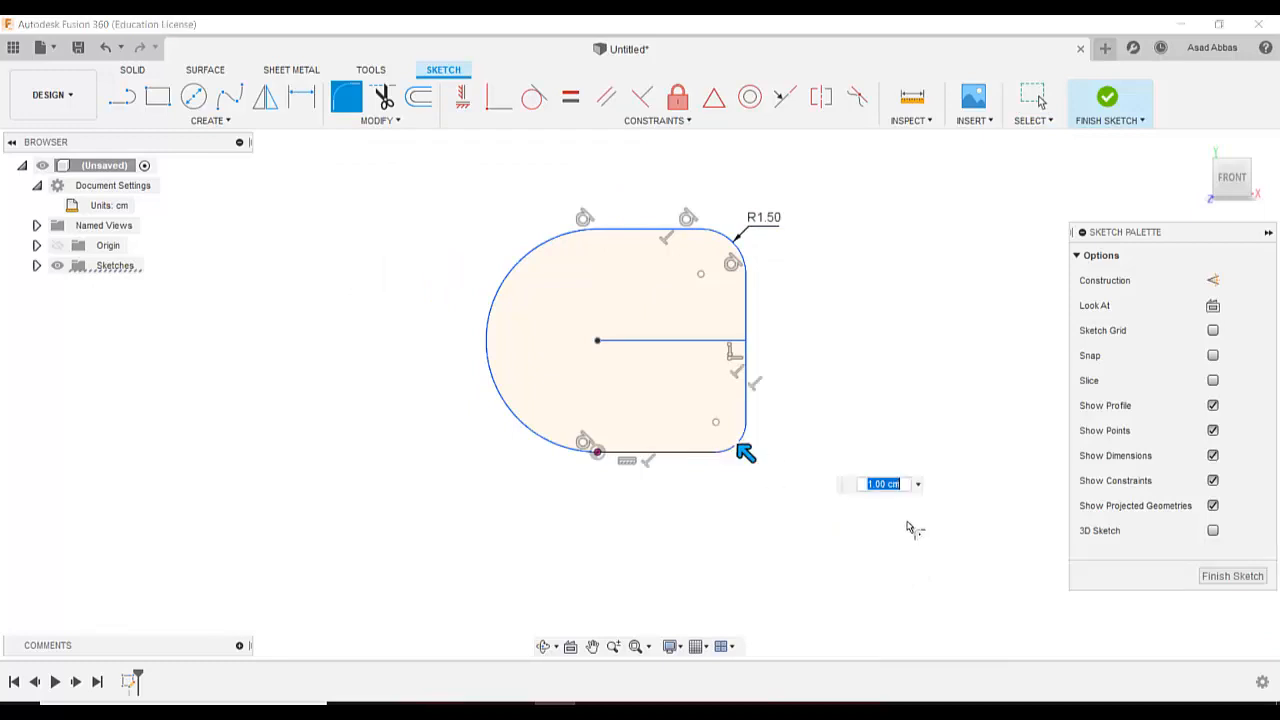
type("1.5")
key("Return")
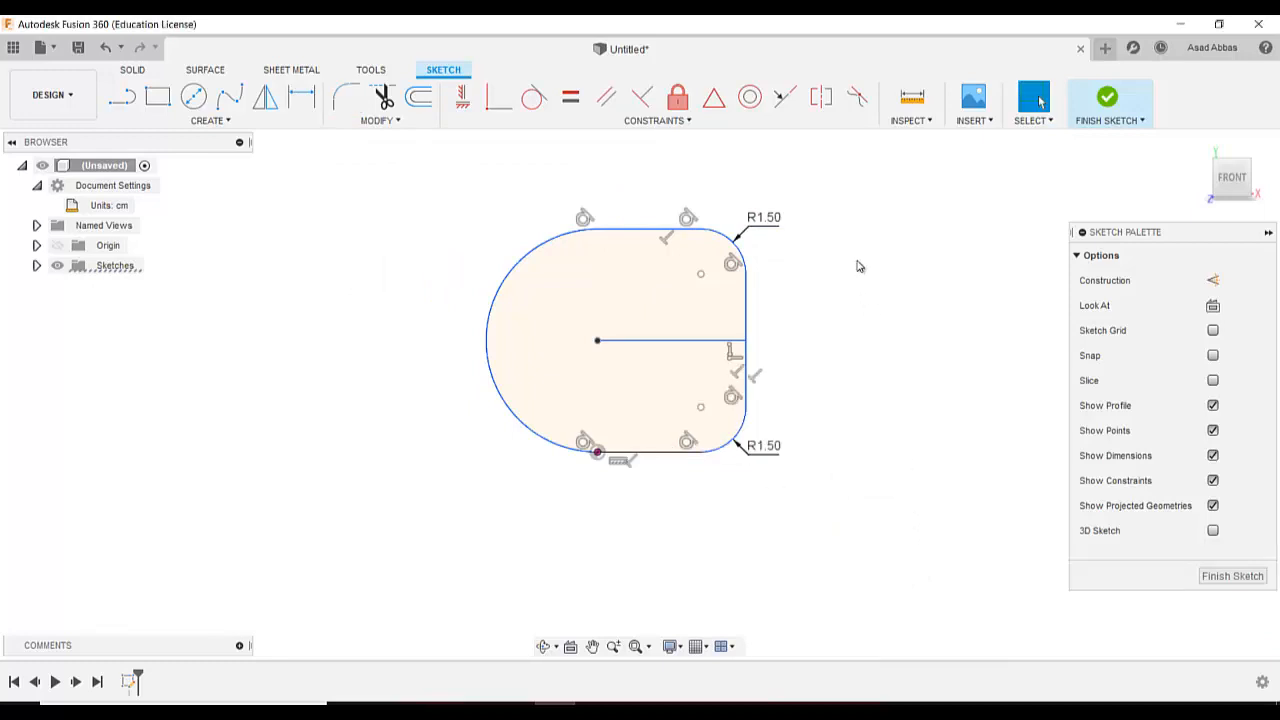
- Set the radius of both the upper and the lower corner fillets to 2 cm
double_click(766, 219)
type("2")
key("Return")
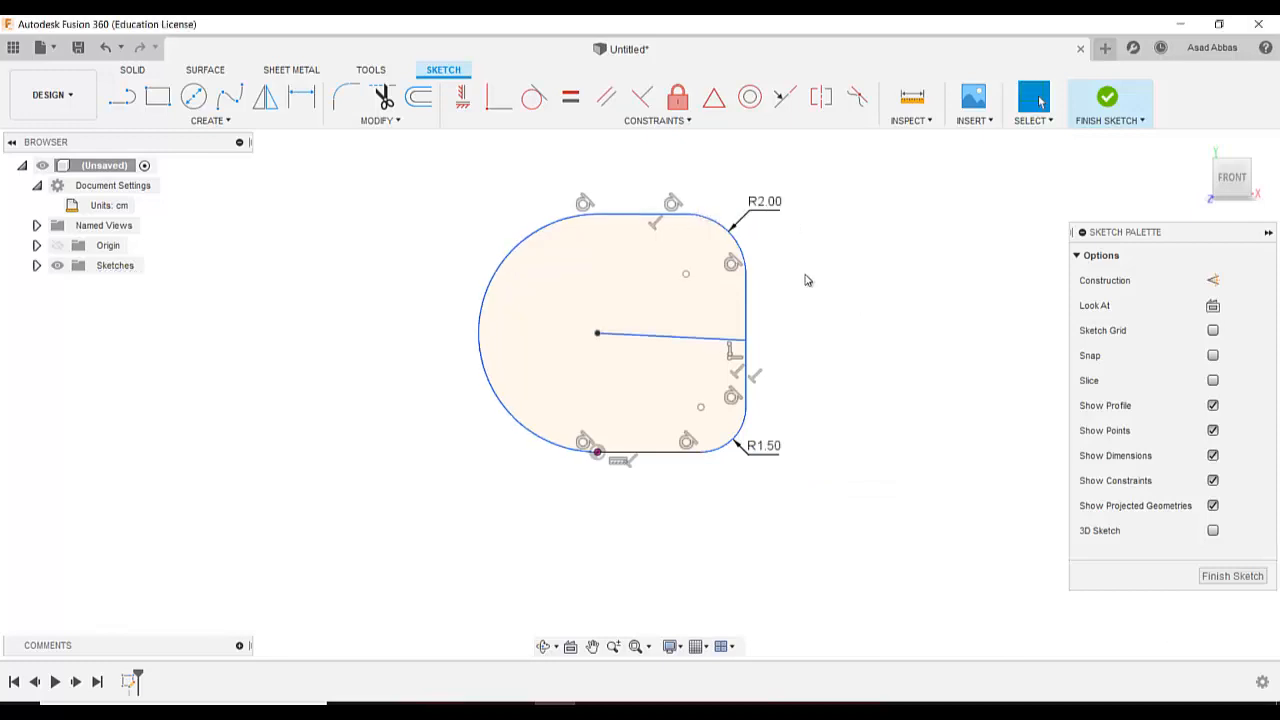
double_click(766, 446)
type("2")
key("Return")
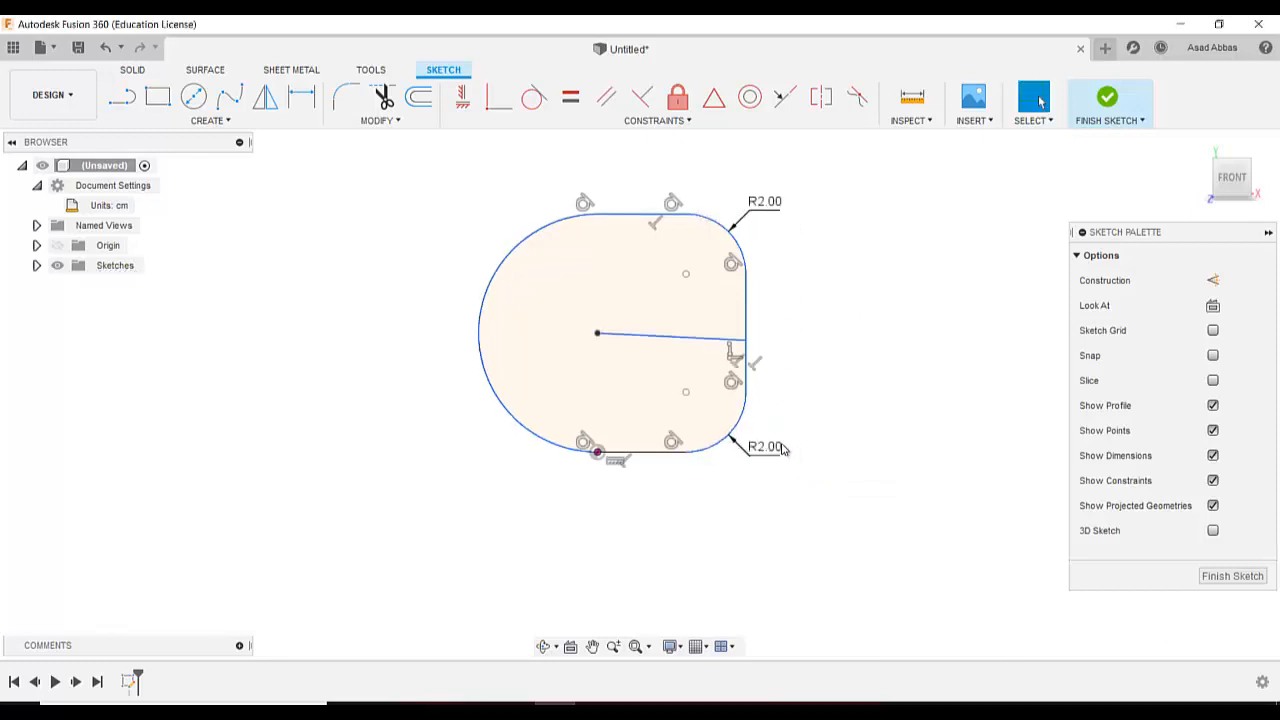
left_click(376, 121)
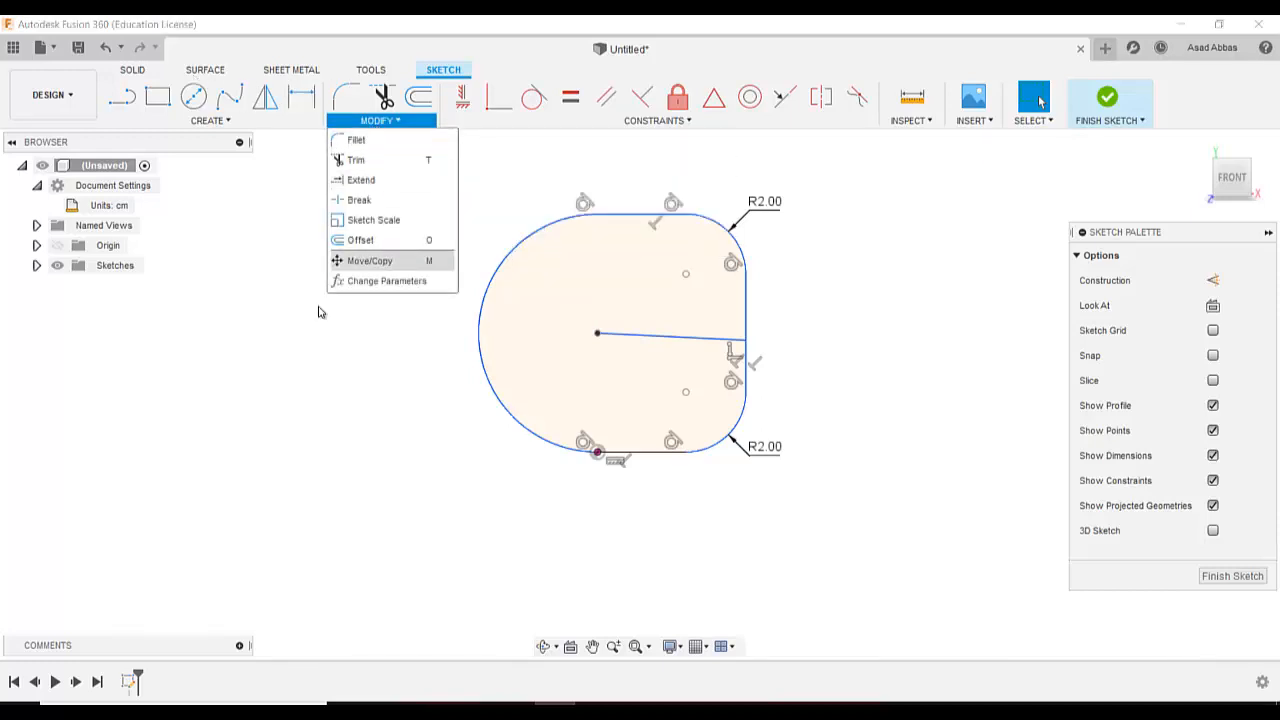
left_click(311, 398)
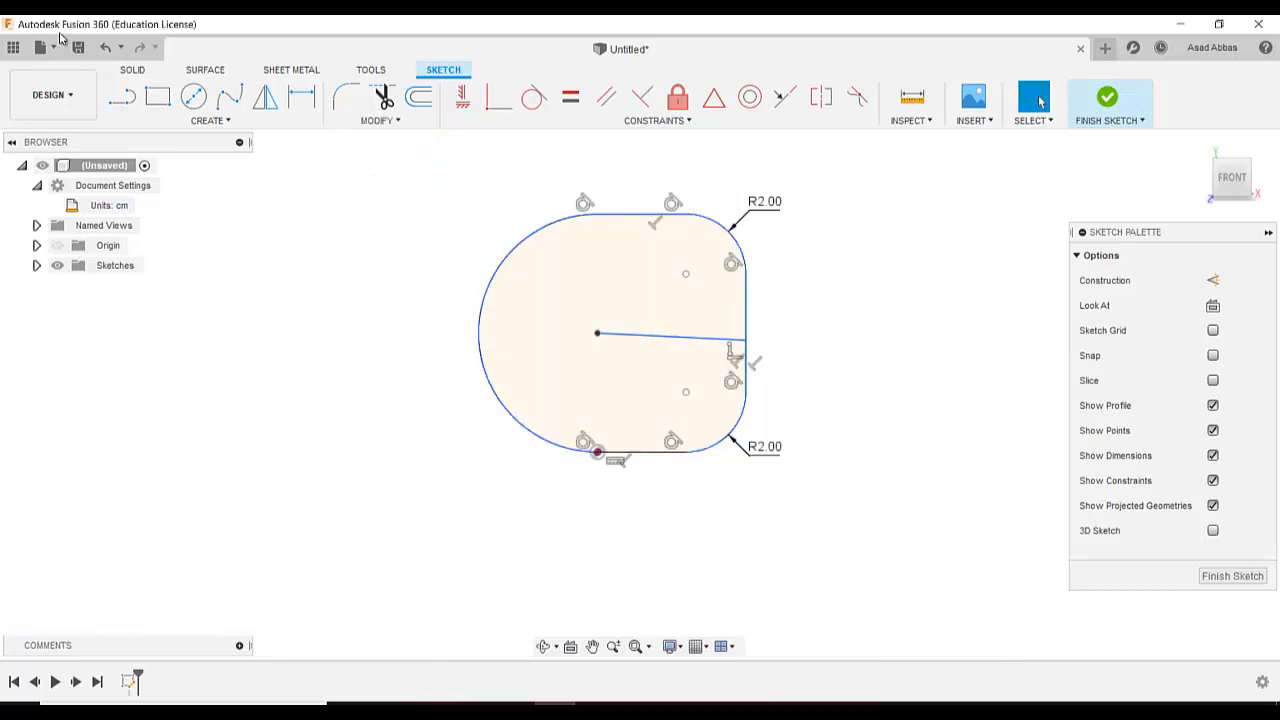
- Undo the radius edits, both fillets, the middle line, the tangent constraint and the arc, keeping only the three outer lines
left_click(107, 48)
left_click(107, 48)
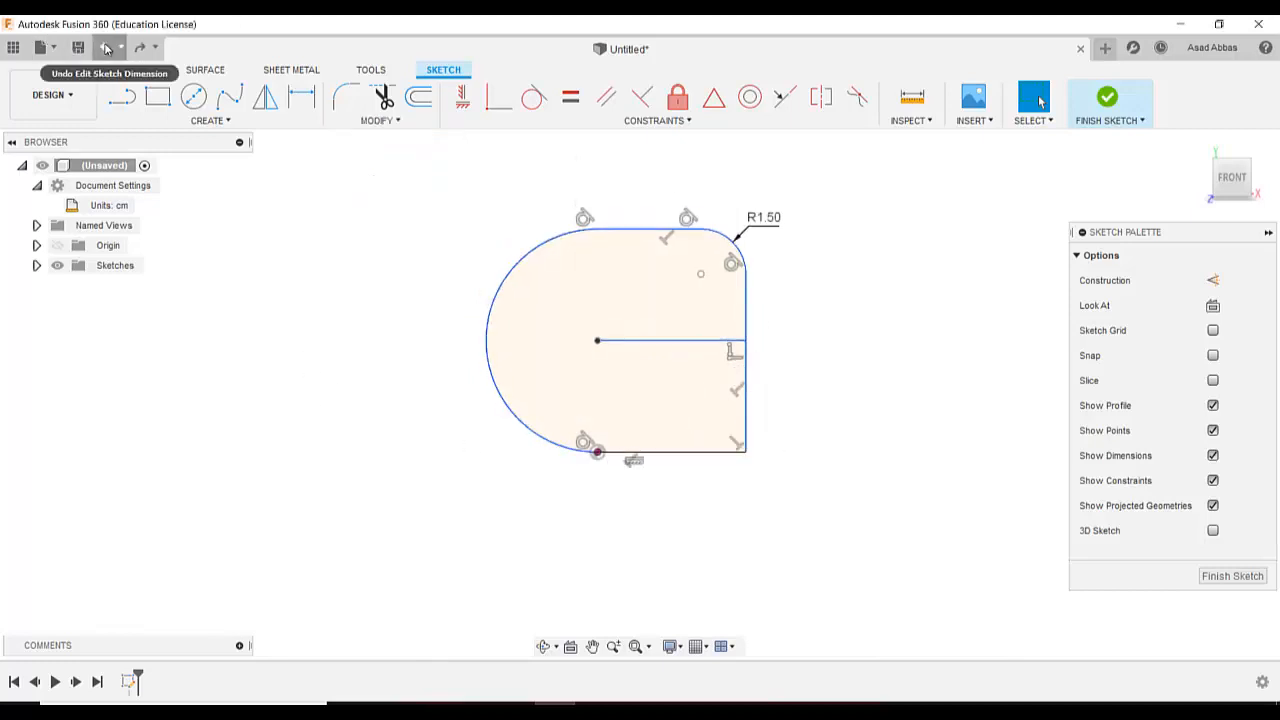
left_click(107, 48)
left_click(107, 48)
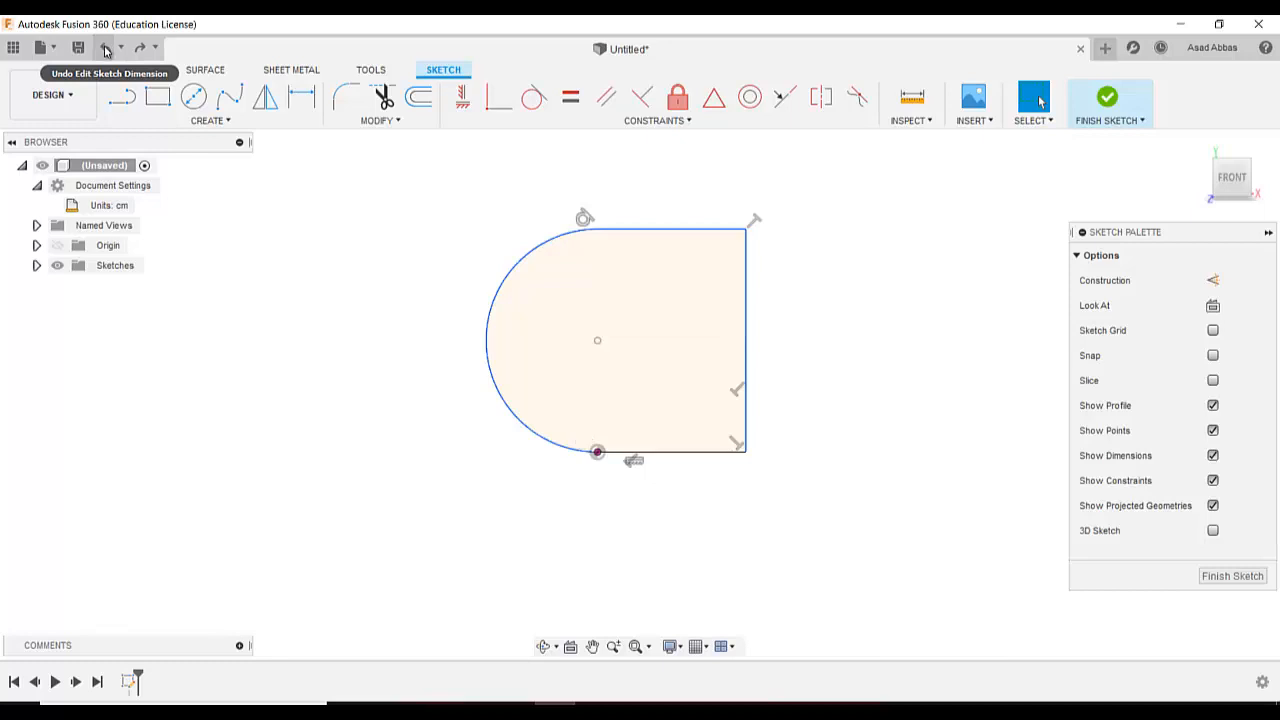
left_click(107, 48)
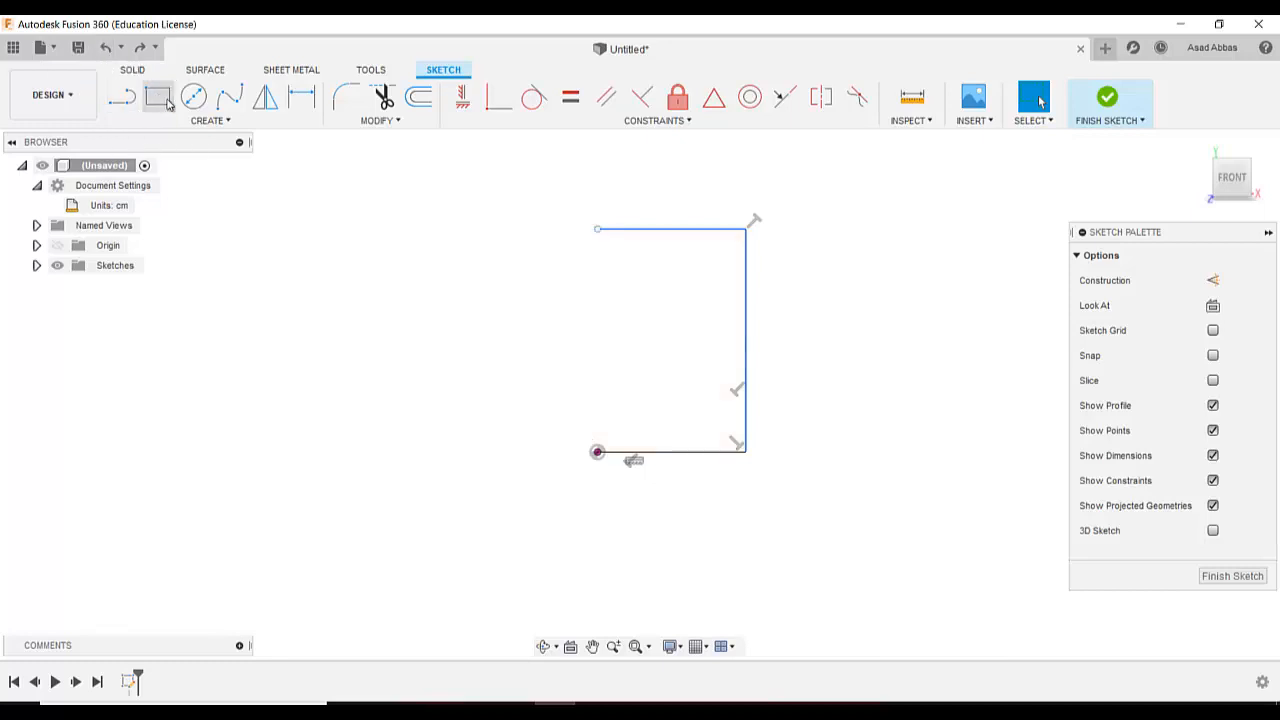
- Sketch a horizontal line from the vertical line's midpoint through the open side, ending beyond the free ends of the two outer horizontal lines
left_click(196, 104)
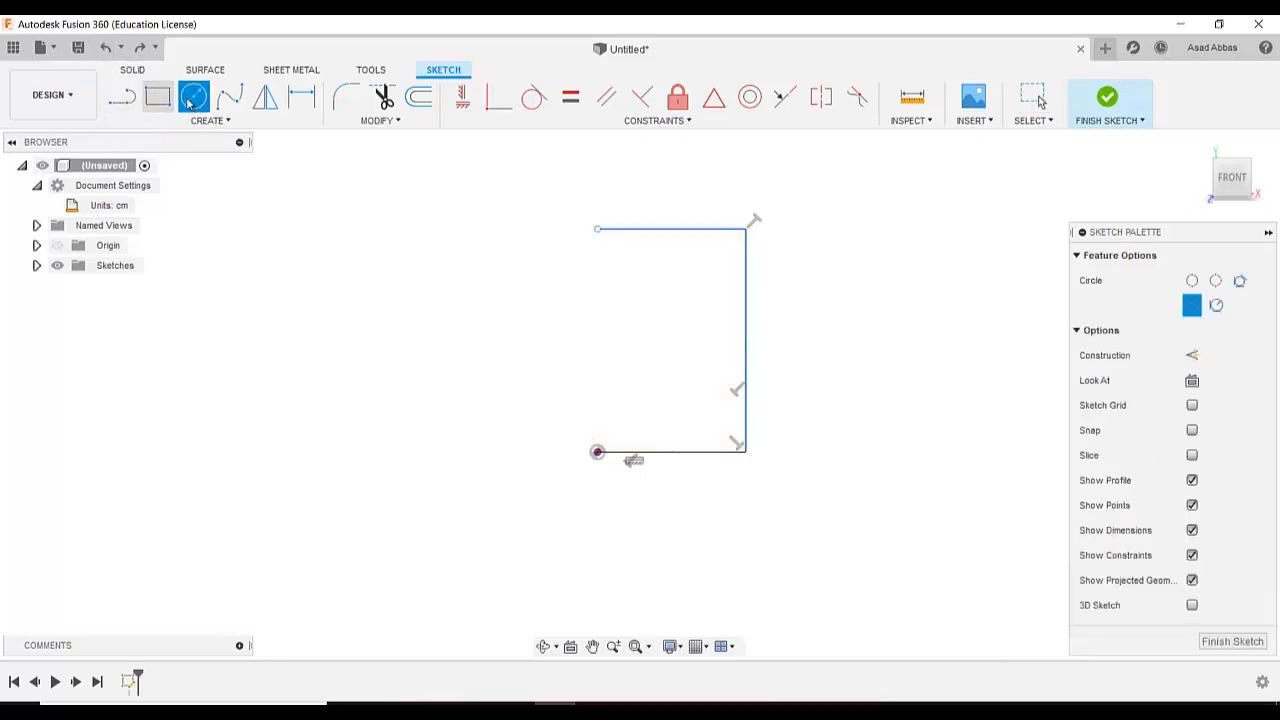
left_click(122, 97)
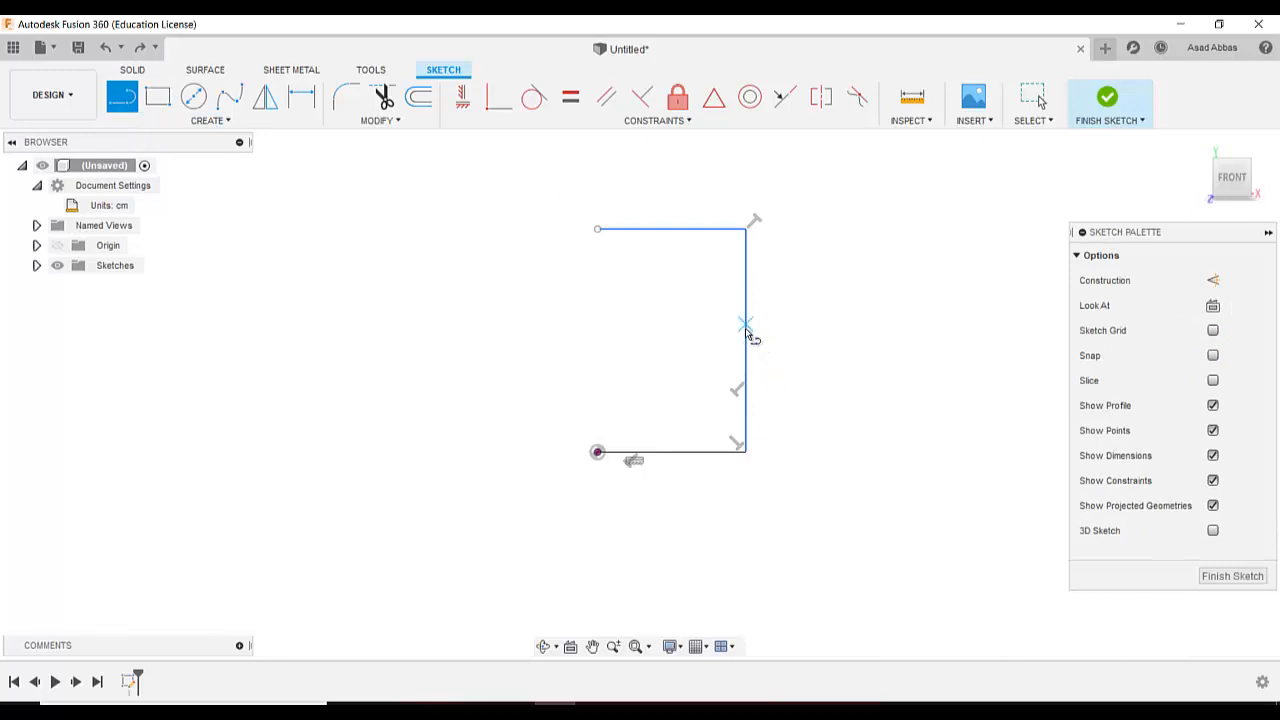
left_click(742, 340)
left_click(551, 341)
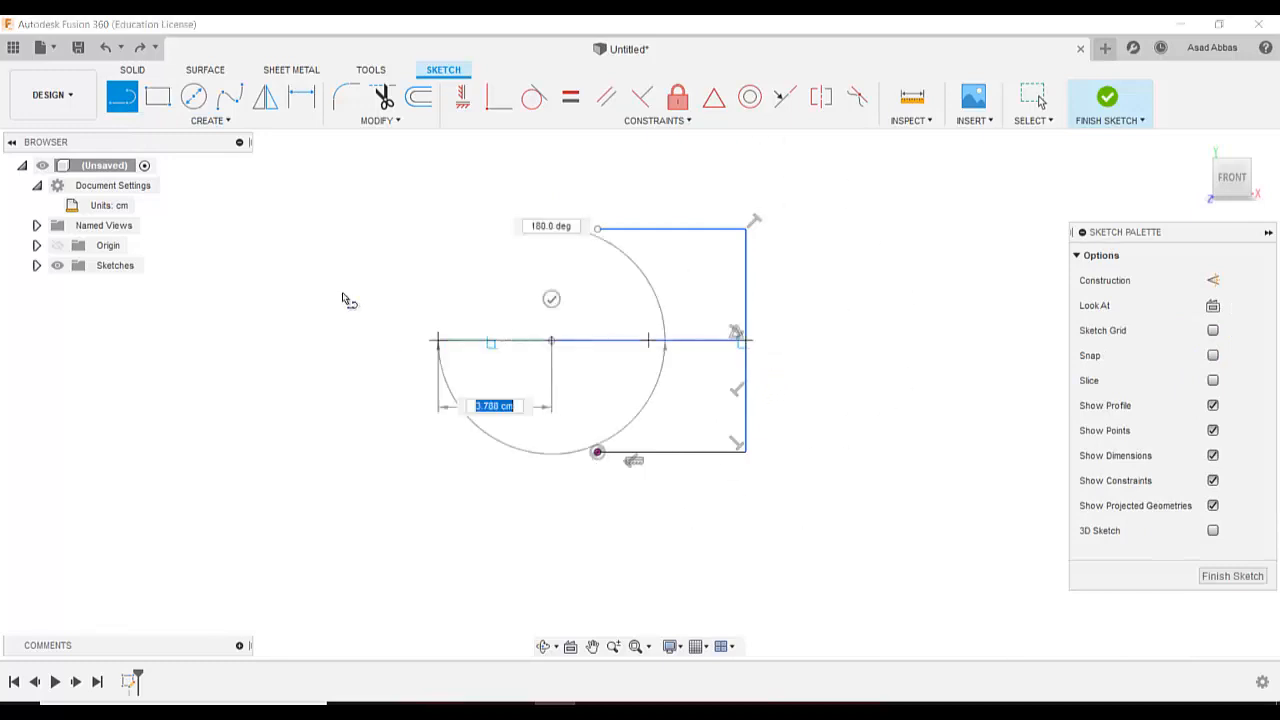
left_click(380, 120)
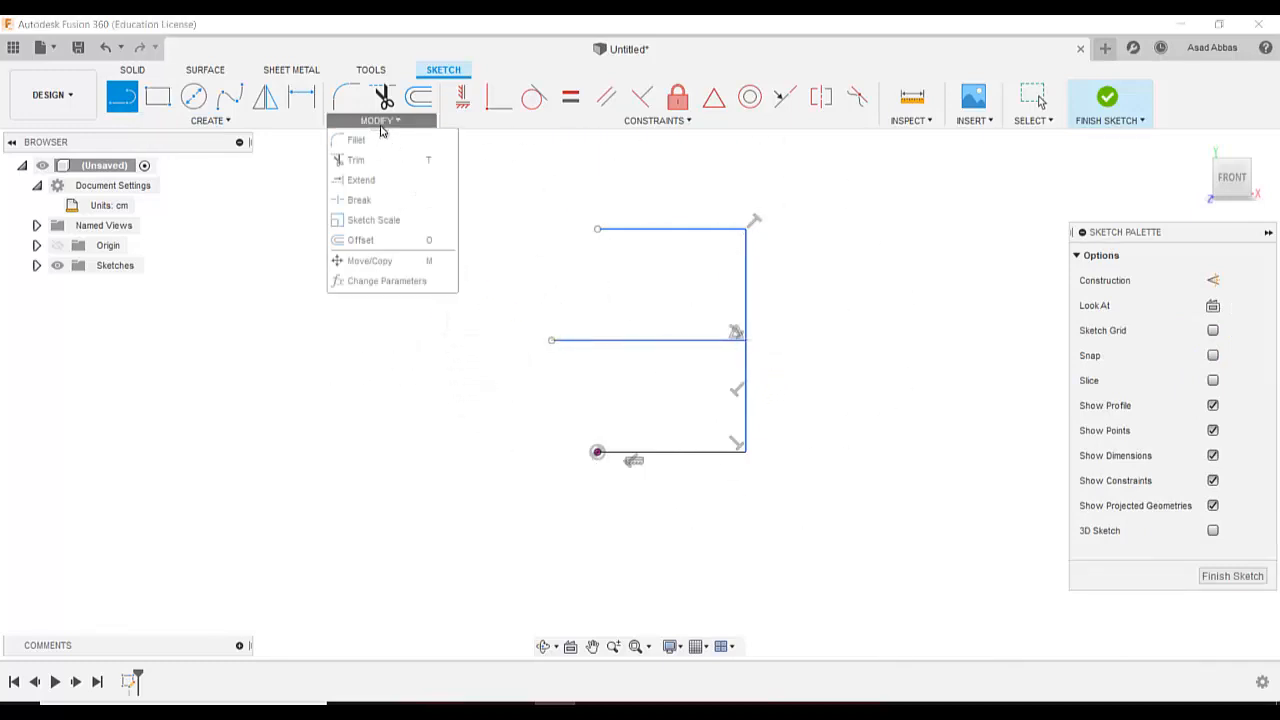
- Trim the vertical line below the middle line and sketch a vertical line about 1.57 cm long downward from their junction
left_click(377, 161)
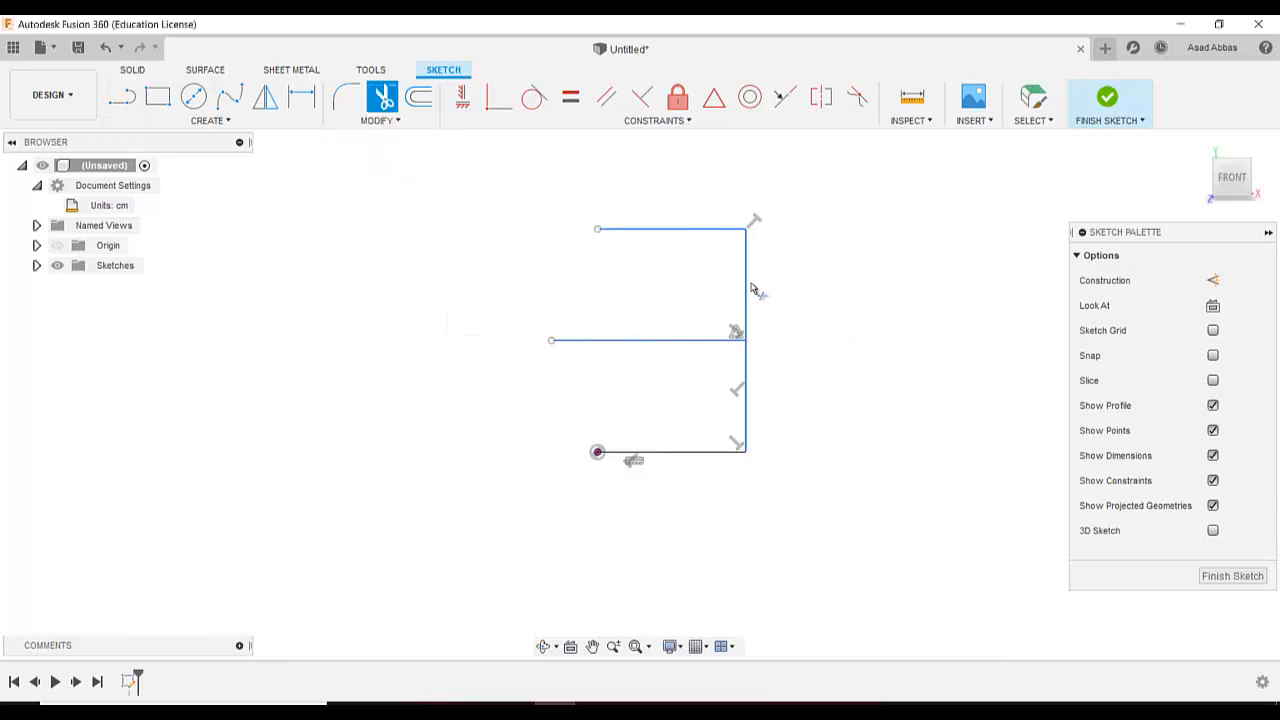
left_click(748, 368)
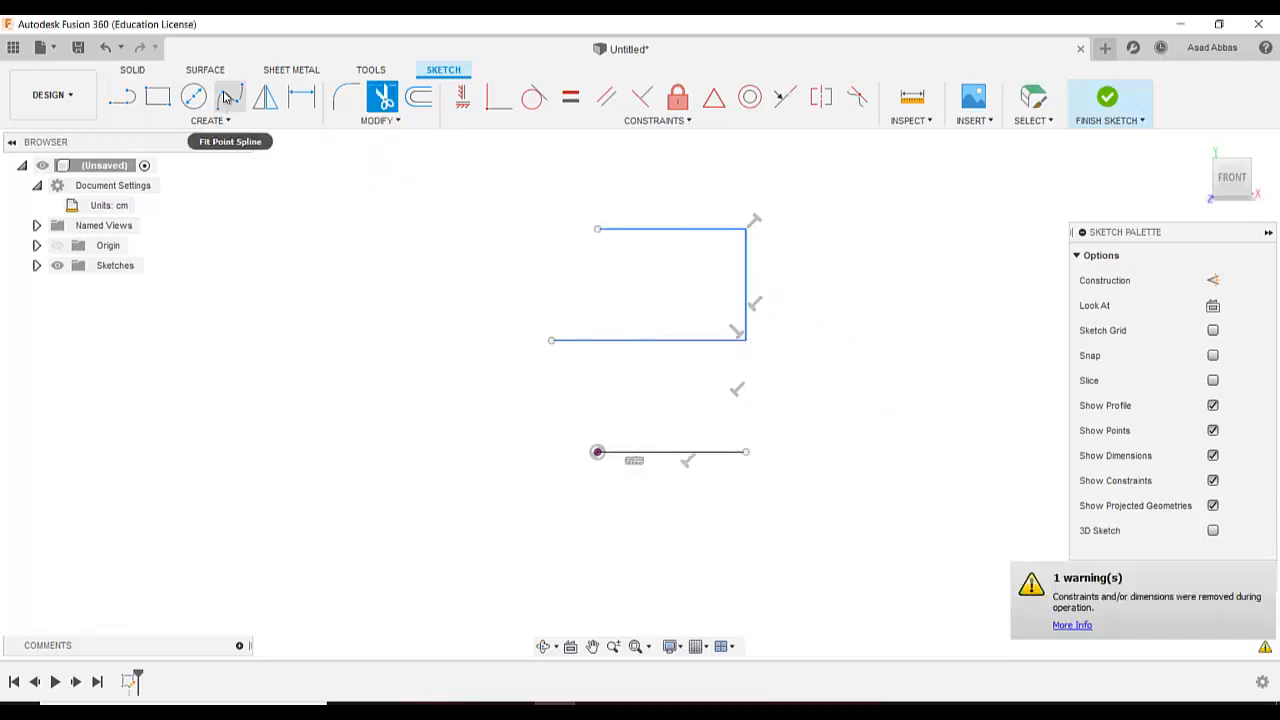
left_click(122, 95)
left_click(747, 342)
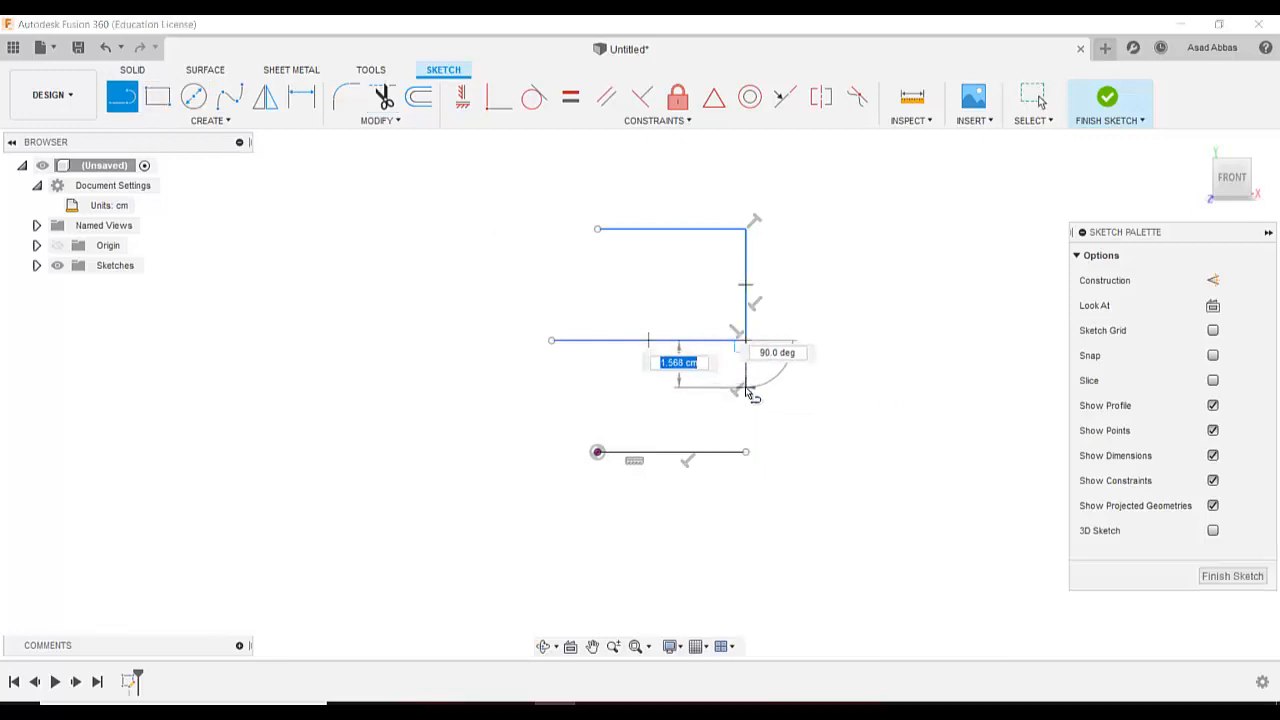
double_click(708, 387)
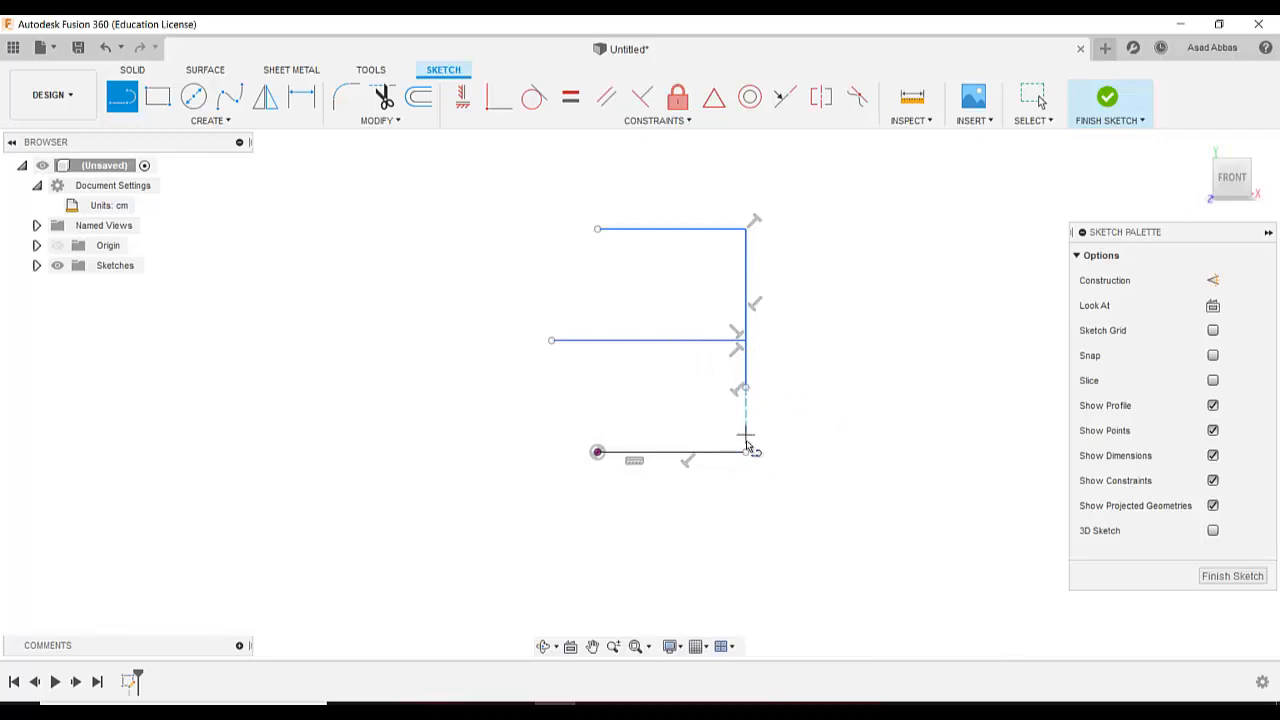
- Stretch the short vertical line's free end to the lower line's endpoint, and move it back up to leave a gap
left_click(1034, 98)
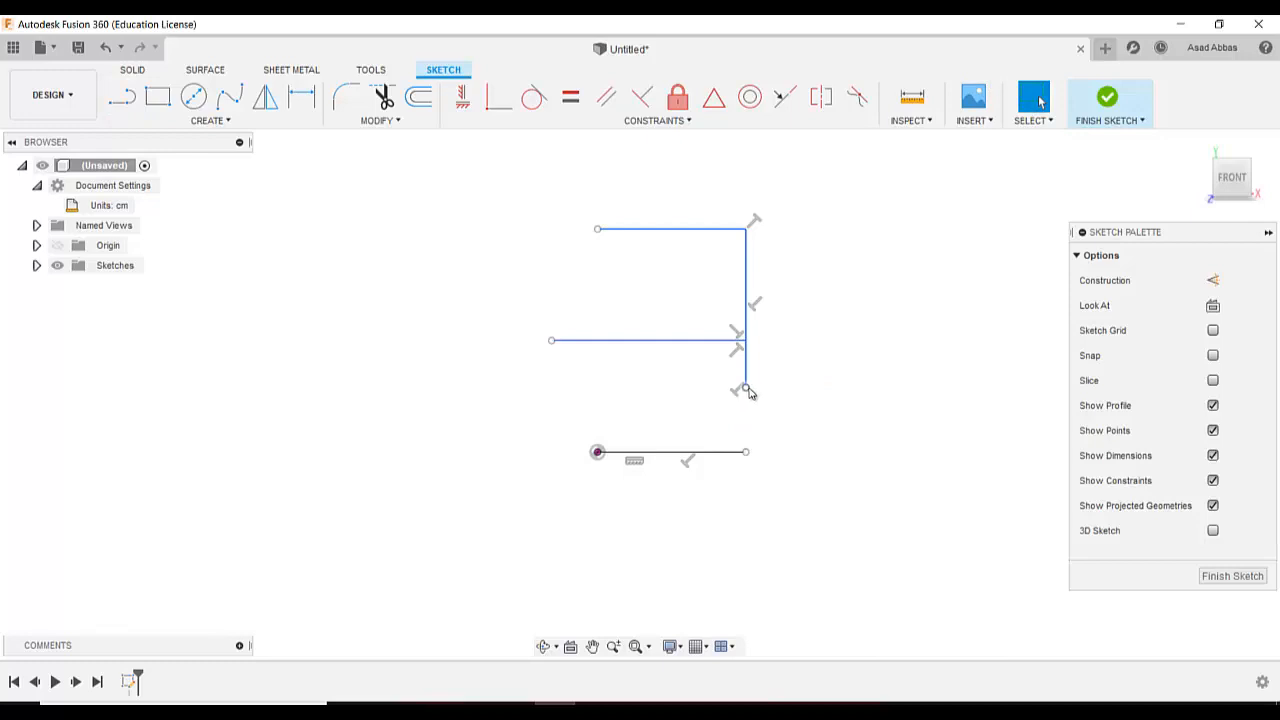
left_click_drag(747, 391, 747, 453)
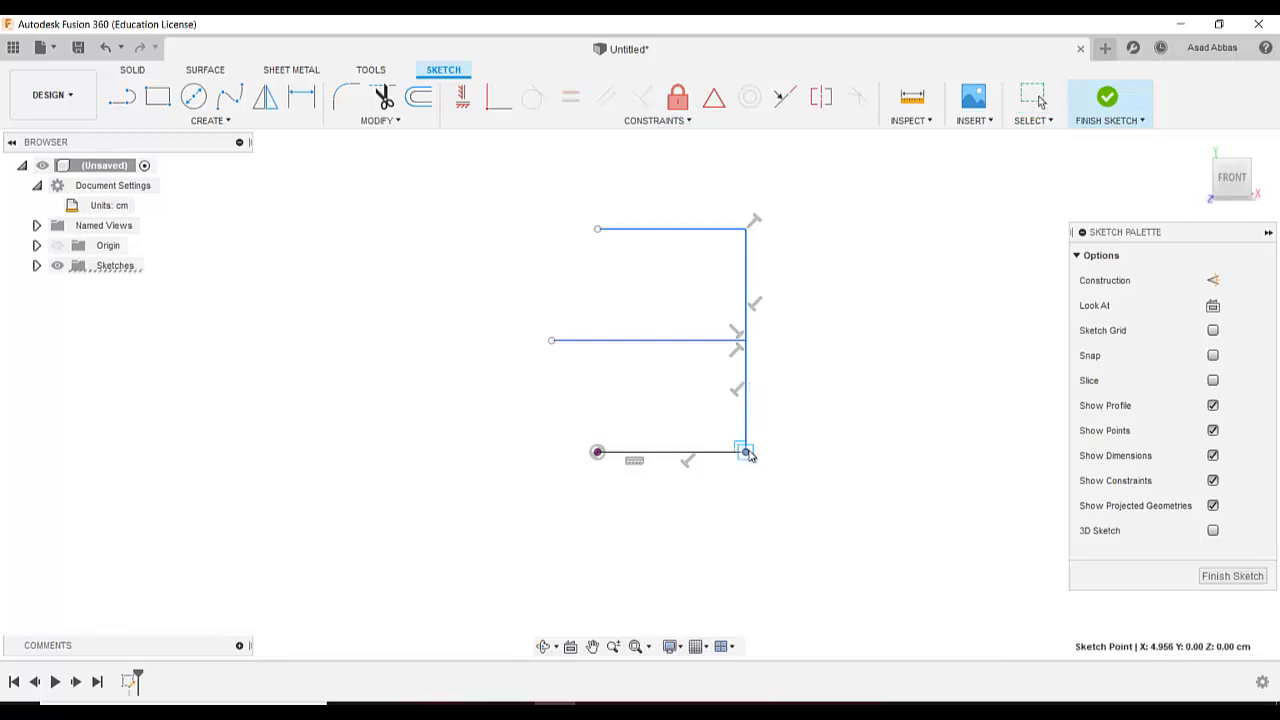
left_click_drag(747, 453, 746, 391)
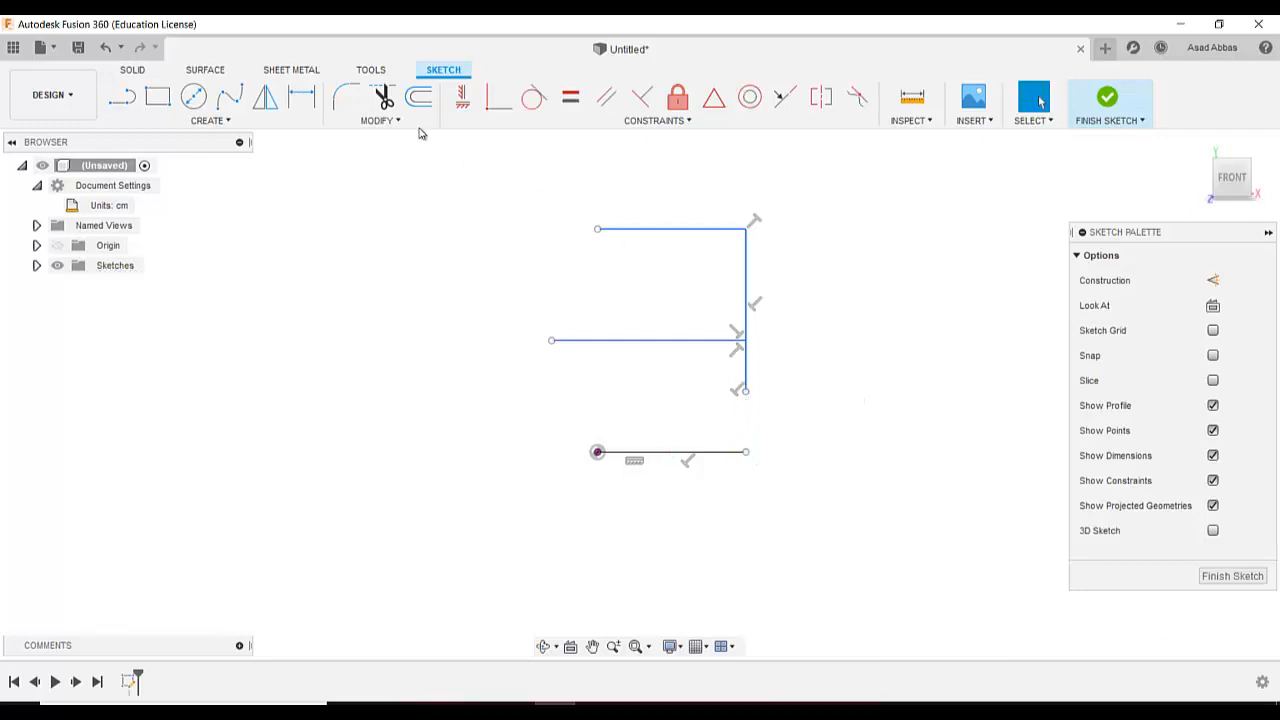
- Apply a coincident constraint between the vertical line's free end and the lower line's endpoint, and undo it
left_click(498, 97)
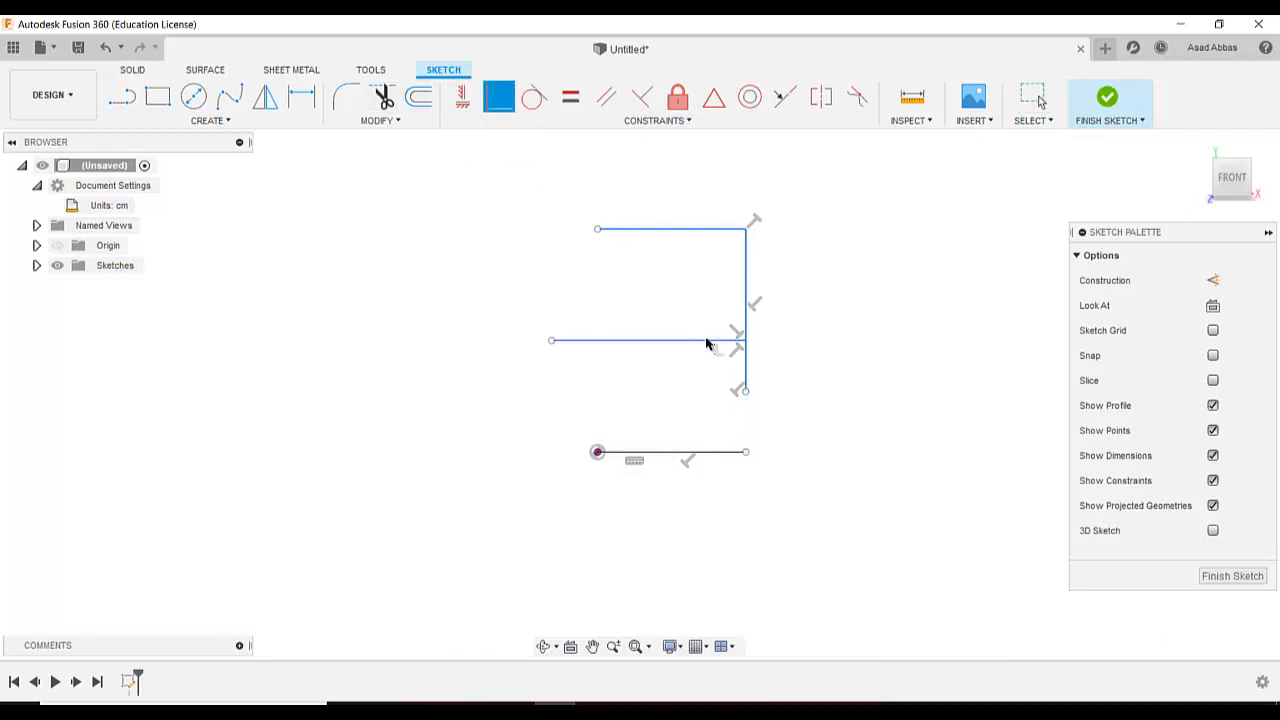
left_click(748, 394)
left_click(747, 454)
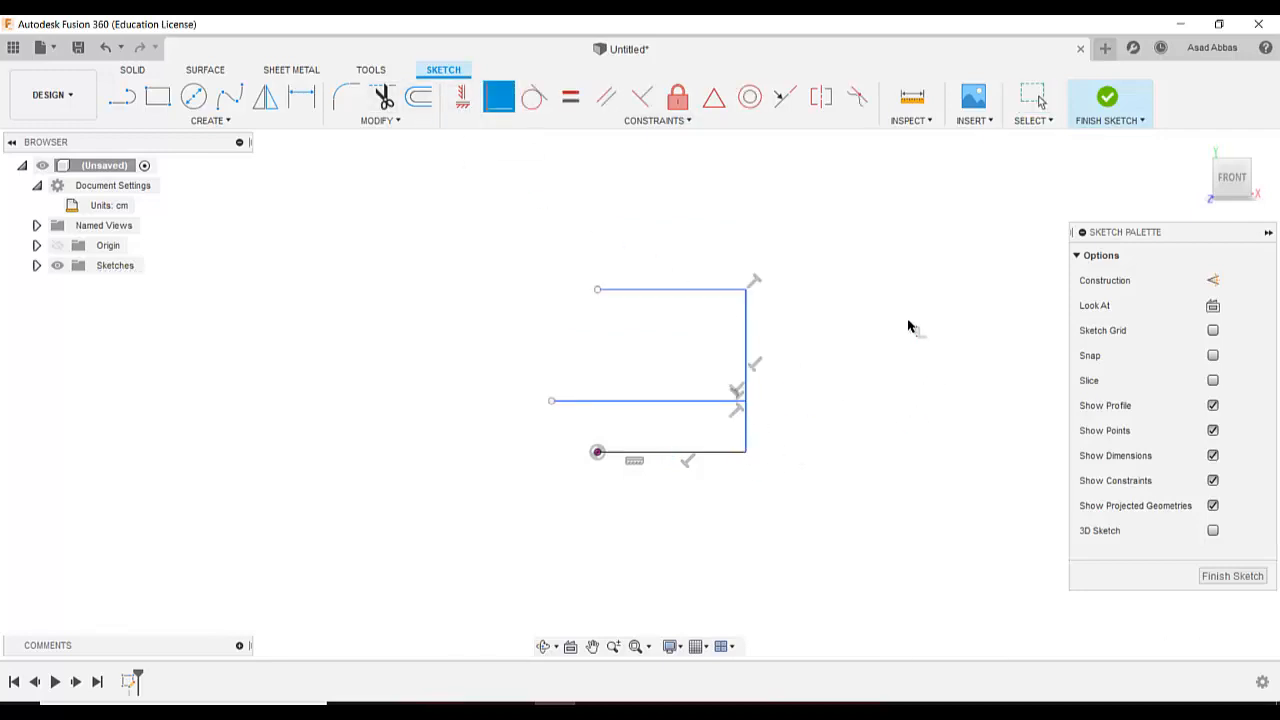
key("Escape")
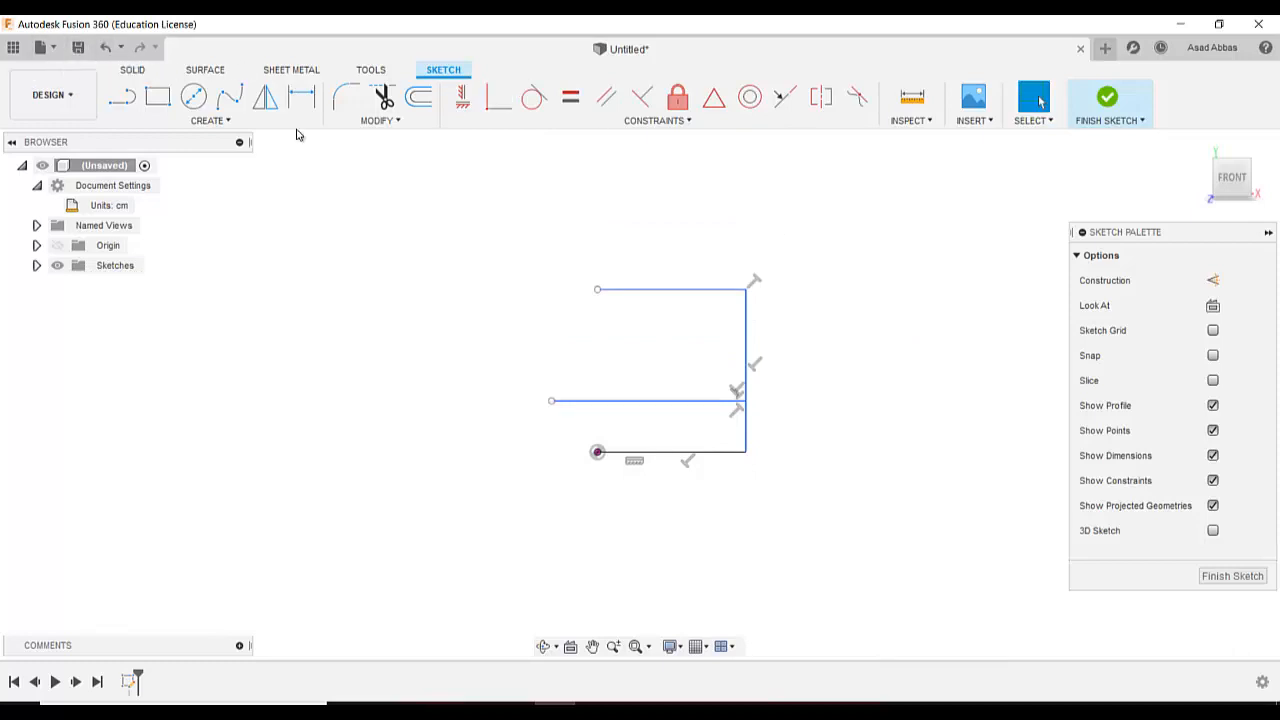
left_click(105, 47)
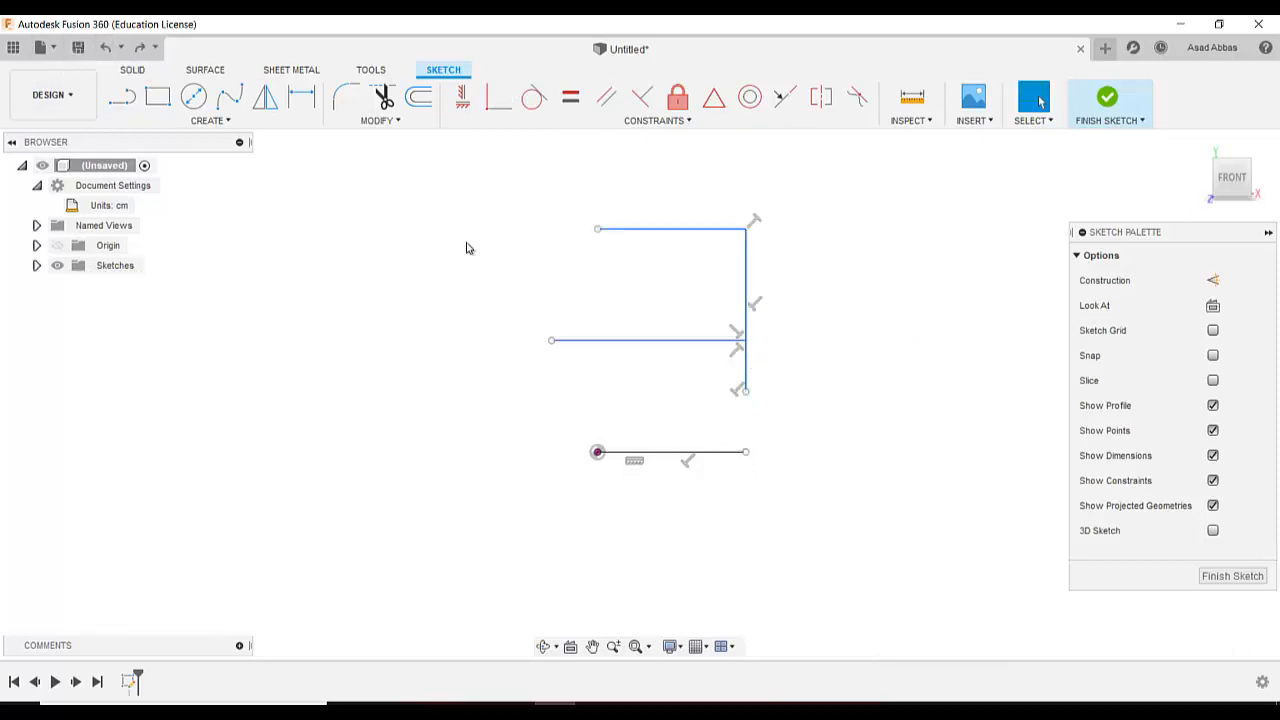
- Extend the vertical line's lower end to the lower horizontal line
left_click(383, 120)
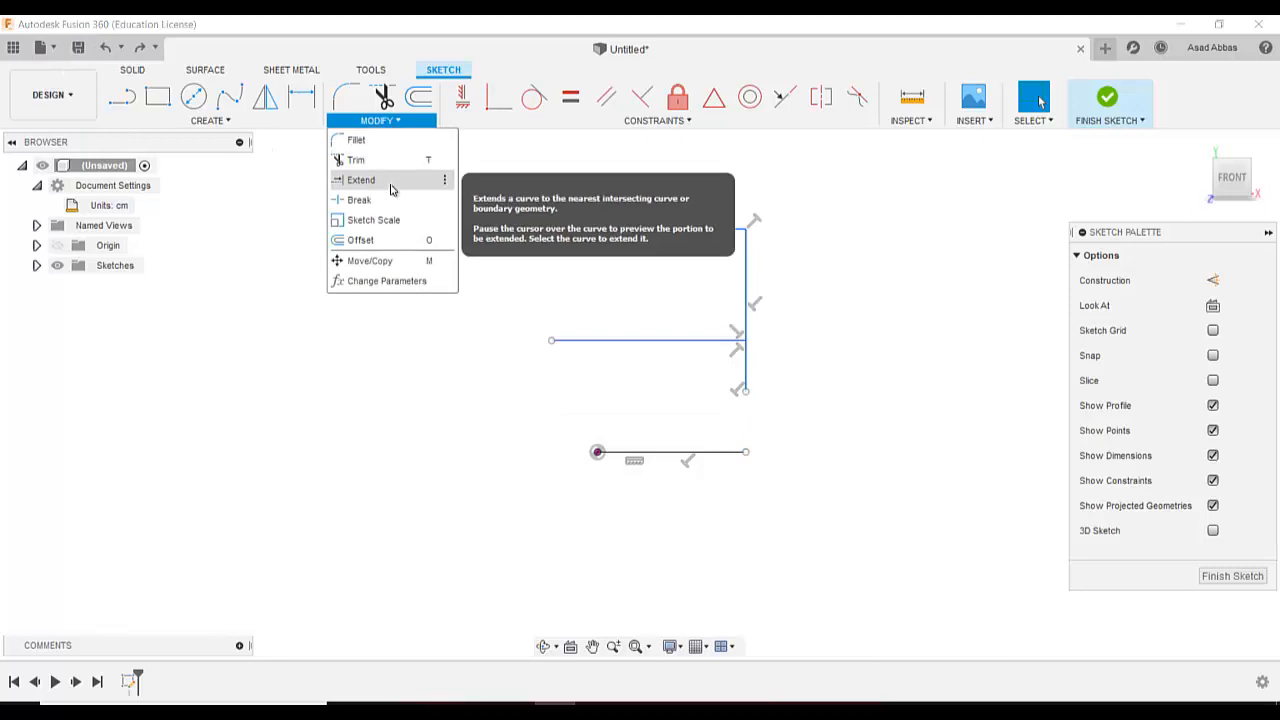
left_click(358, 177)
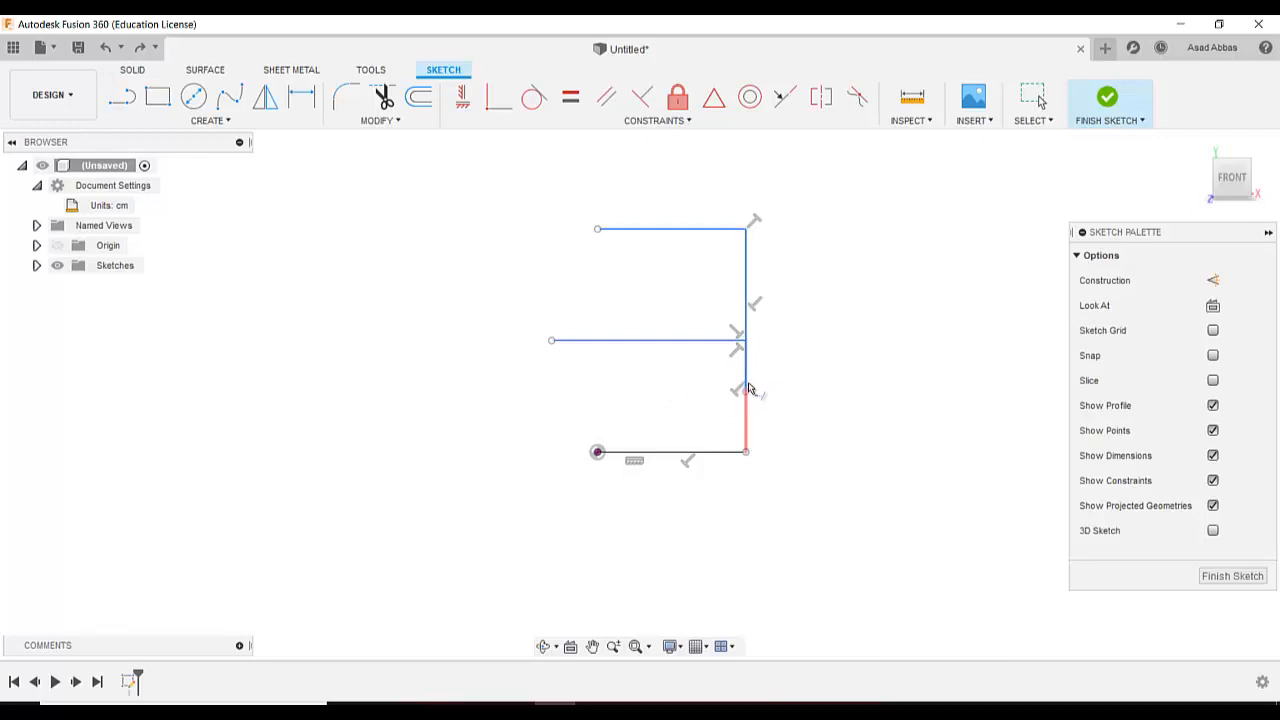
left_click(750, 394)
key("Escape")
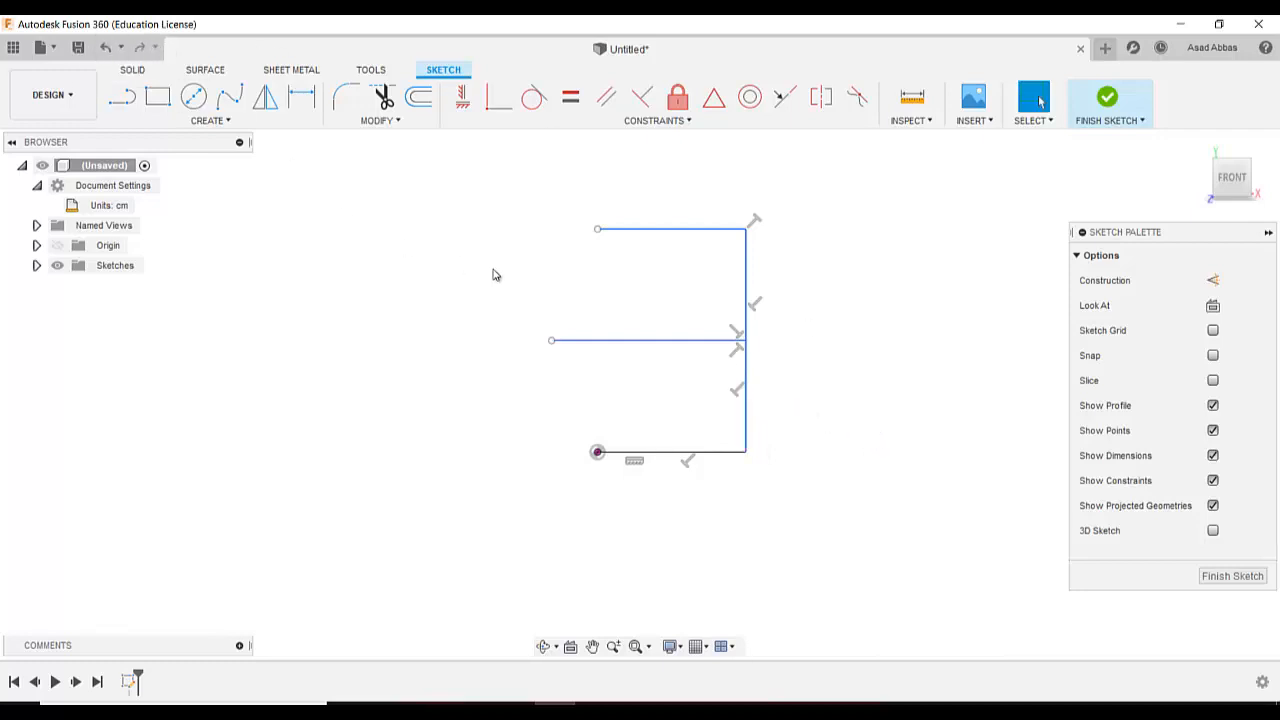
- Delete all the sketch lines, leaving only the origin point
left_click(372, 119)
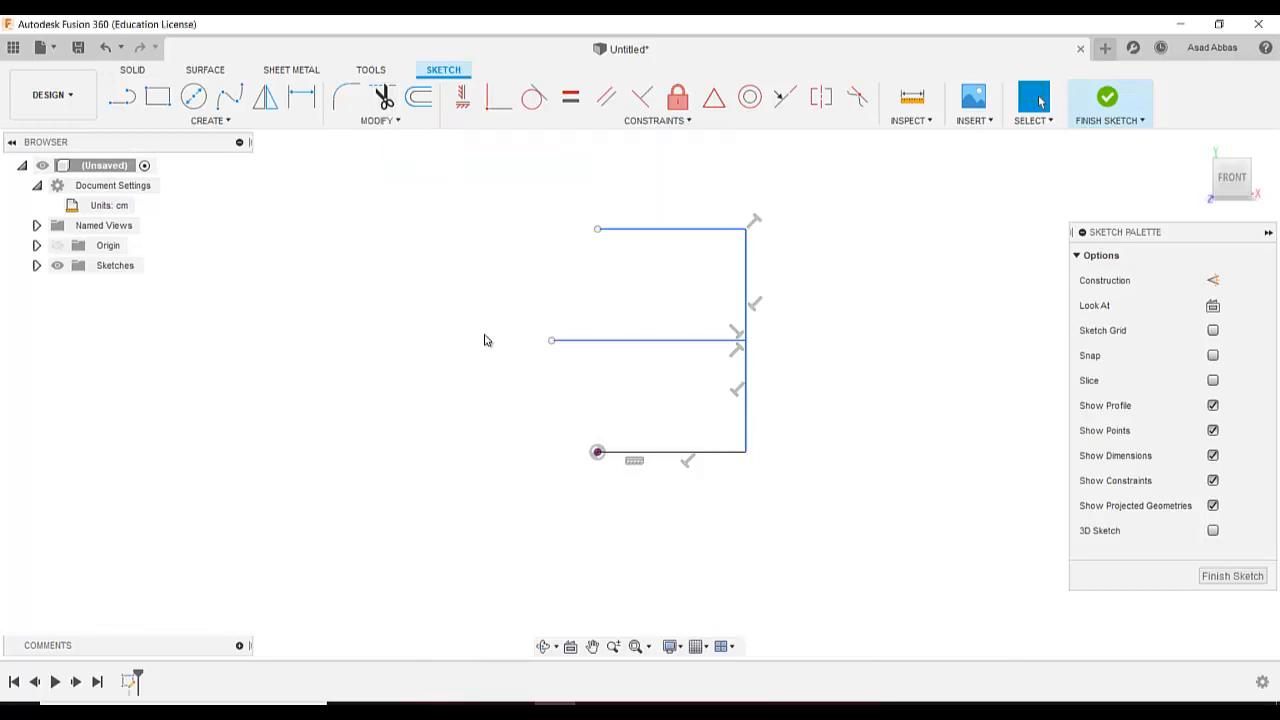
mouse_move(796, 200)
left_mouse_down()
mouse_move(371, 600)
mouse_move(381, 558)
left_mouse_up()
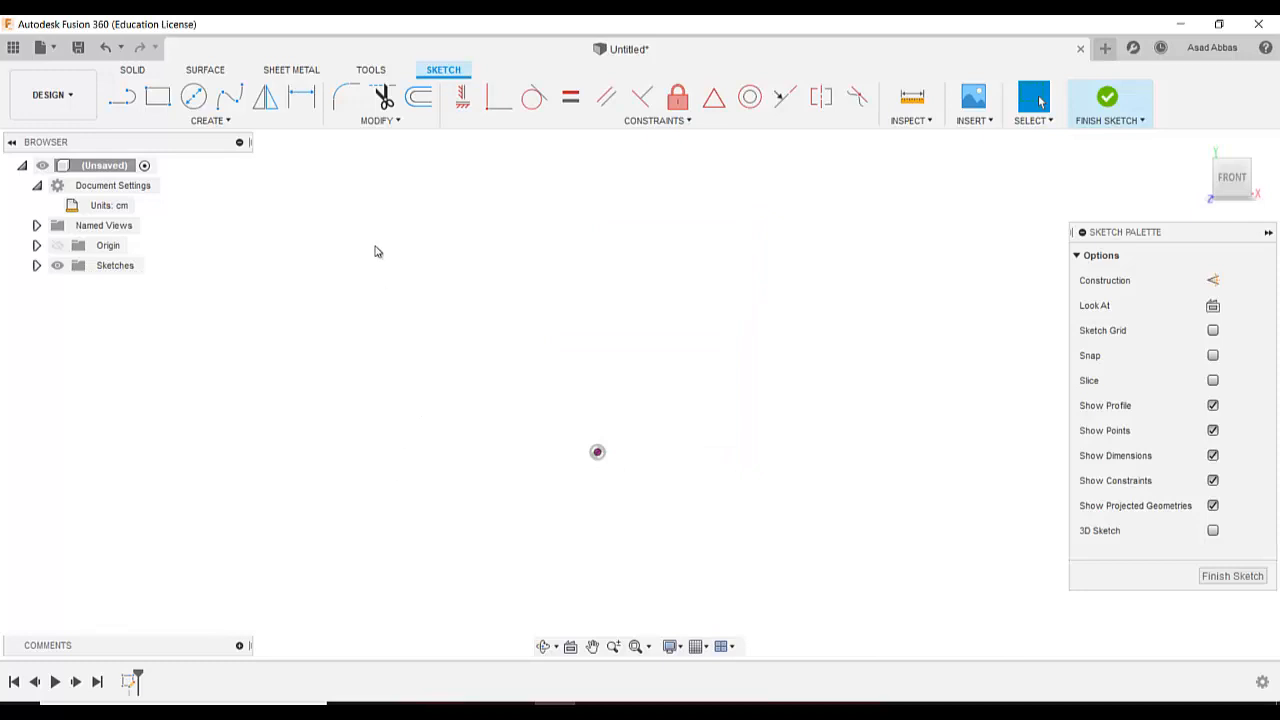
- Sketch a center-diameter circle centered on the origin
left_click(384, 124)
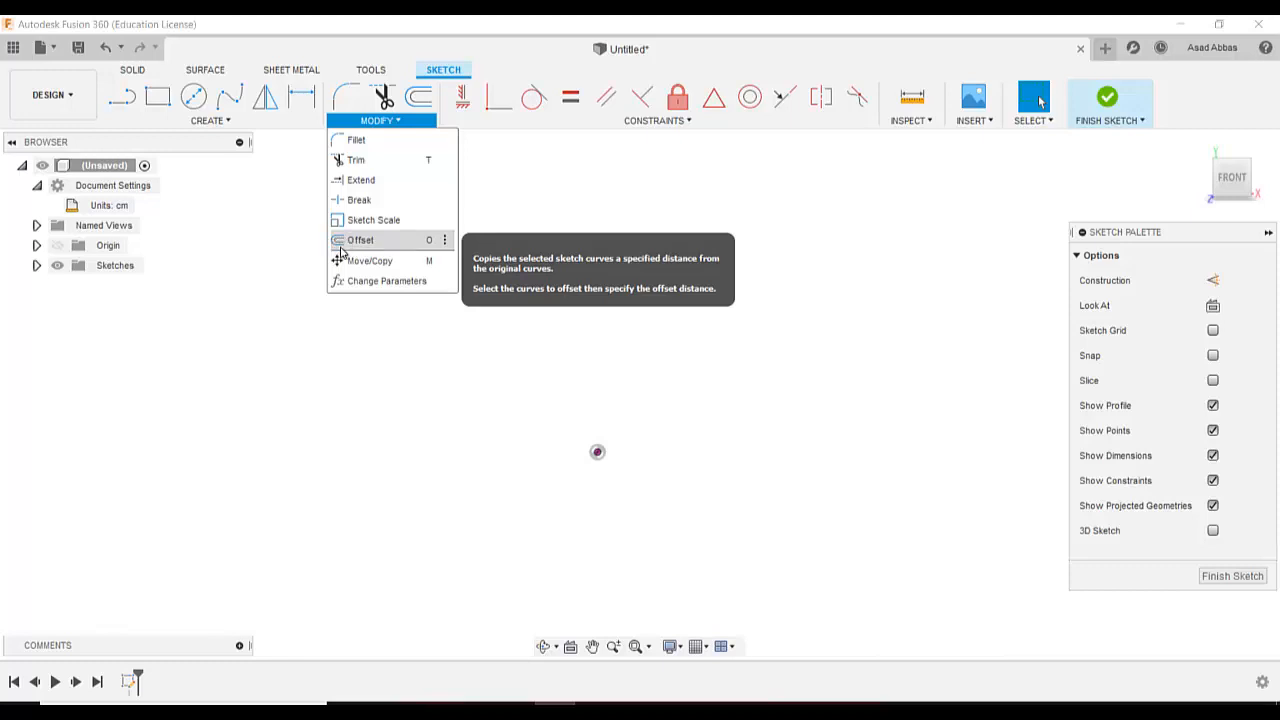
key("c")
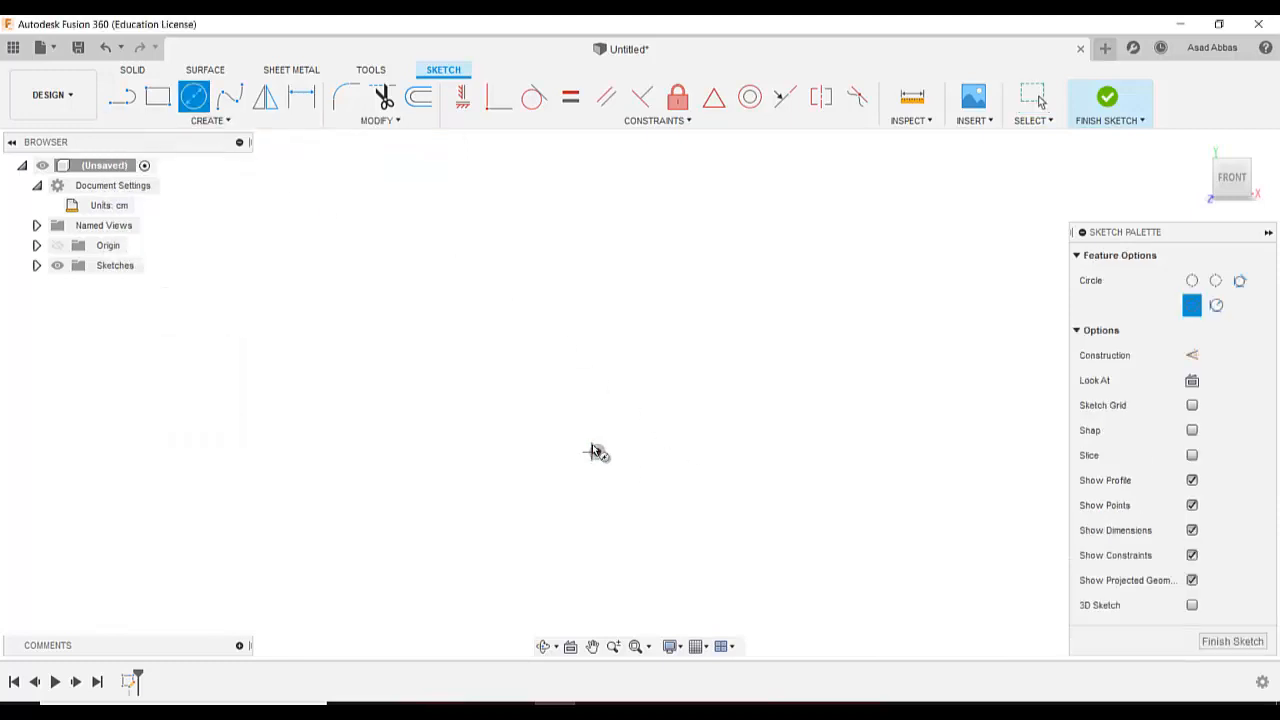
left_click(597, 452)
left_click(643, 341)
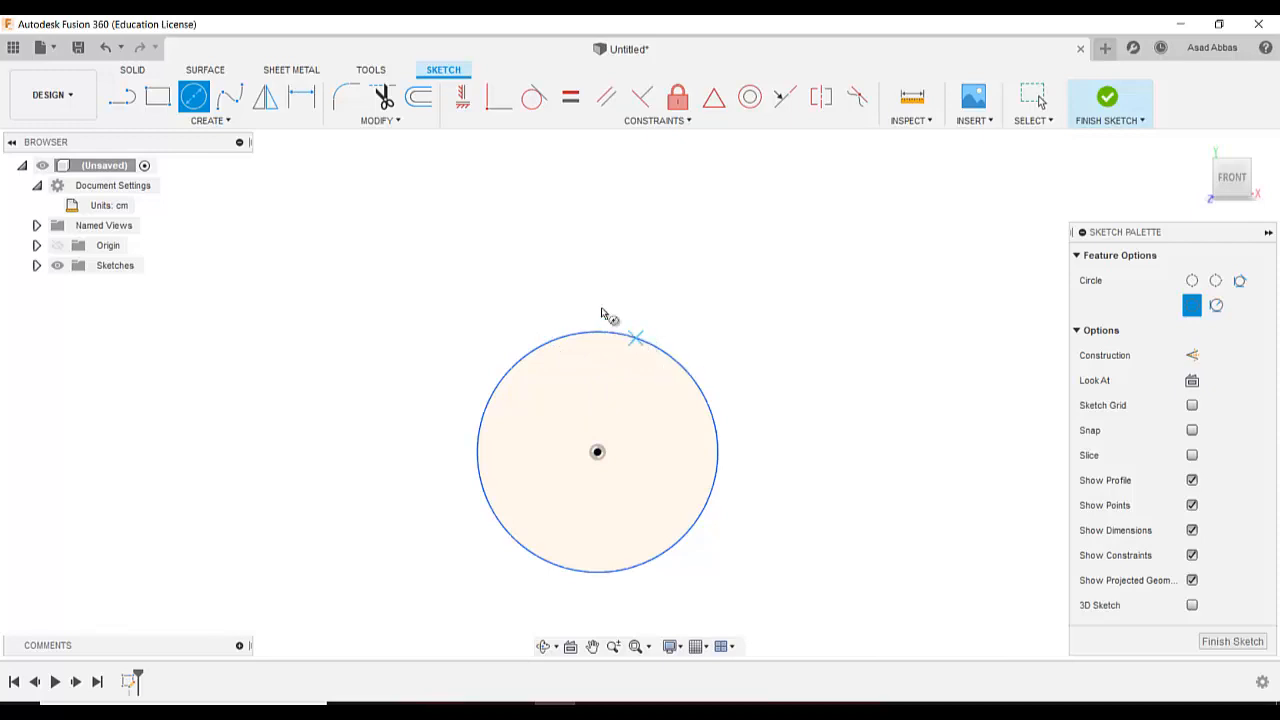
- Start an offset of the circle and pull the offset copy about 1.04 cm inward
left_click(398, 121)
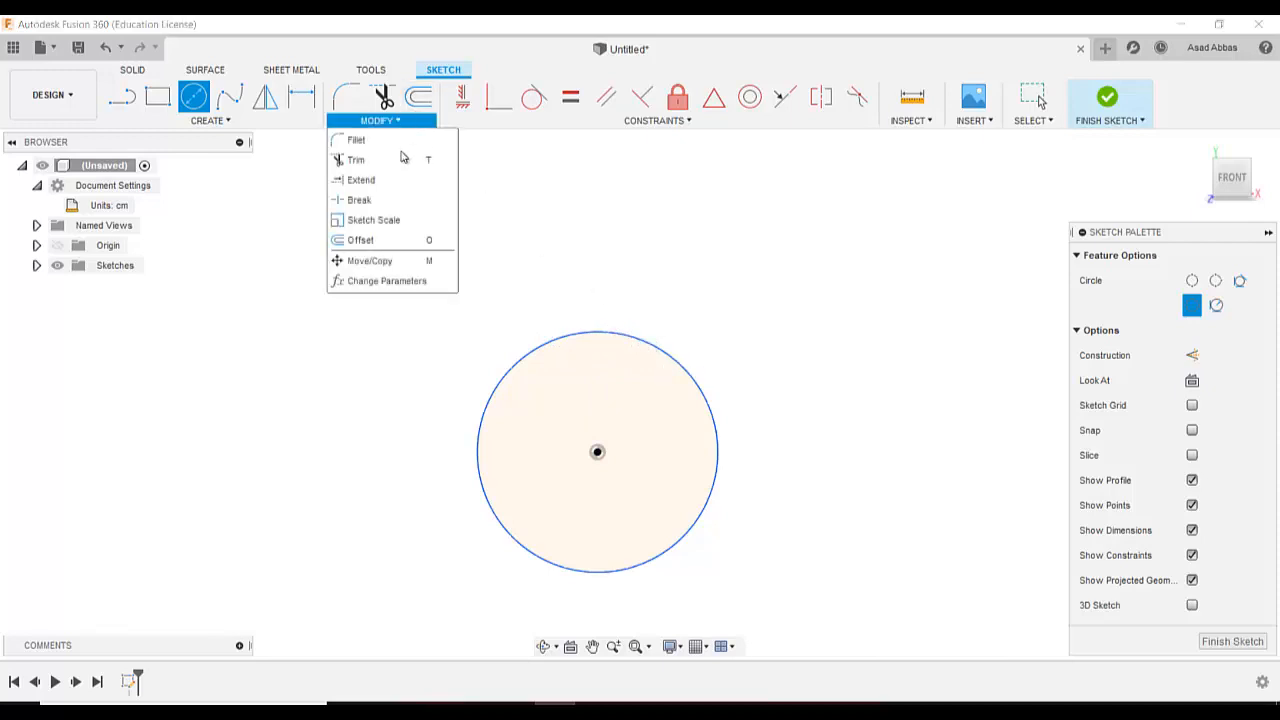
left_click(392, 244)
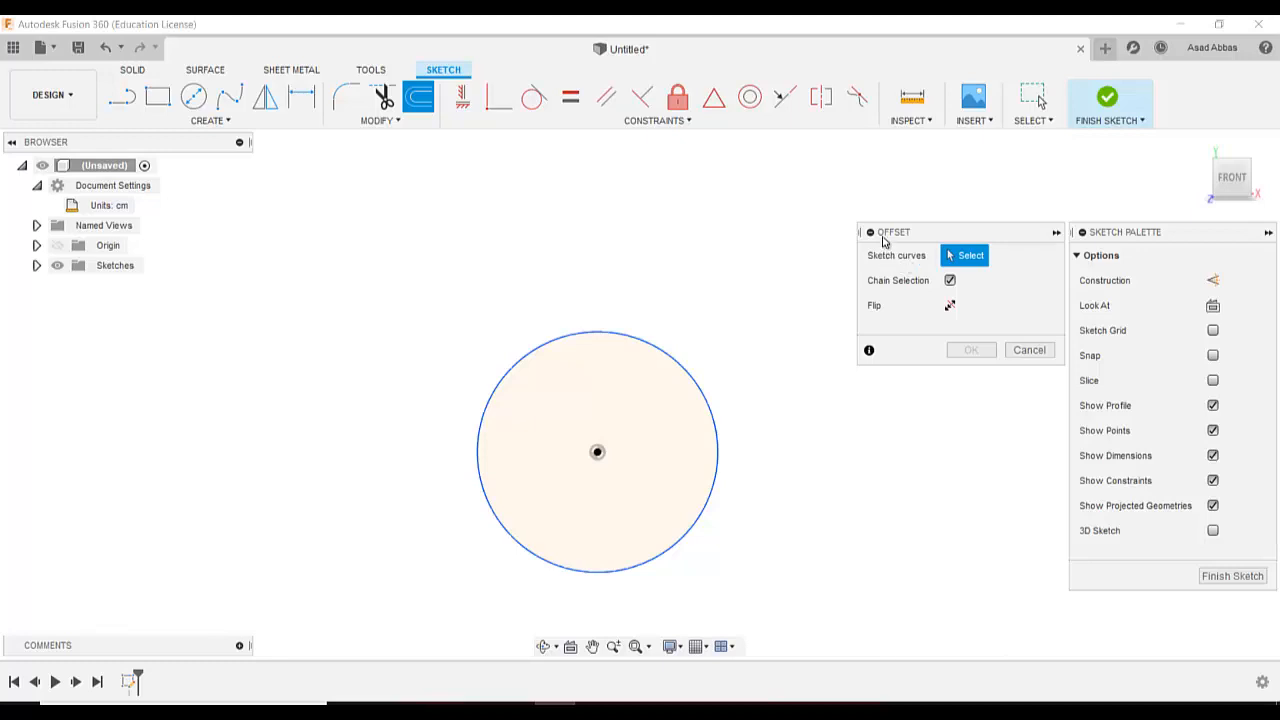
left_click_drag(1021, 235, 915, 220)
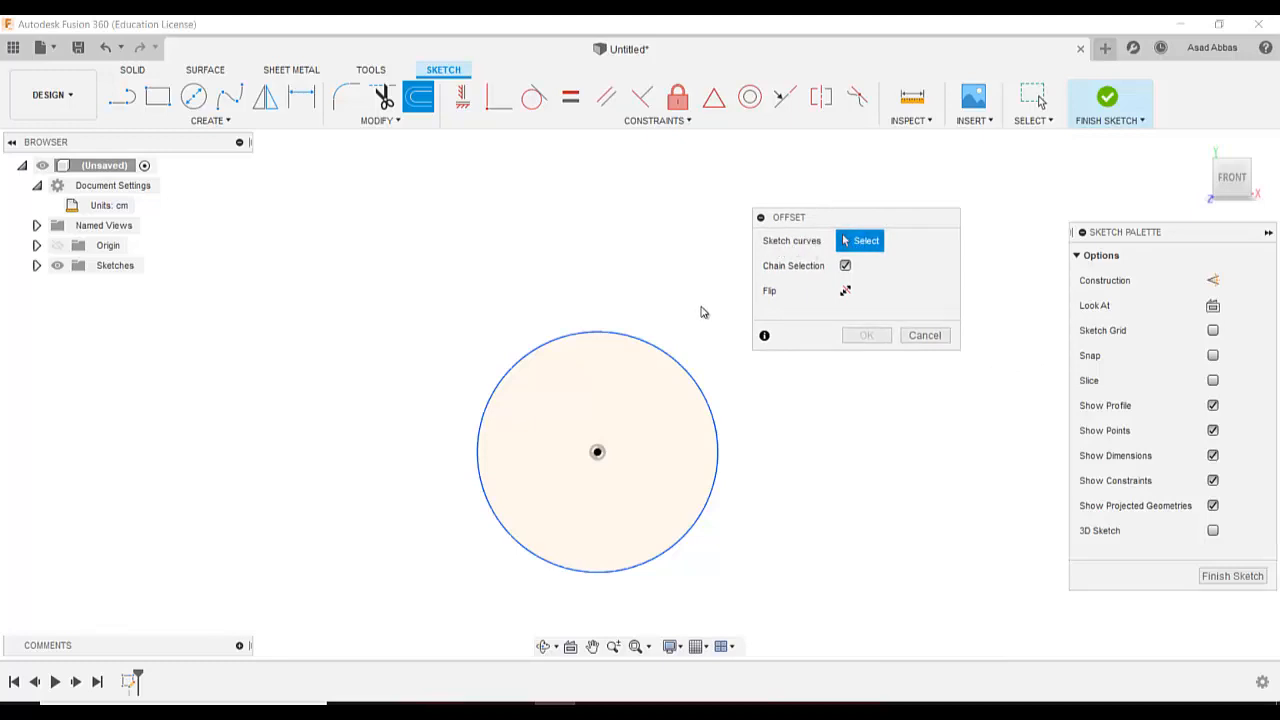
left_click(698, 384)
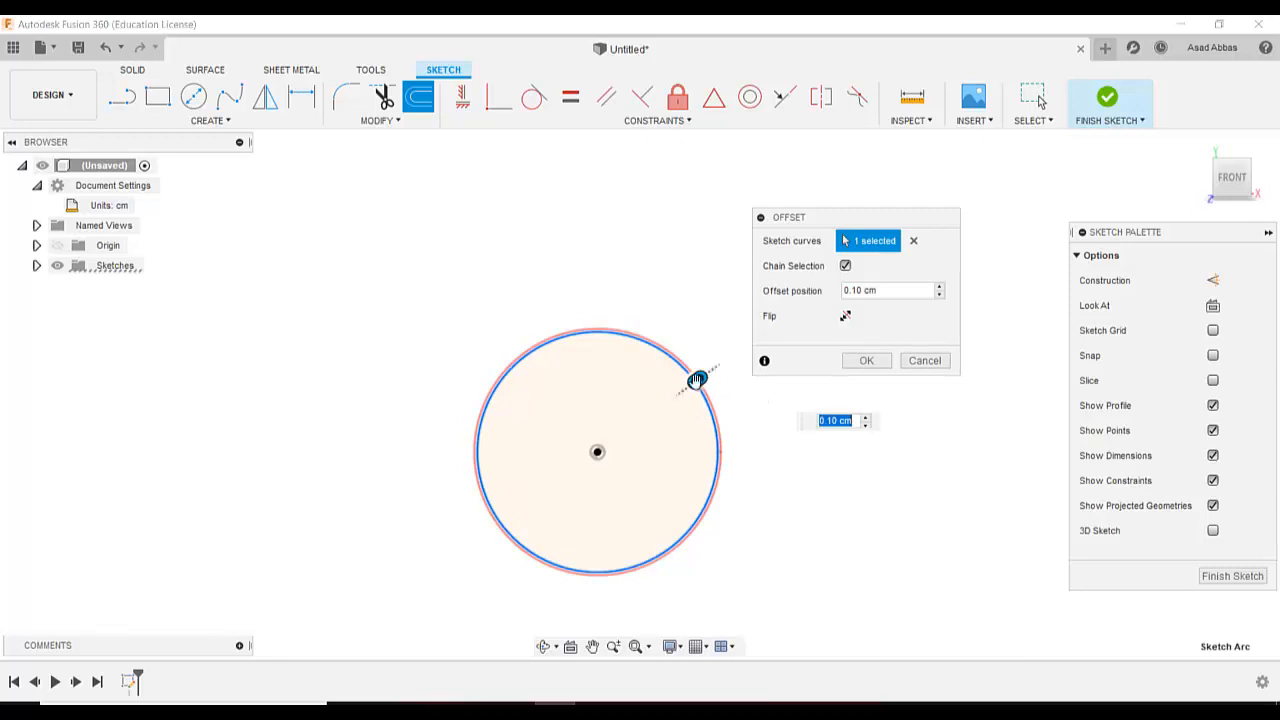
left_click_drag(697, 381, 655, 385)
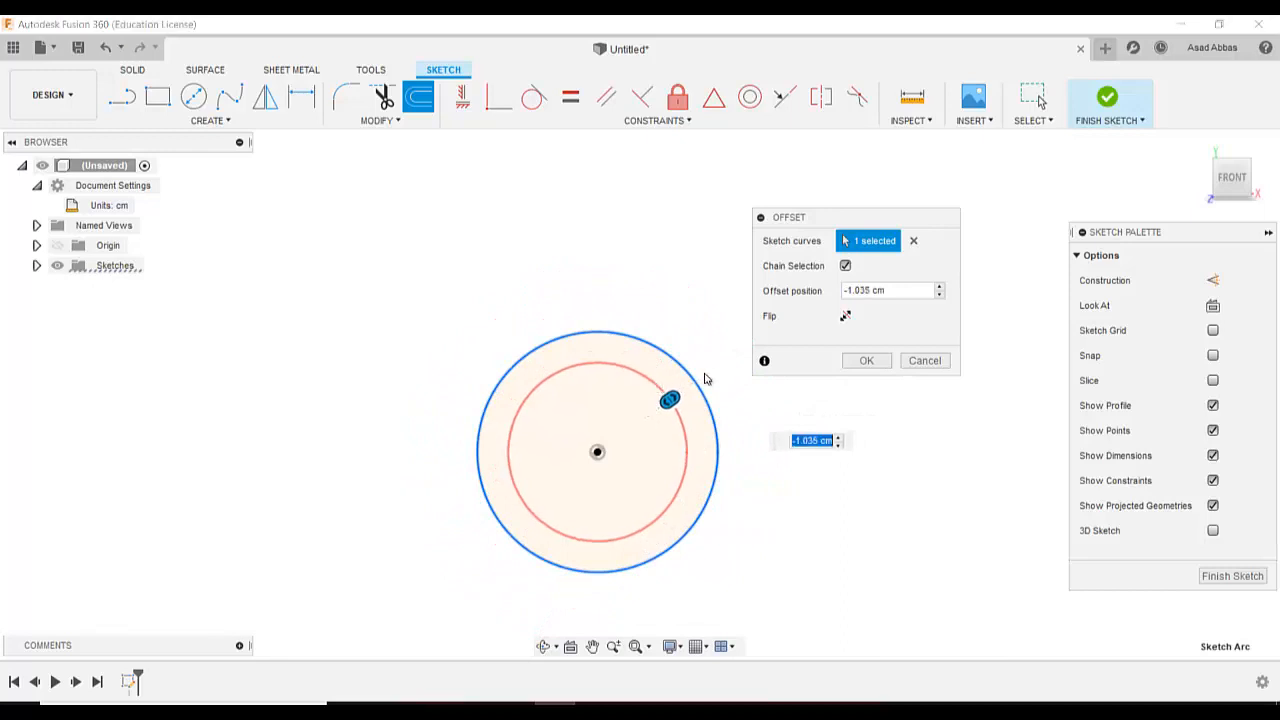
- Flip the circle's offset to the outside and complete it with a distance of 1 cm
left_click(845, 317)
left_click(845, 317)
left_click(845, 317)
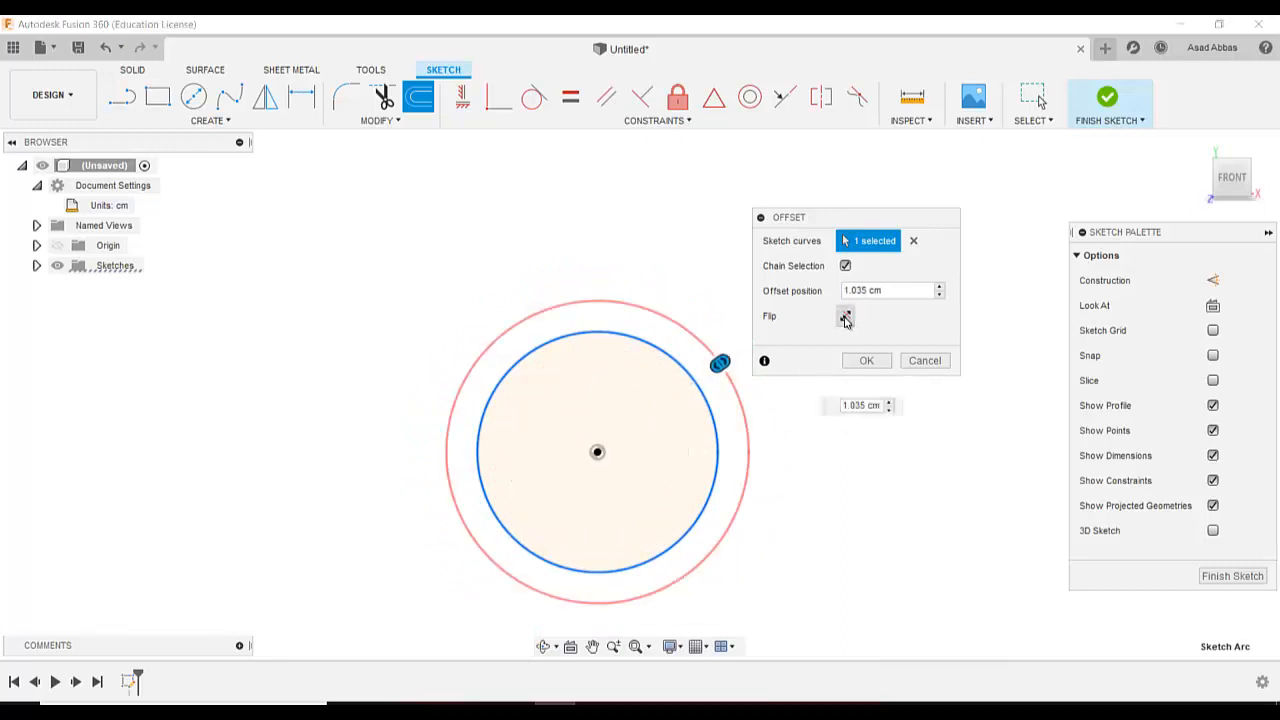
left_click(845, 317)
left_click(845, 317)
triple_click(863, 406)
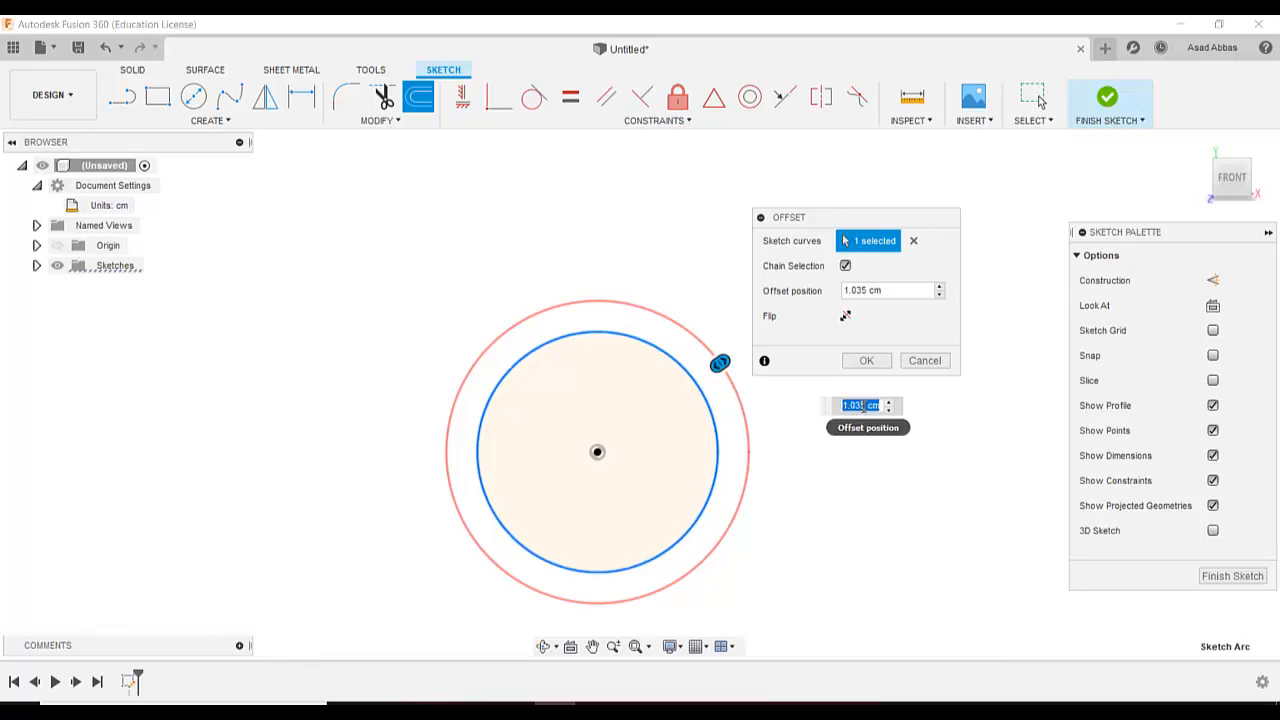
type("1")
key("Return")
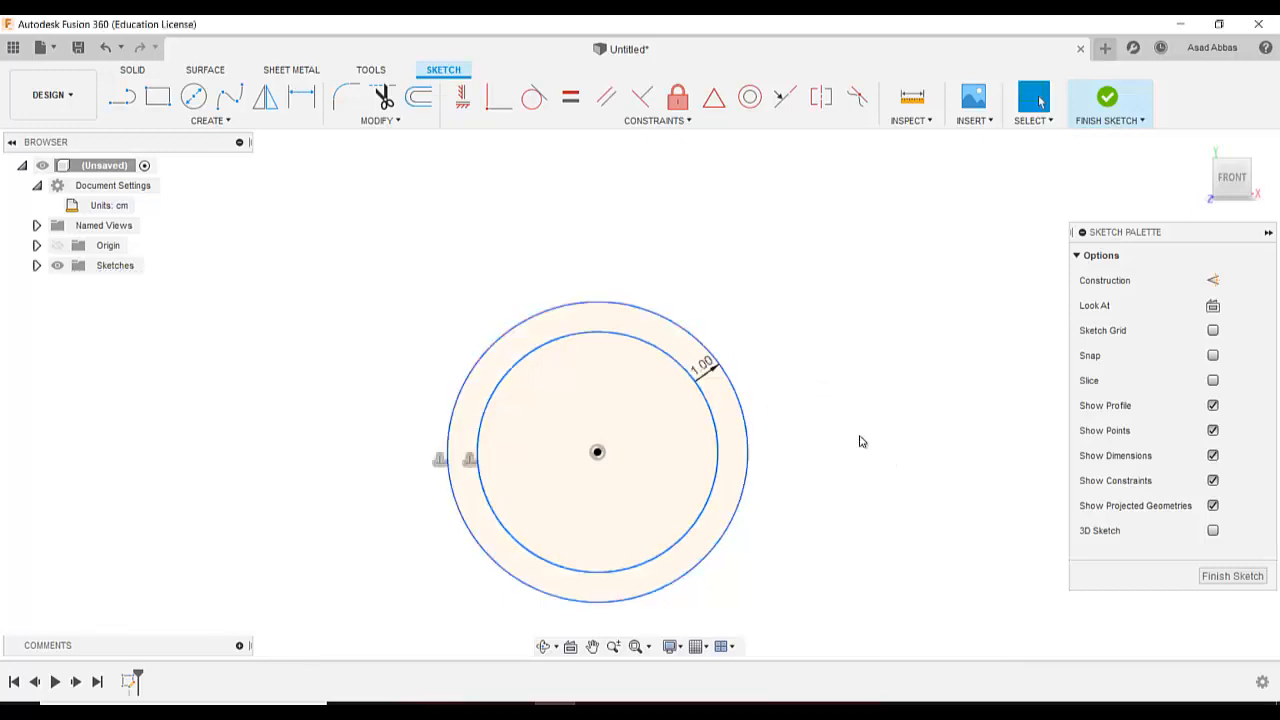
- Sketch a two-point rectangle to the upper left of the concentric circles, clear of the outer circle
left_click(158, 95)
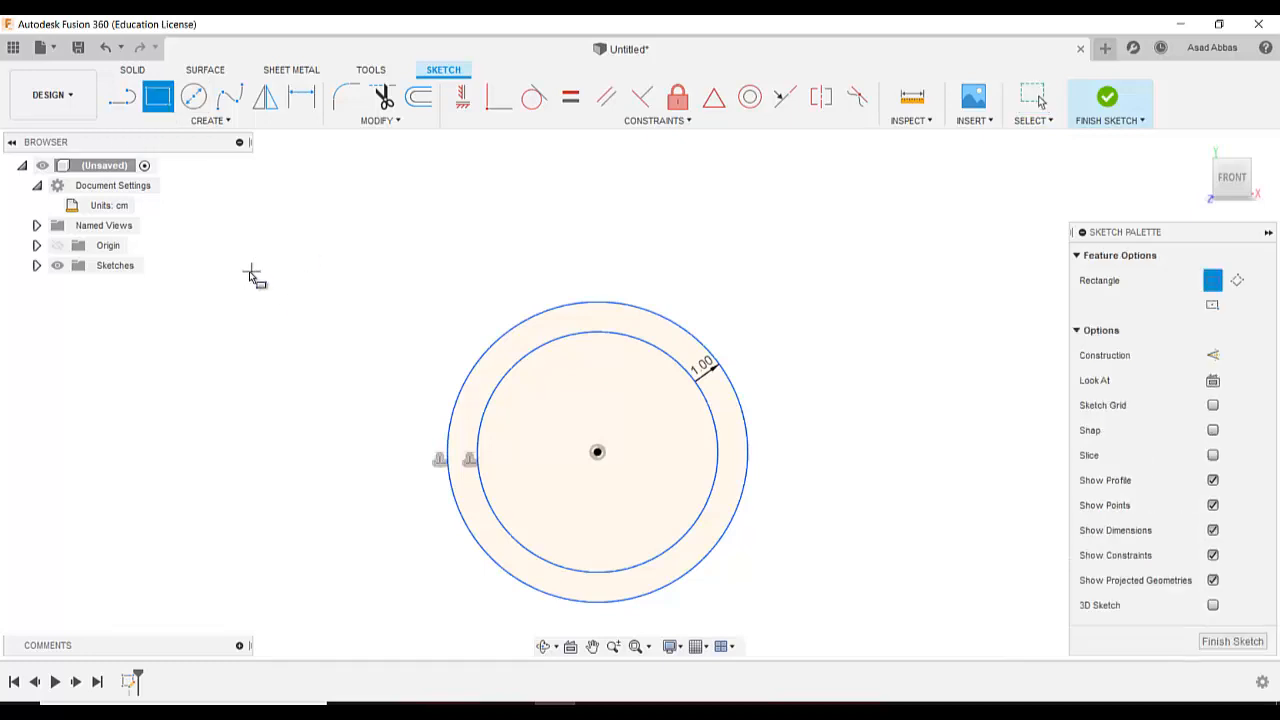
left_click(254, 277)
left_click(406, 370)
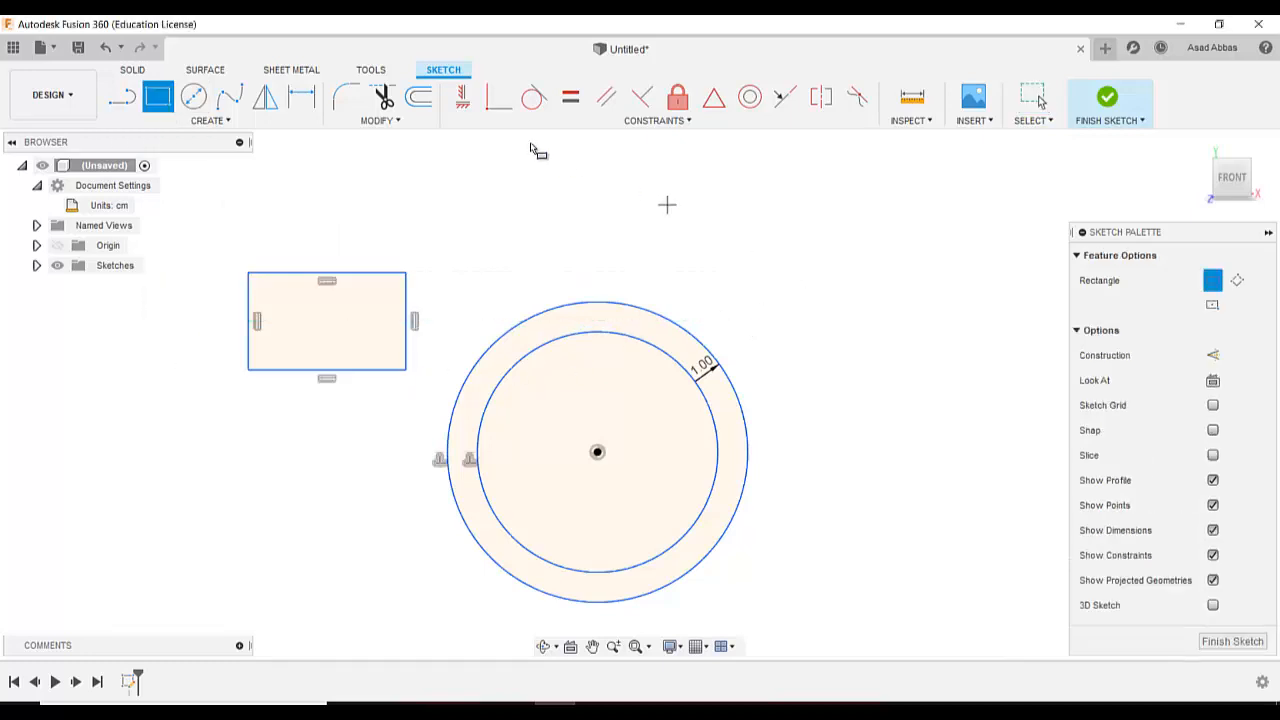
- Start an offset of the rectangle and pull the offset copy about 1.79 cm outward
left_click(419, 96)
left_click(378, 120)
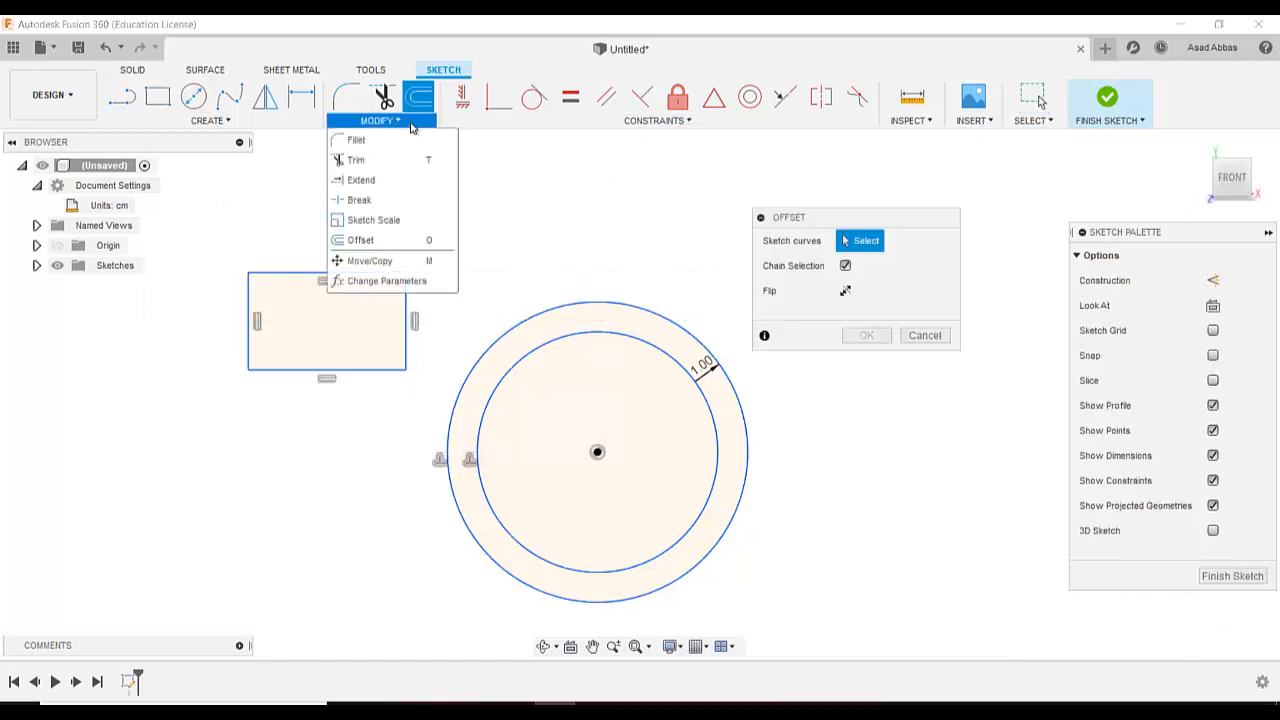
left_click(398, 241)
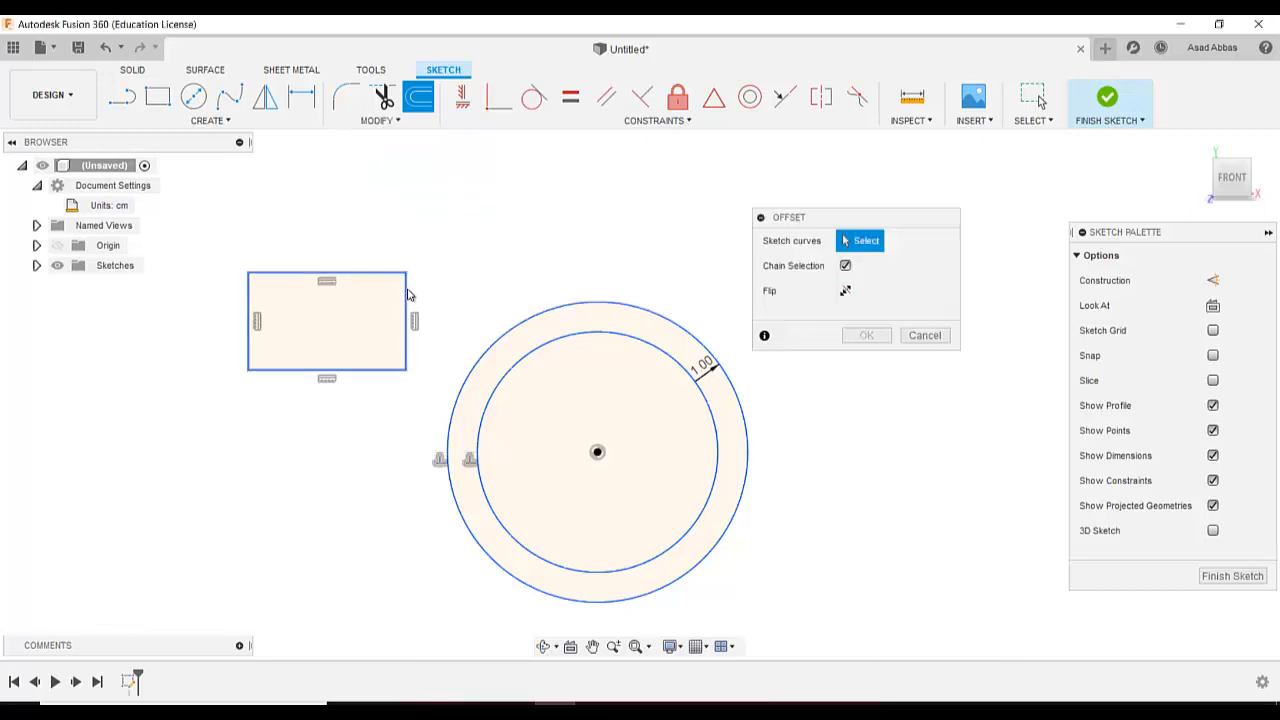
left_click(406, 290)
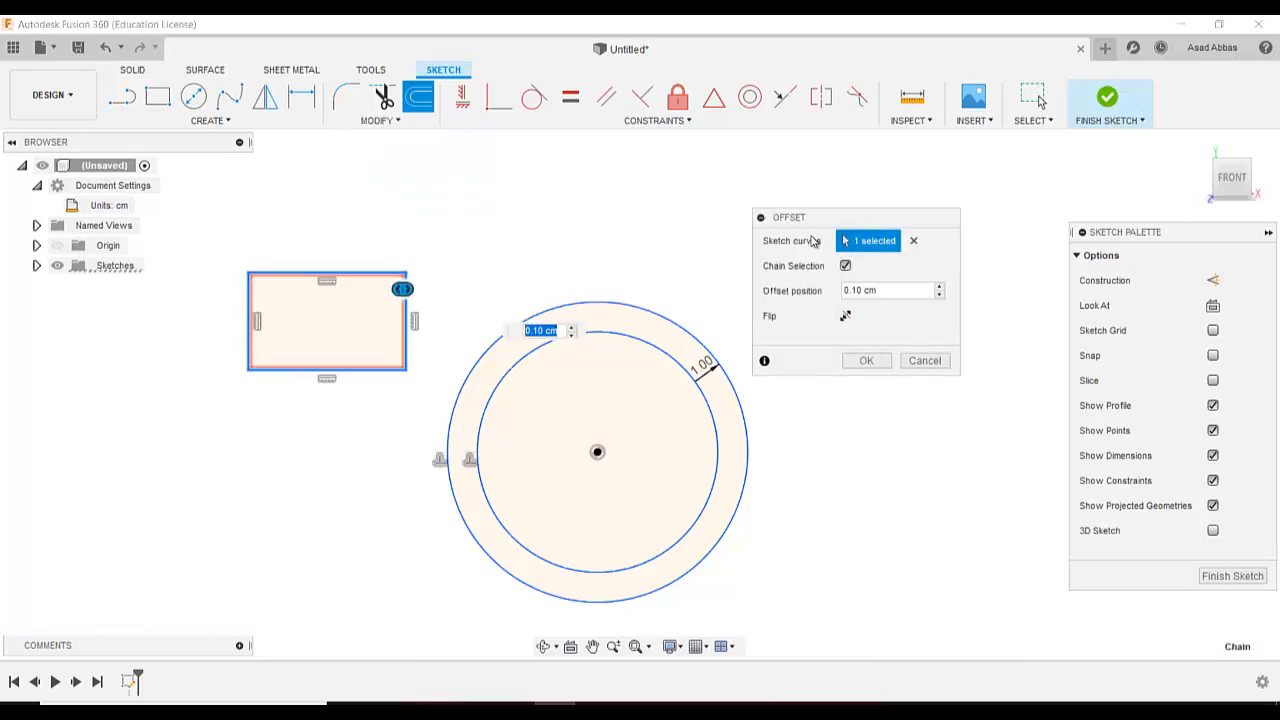
left_click_drag(402, 289, 459, 289)
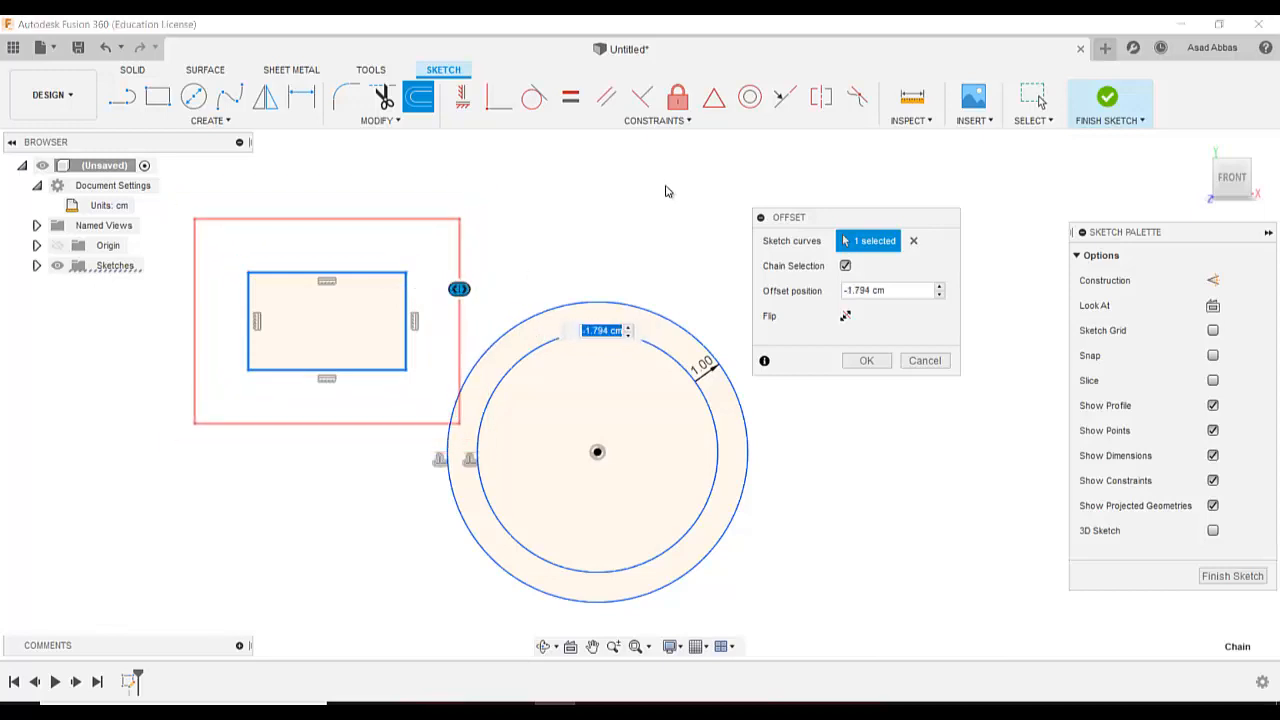
- Try flipping the rectangle's offset, and complete it on the inside at a distance of about 0.57 cm
left_click(846, 316)
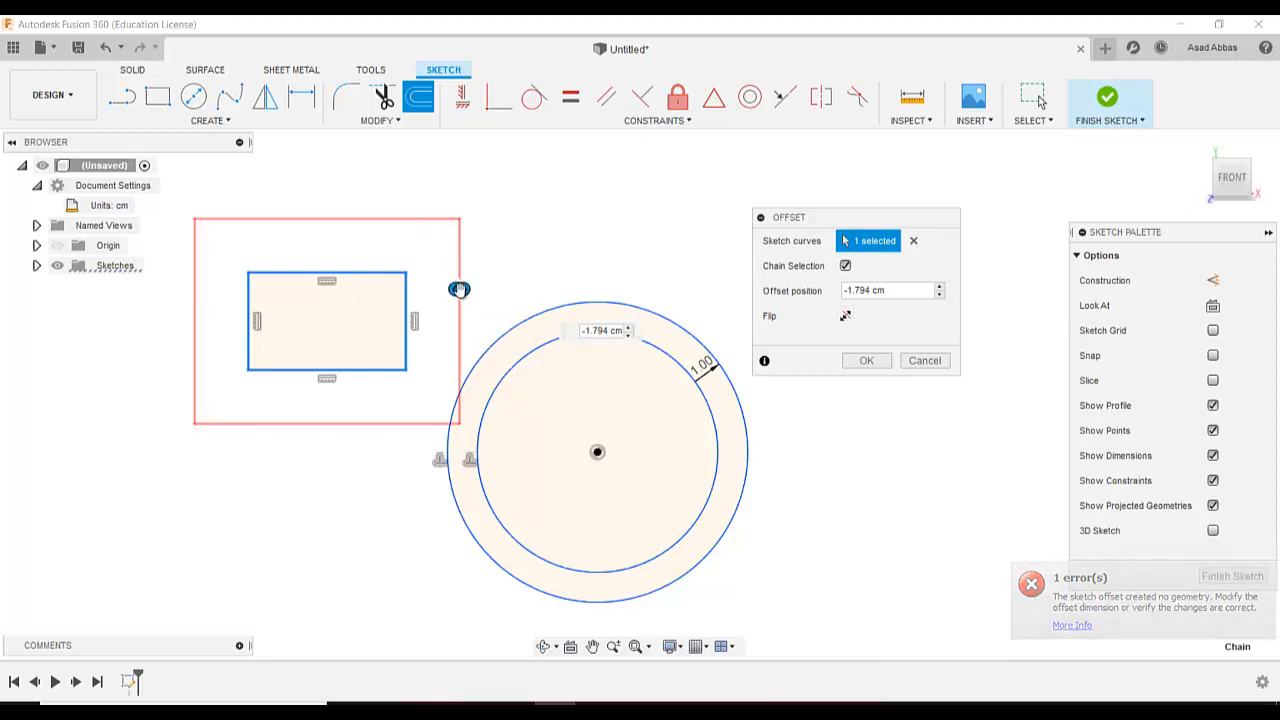
left_click_drag(458, 289, 389, 289)
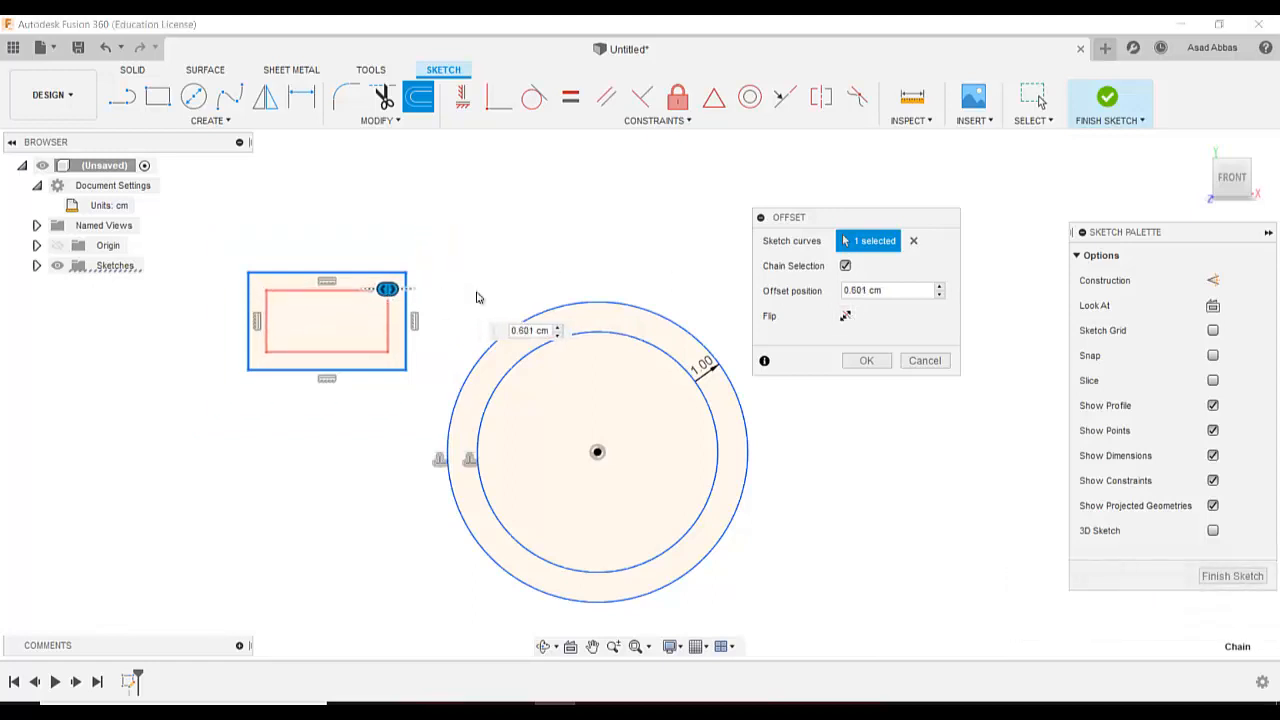
left_click(862, 361)
- Move the rectangle's offset dimension from the upper right corner to below the rectangle's lower edge
scroll(451, 289, "up", 4)
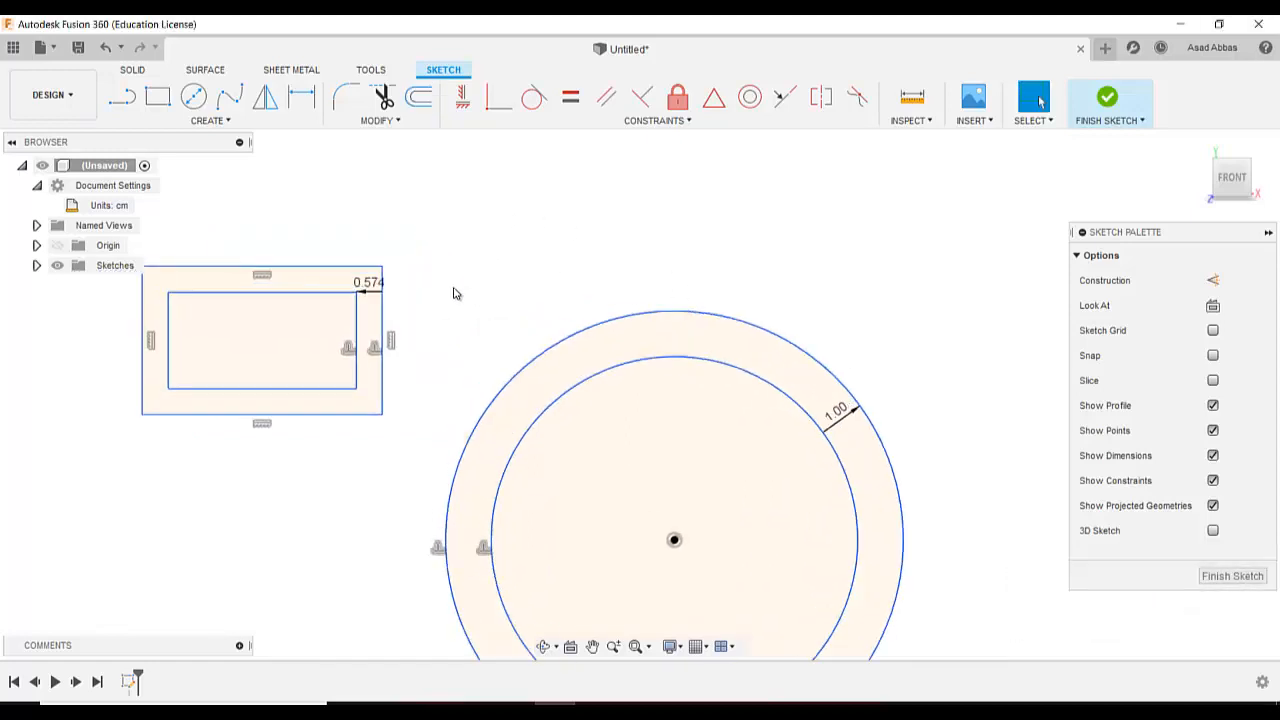
left_click_drag(352, 295, 262, 495)
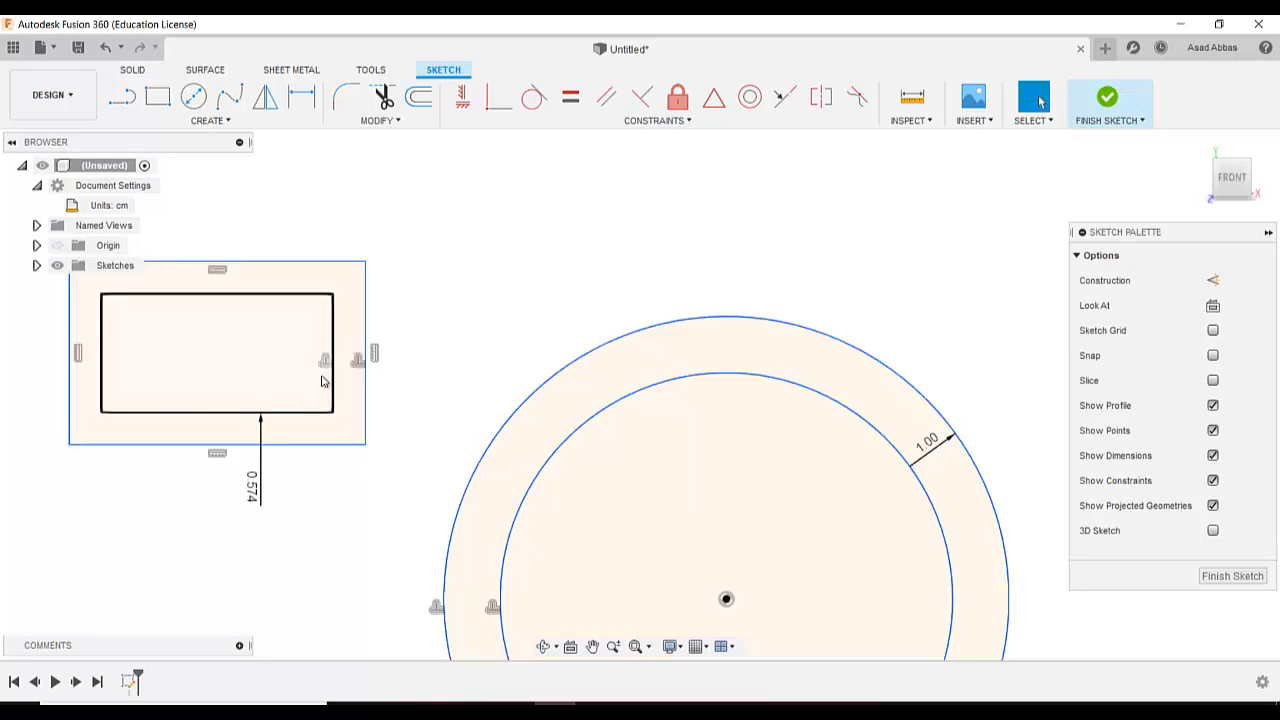
scroll(561, 347, "down", 3)
scroll(561, 347, "down", 1)
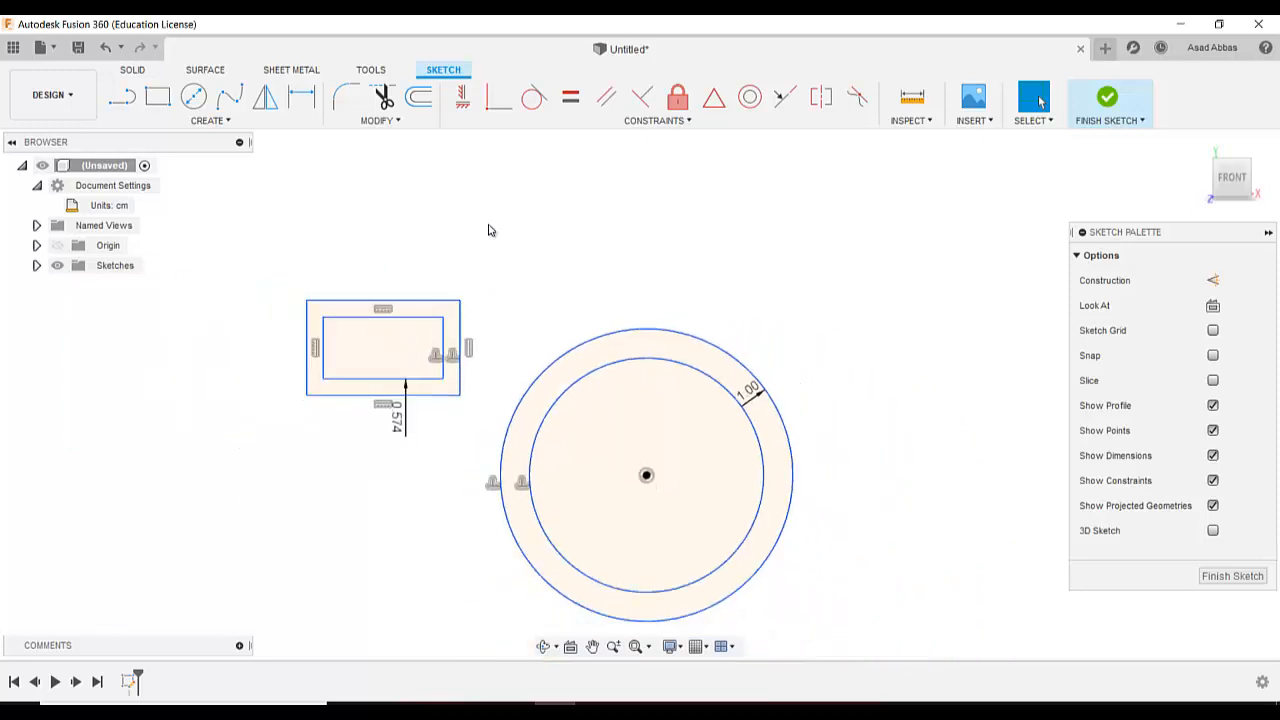
- Delete all the sketch geometry, including both rectangles, both circles and their dimensions
left_click(408, 122)
scroll(770, 300, "down", 2)
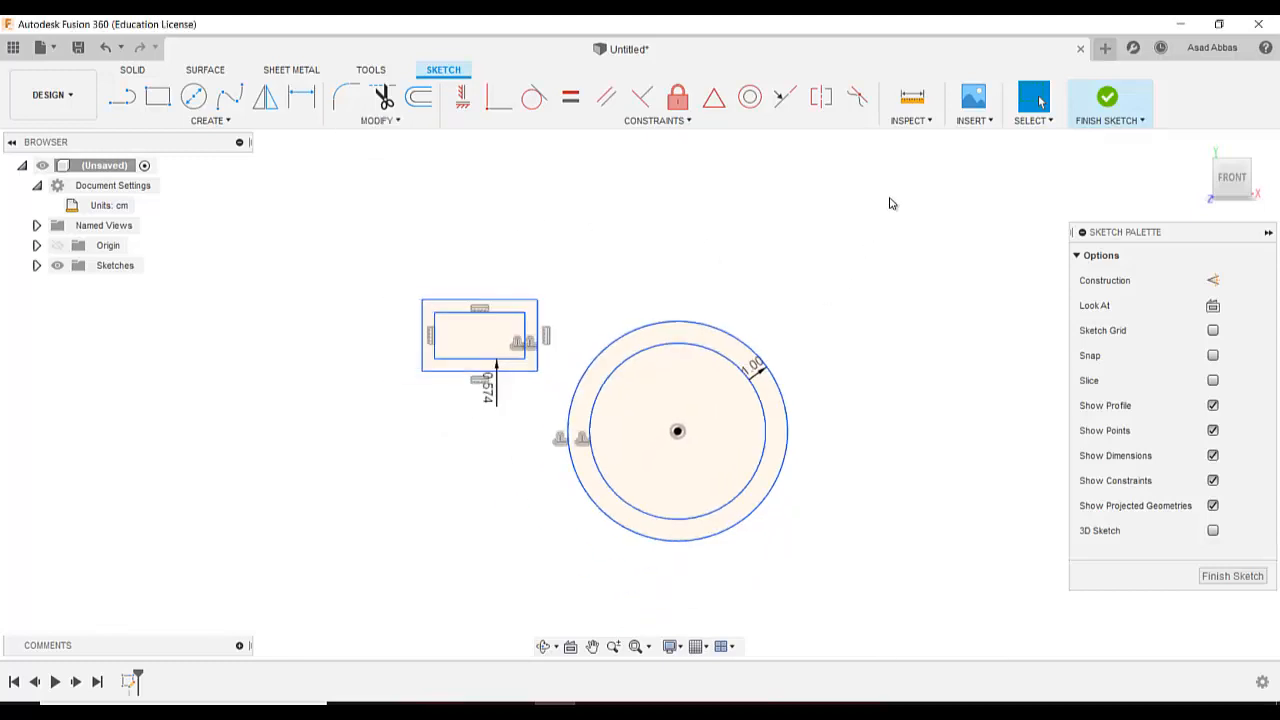
mouse_move(890, 204)
left_mouse_down()
mouse_move(620, 571)
mouse_move(363, 571)
left_mouse_up()
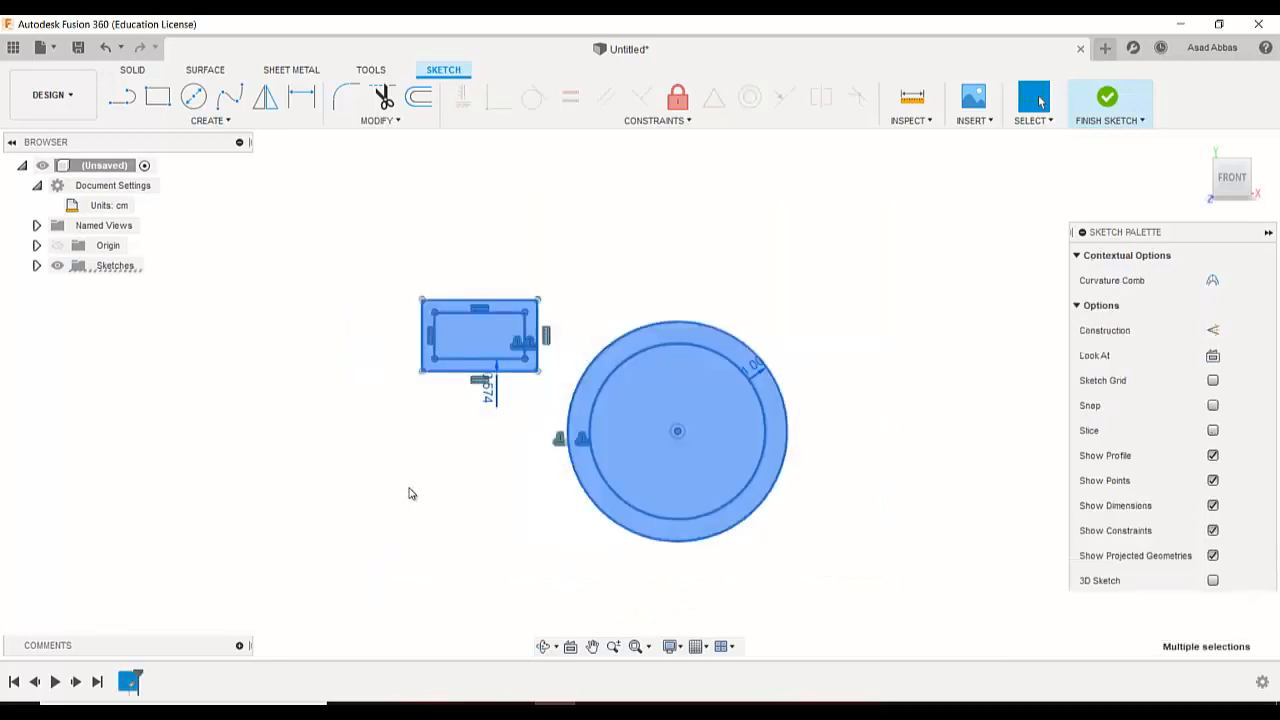
key("Delete")
- Start a circumscribed polygon centered to the upper left of the origin and give it 10 sides
left_click(183, 121)
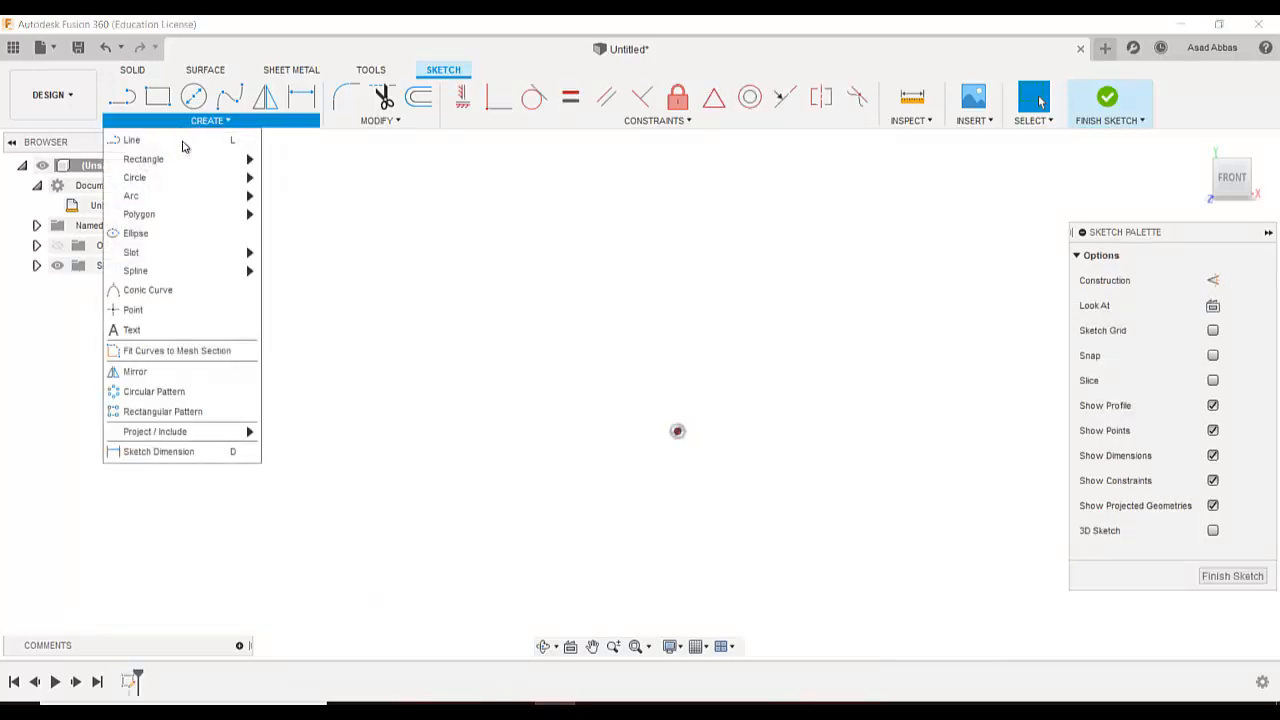
mouse_move(185, 274)
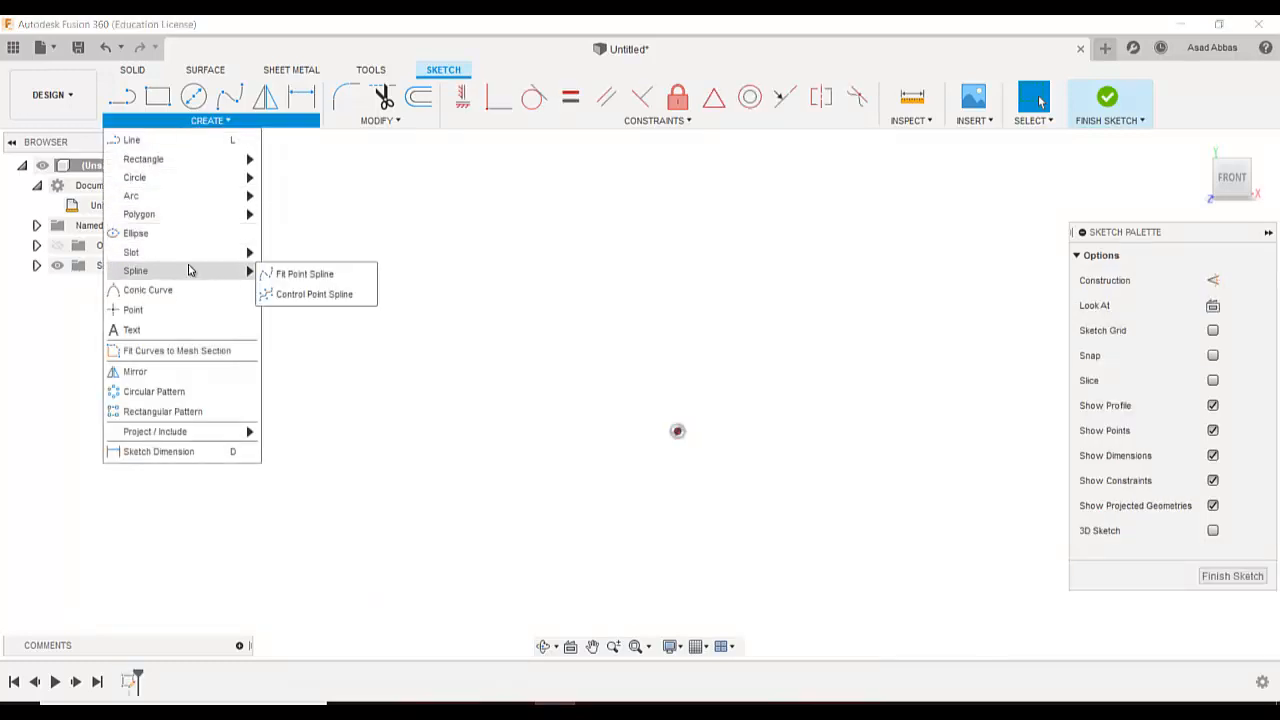
mouse_move(183, 215)
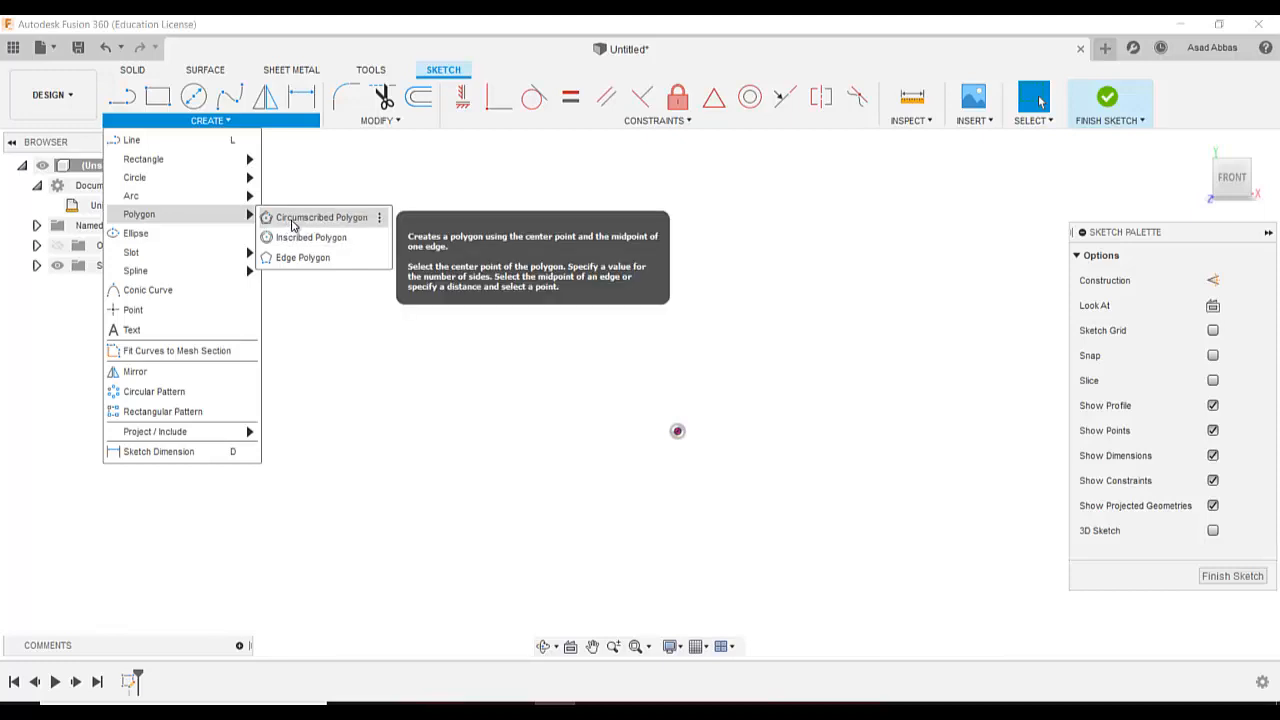
left_click(293, 224)
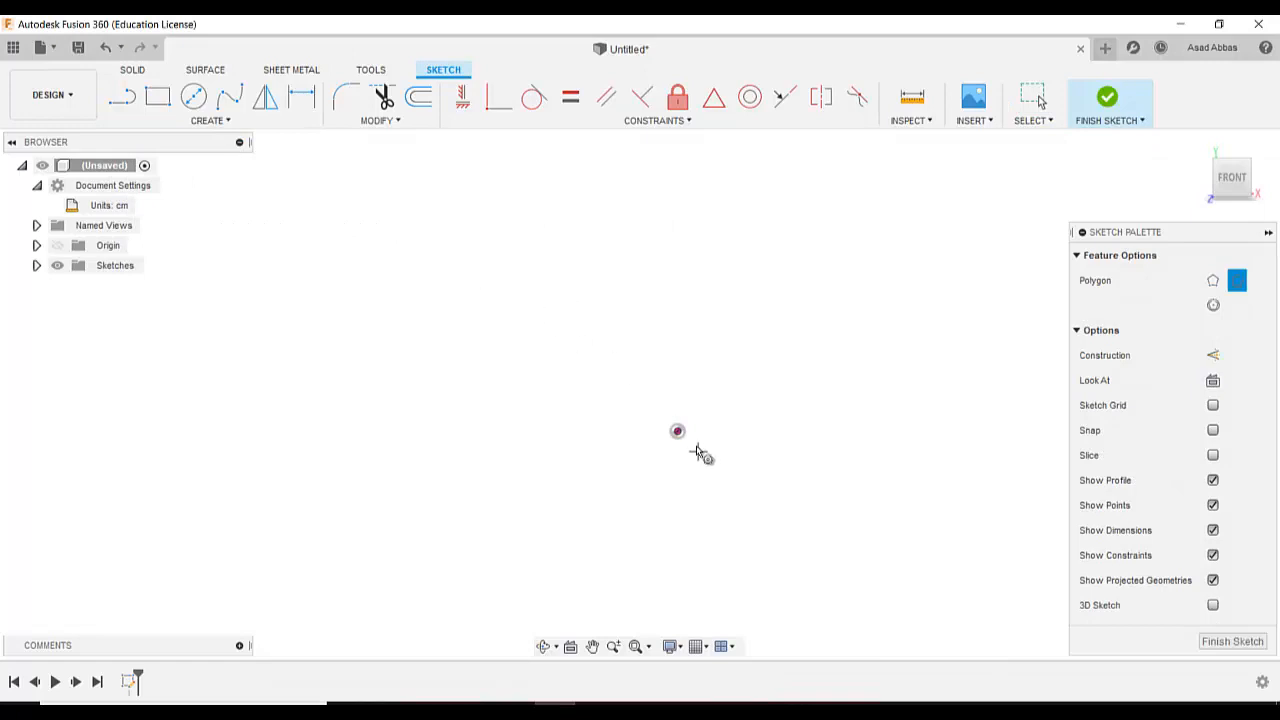
left_click(459, 361)
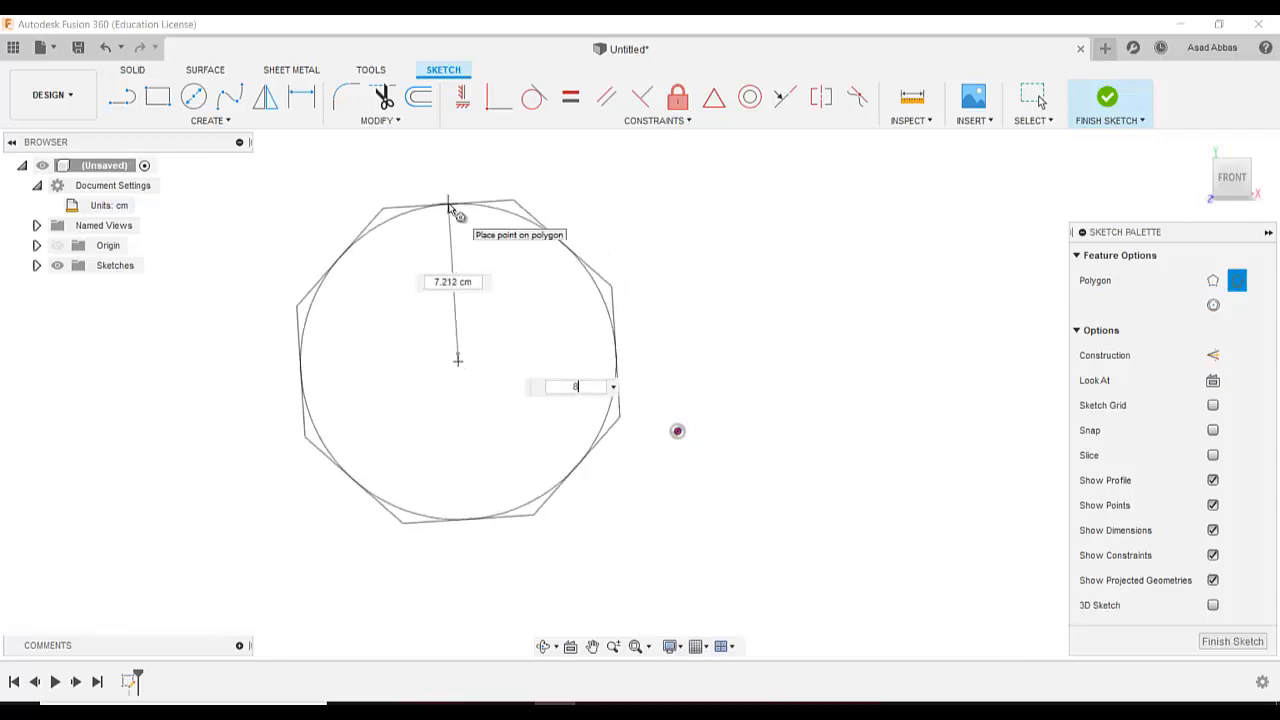
type("10")
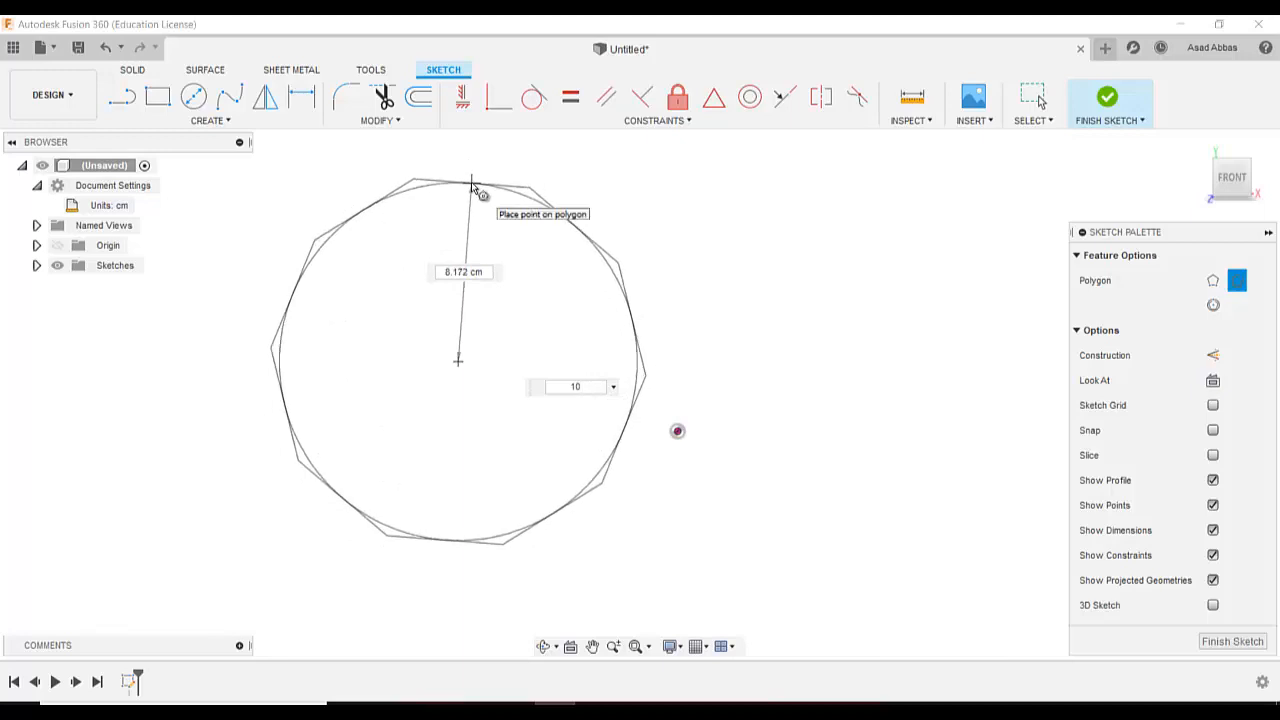
- Change the polygon to 6 sides and complete it with about 6 cm from its center to an edge midpoint
key("BackSpace")
key("BackSpace")
type("6")
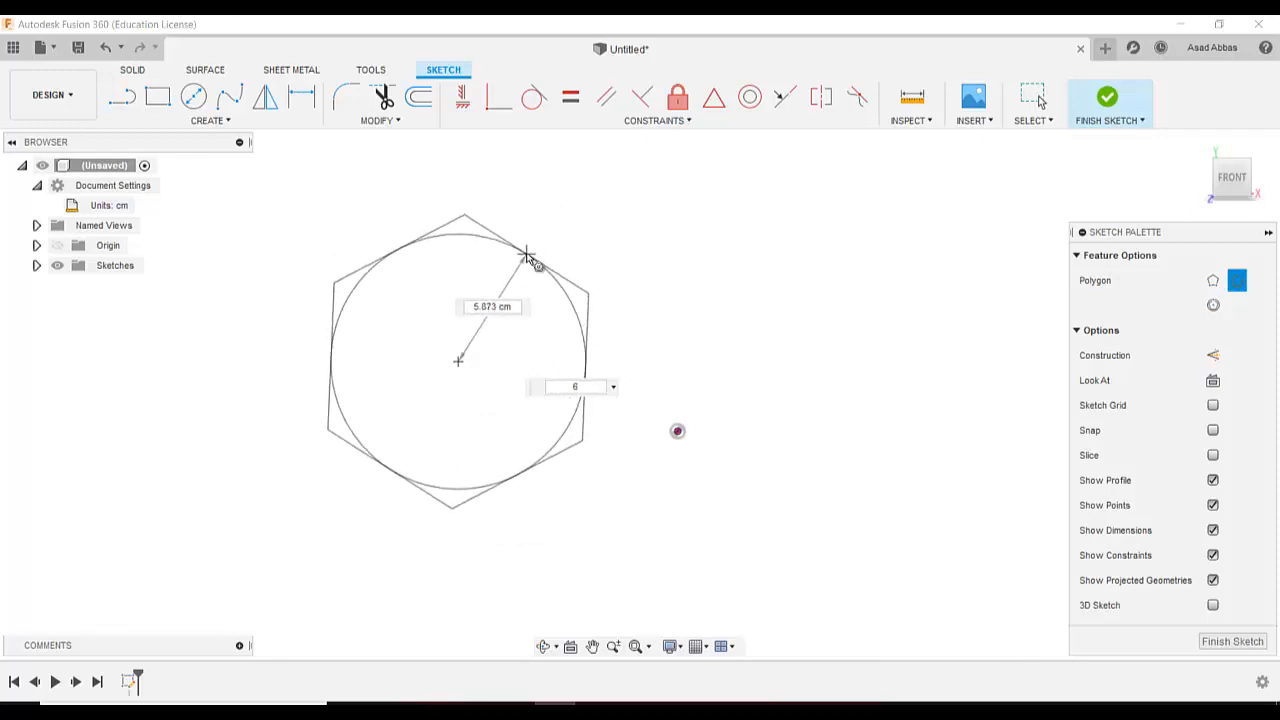
left_click(531, 254)
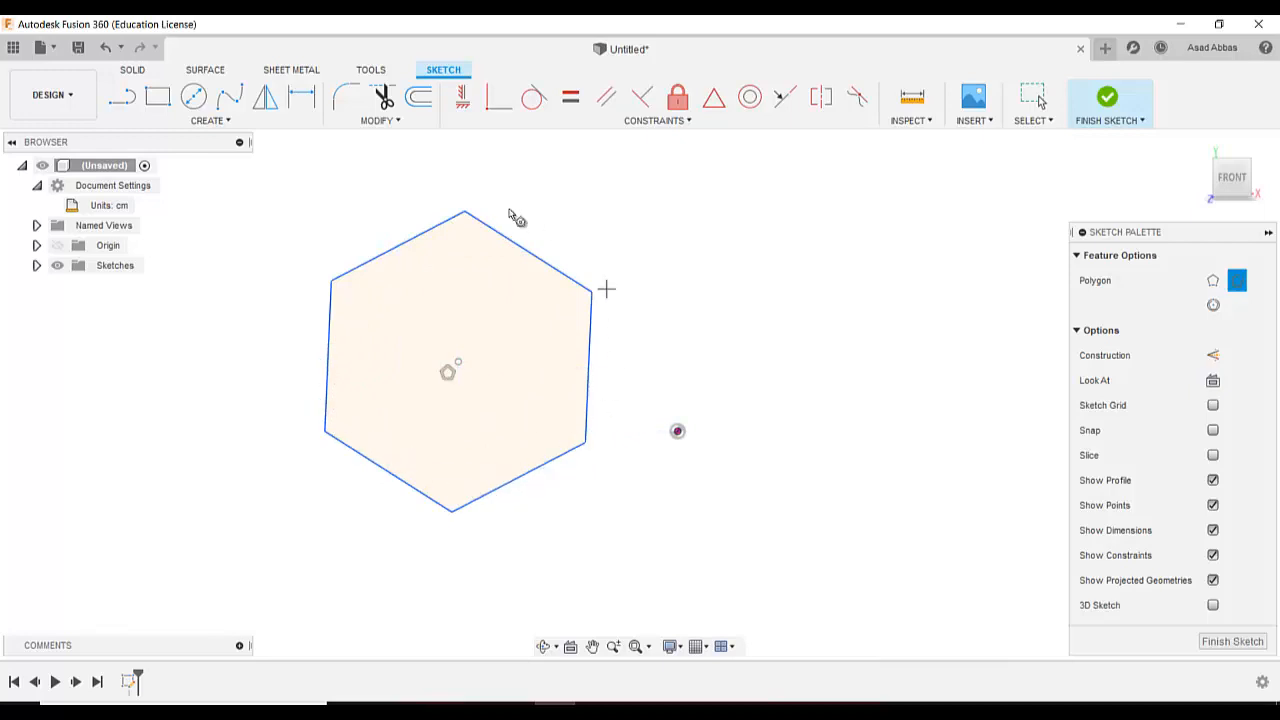
- Constrain the hexagon's center point to be coincident with the origin
left_click(498, 96)
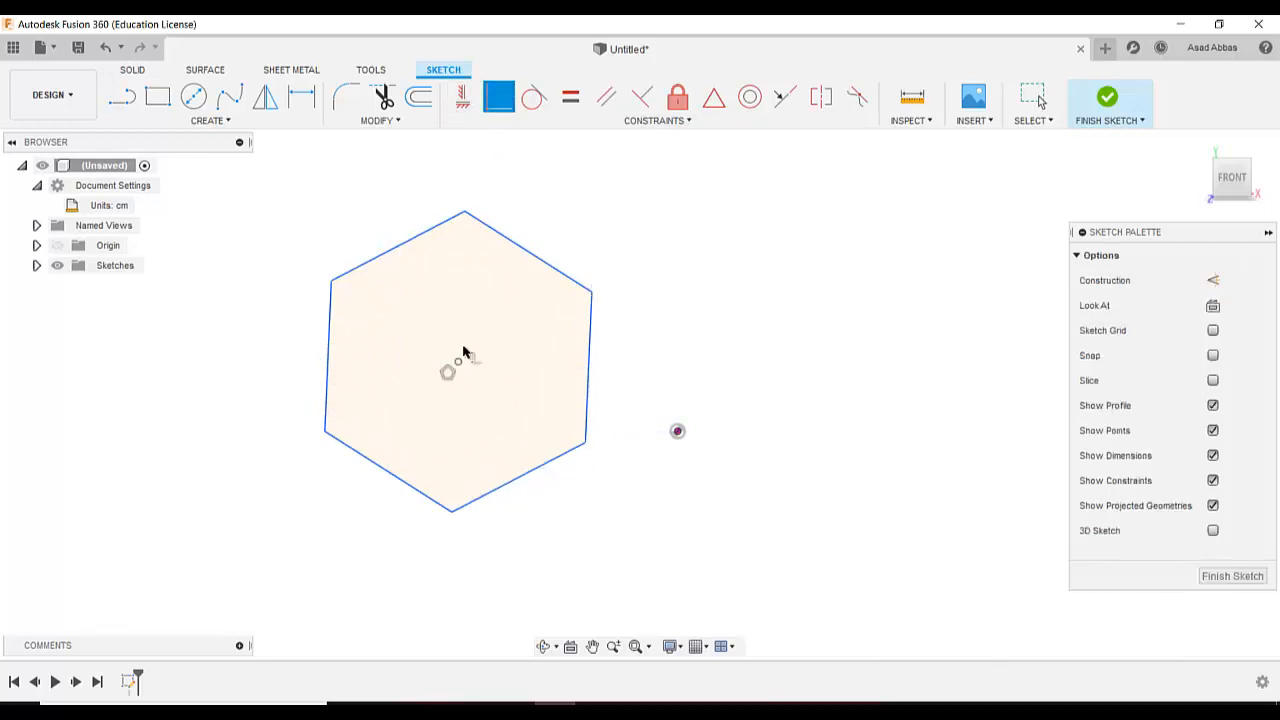
left_click(458, 363)
left_click_drag(458, 363, 677, 432)
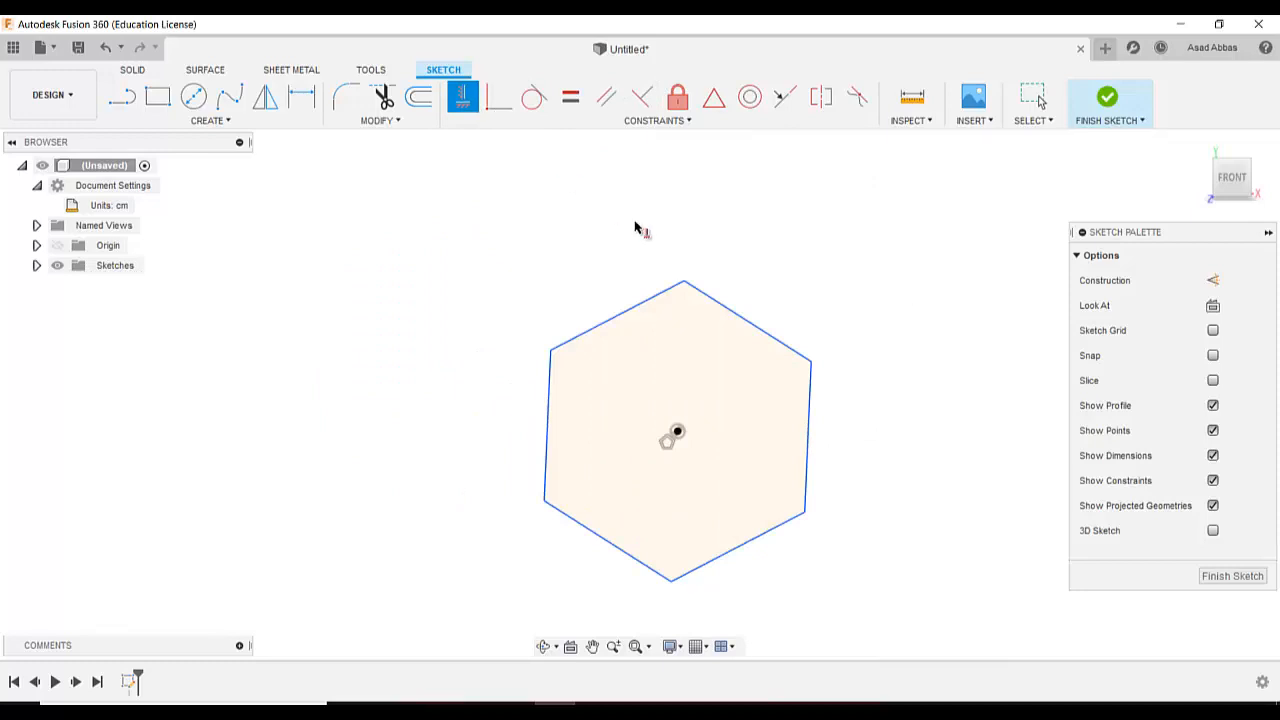
- Apply a Horizontal/Vertical constraint to the hexagon's upper right edge to make it horizontal, and undo it
left_click(729, 314)
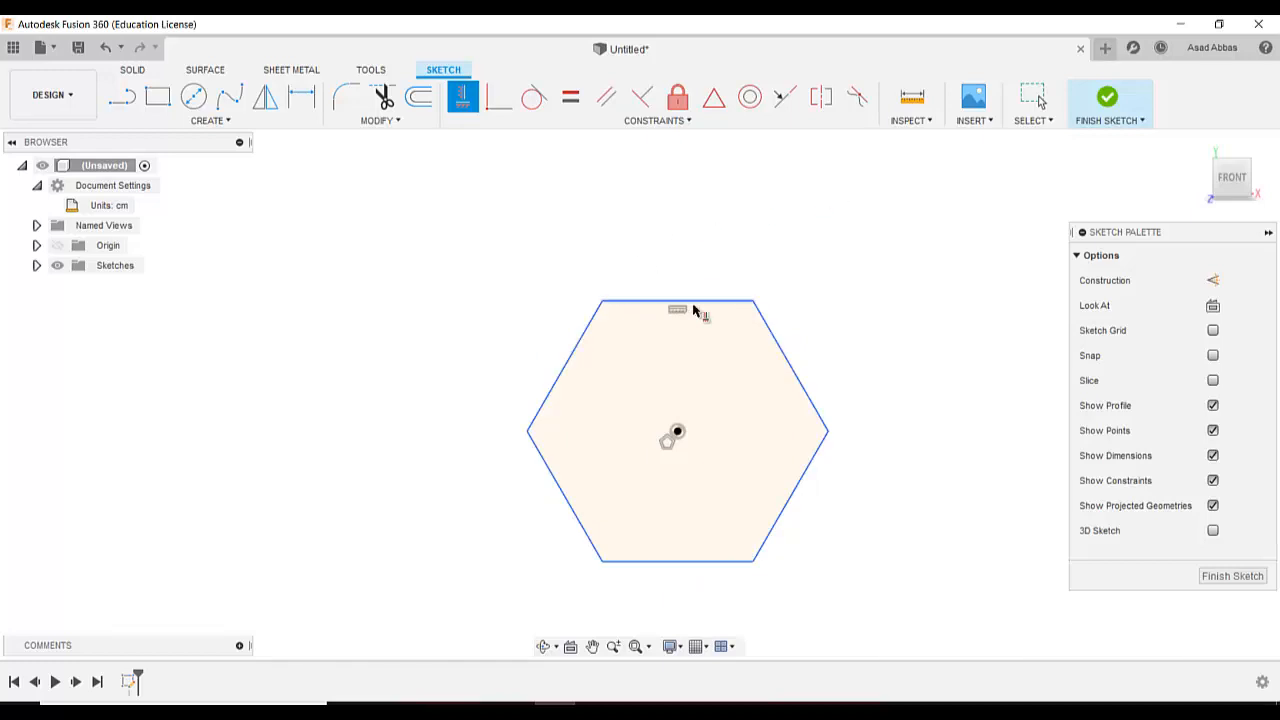
key("Escape")
left_click(107, 49)
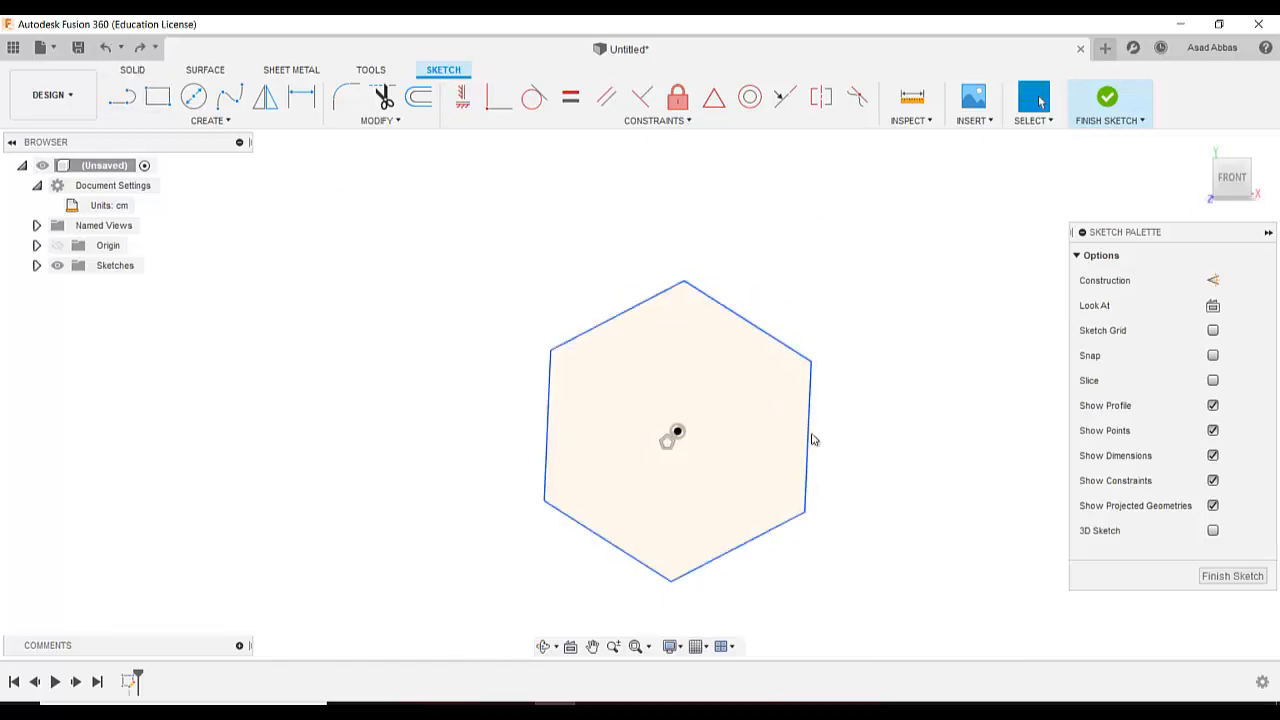
- Apply a Horizontal/Vertical constraint to the hexagon's right edge to make it vertical, and undo it
left_click(468, 104)
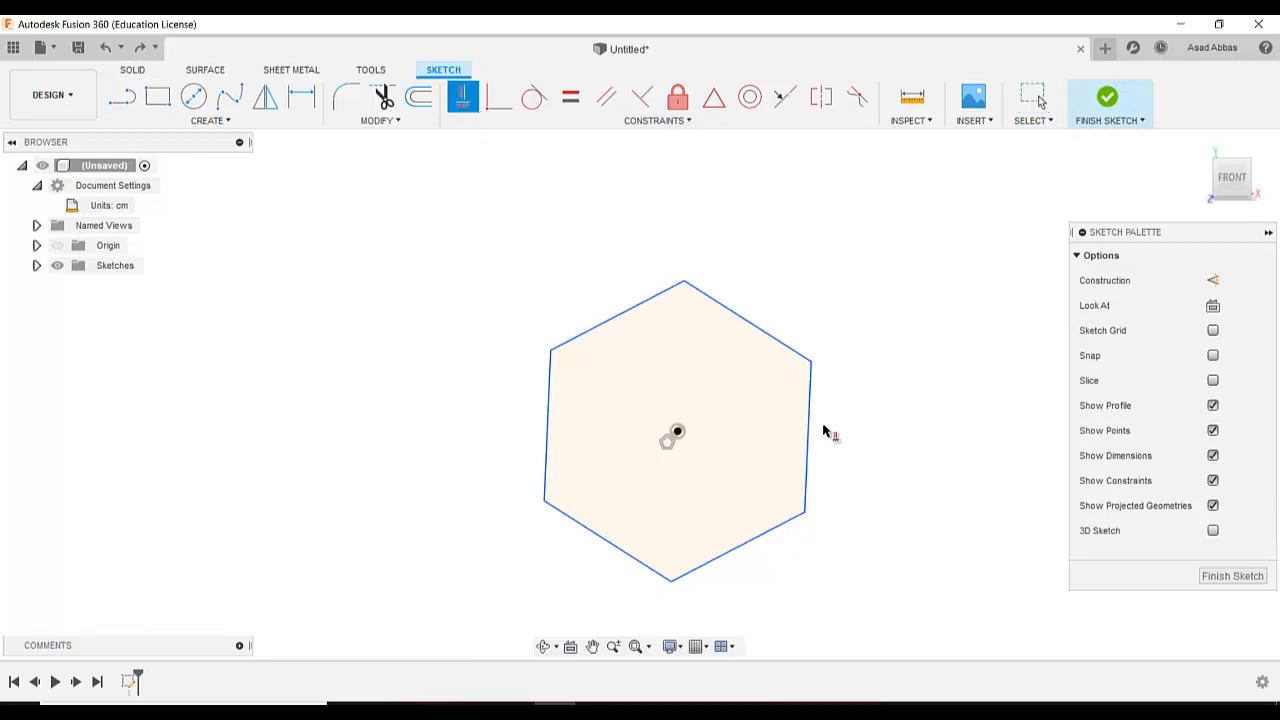
left_click(813, 429)
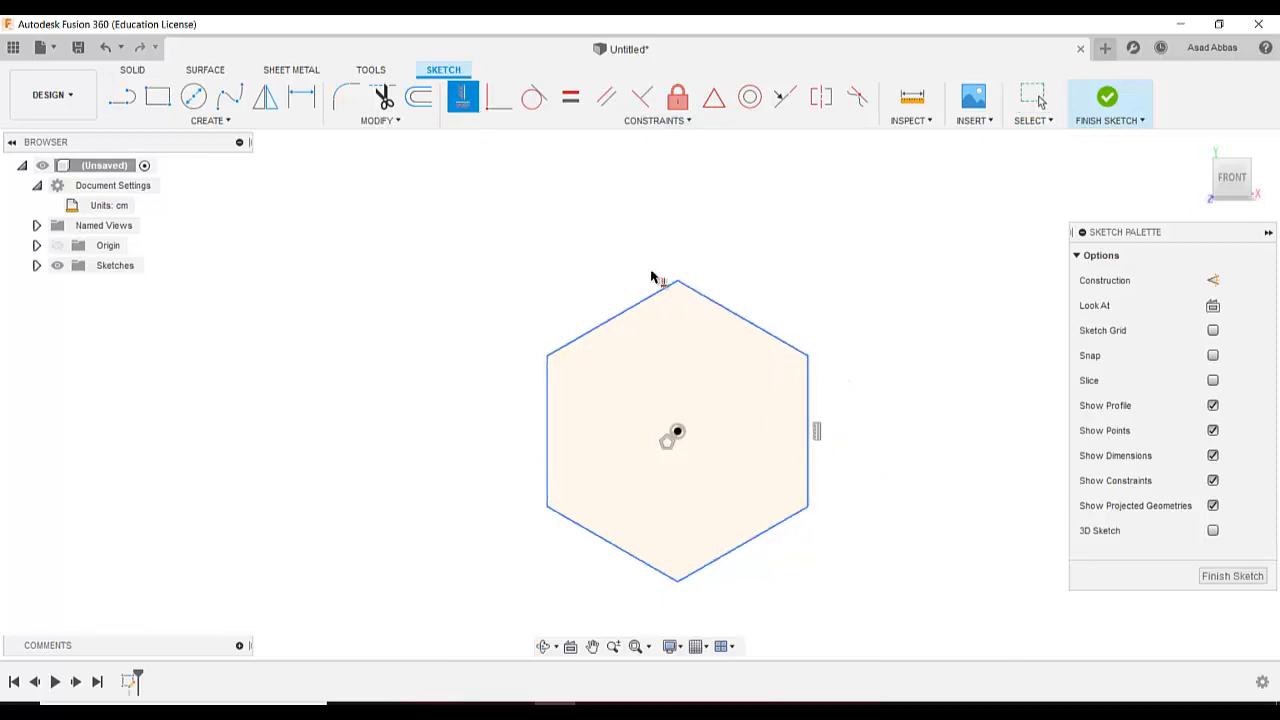
key("Escape")
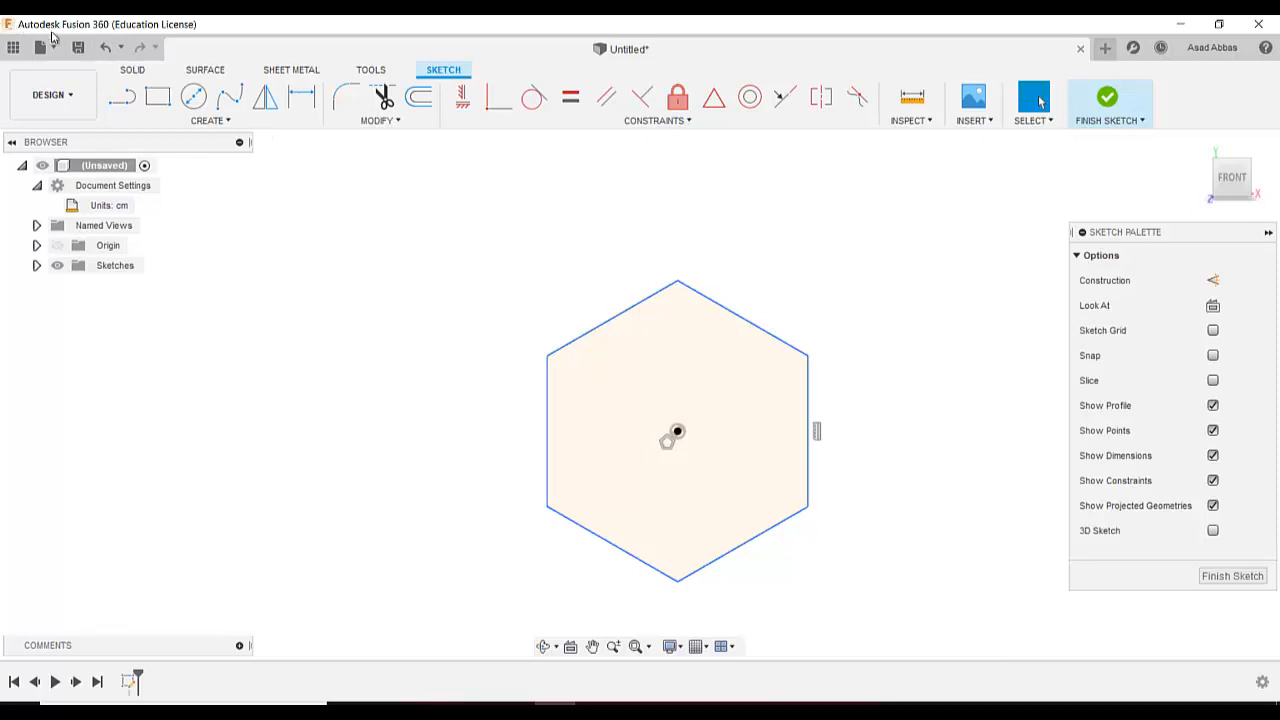
left_click(105, 47)
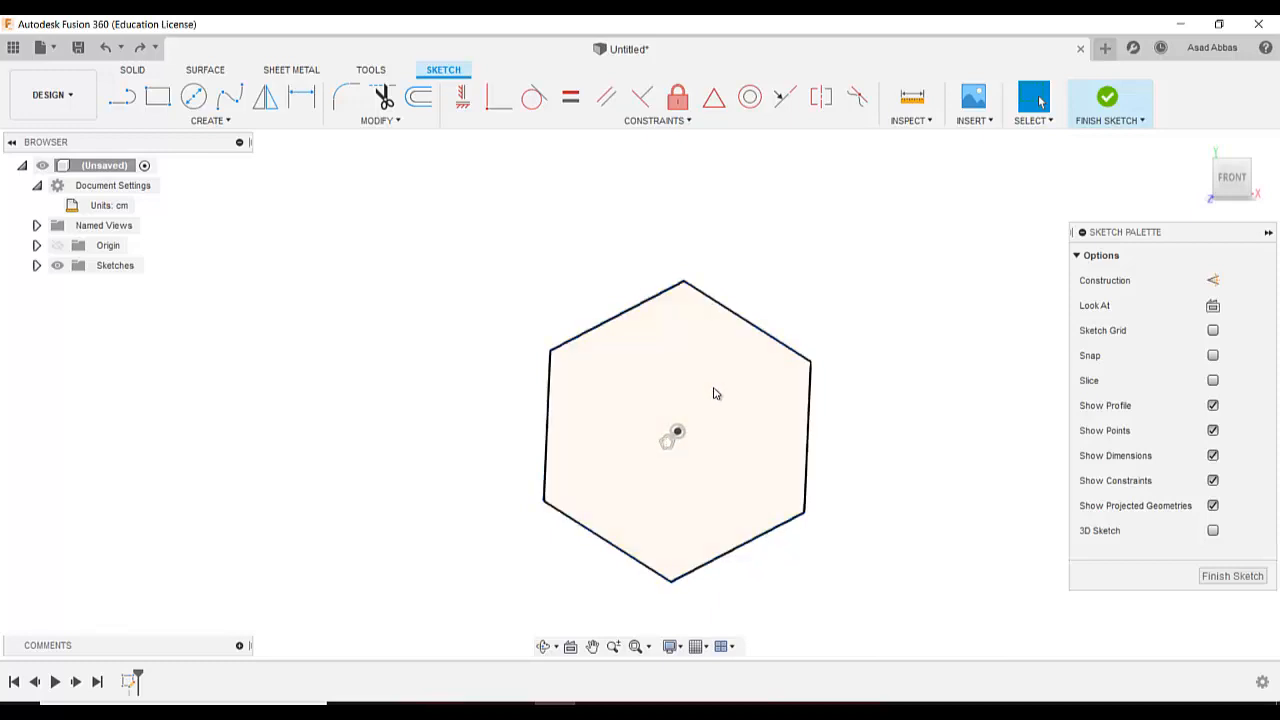
- Align the hexagon's top vertex vertically with the origin, and undo both this constraint and the center's coincident constraint
left_click(462, 96)
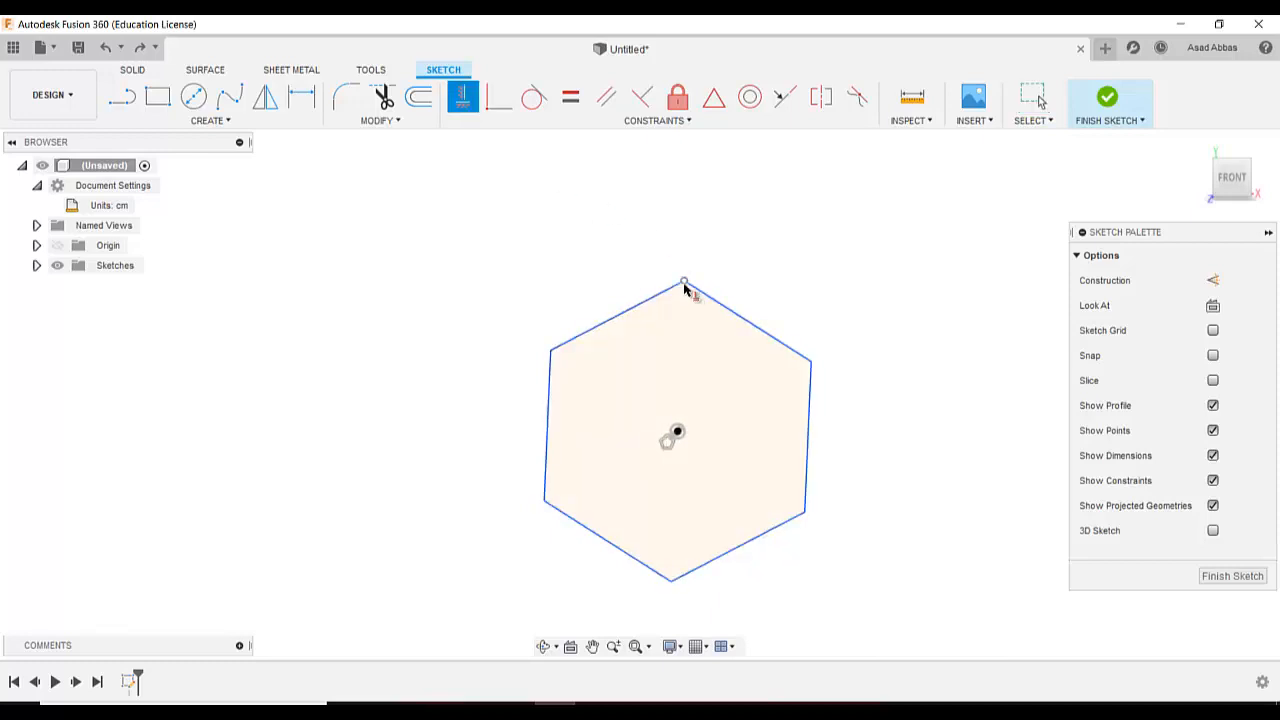
left_click(684, 283)
left_click(679, 430)
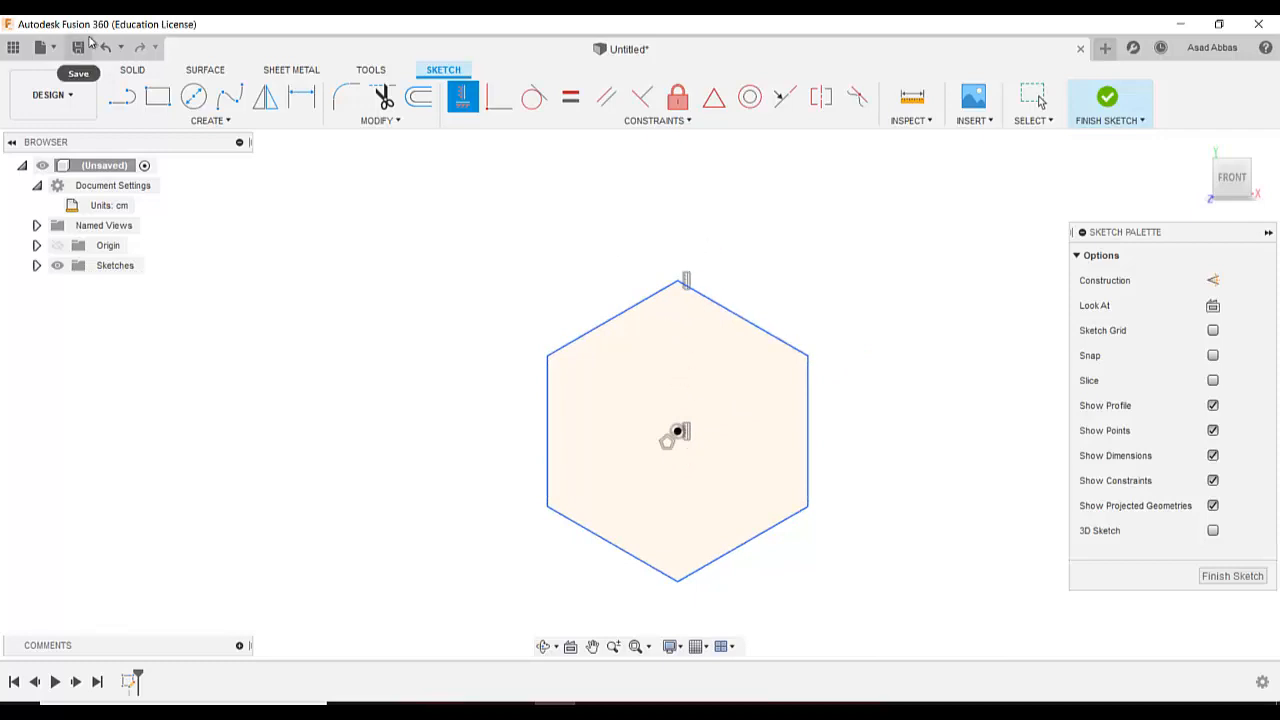
key("Escape")
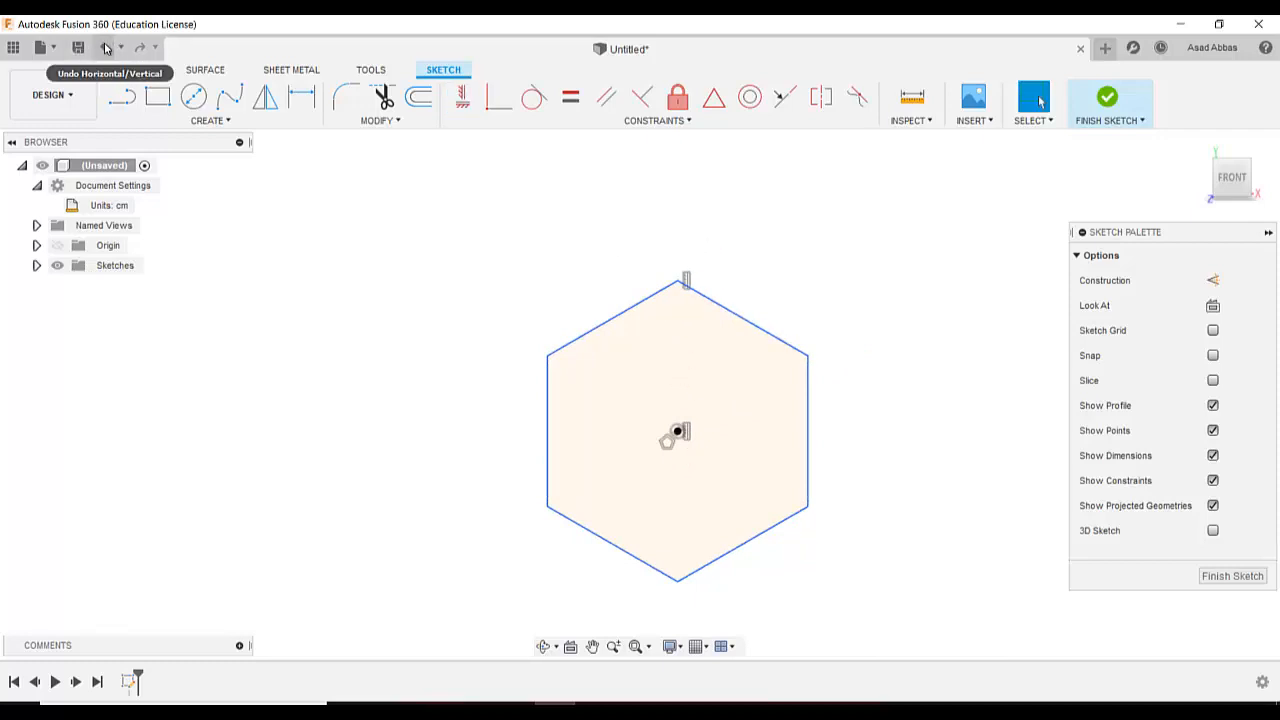
left_click(106, 49)
left_click(106, 49)
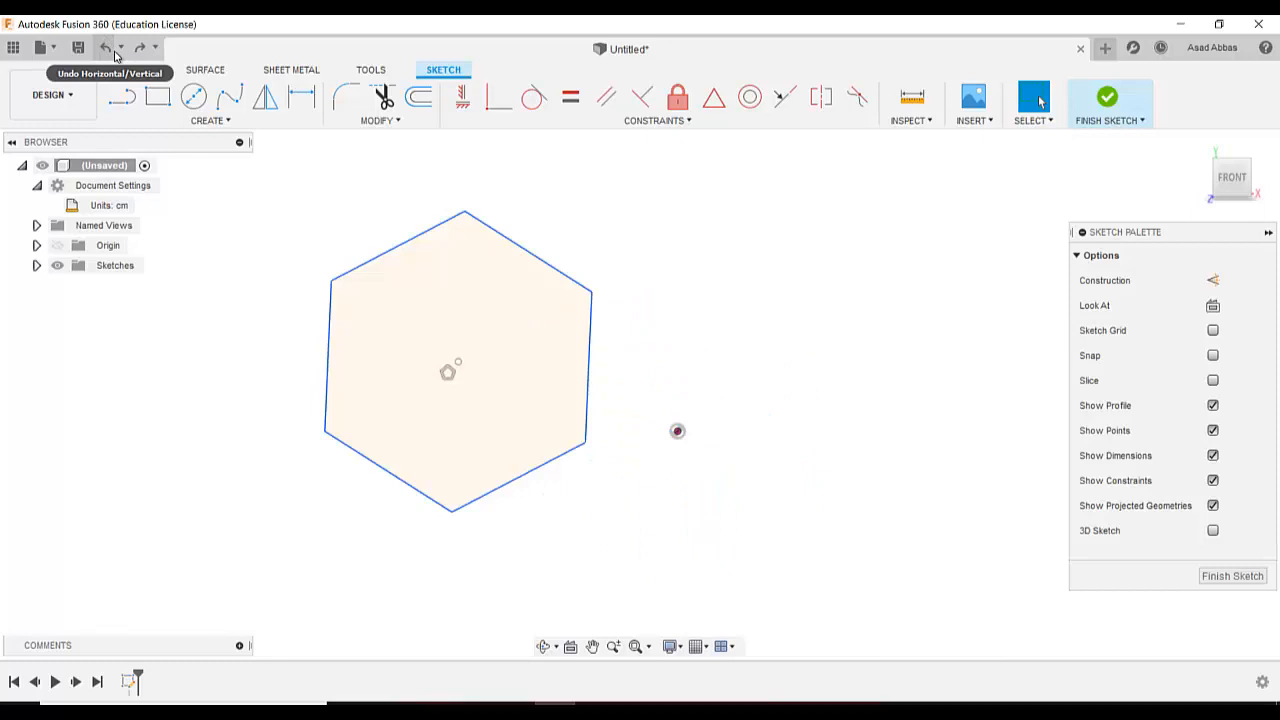
- Draw an inscribed polygon with 5 sides and a 5 cm radius on the side of the origin opposite the hexagon
left_click(190, 121)
mouse_move(194, 215)
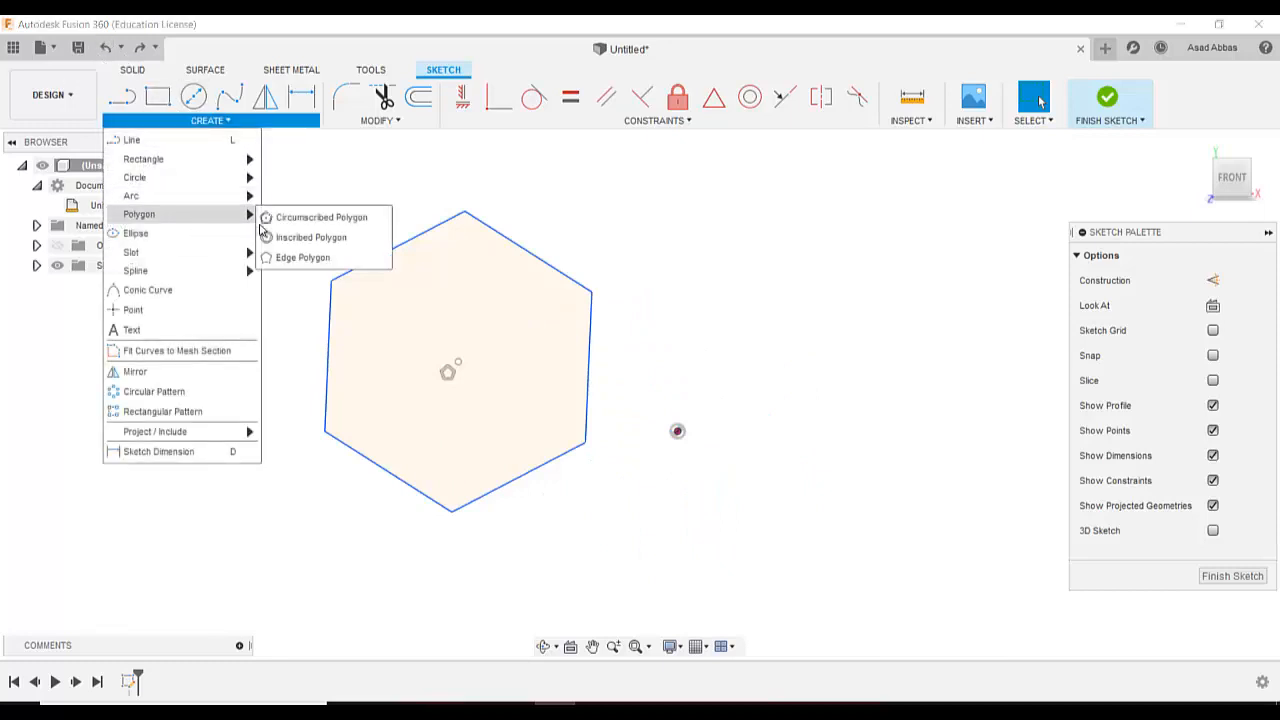
left_click(310, 238)
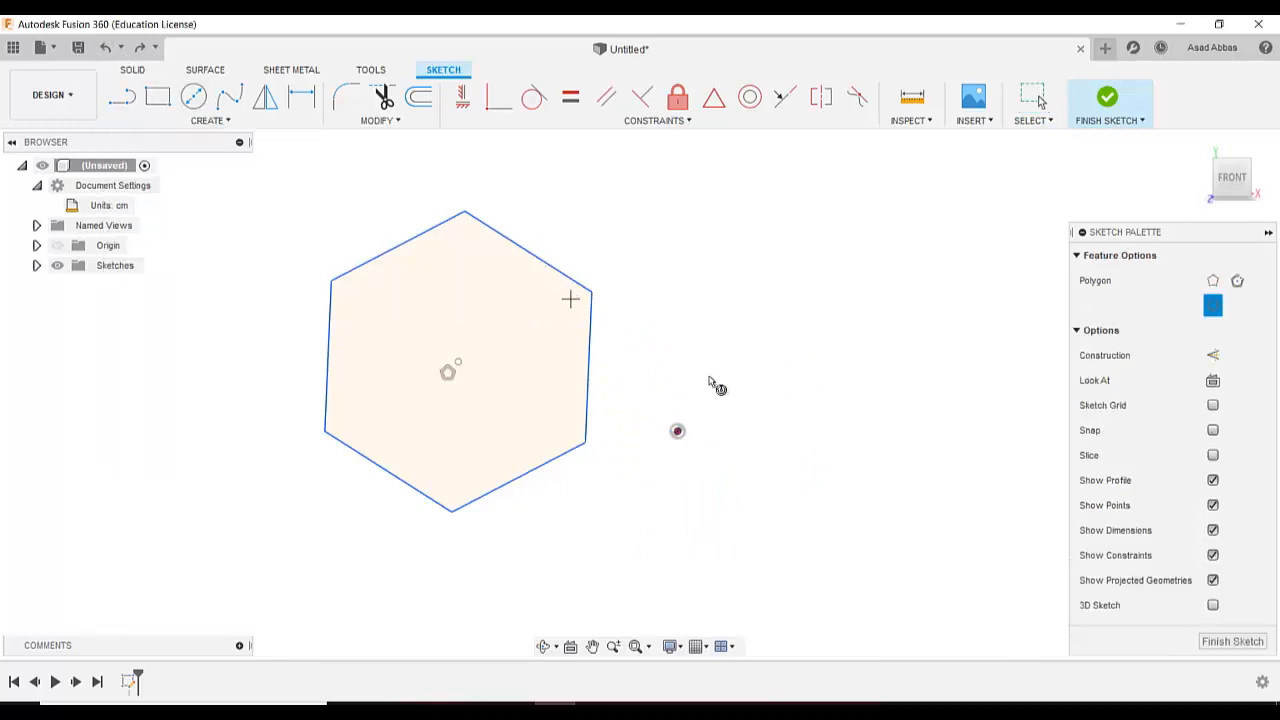
left_click(873, 392)
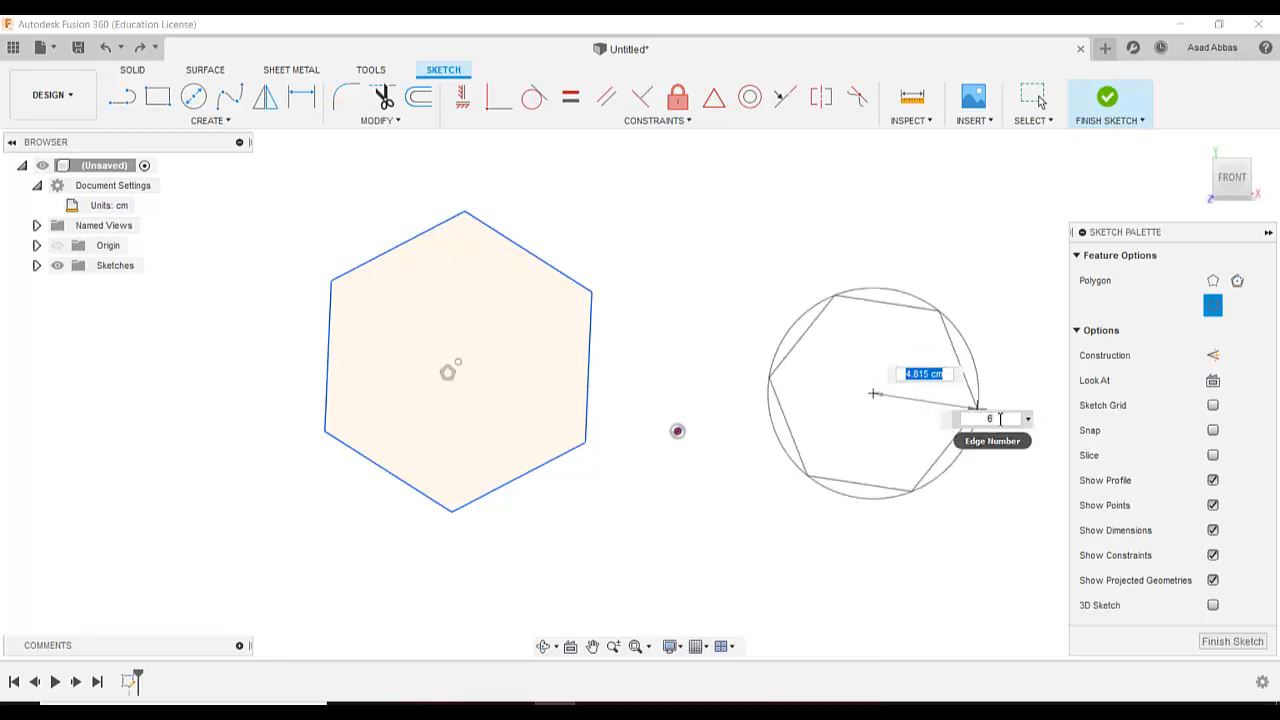
key("Tab")
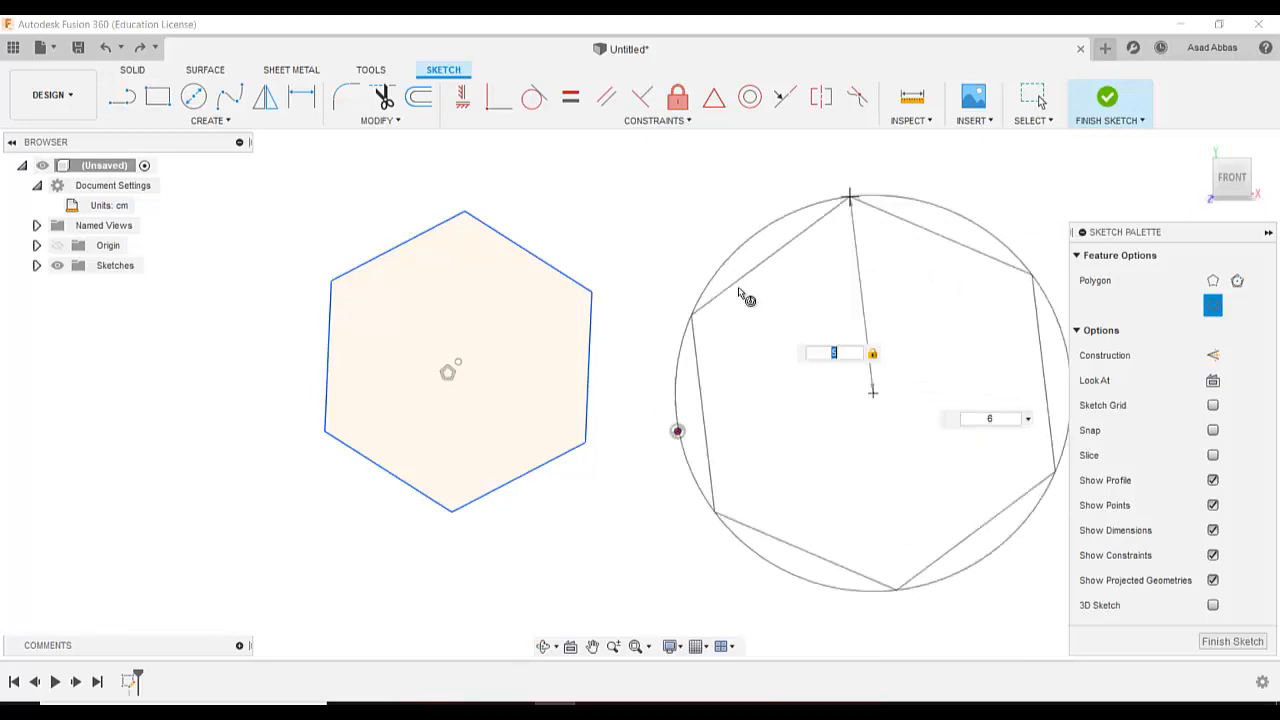
type("5")
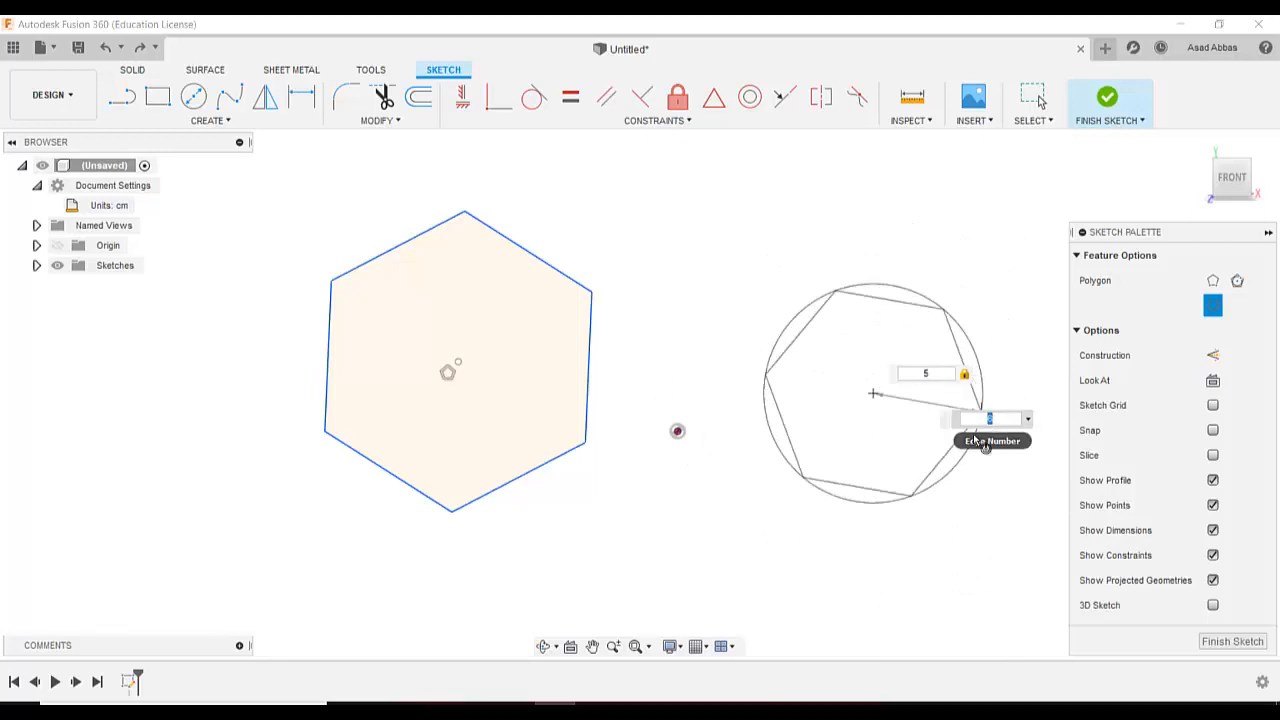
key("Tab")
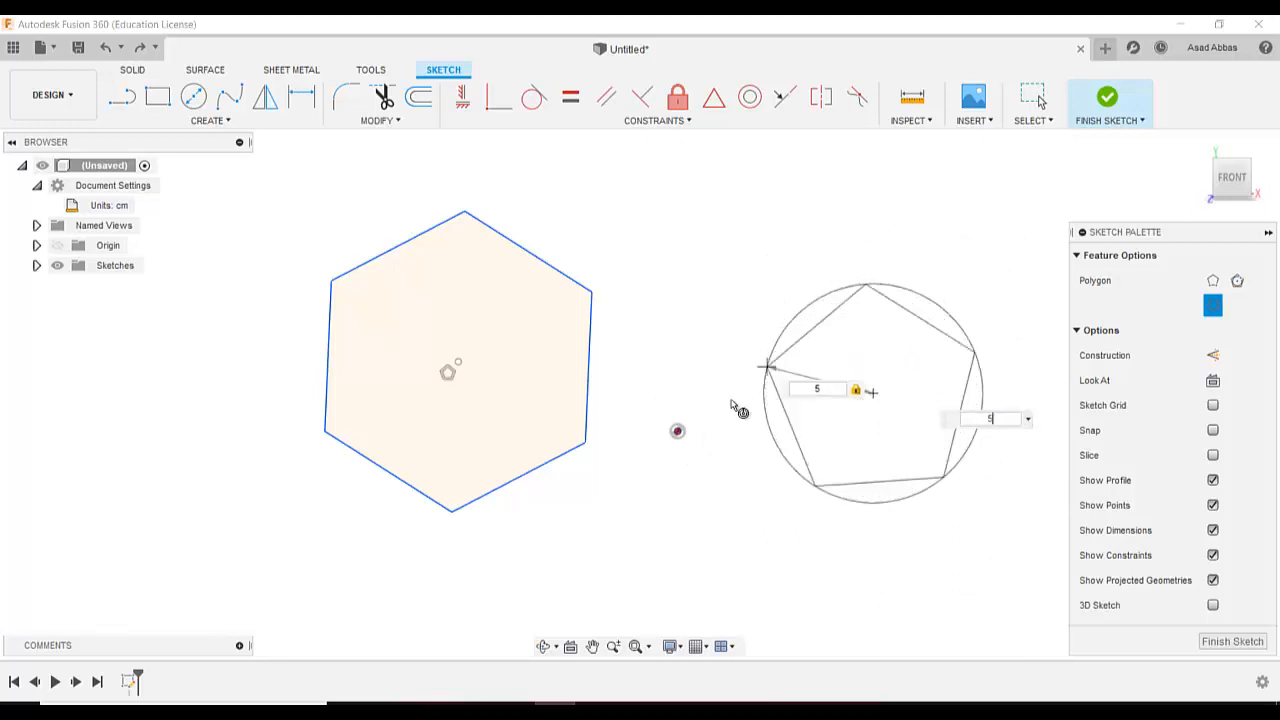
left_click(861, 290)
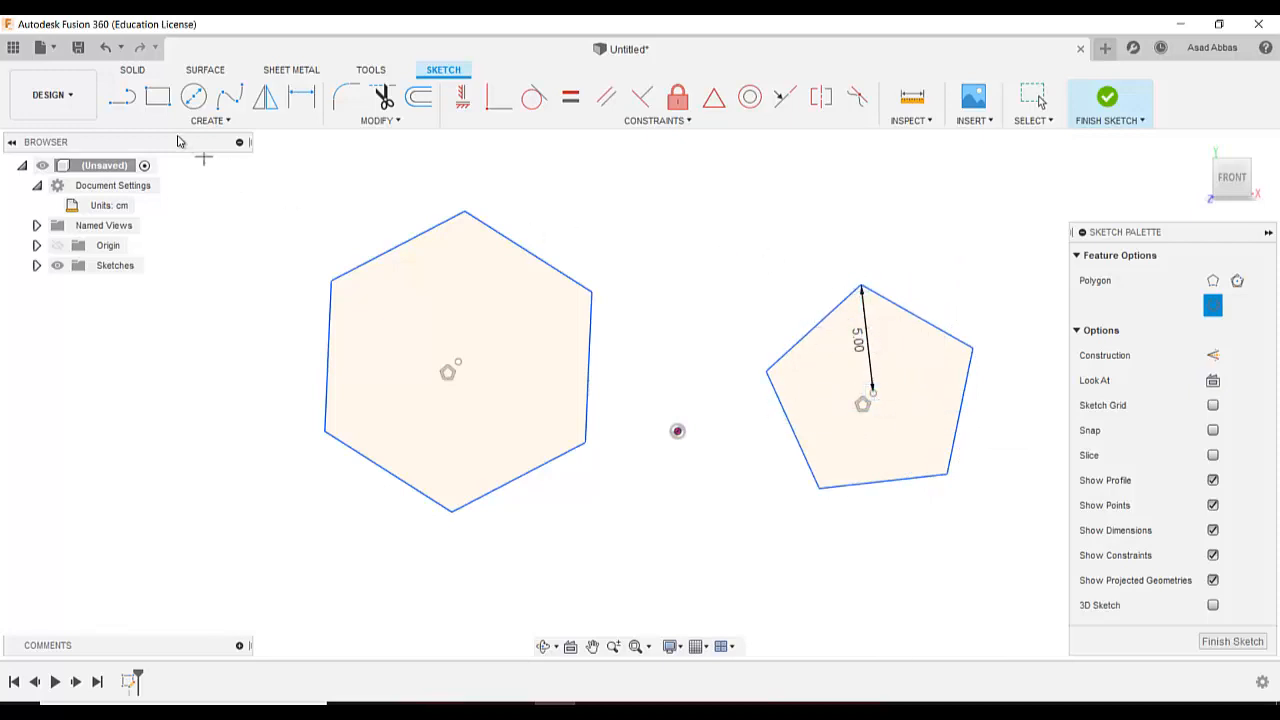
- Dimension the horizontal extent of the hexagon's upper right edge, and undo that dimension
left_click(205, 121)
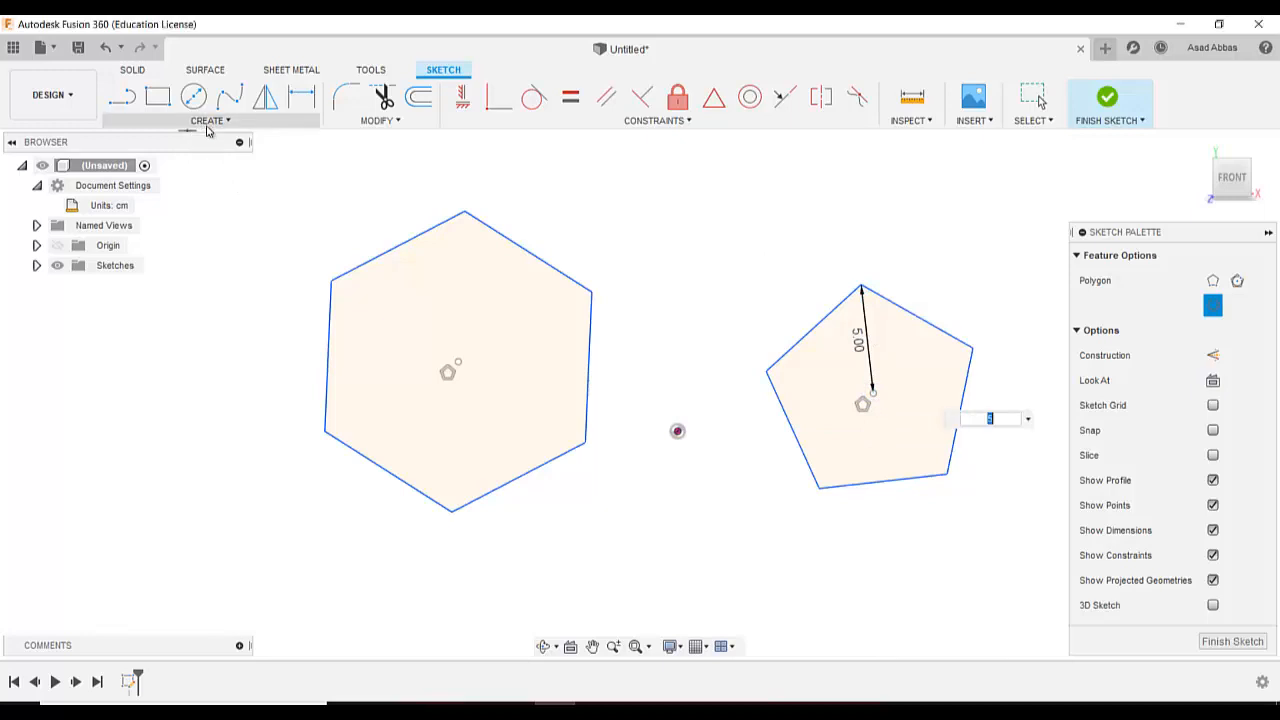
left_click(205, 451)
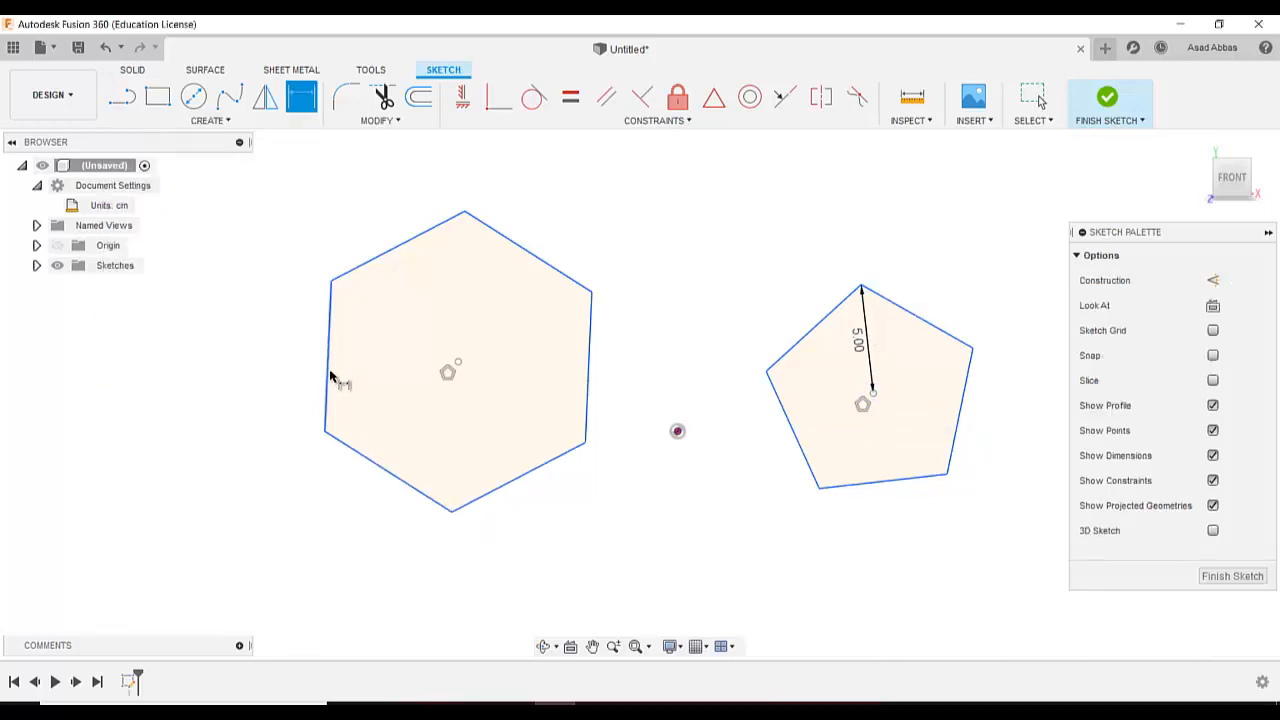
left_click(520, 248)
left_click(560, 205)
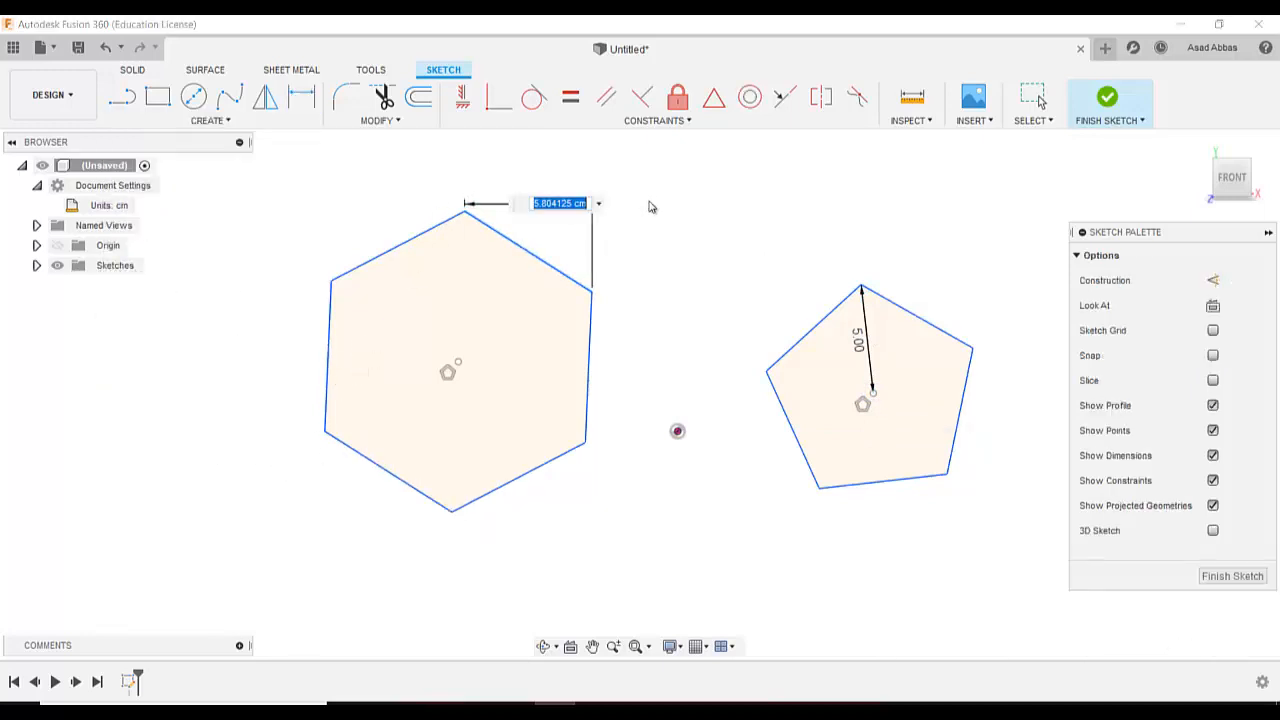
key("Return")
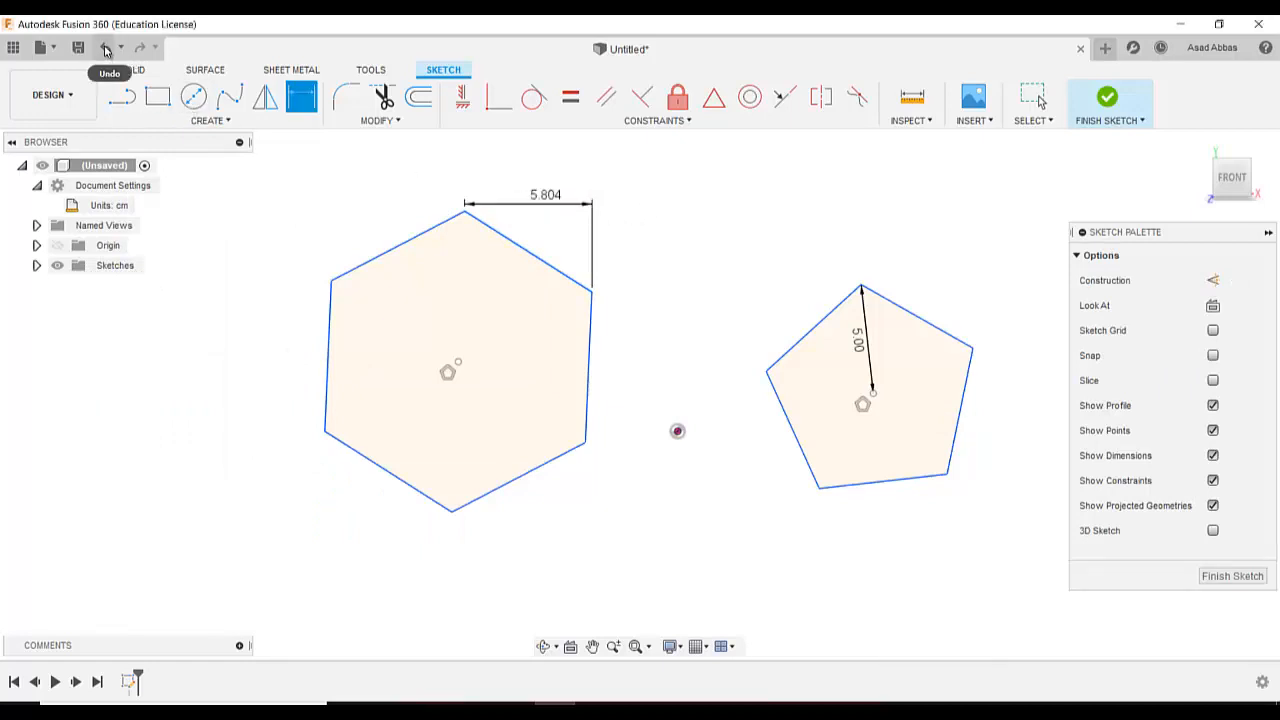
key("Escape")
left_click(106, 49)
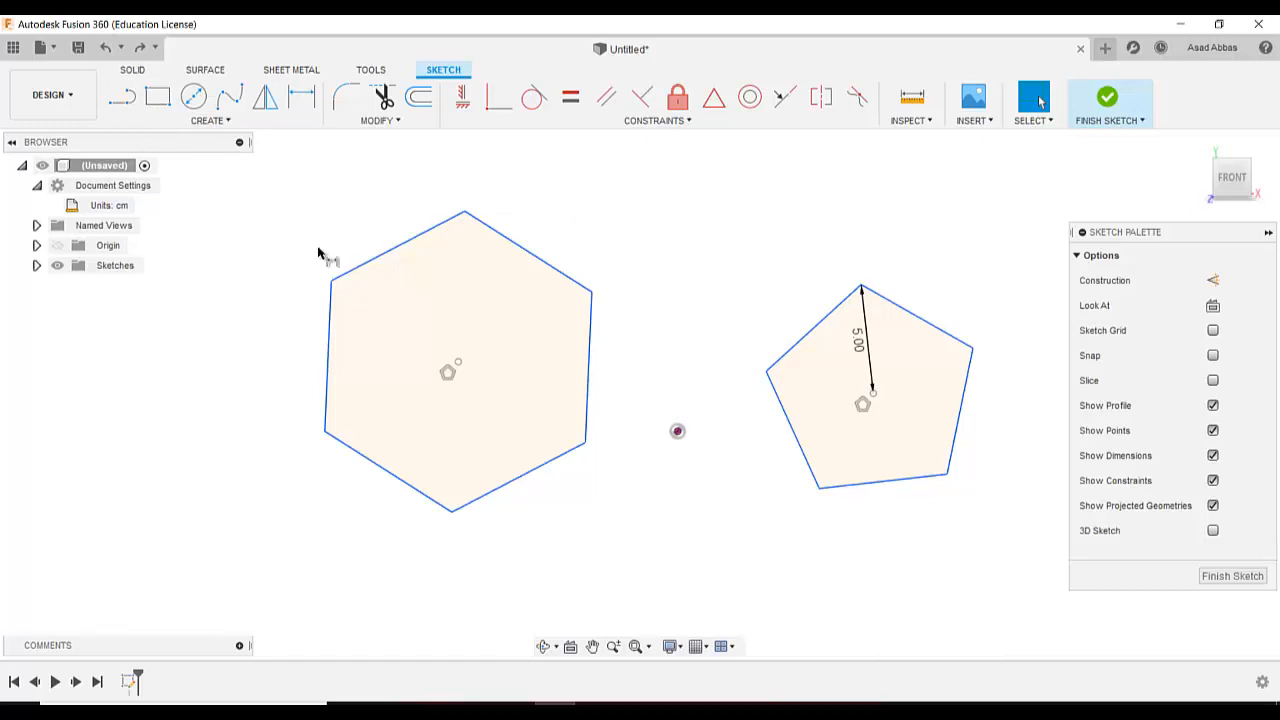
- Dimension the hexagon's lower right edge with an aligned length of 6 cm
key("d")
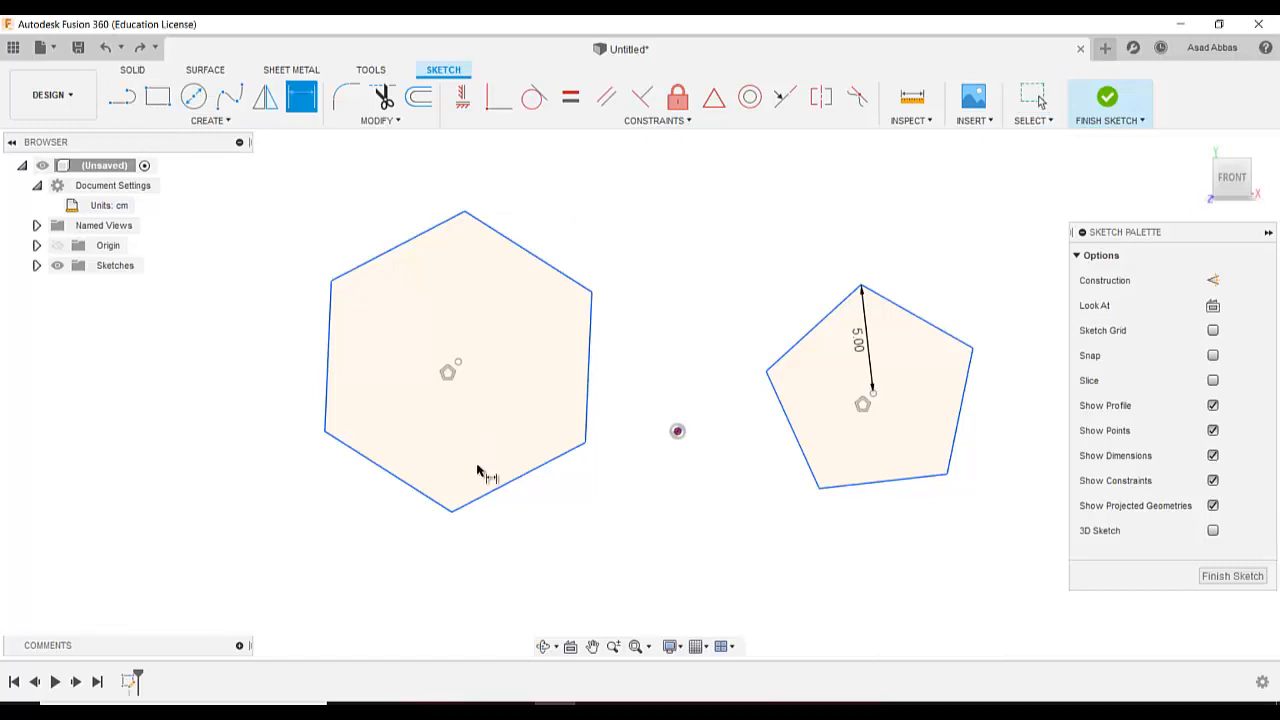
left_click(525, 497)
left_click(555, 508)
type("6")
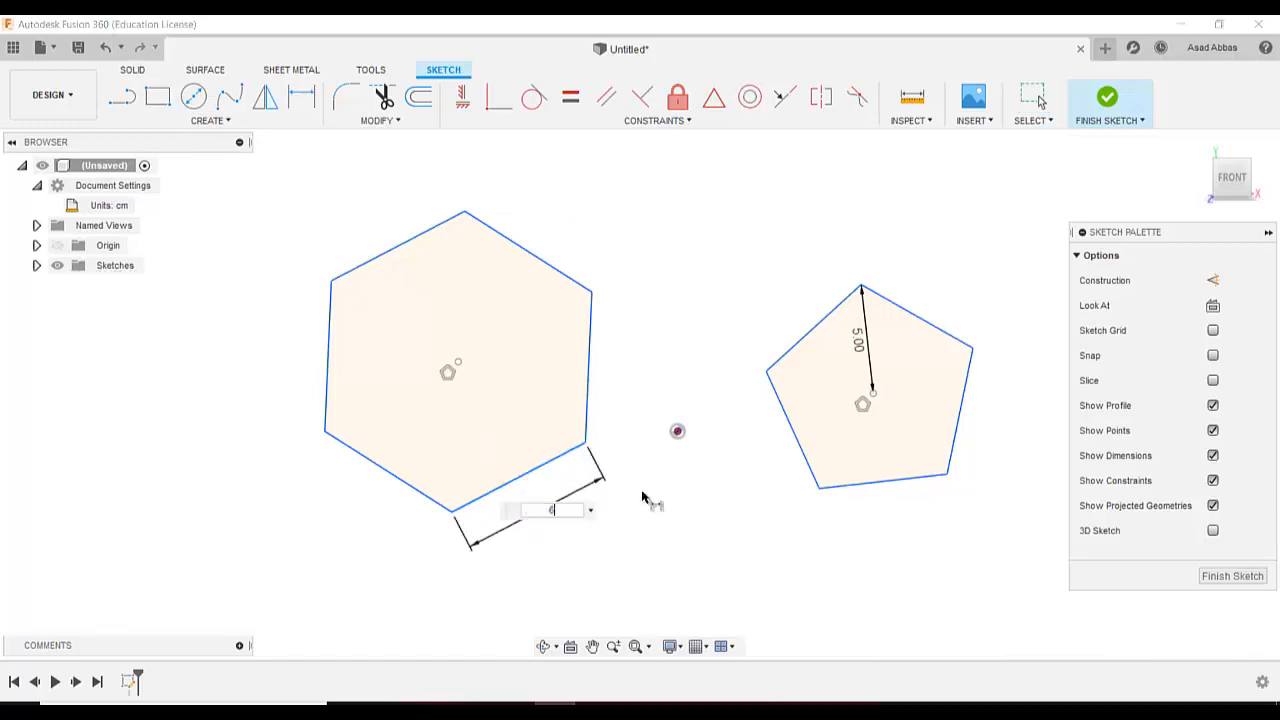
key("Return")
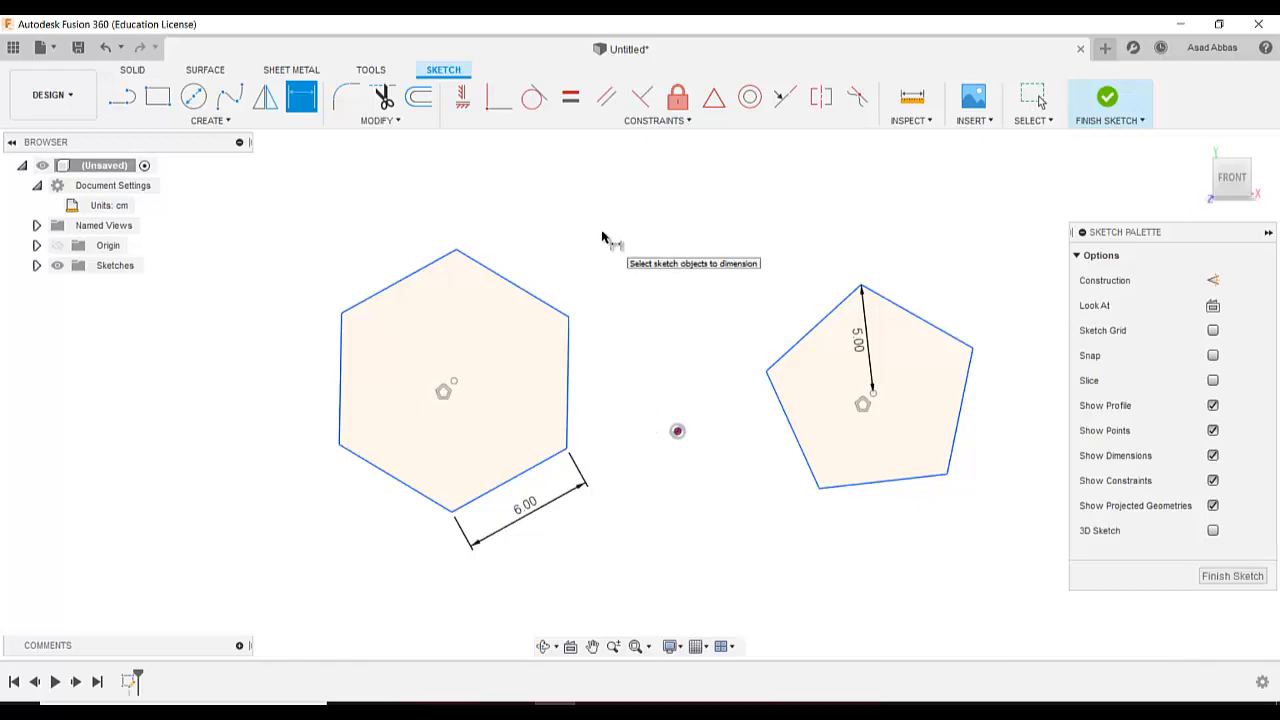
- Draw a six-sided edge polygon from a nearly horizontal base edge about 7.3 cm long, extending upward between the hexagon and pentagon
left_click(249, 125)
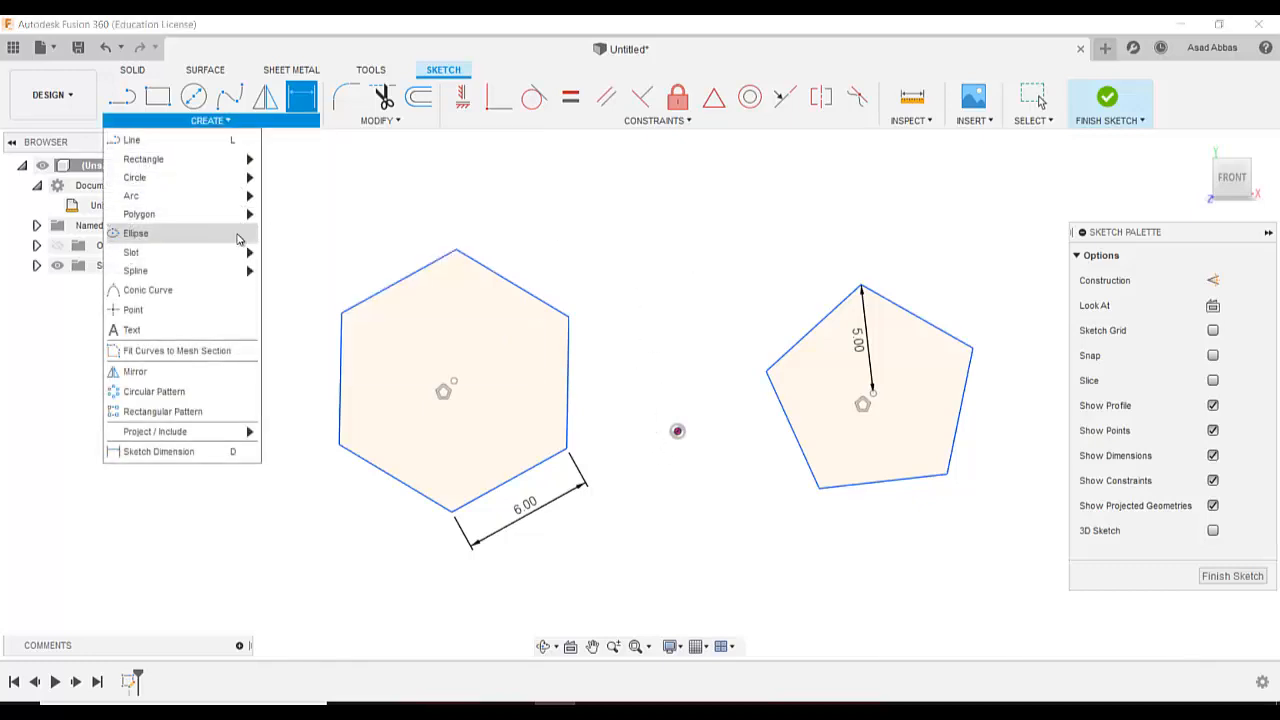
mouse_move(245, 214)
left_click(313, 260)
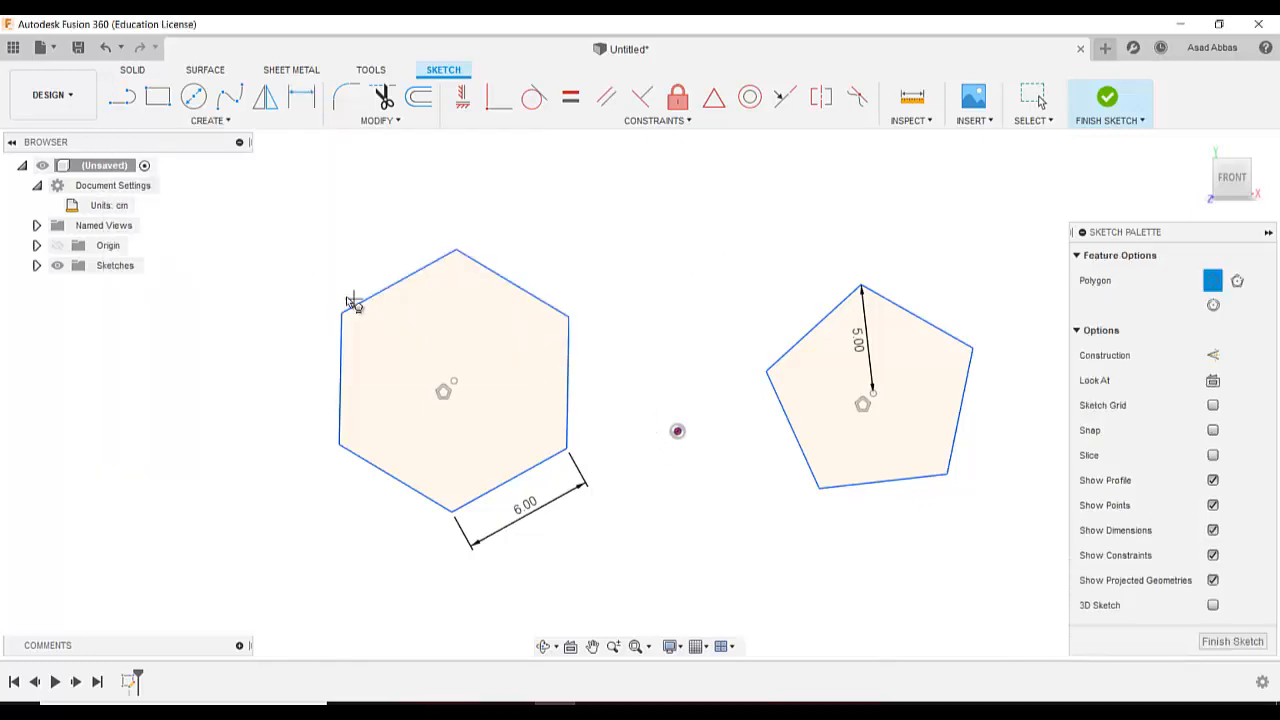
left_click(613, 302)
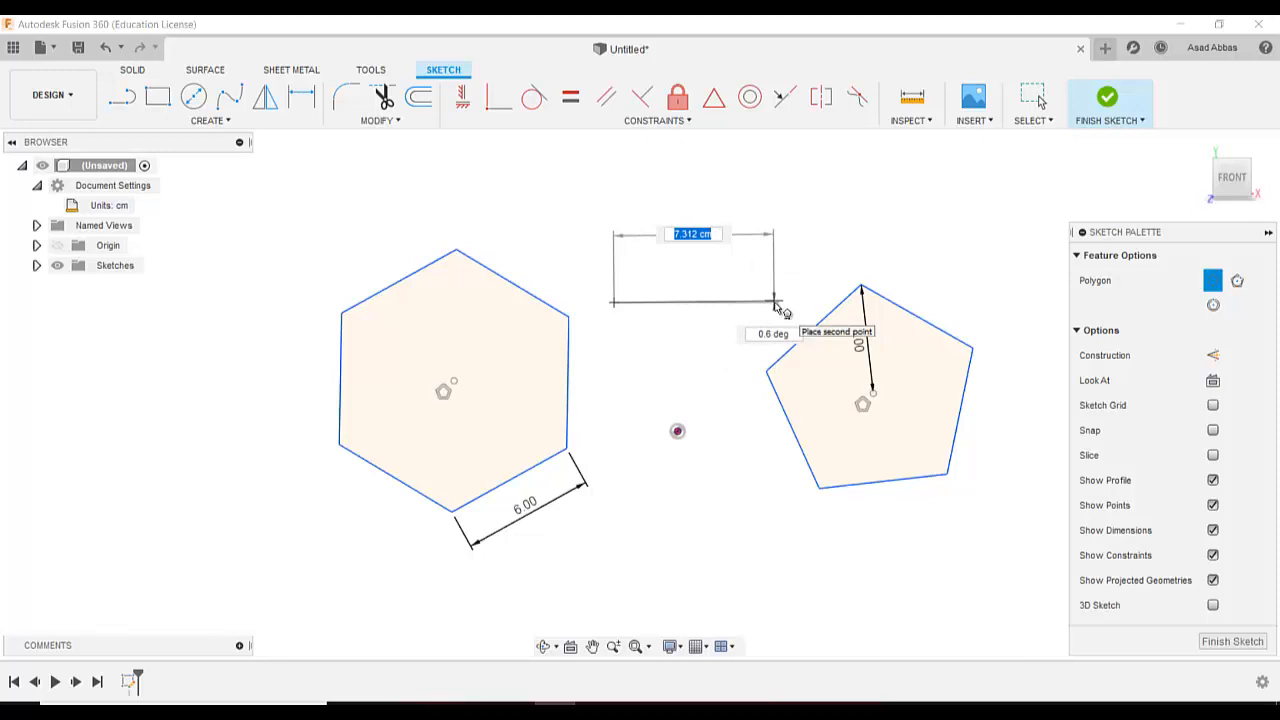
left_click(775, 303)
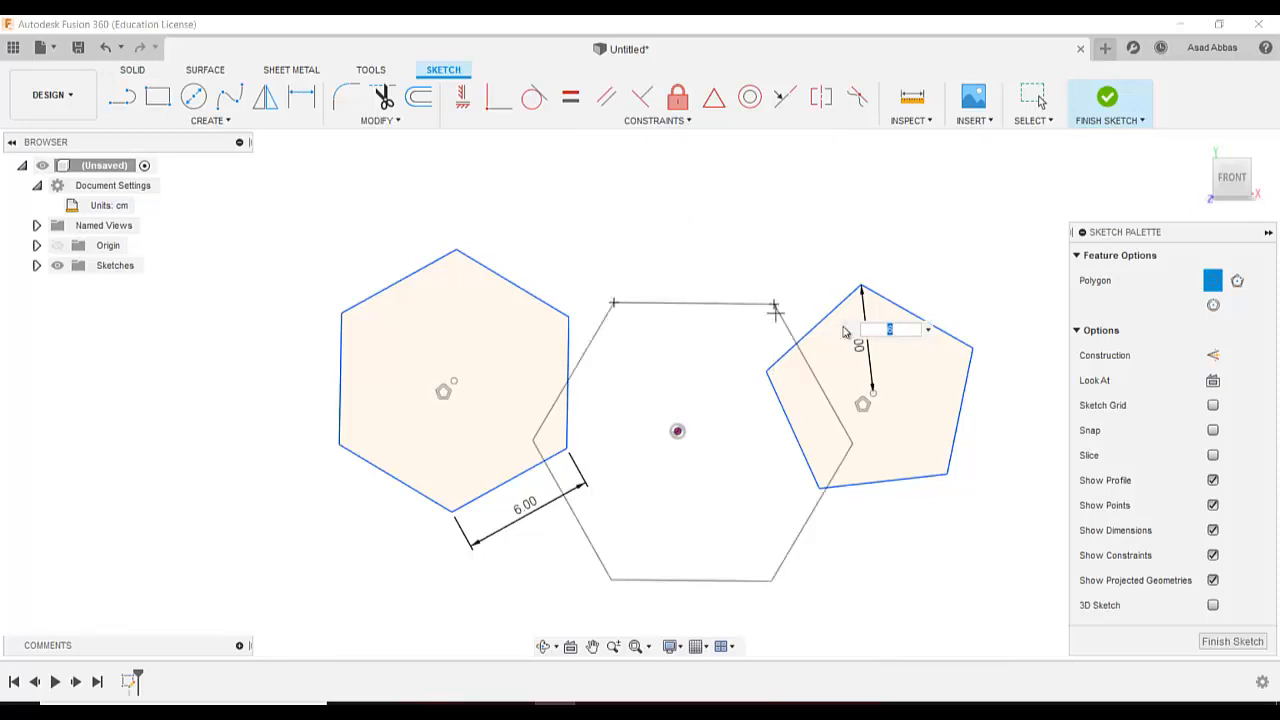
left_click(700, 250)
scroll(703, 412, "down", 1)
scroll(703, 412, "down", 2)
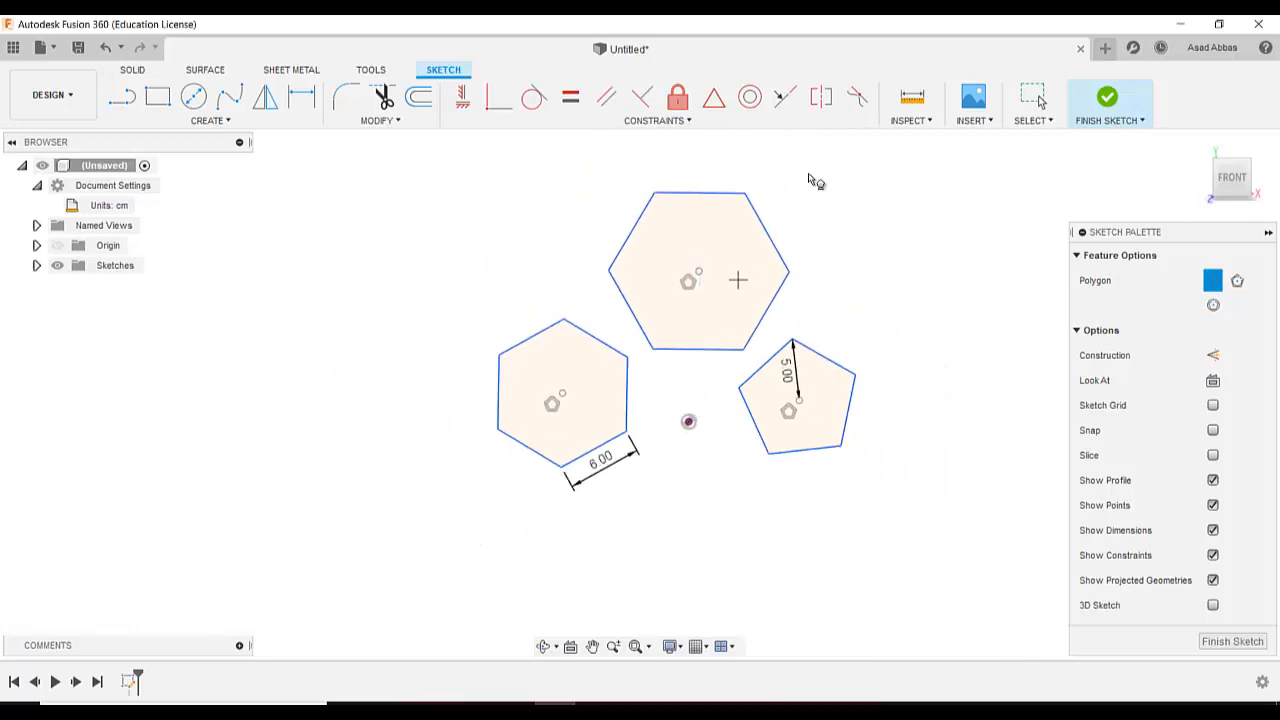
key("Escape")
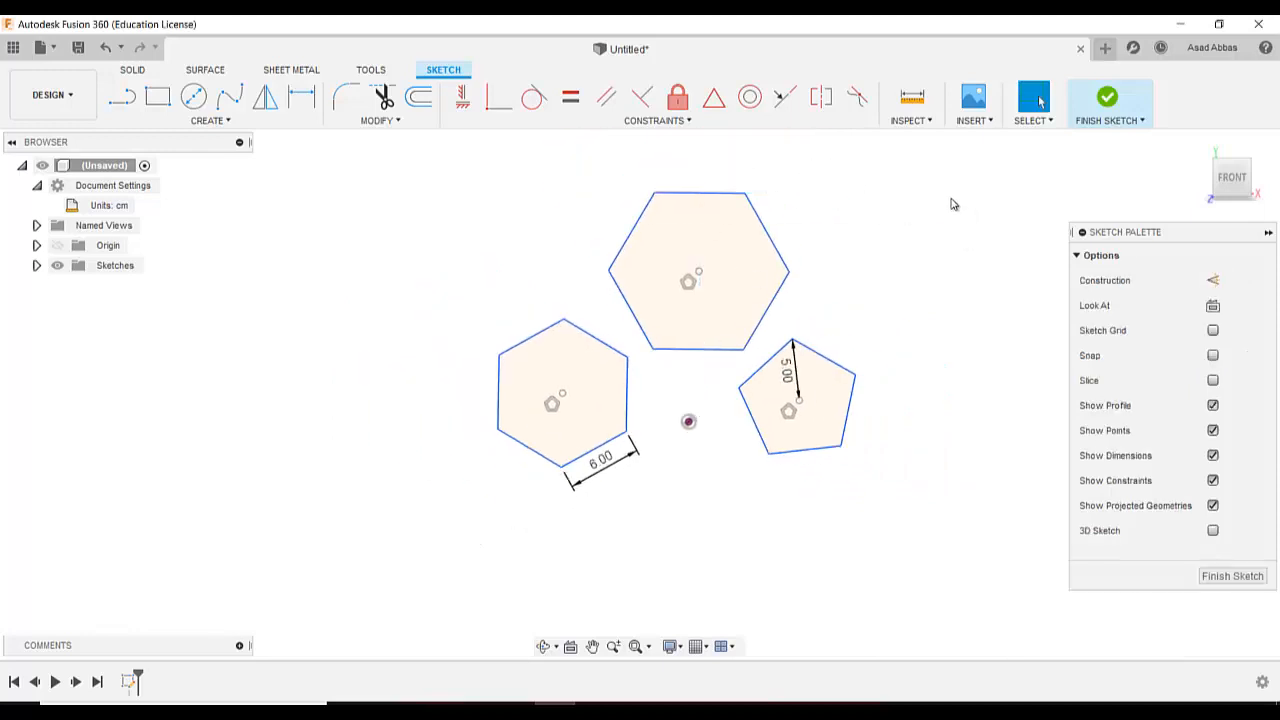
- Delete all three polygons and their dimensions from the sketch
left_click_drag(936, 164, 360, 574)
key("Delete")
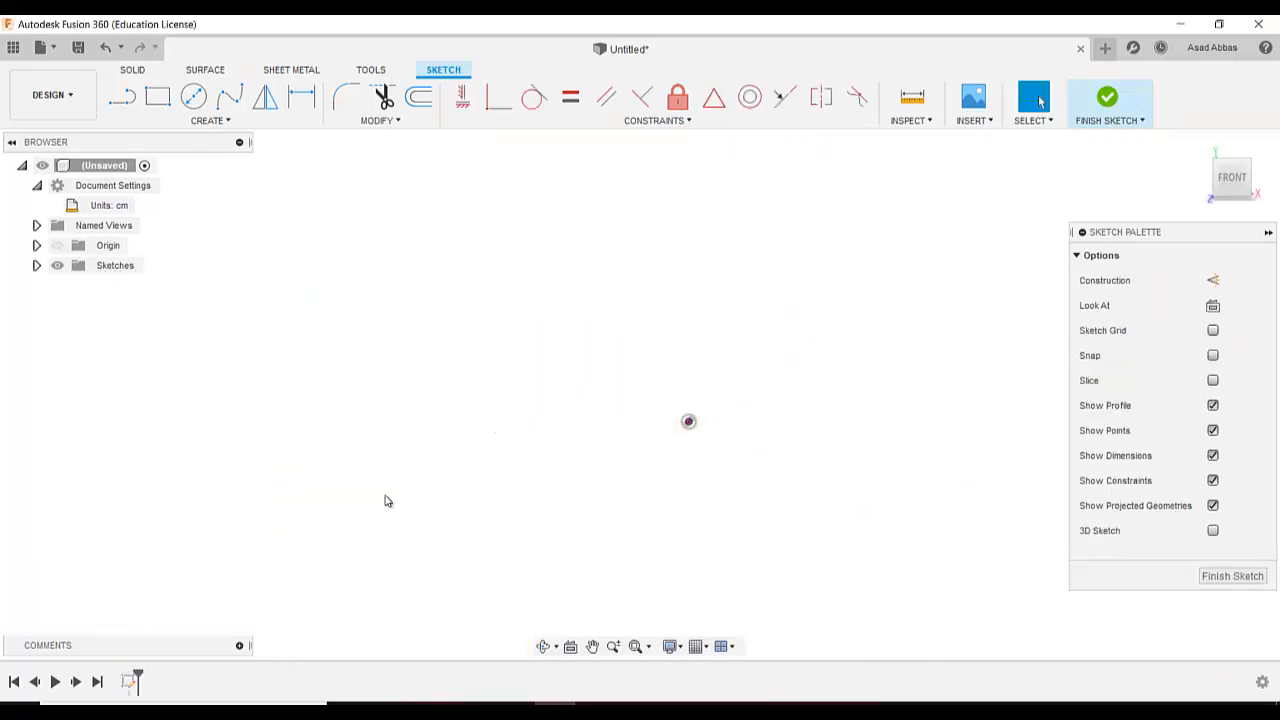
- Draw a 2-point rectangle about 26.4 cm wide and 15.6 cm high, with its lower left corner at the origin
left_click(186, 121)
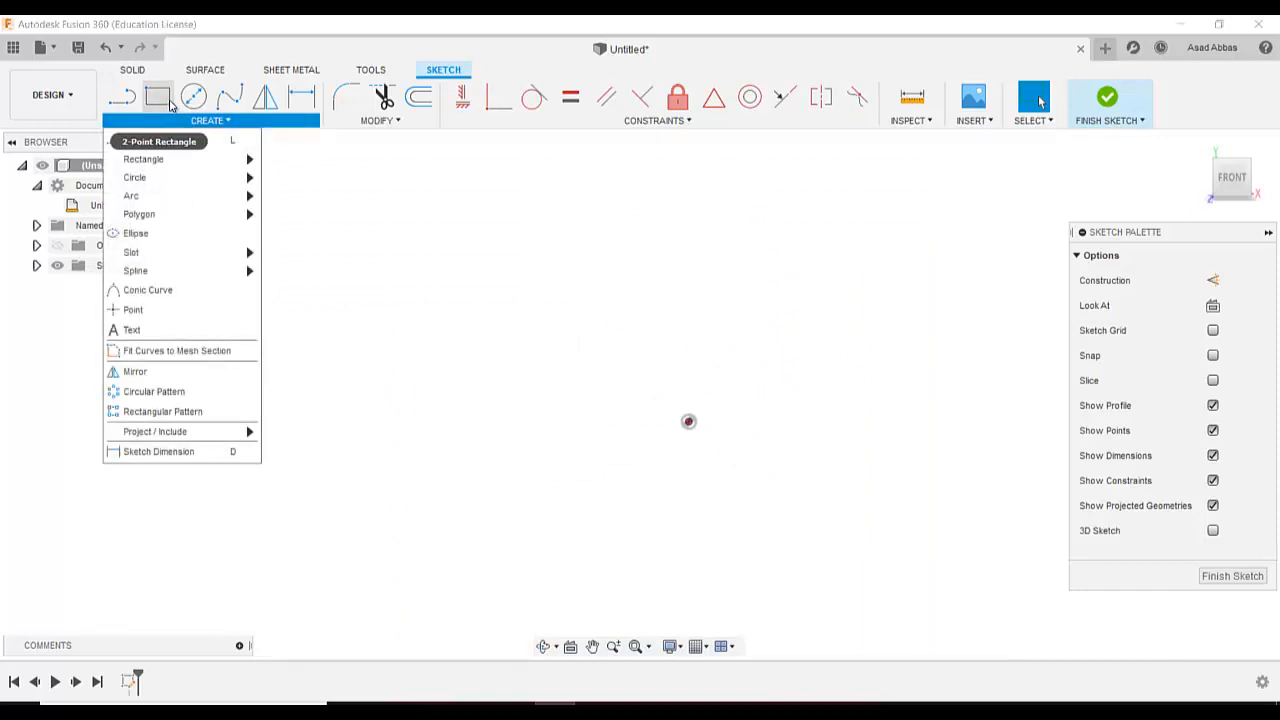
left_click(170, 104)
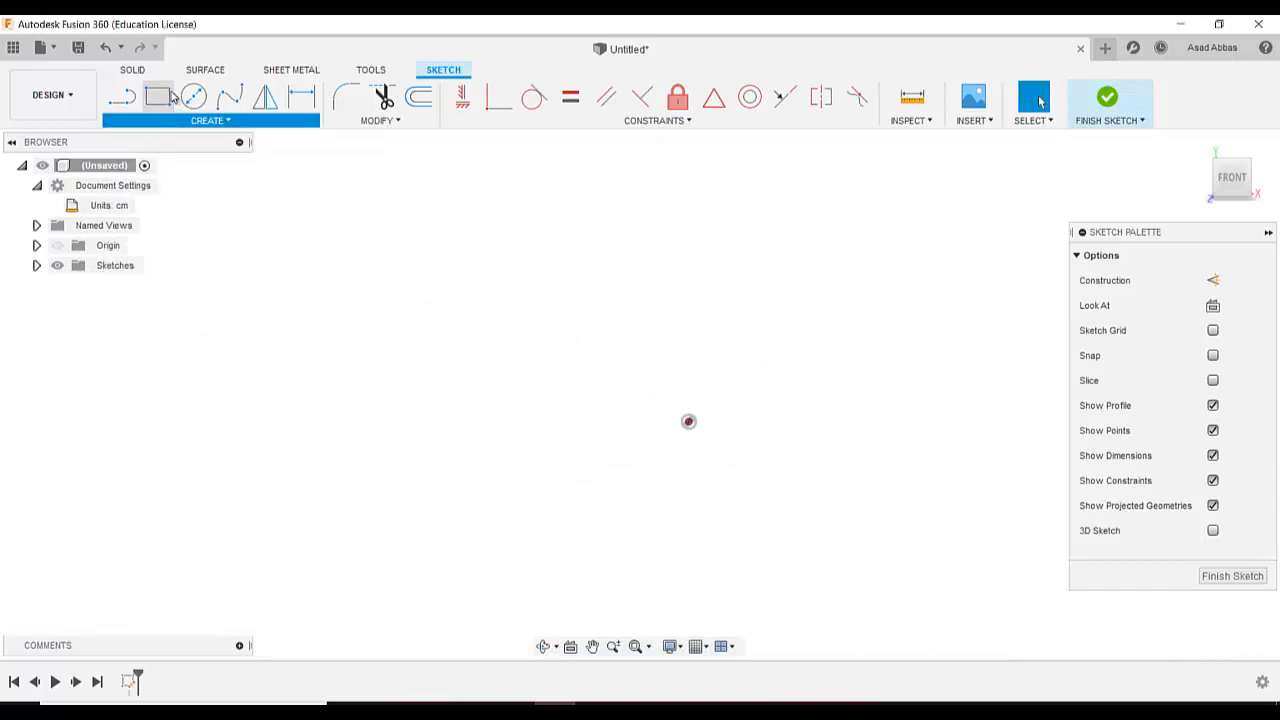
left_click(688, 421)
left_click(1015, 229)
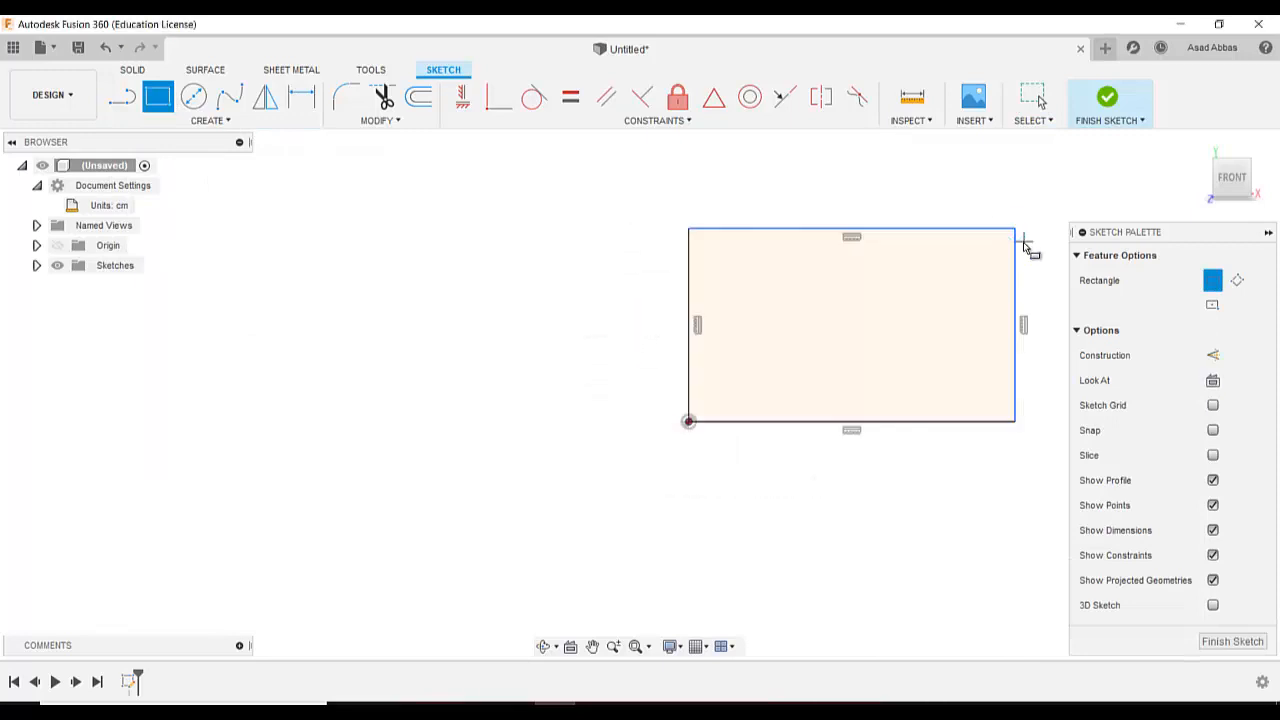
- Dimension the rectangle's bottom edge to 40 cm, placing the dimension below it
scroll(455, 488, "down", 2)
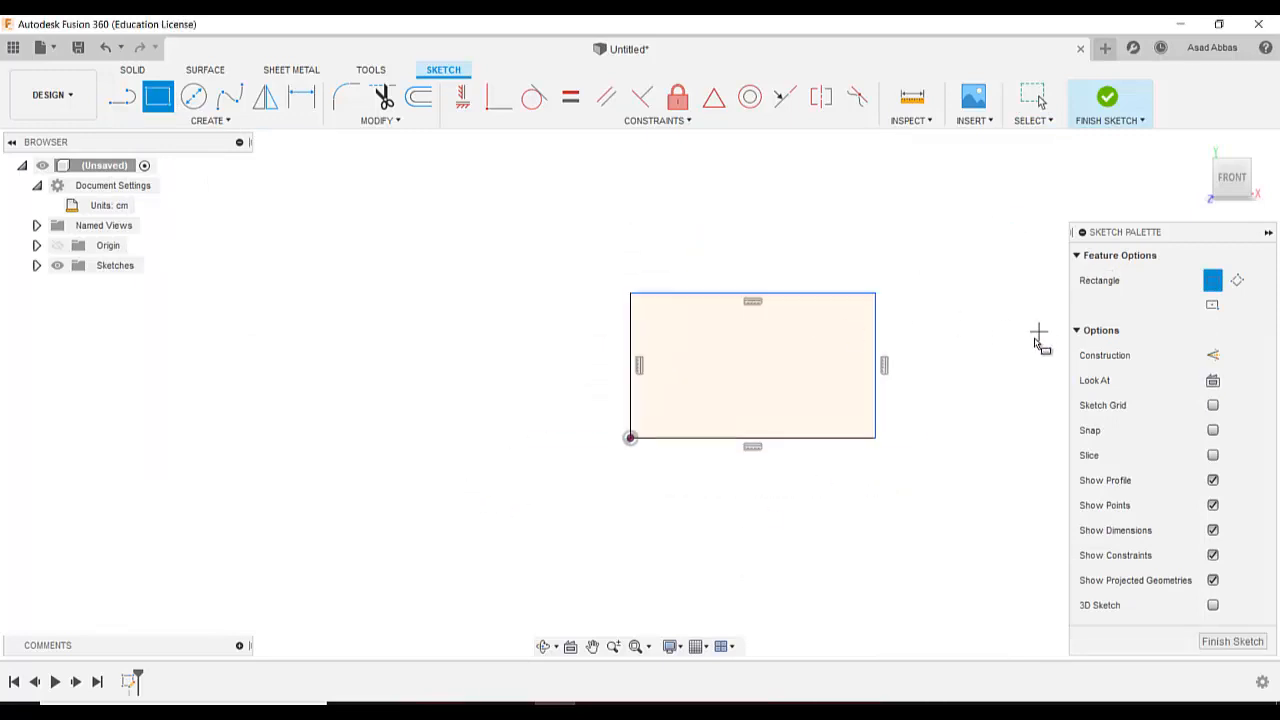
scroll(1038, 340, "up", 1)
left_click(201, 122)
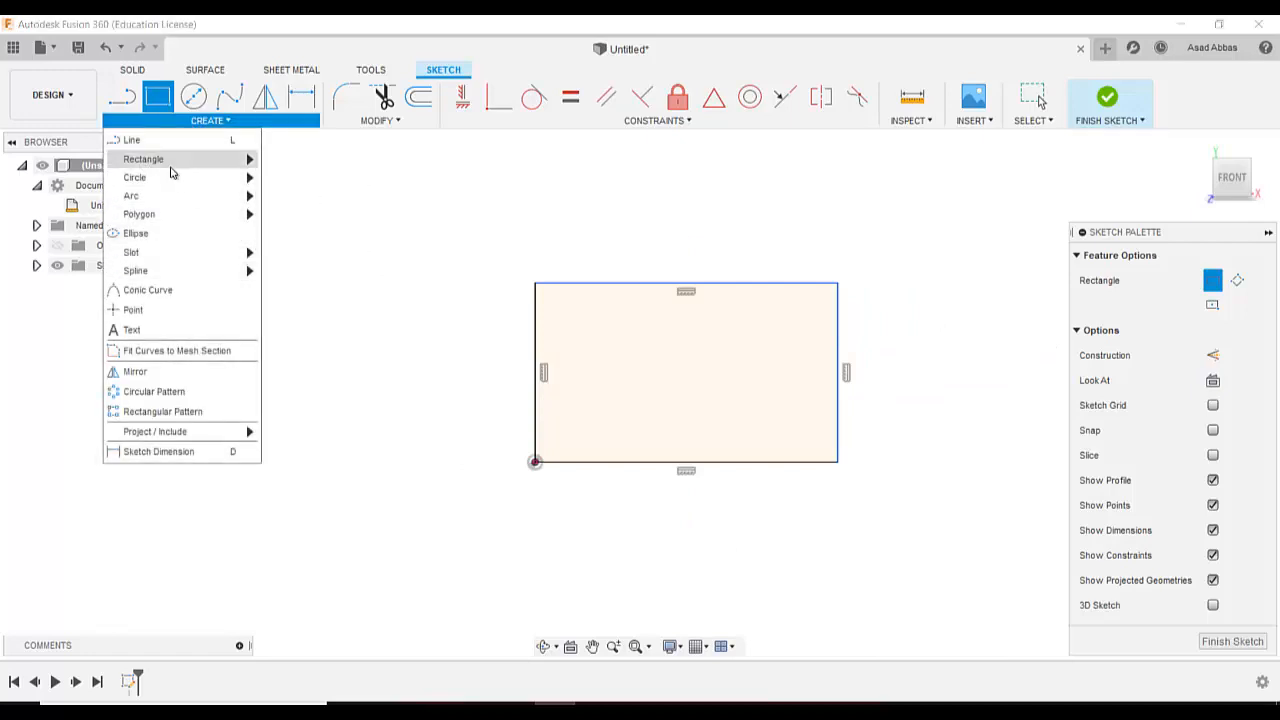
left_click(158, 451)
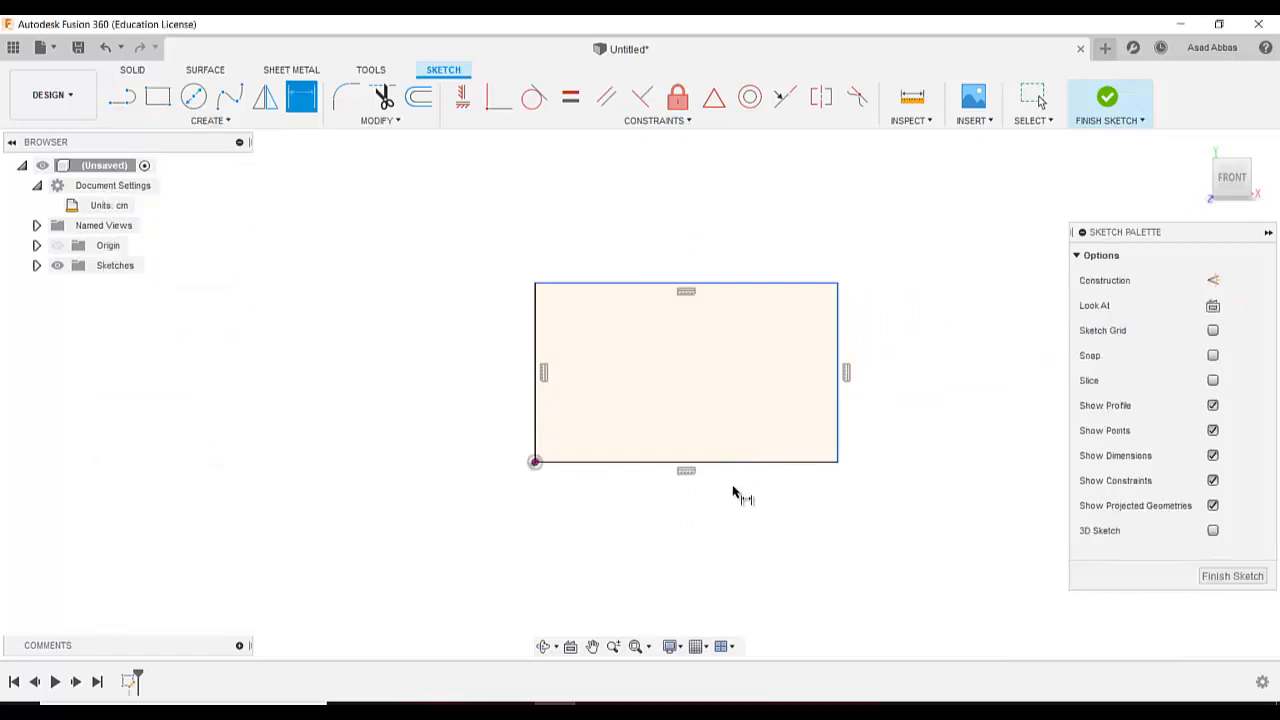
left_click(741, 478)
left_click(734, 525)
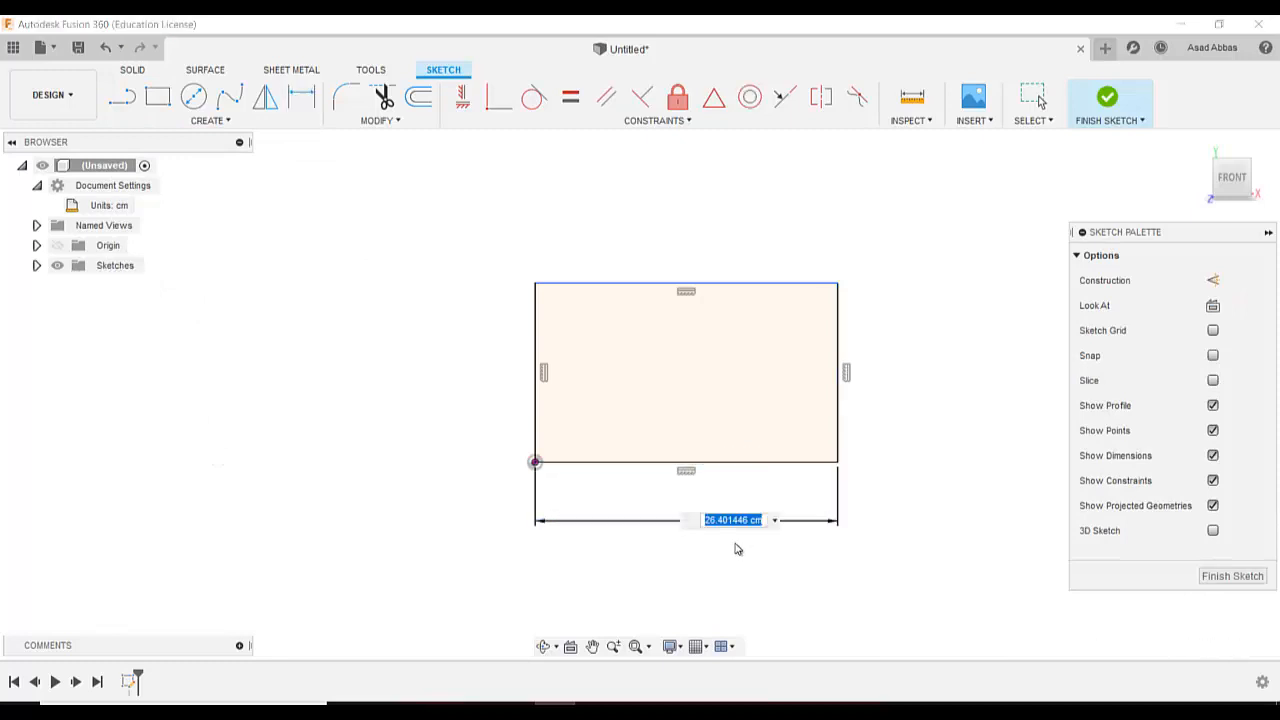
type("40")
key("Return")
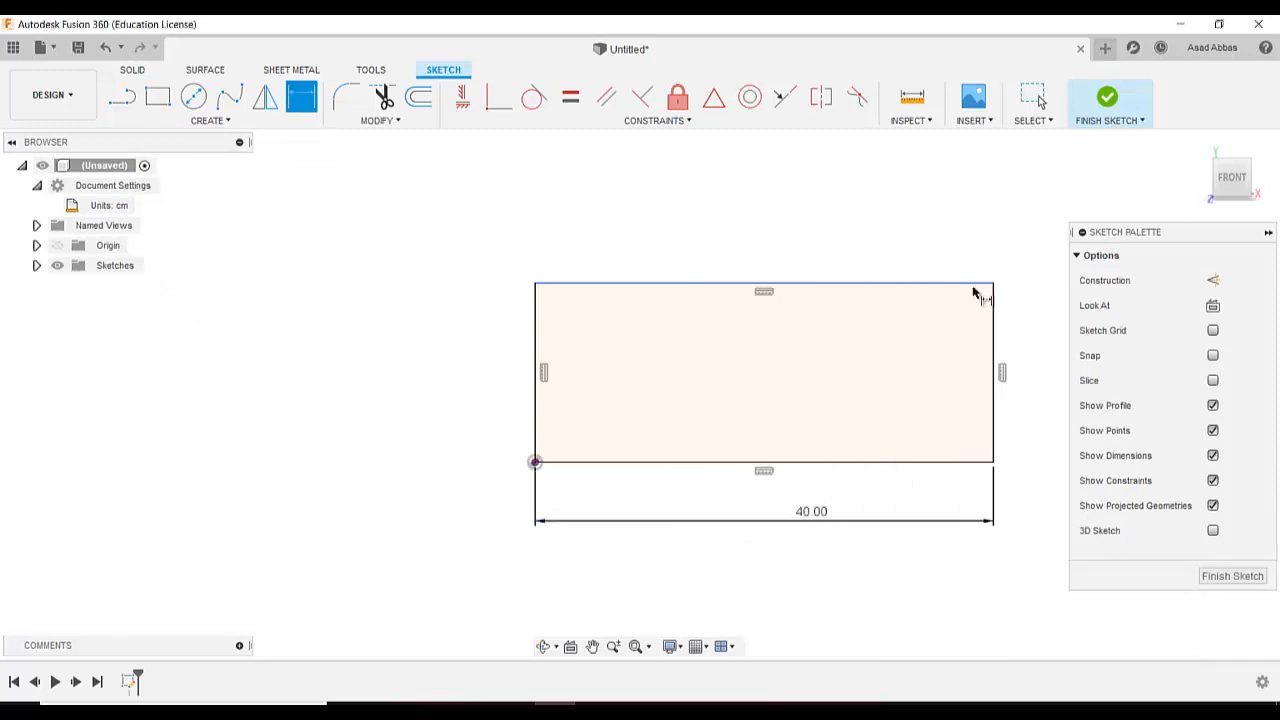
- Dimension the rectangle's right edge to 60 cm, placing the dimension outside it
left_click(995, 342)
left_click(1052, 377)
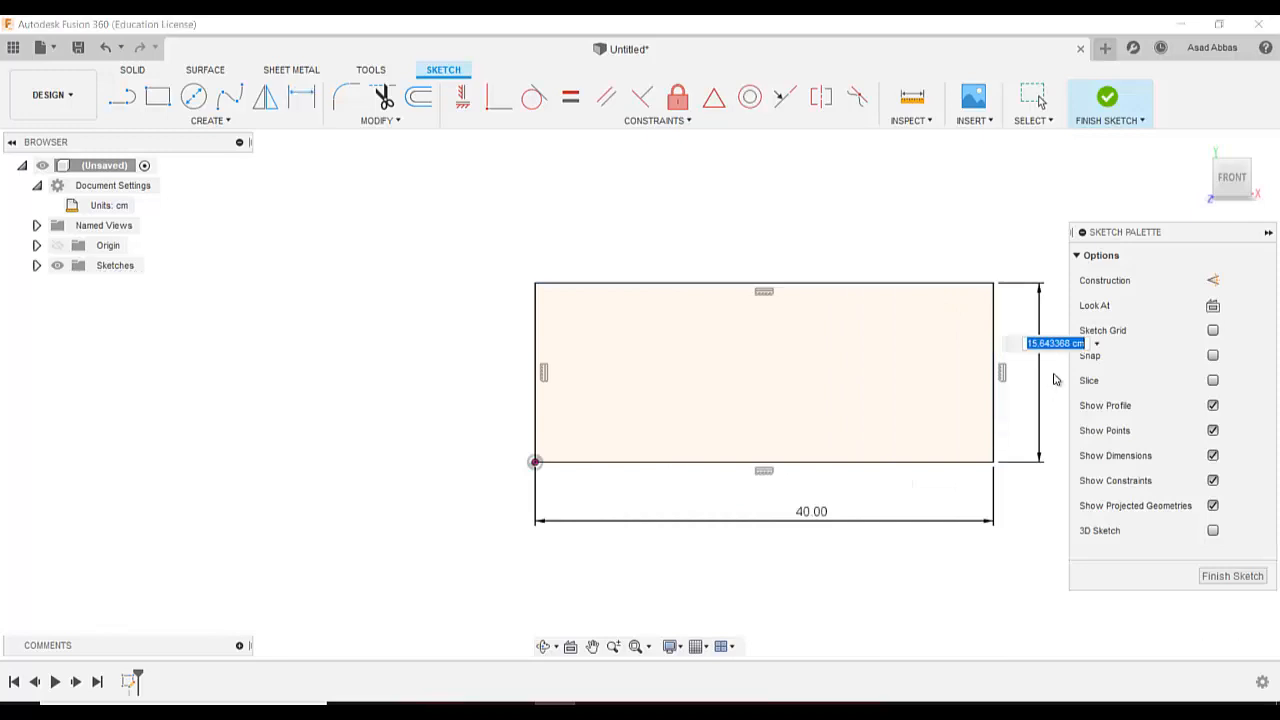
type("60")
key("Return")
- Draw a center-diameter circle about 33.3 cm in diameter near the middle of the rectangle
scroll(486, 580, "down", 3)
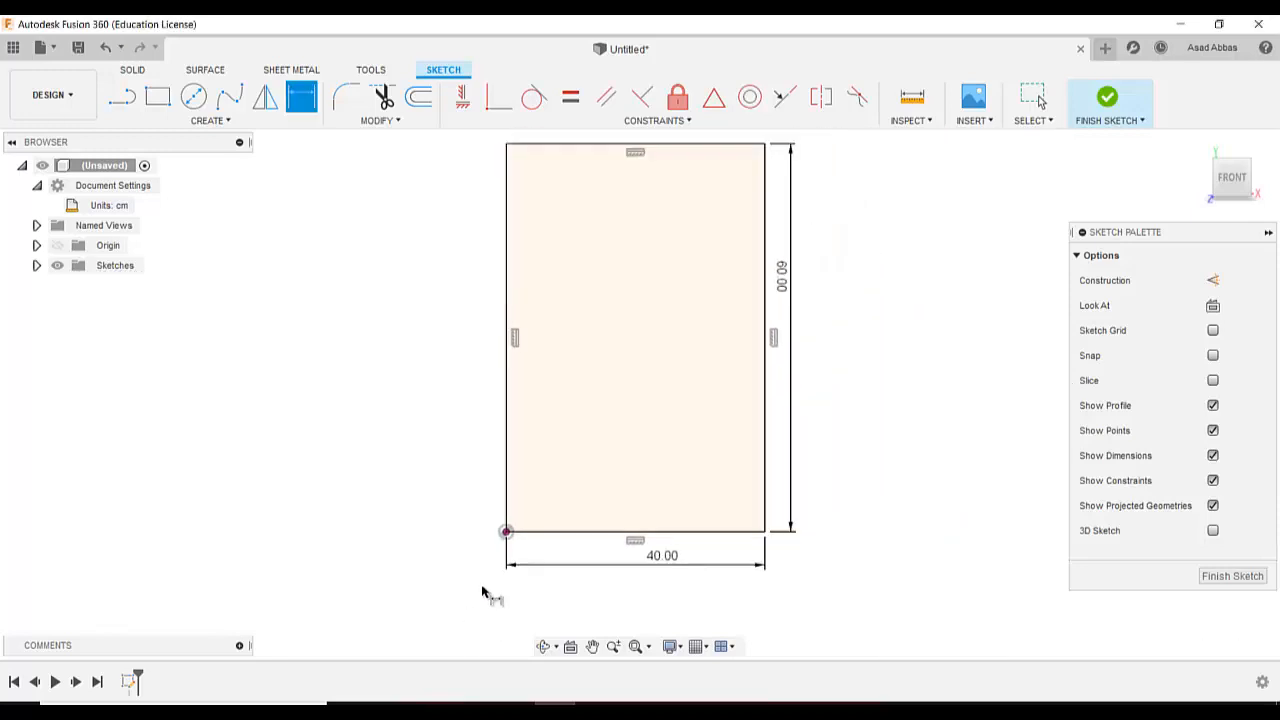
scroll(495, 375, "up", 1)
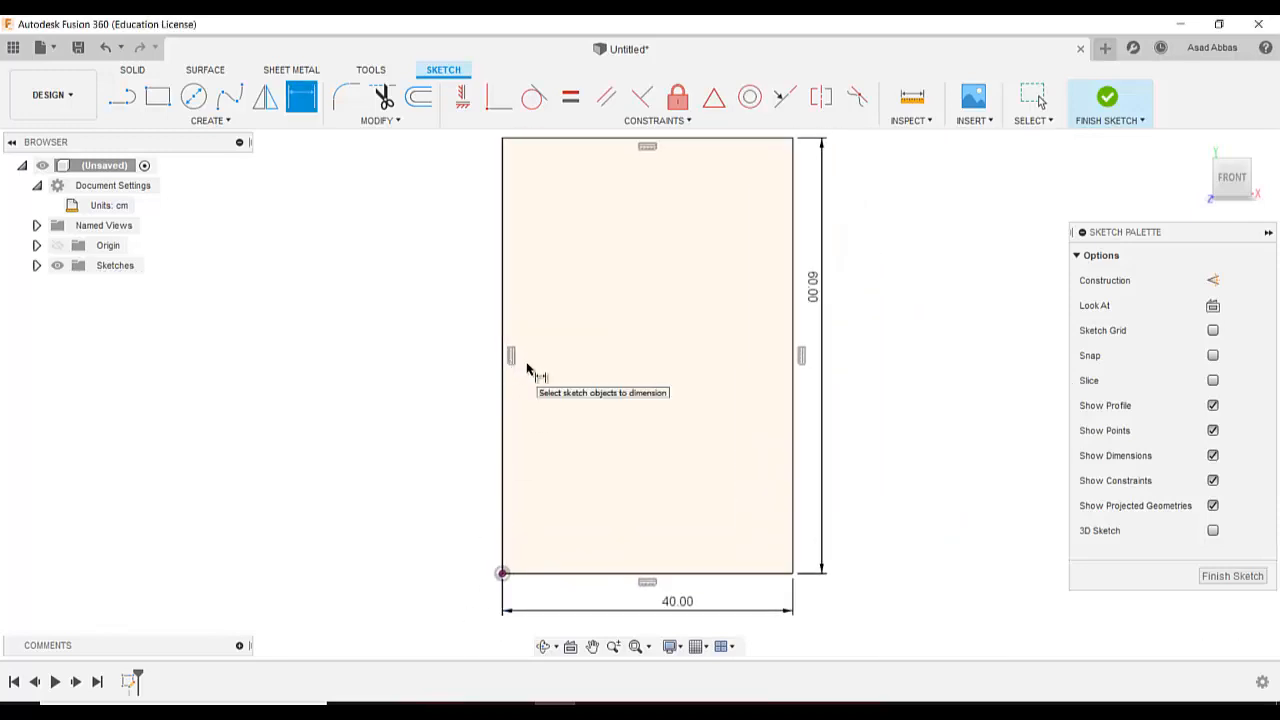
left_click(194, 96)
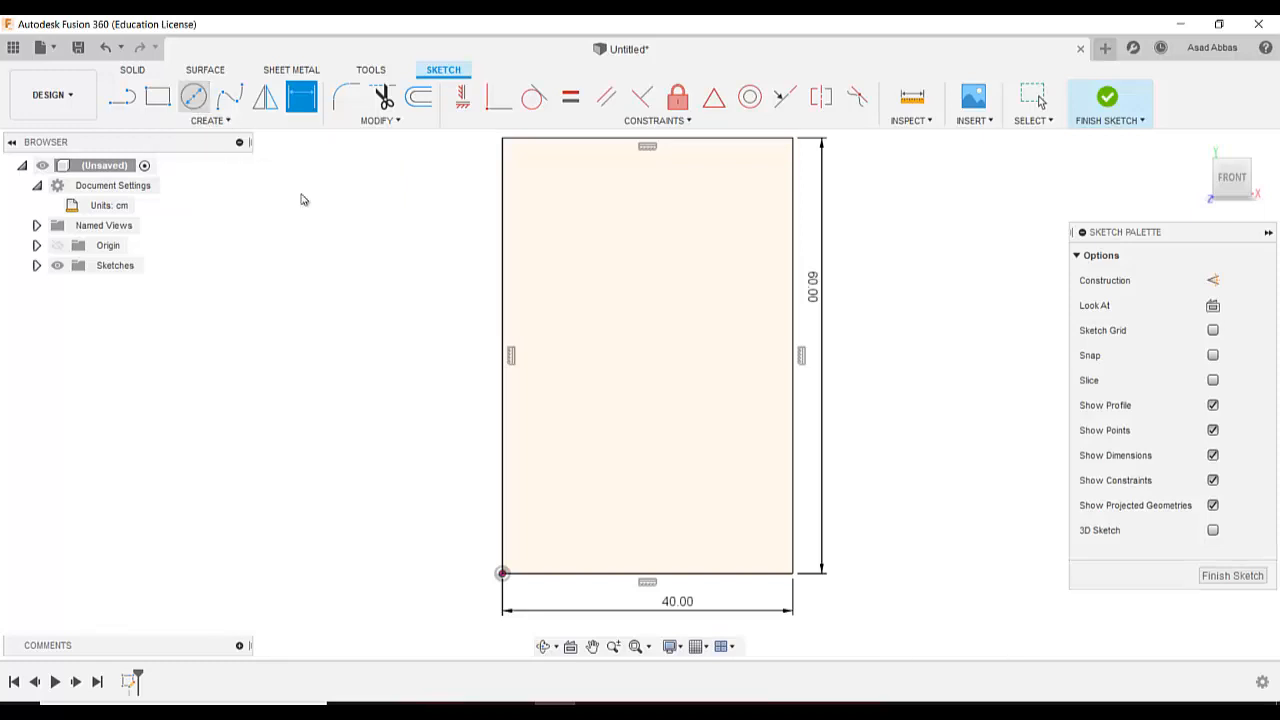
left_click(661, 369)
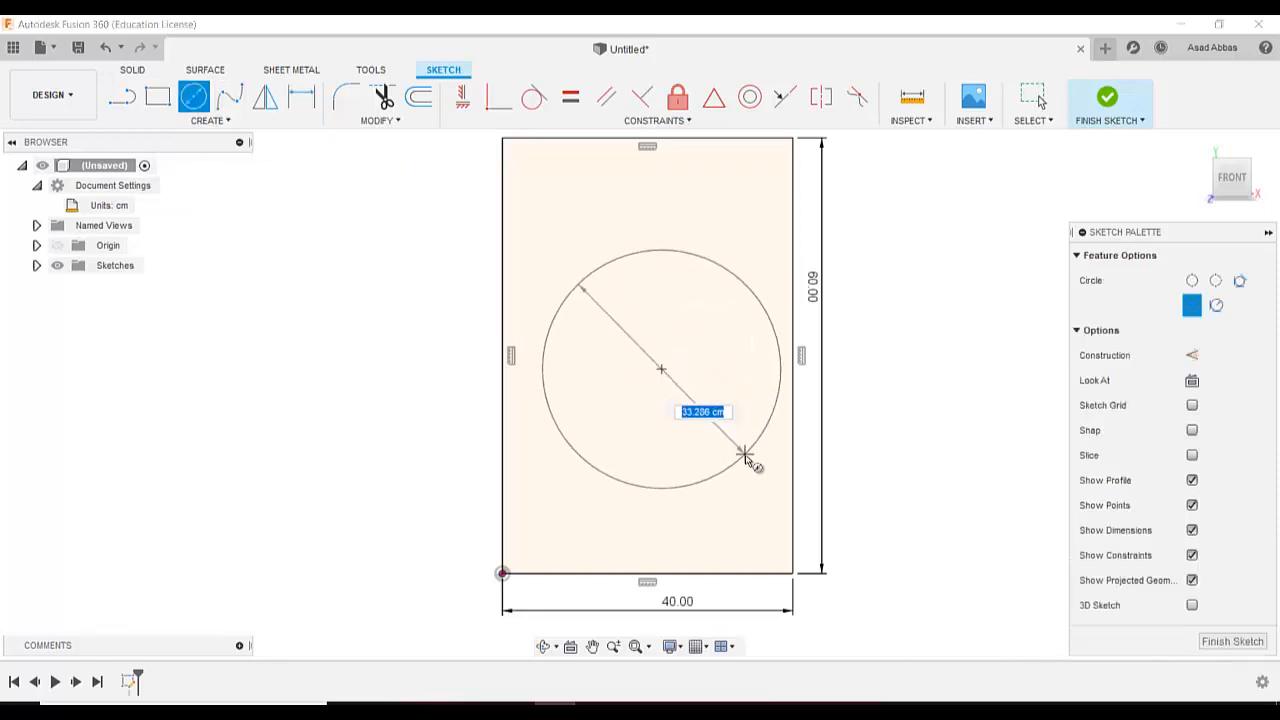
left_click(745, 455)
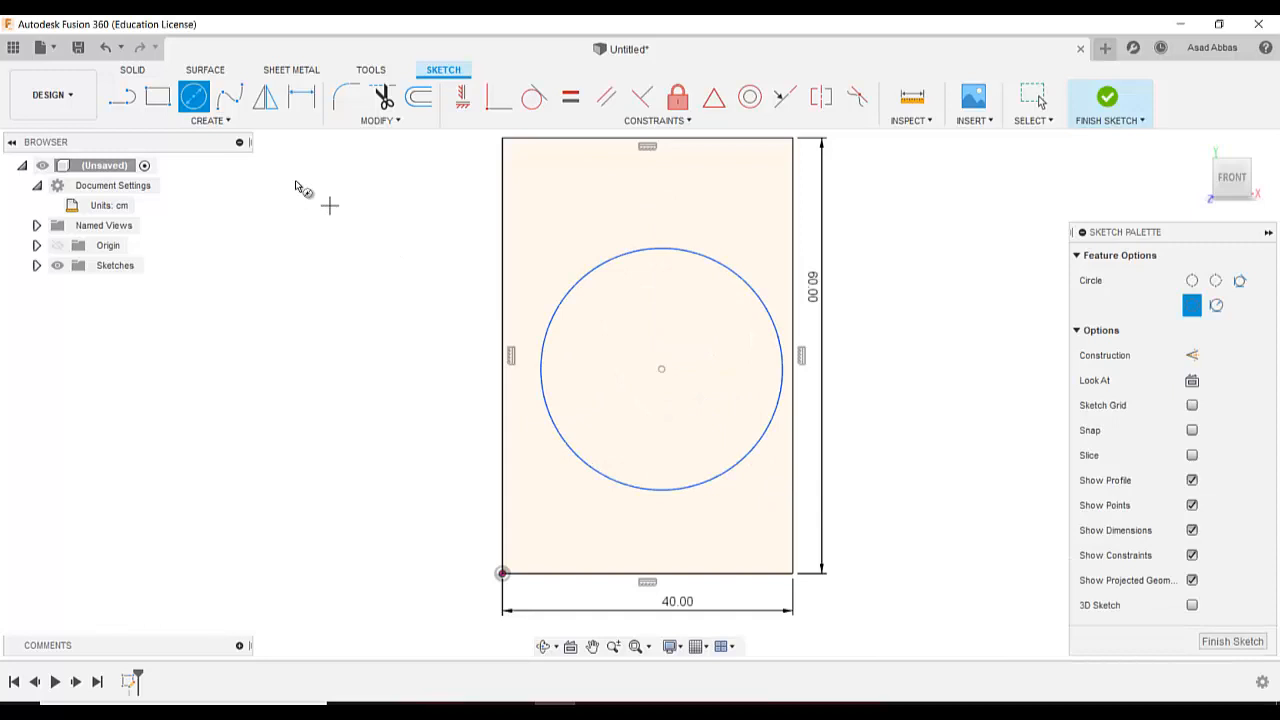
- Dimension the horizontal distance from the circle's center to the rectangle's left edge to 20 cm, placing it just below the rectangle
left_click(150, 120)
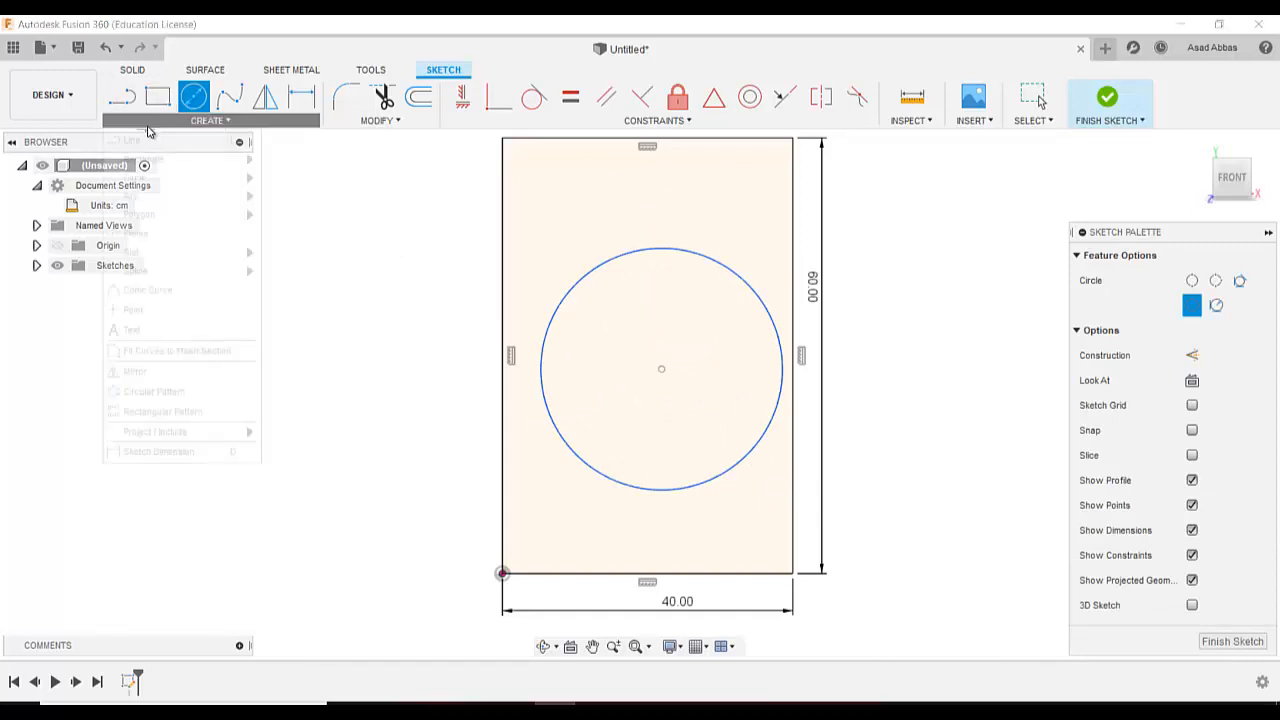
left_click(158, 451)
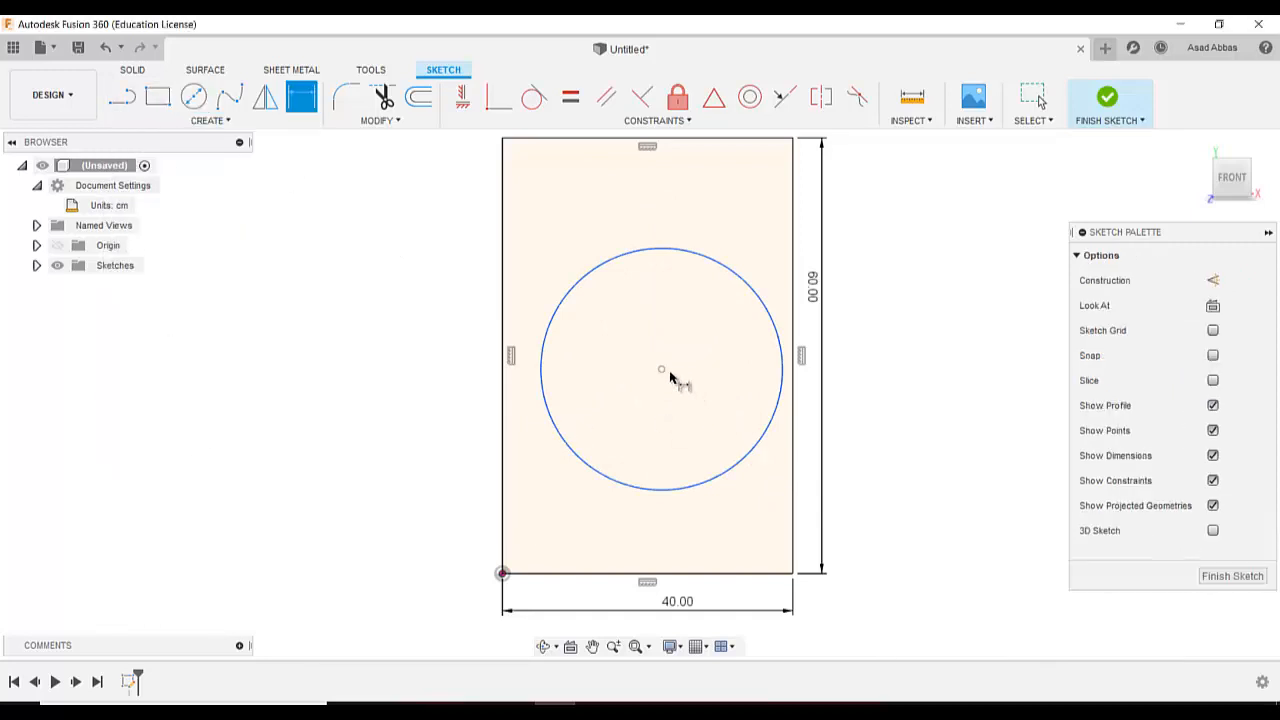
left_click(662, 370)
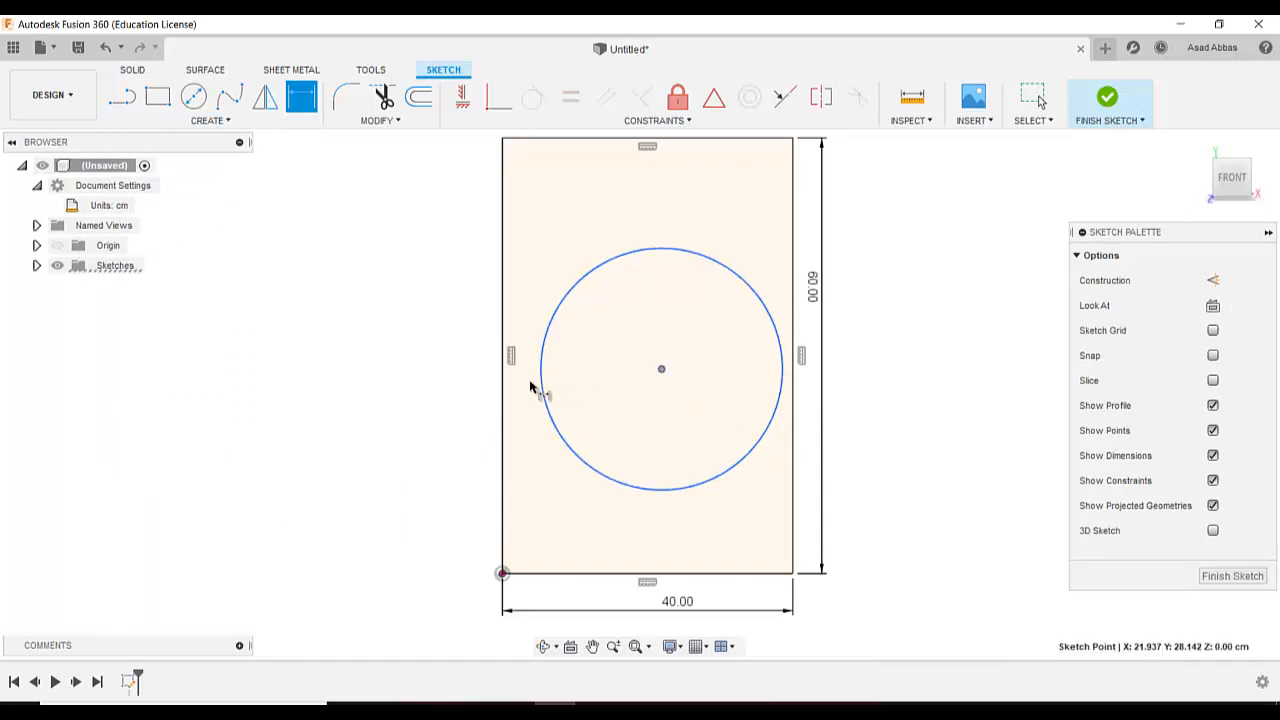
left_click(503, 400)
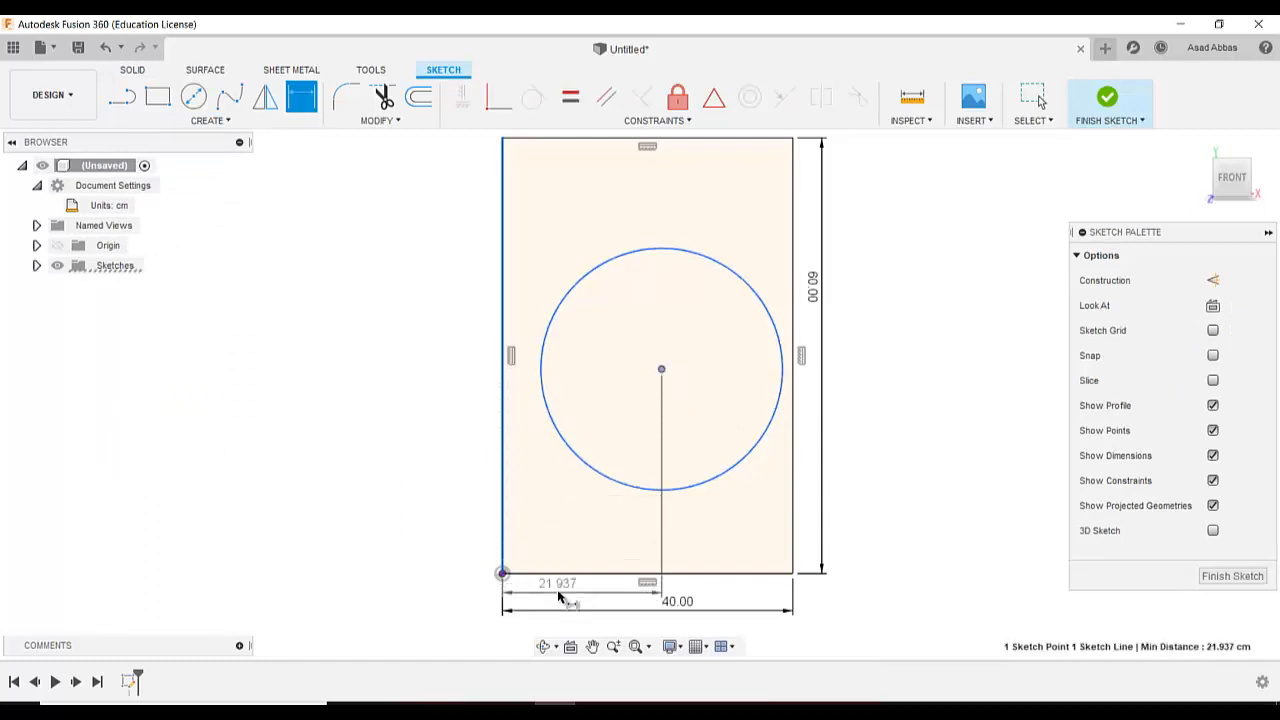
left_click(565, 590)
type("20")
key("Return")
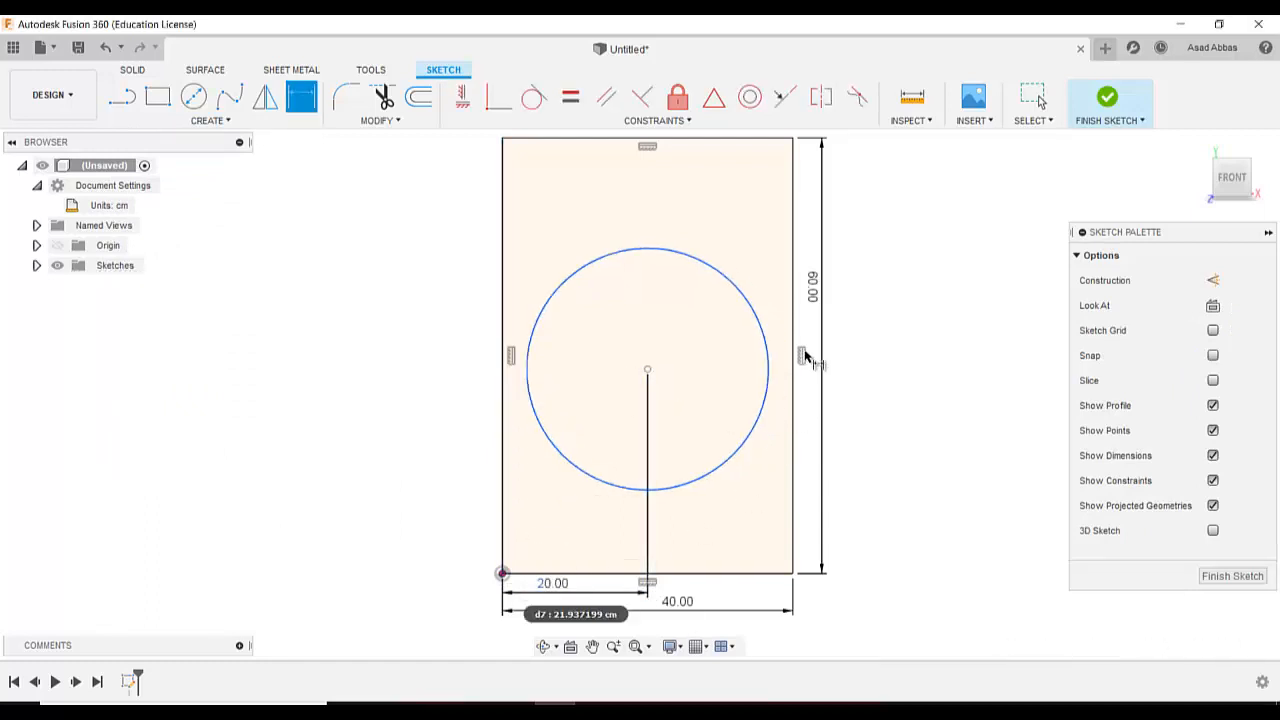
- Dimension the vertical distance from the circle's center to the rectangle's top edge to 30 cm, placing it outside the left edge
left_click(647, 370)
left_click(503, 325)
left_click(443, 318)
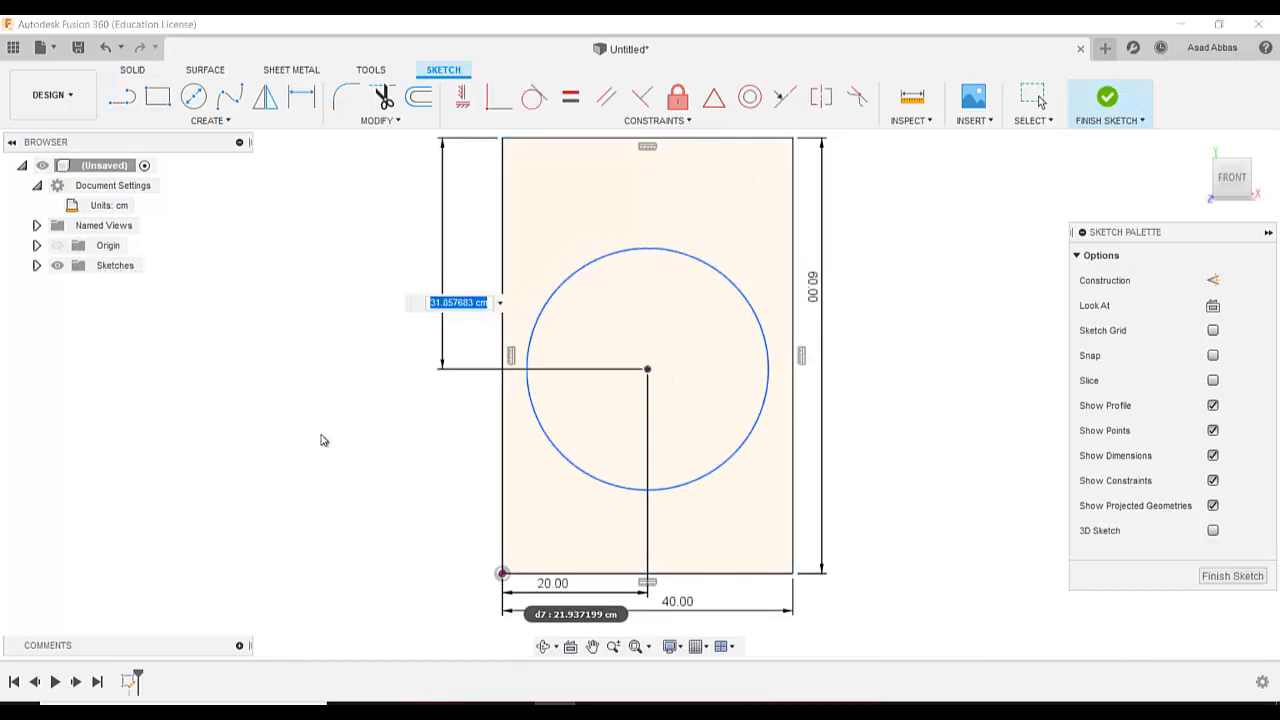
key("Return")
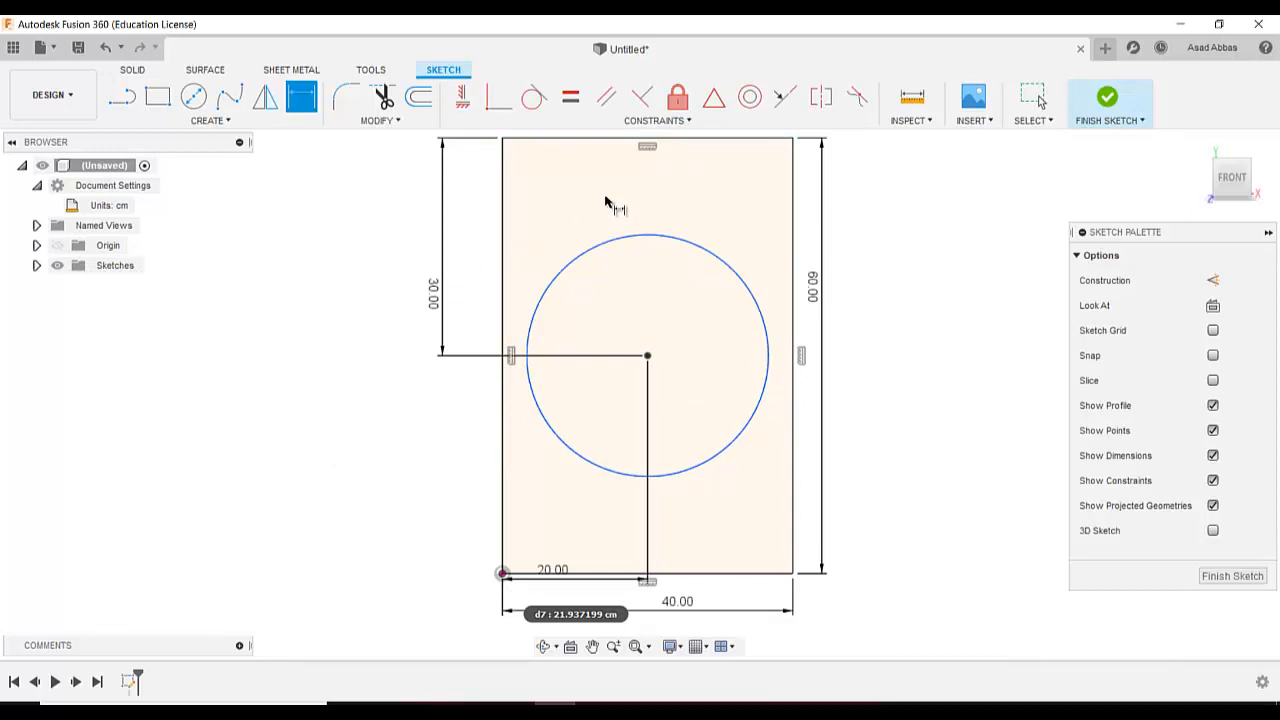
- Dimension the circle's diameter to 35 cm, placing the dimension outside the rectangle on its left side
left_click(543, 290)
left_click(330, 412)
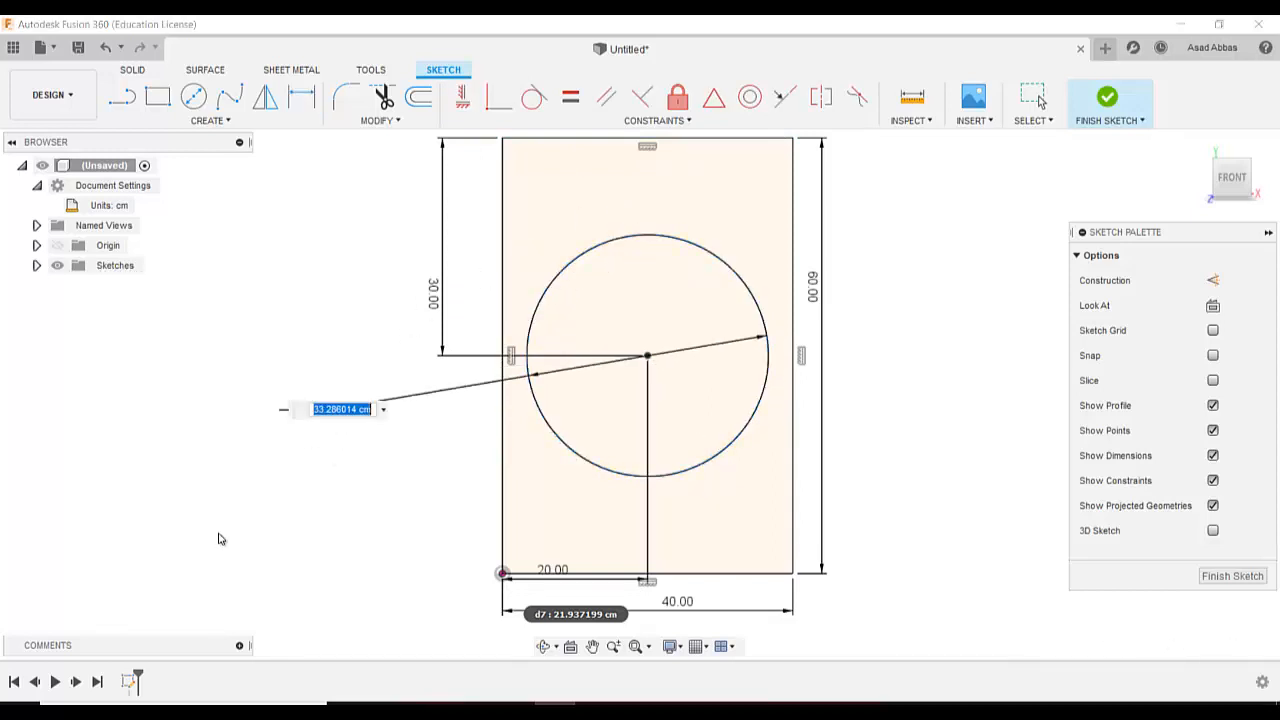
type("35")
key("Return")
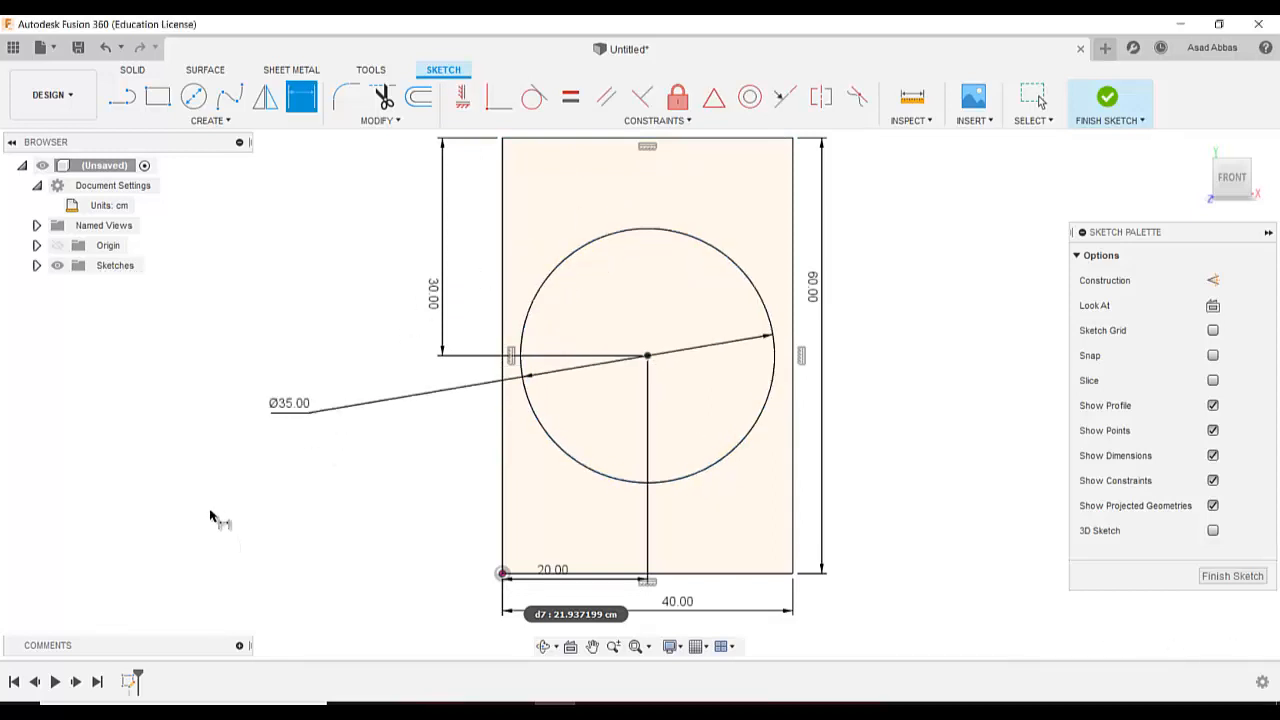
- Reposition the 30 cm and 60 cm vertical dimensions farther outward from the rectangle
scroll(225, 535, "down", 2)
left_click_drag(406, 337, 282, 302)
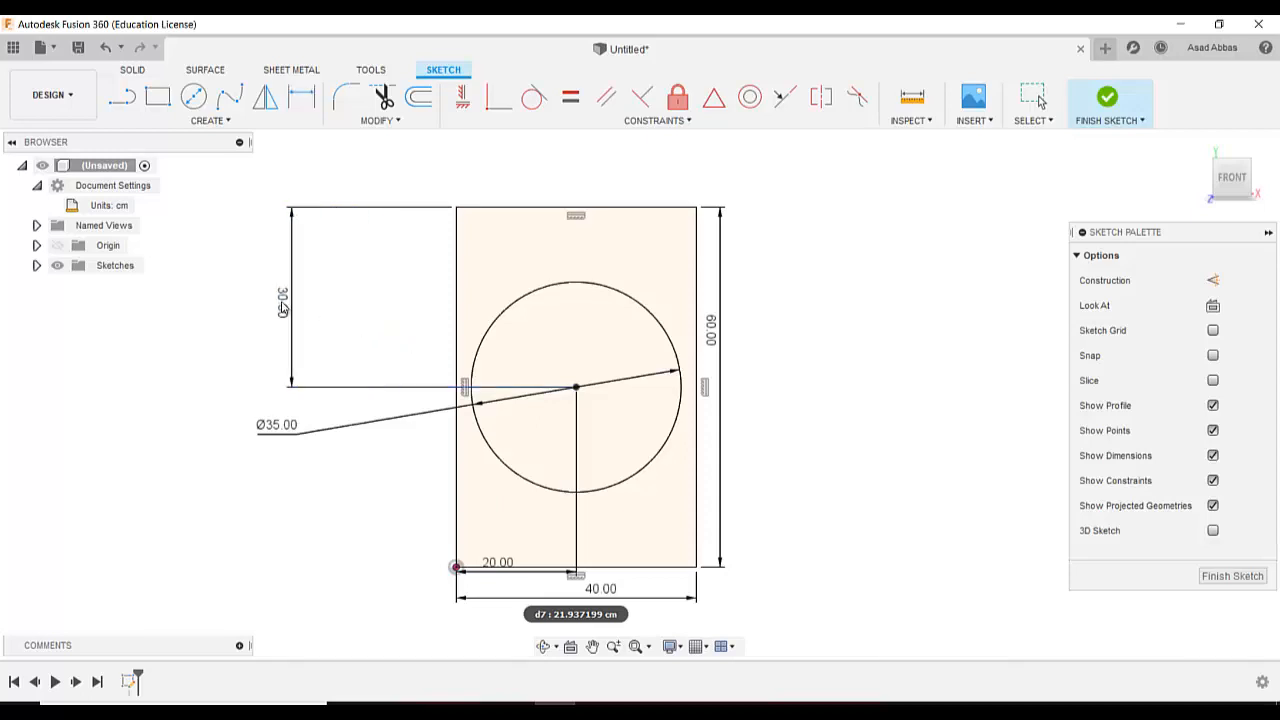
left_click_drag(722, 343, 920, 365)
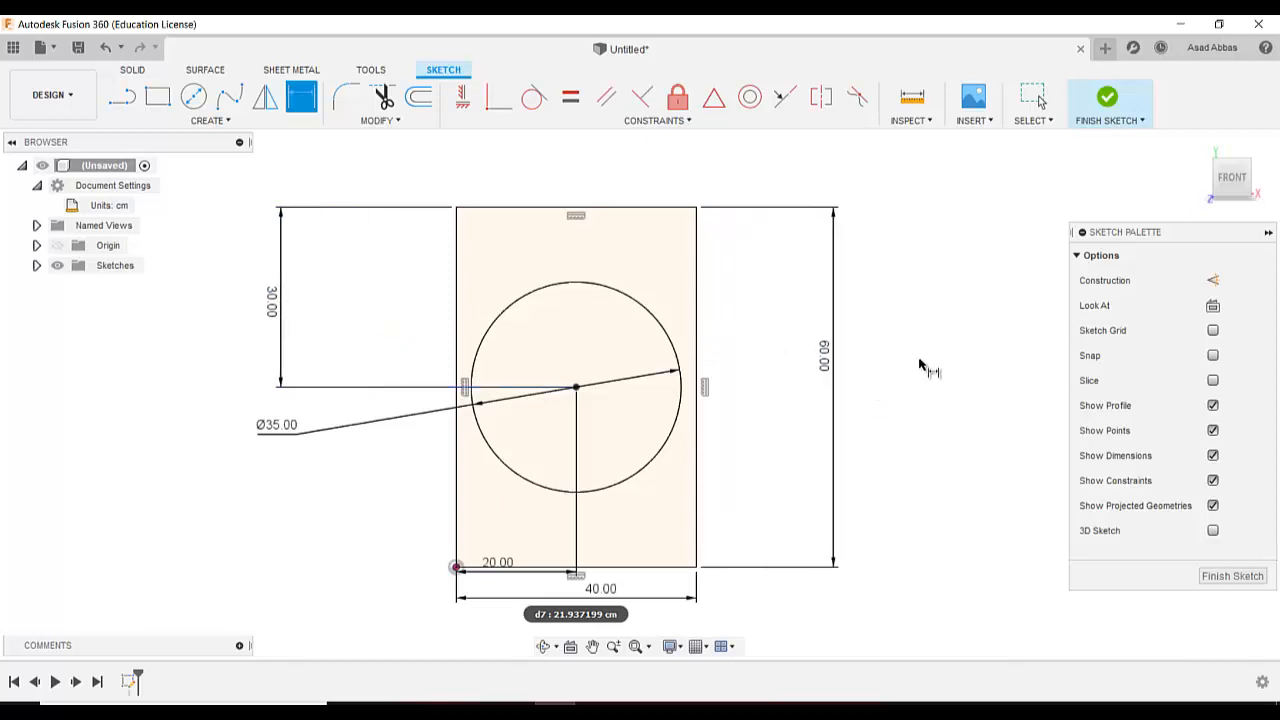
- Draw a six-sided circumscribed polygon with a radius of about 7.3 cm, centered on the circle's topmost point
left_click(207, 120)
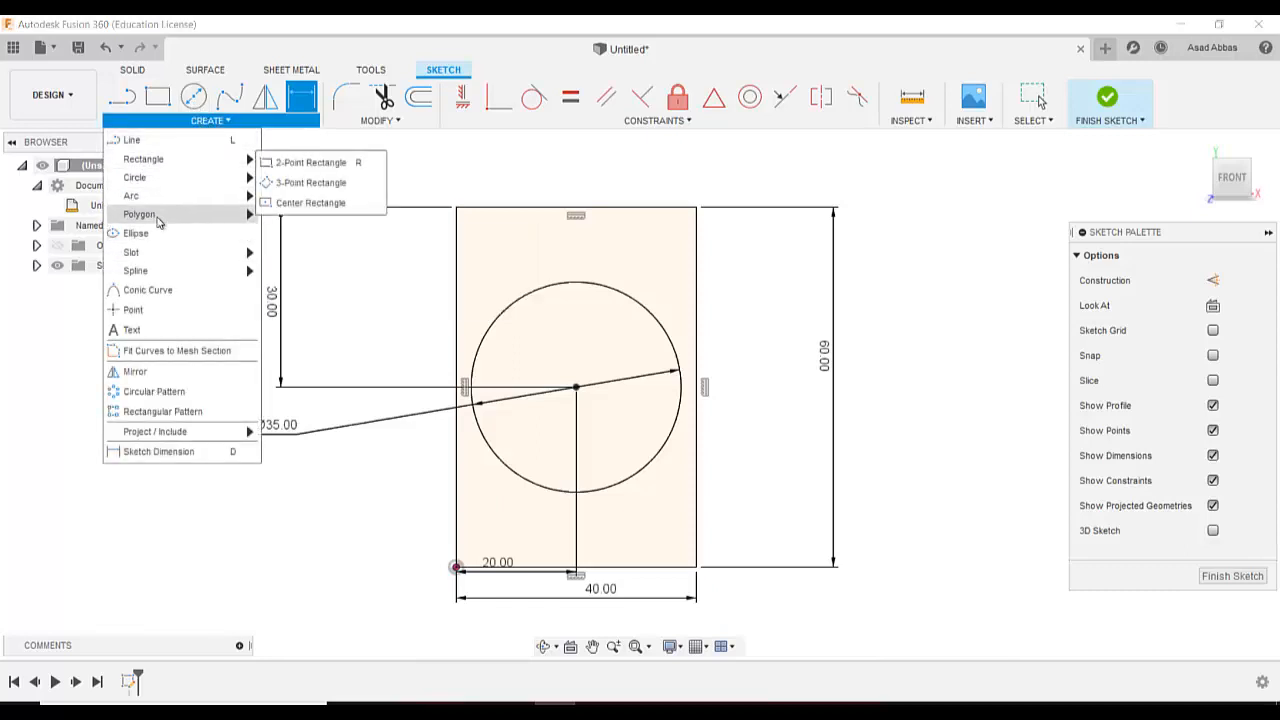
mouse_move(205, 214)
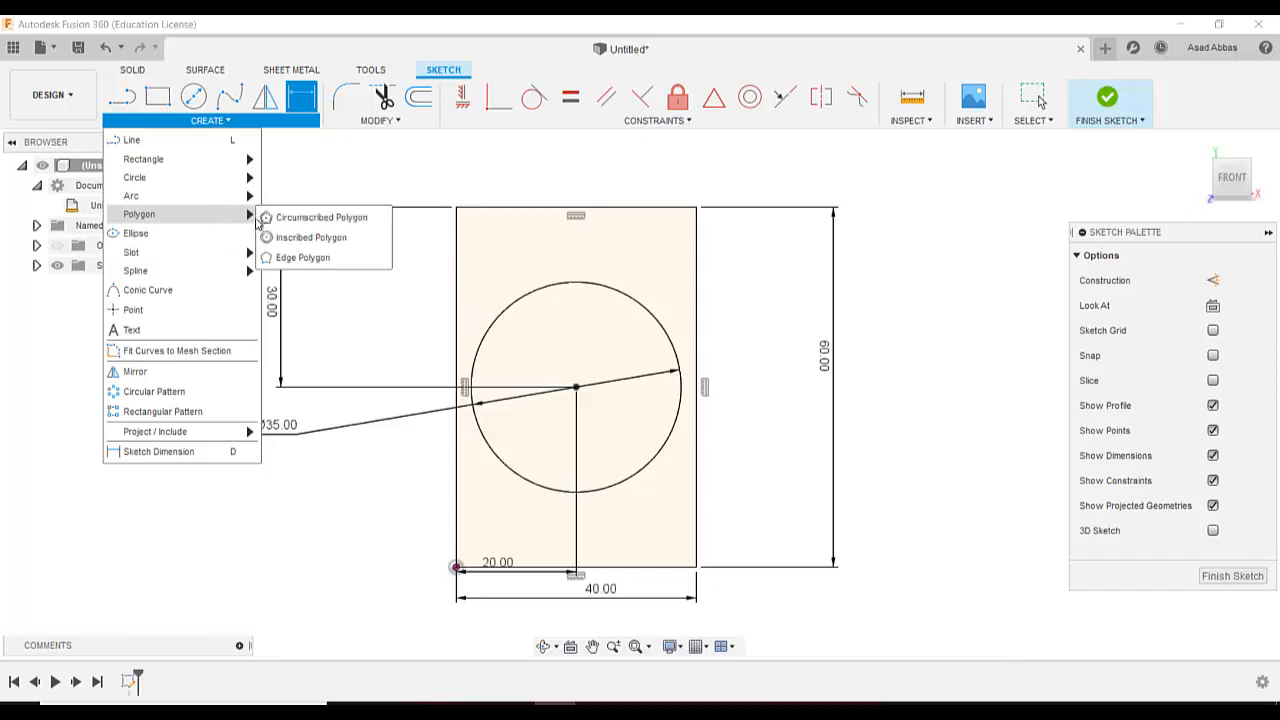
left_click(276, 216)
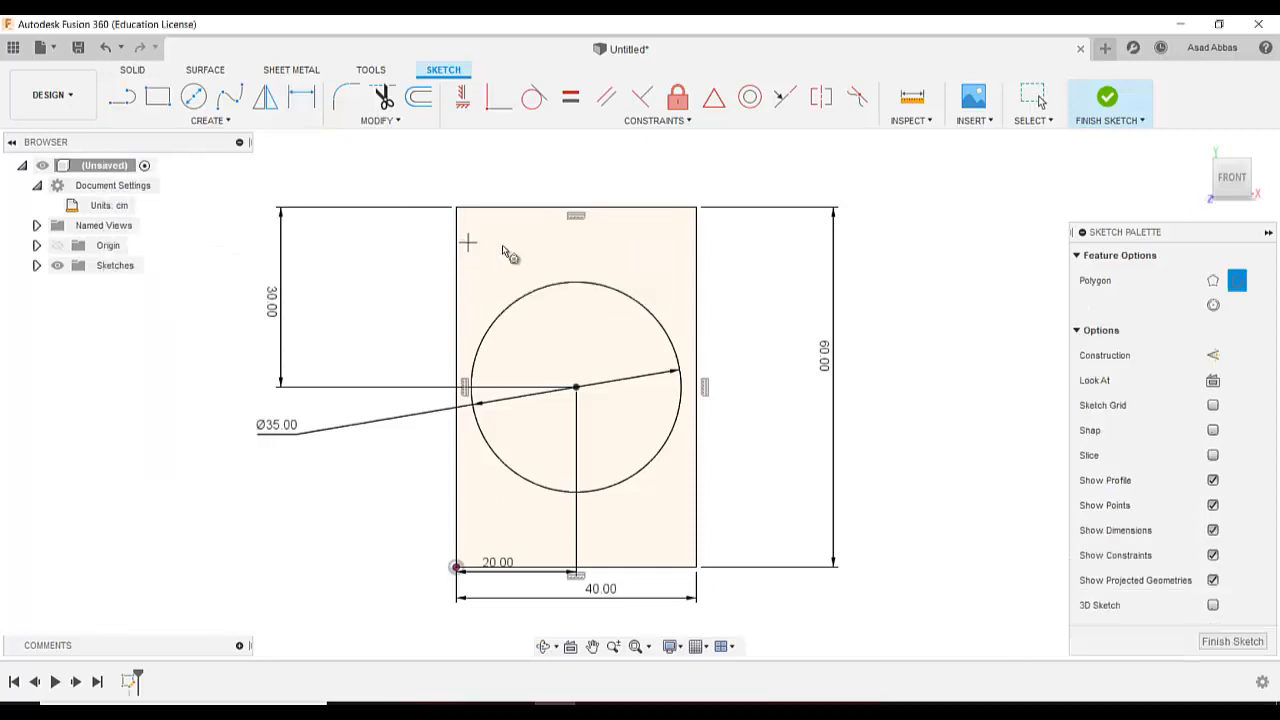
left_click(577, 283)
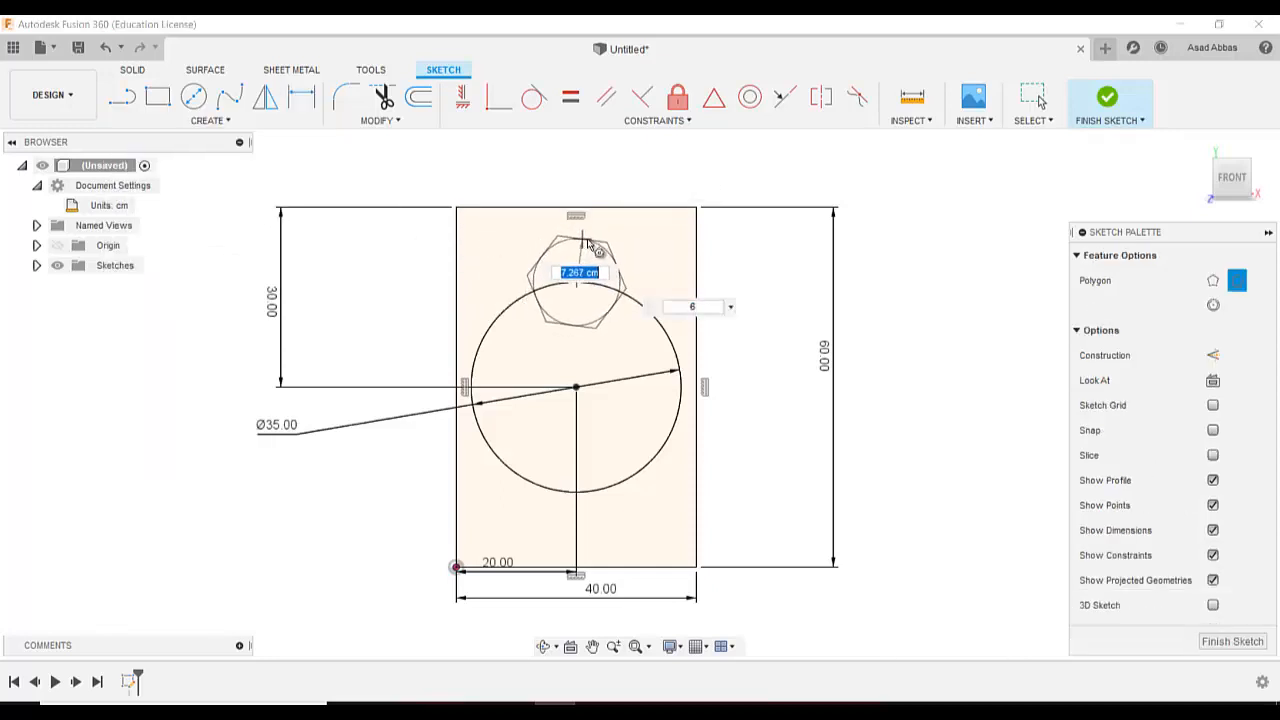
left_click(602, 248)
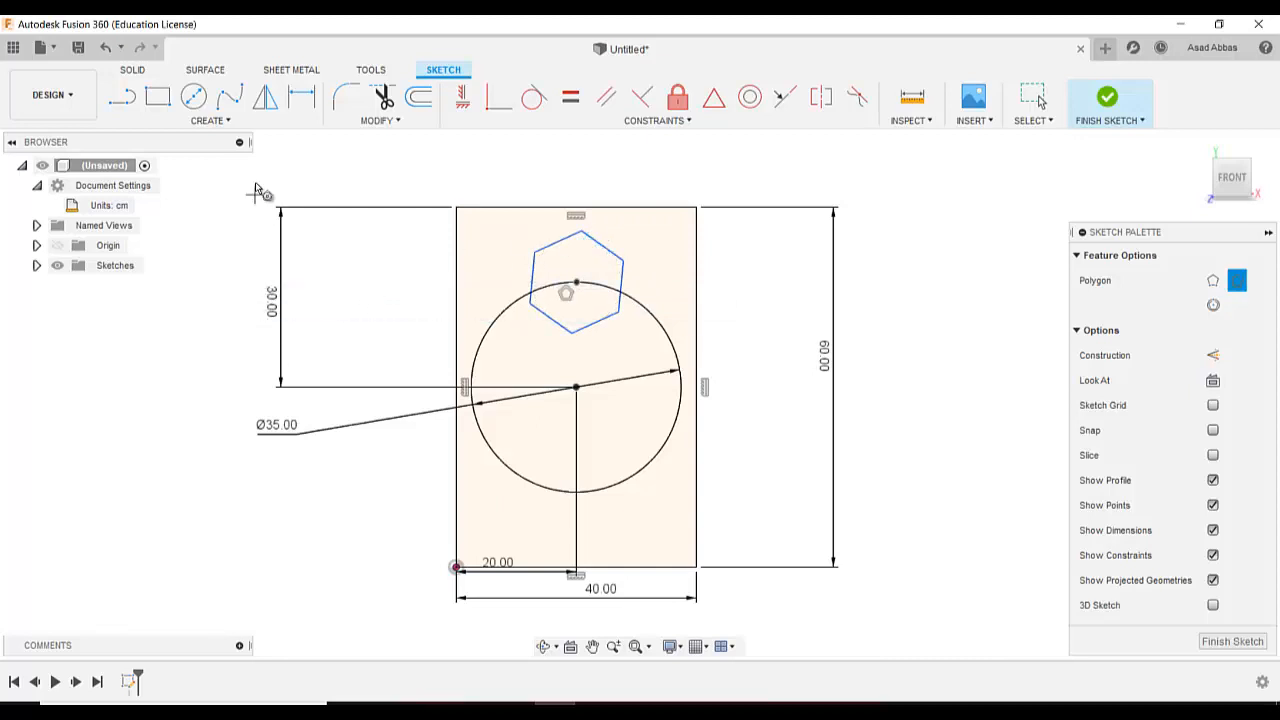
- Apply a Horizontal/Vertical constraint between the hexagon's top vertex and the circle's center
left_click(465, 107)
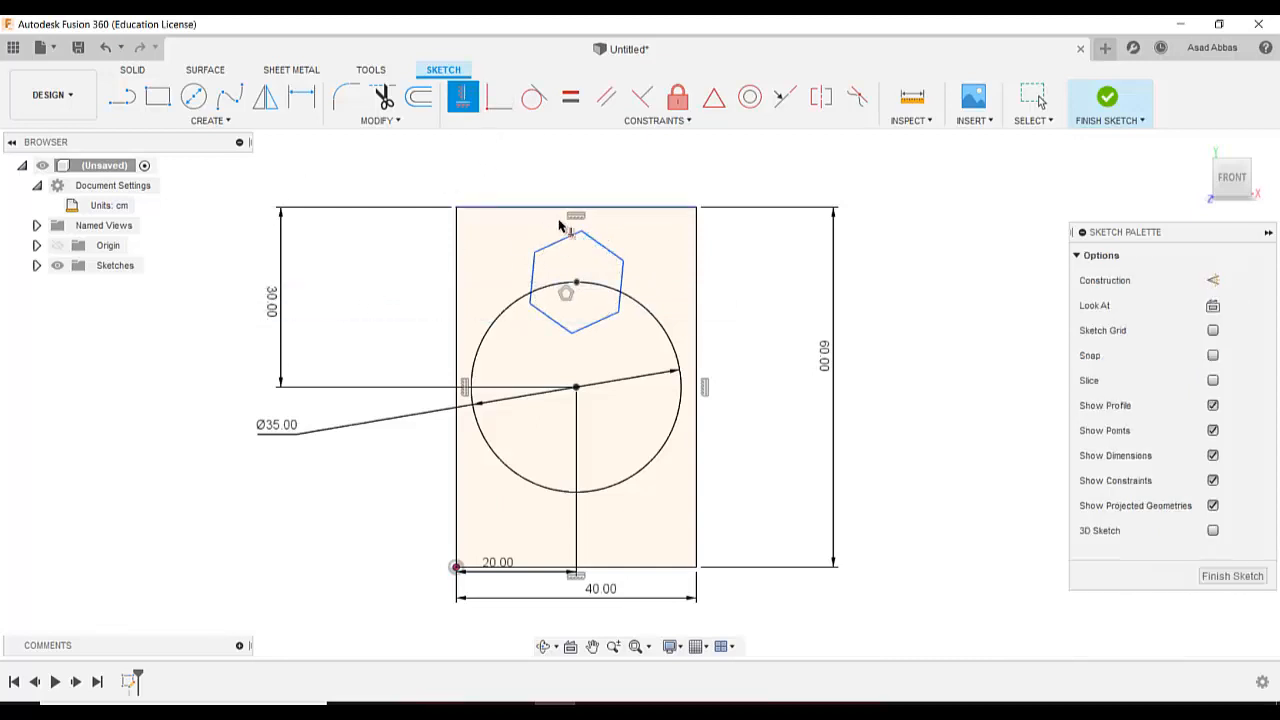
left_click(581, 232)
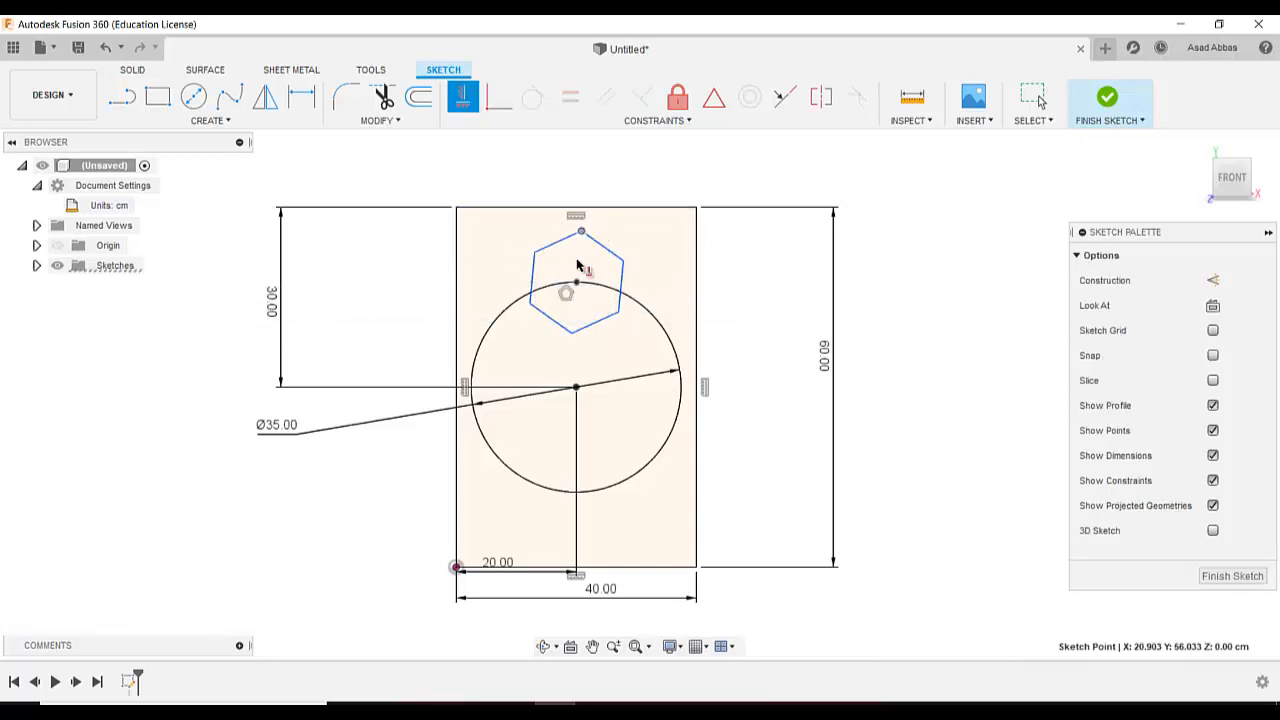
left_click(577, 389)
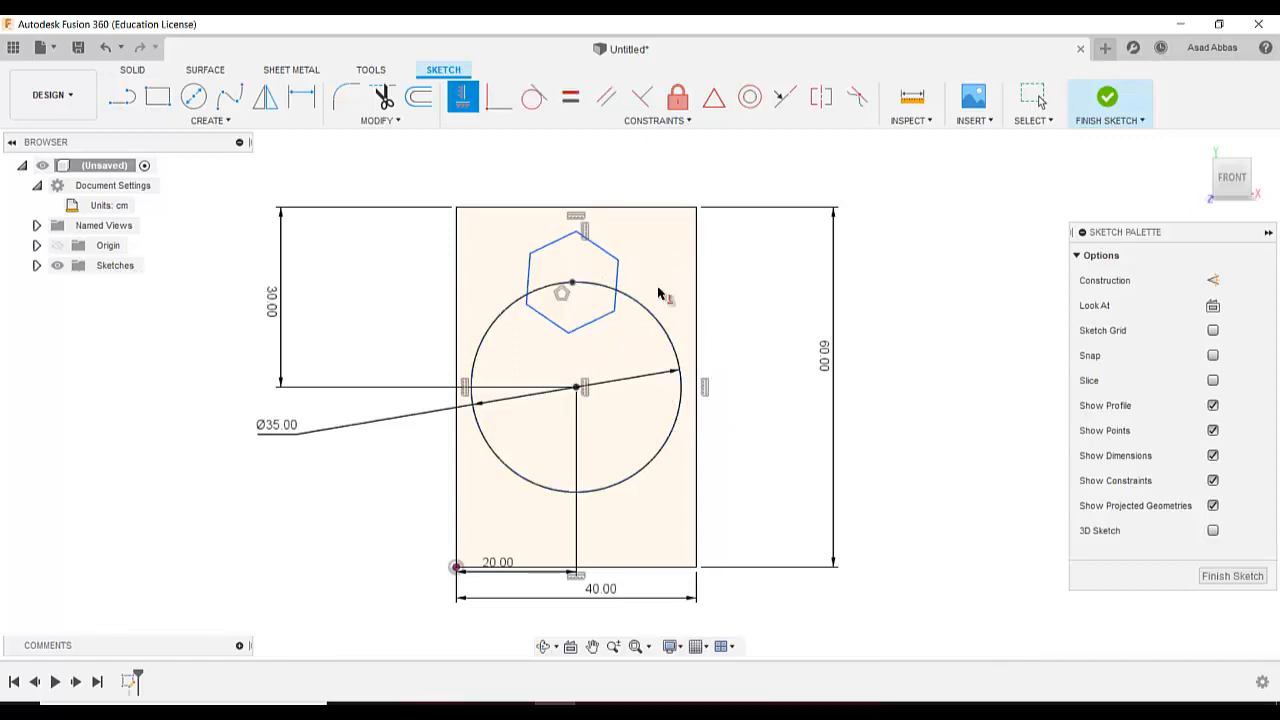
- Dimension the vertical distance between the hexagon's center and its top vertex to 8 cm
scroll(614, 250, "up", 3)
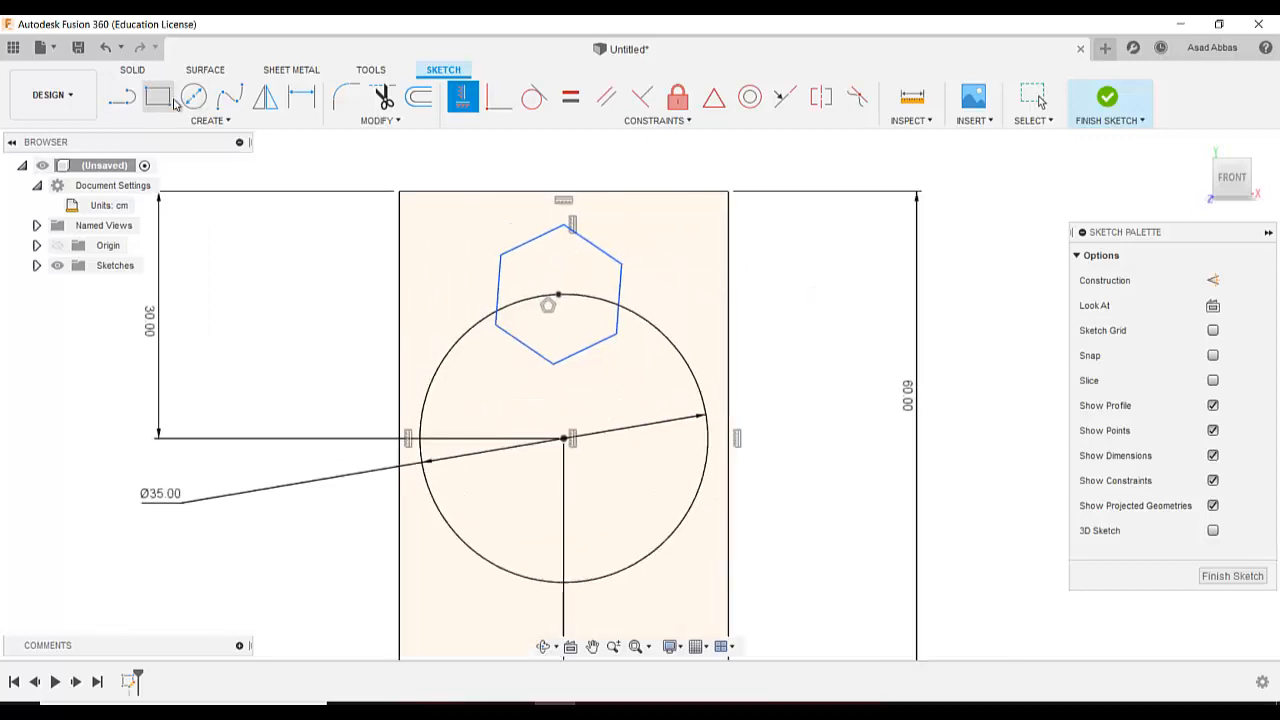
left_click(229, 120)
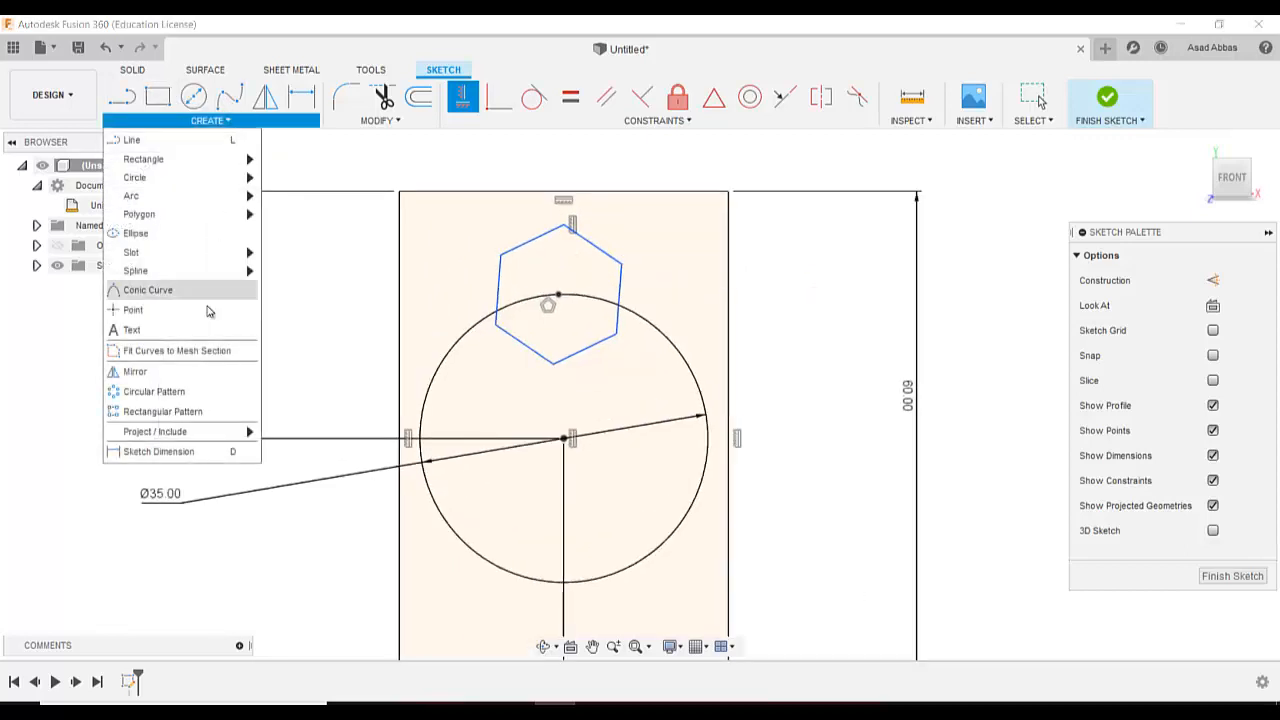
left_click(194, 451)
left_click(559, 294)
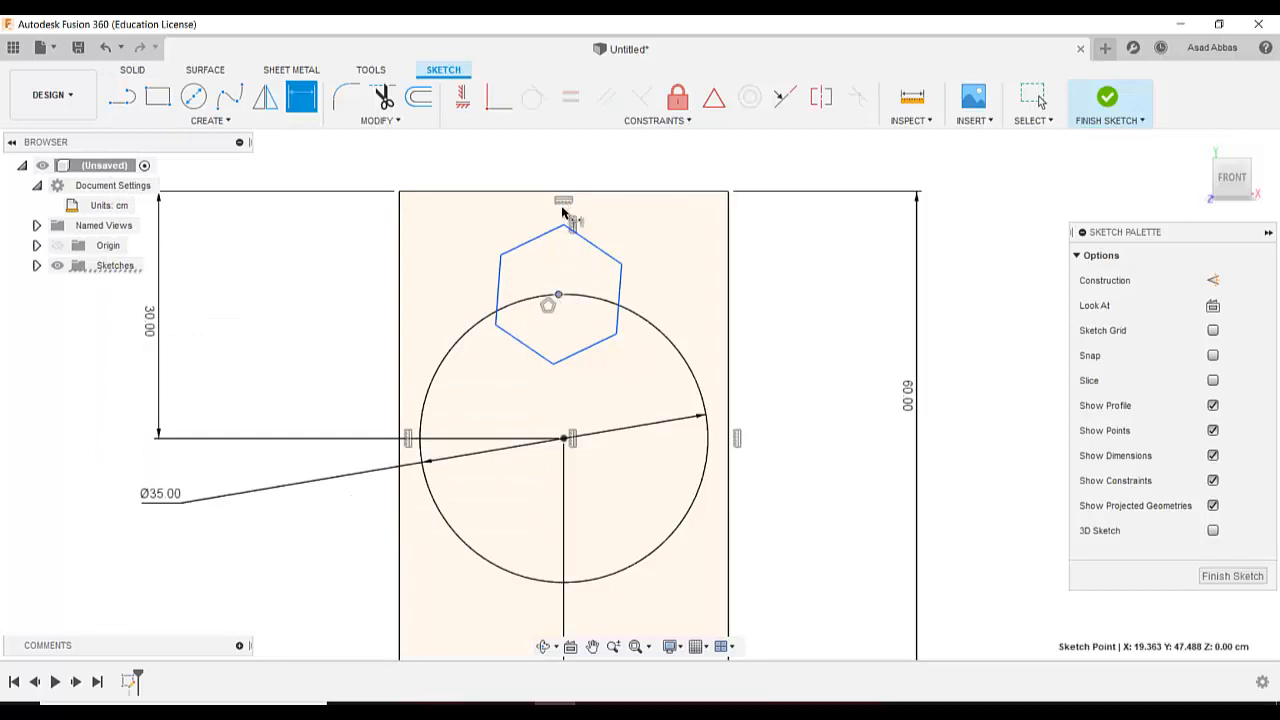
left_click(564, 225)
left_click(800, 258)
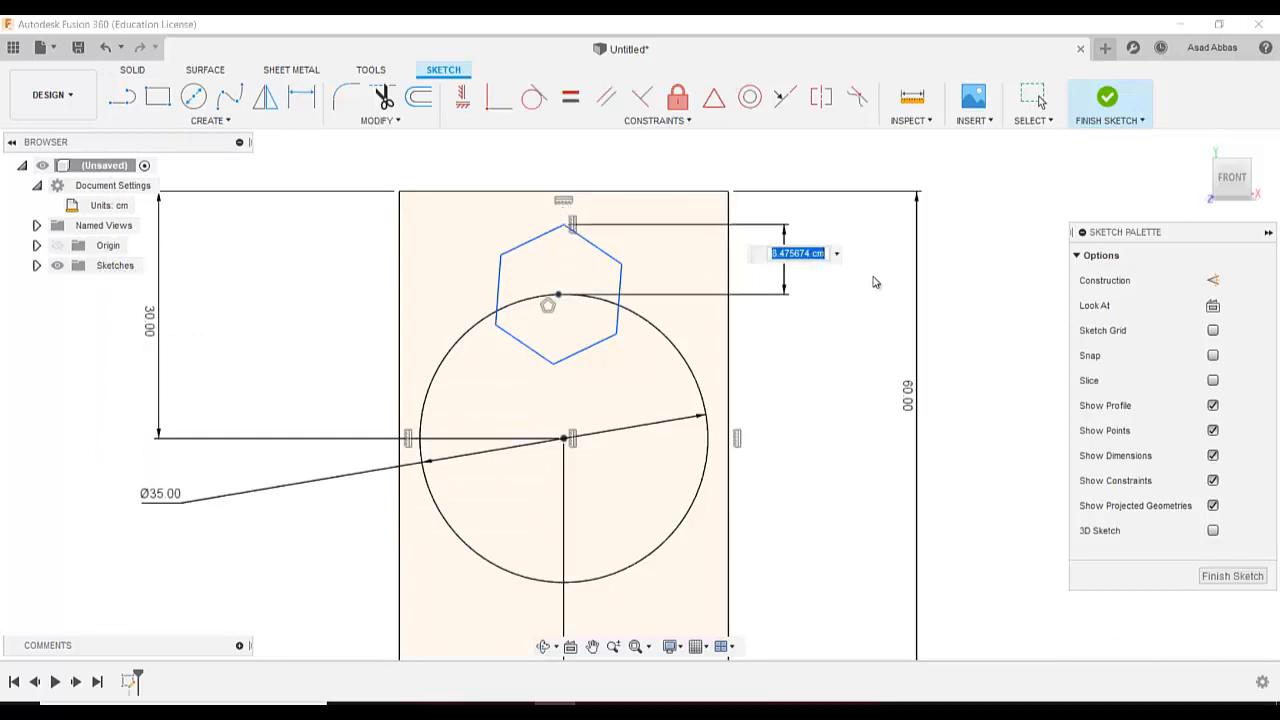
type("8")
key("Return")
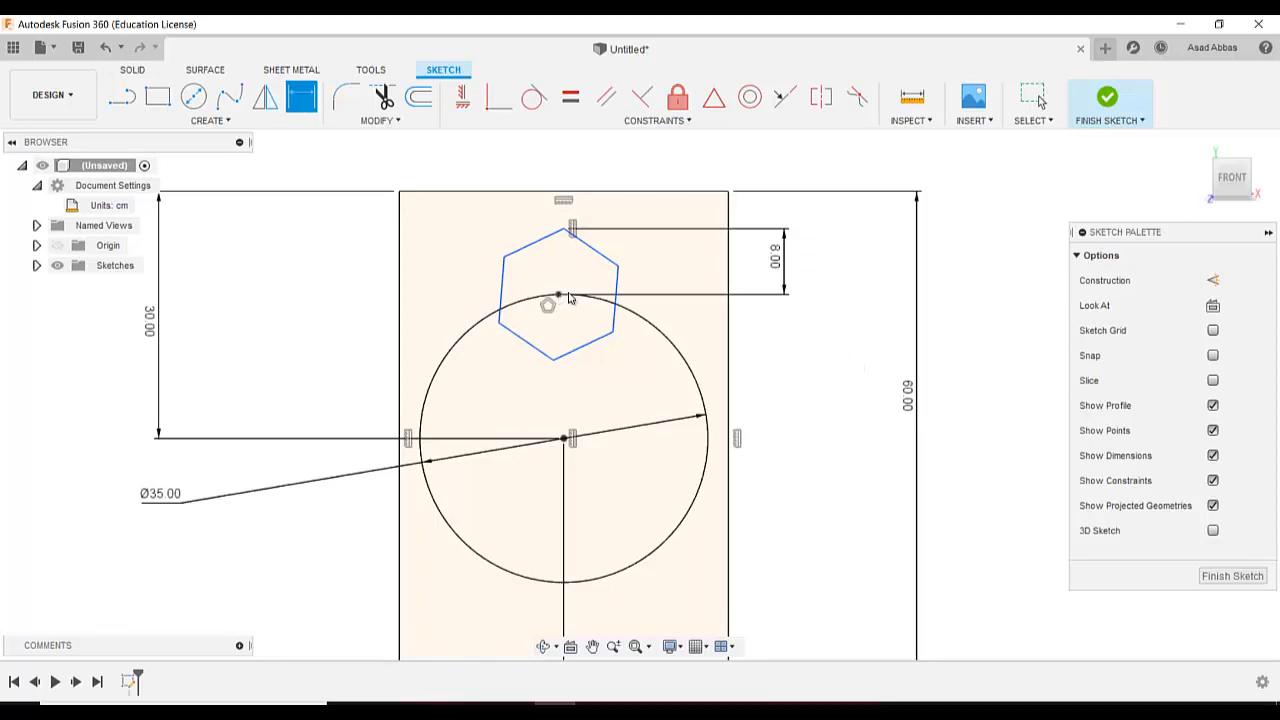
key("Escape")
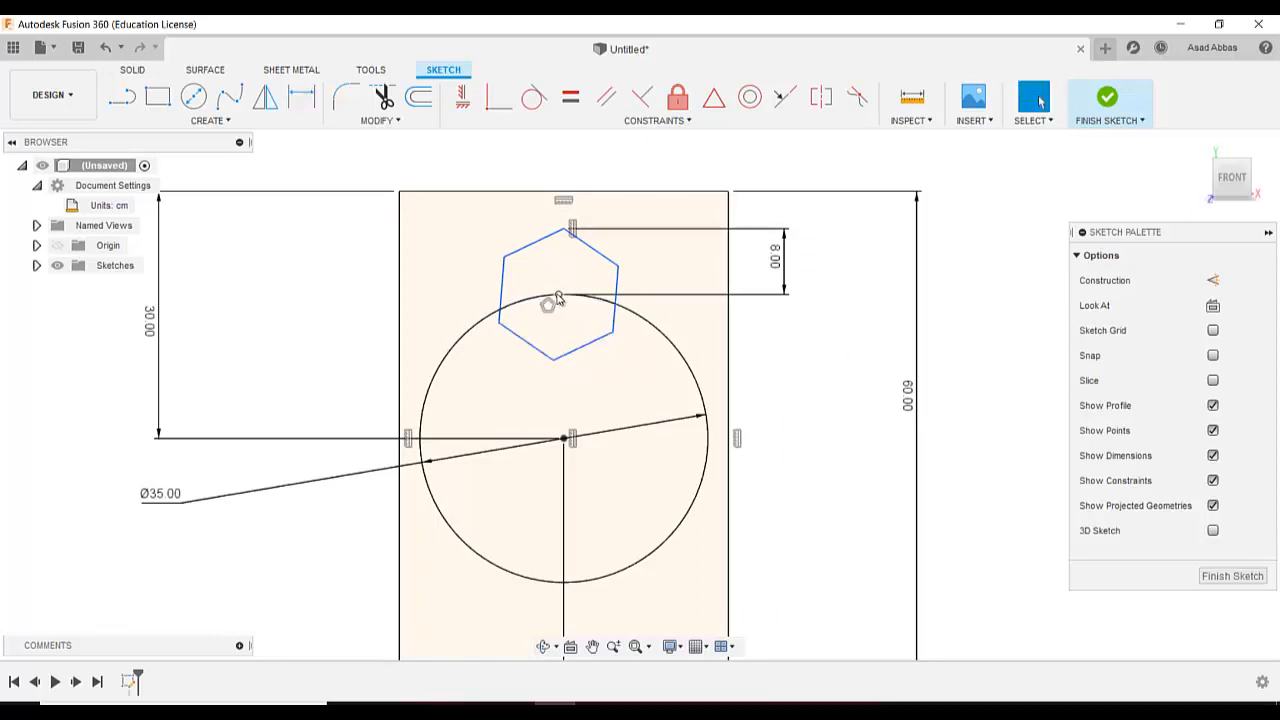
- Shift the hexagon's center left along the circle, and vertically constrain it to the circle's center
mouse_move(559, 294)
left_mouse_down()
mouse_move(650, 320)
mouse_move(541, 296)
left_mouse_up()
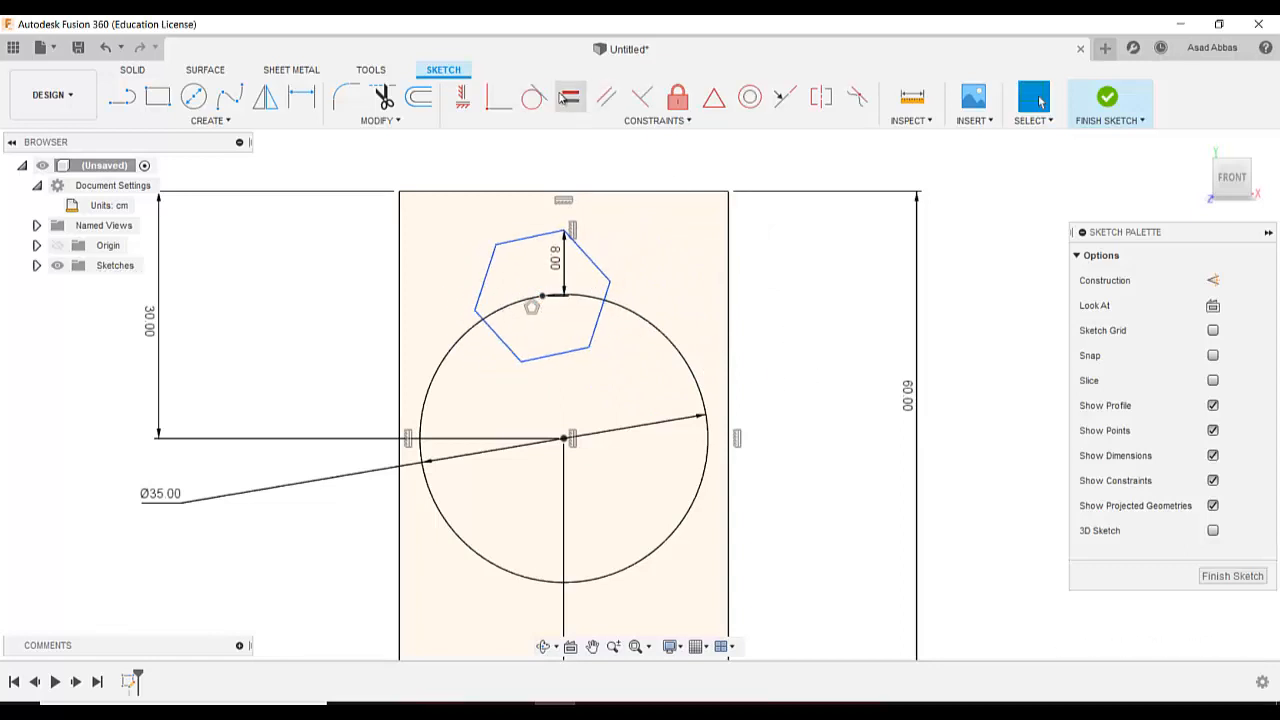
left_click(473, 109)
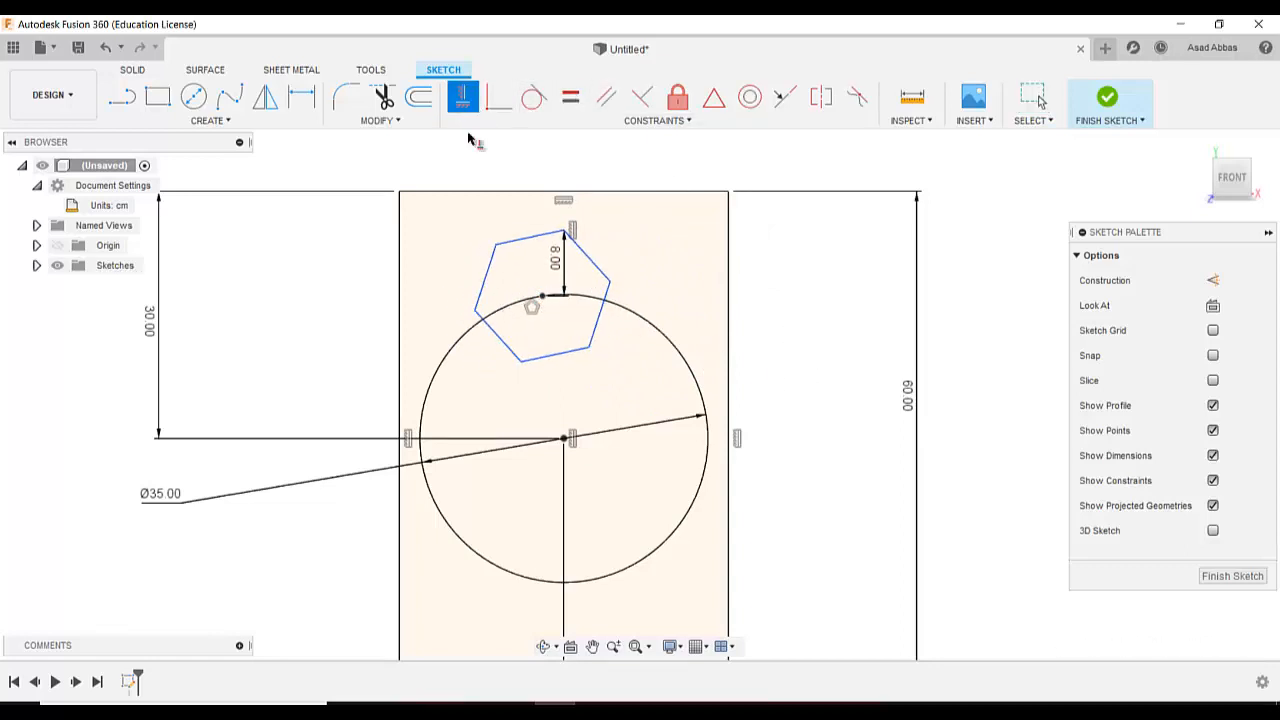
left_click(542, 297)
left_click(565, 438)
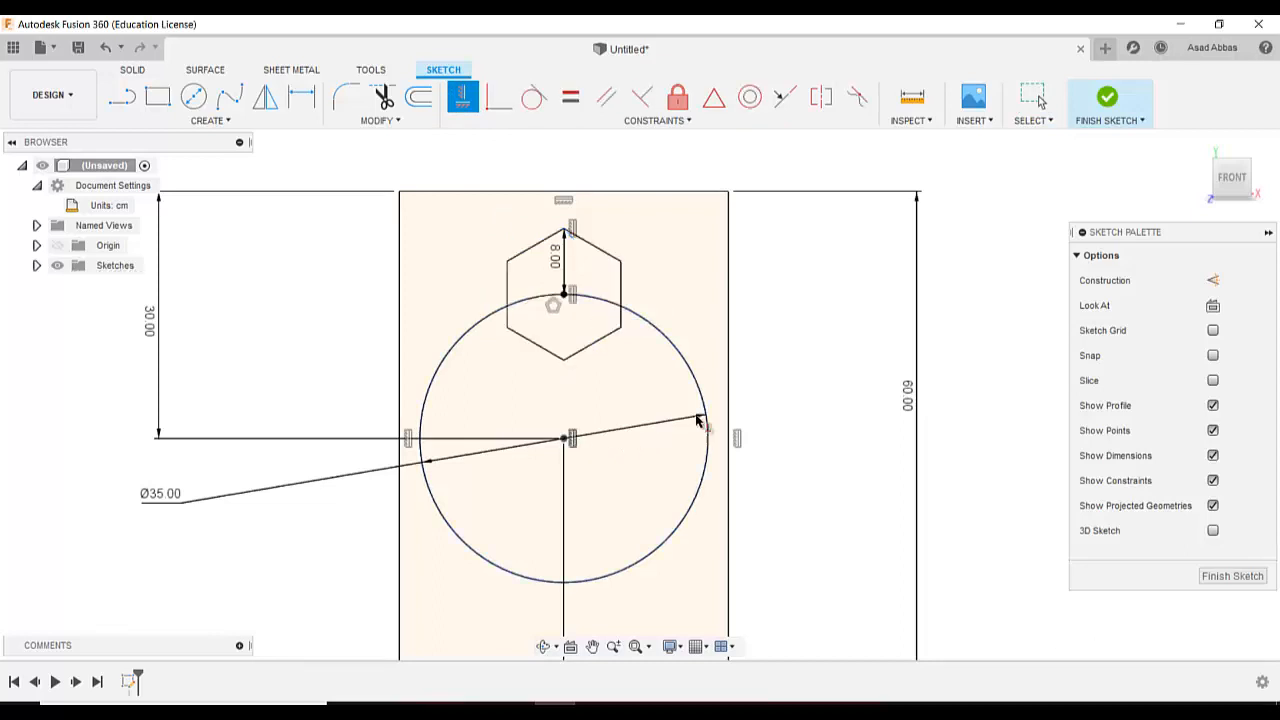
- Set the vertical dimension between the hexagon's center and its top vertex to 4 cm
scroll(843, 300, "down", 1)
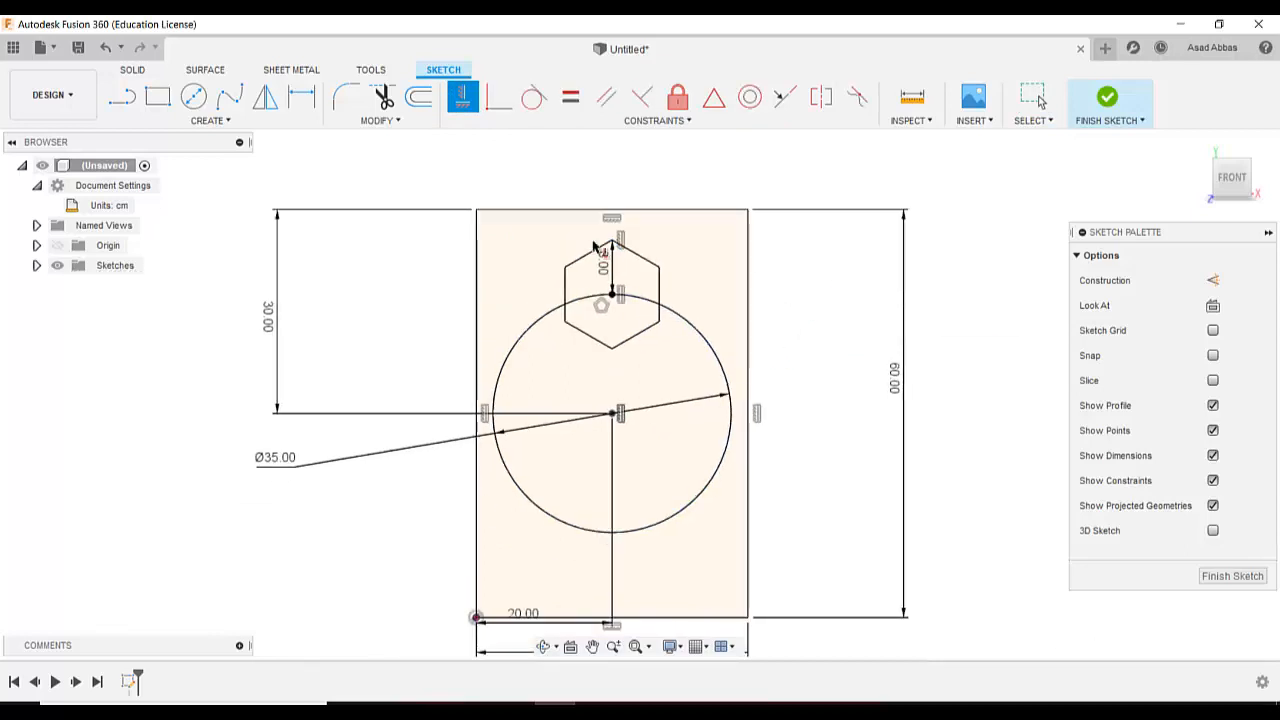
left_click(1033, 96)
double_click(606, 268)
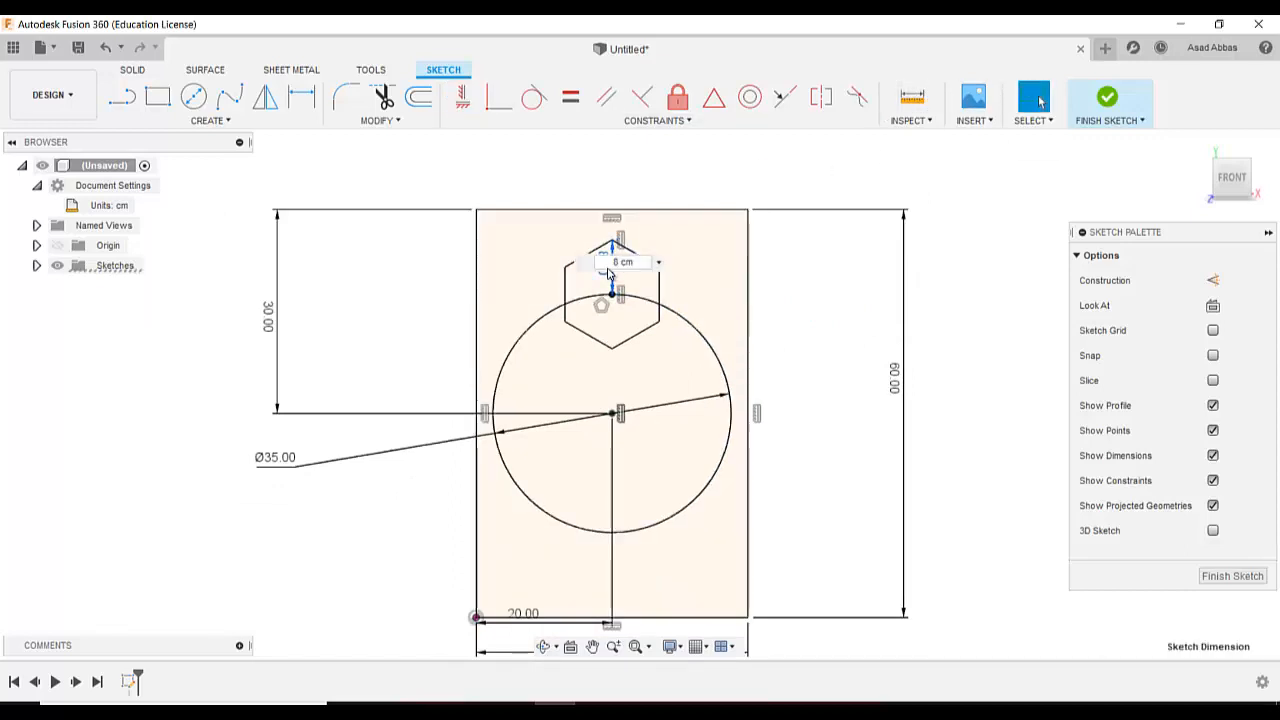
type("4")
key("Return")
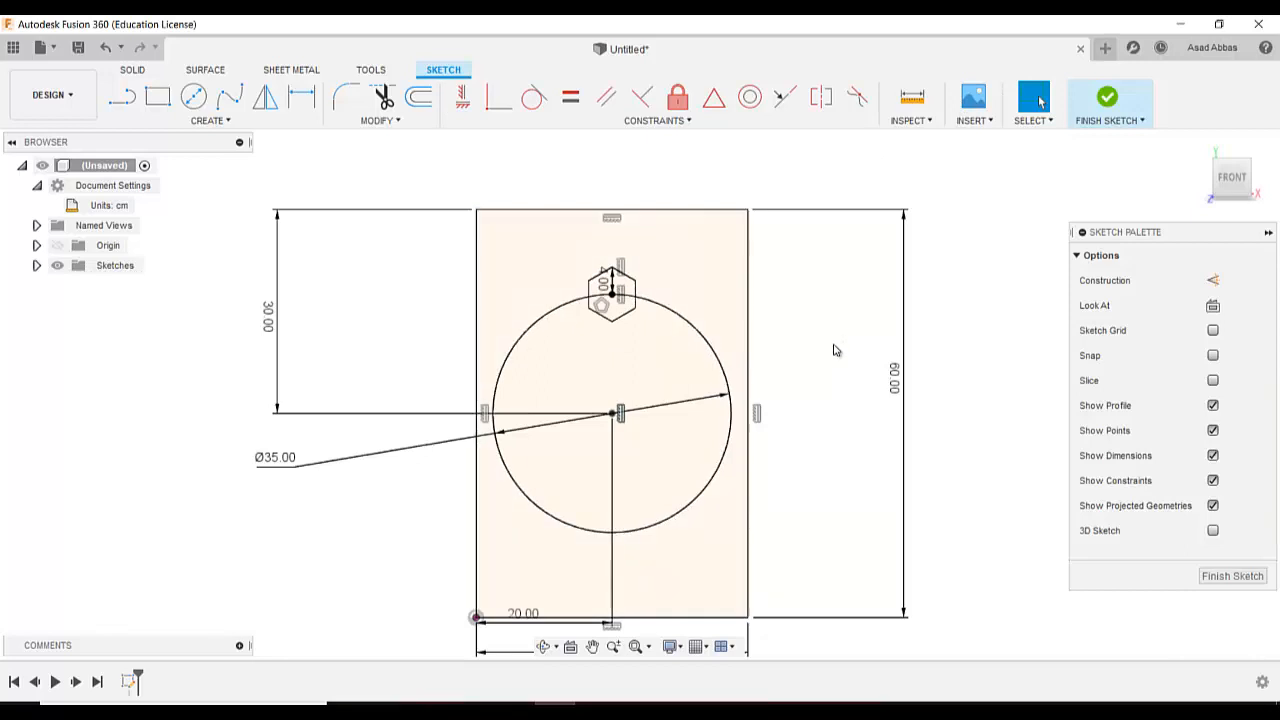
- Start a circular sketch pattern with all six edges of the hexagon as its objects
left_click(210, 120)
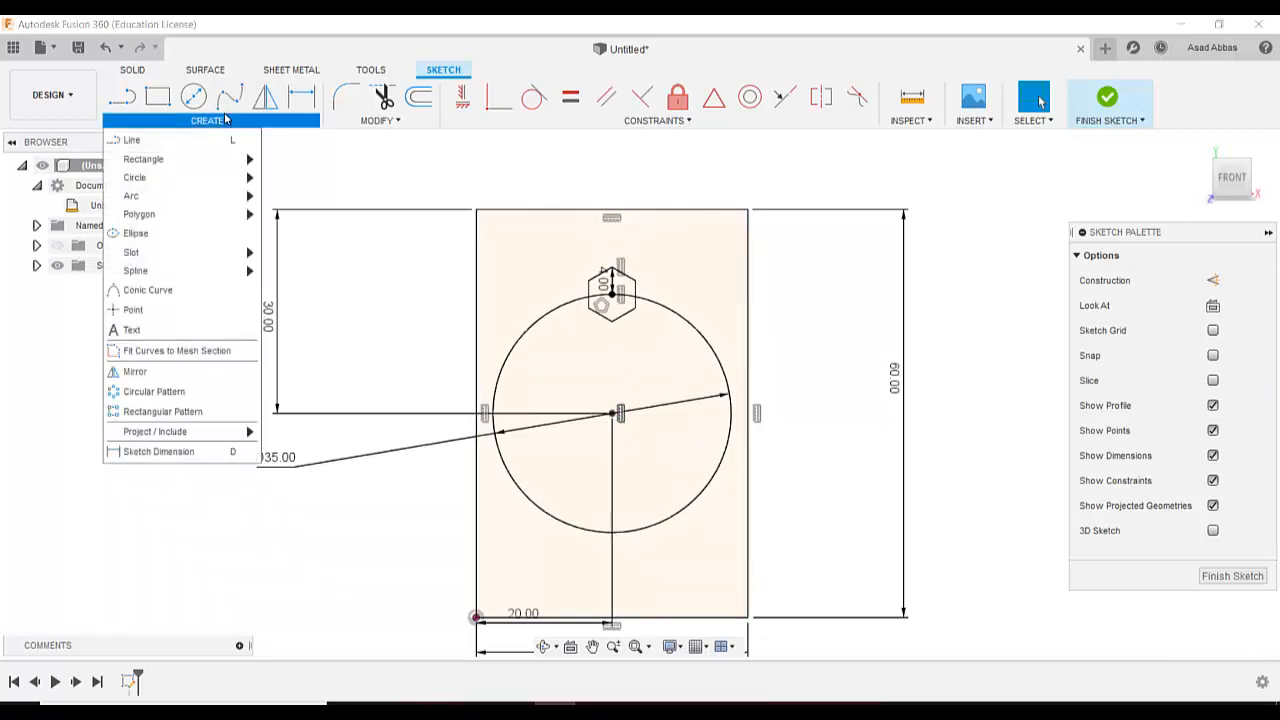
left_click(160, 392)
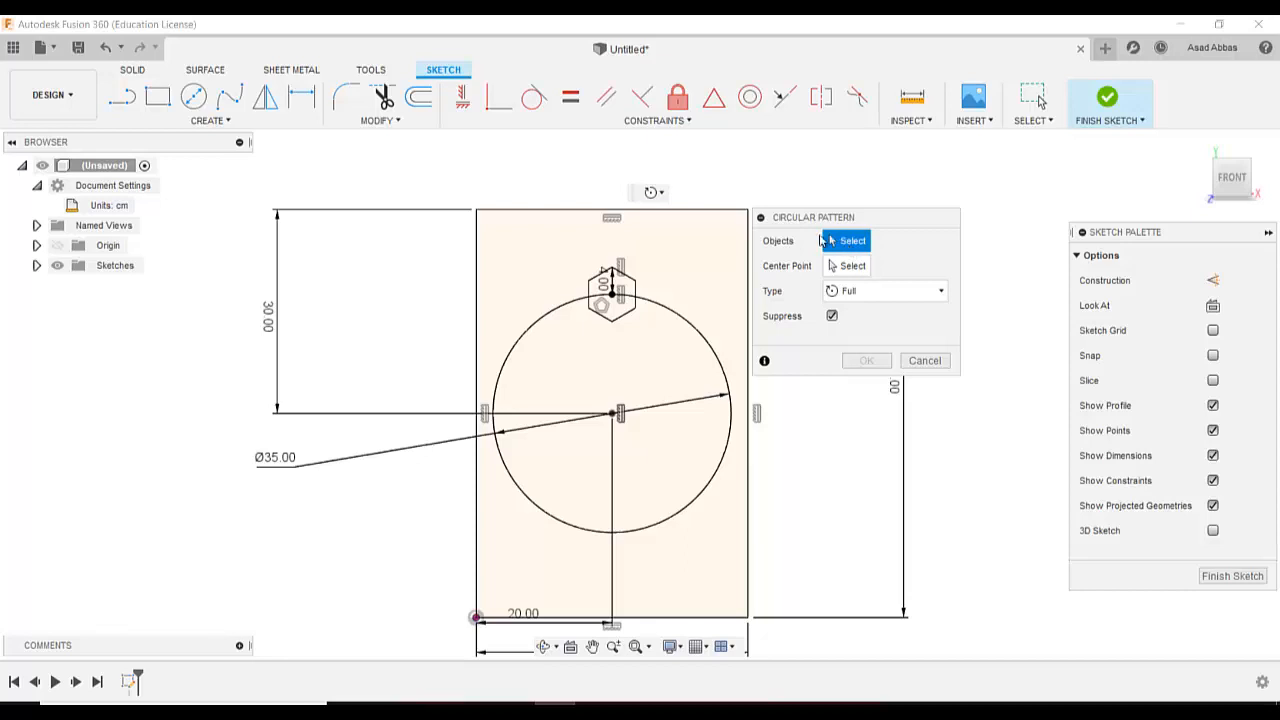
left_click(637, 295)
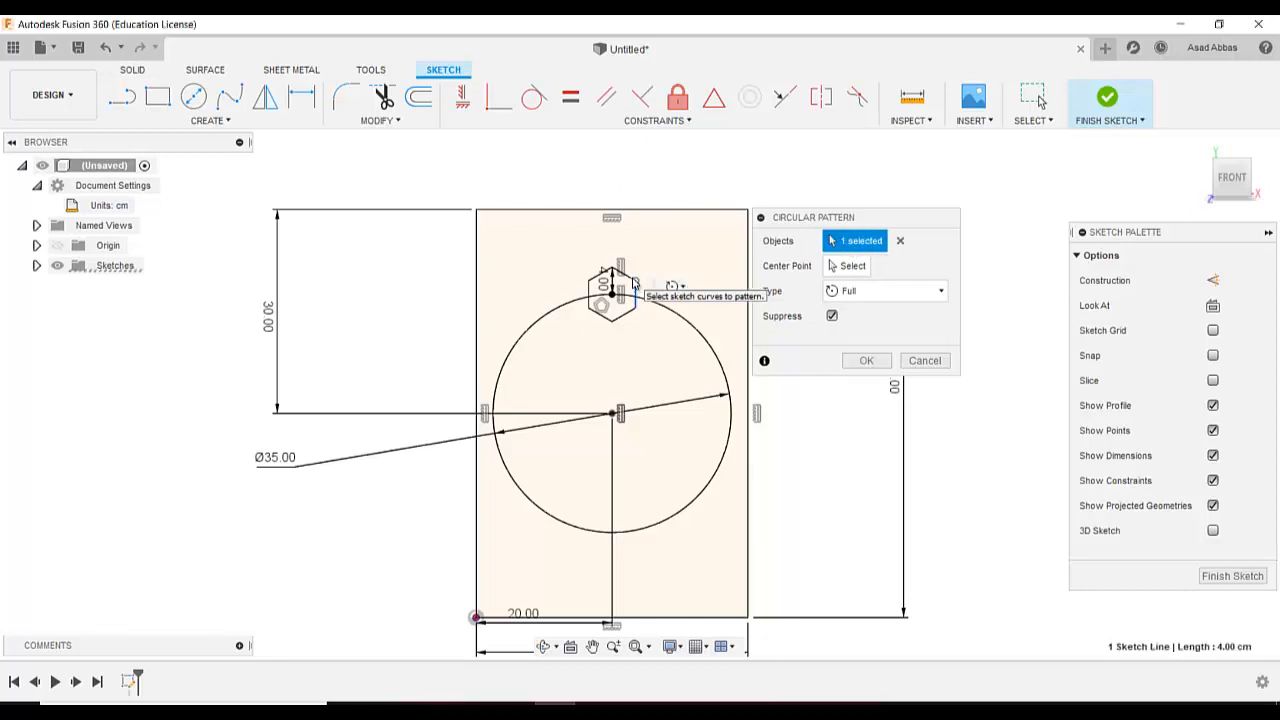
left_click(622, 276)
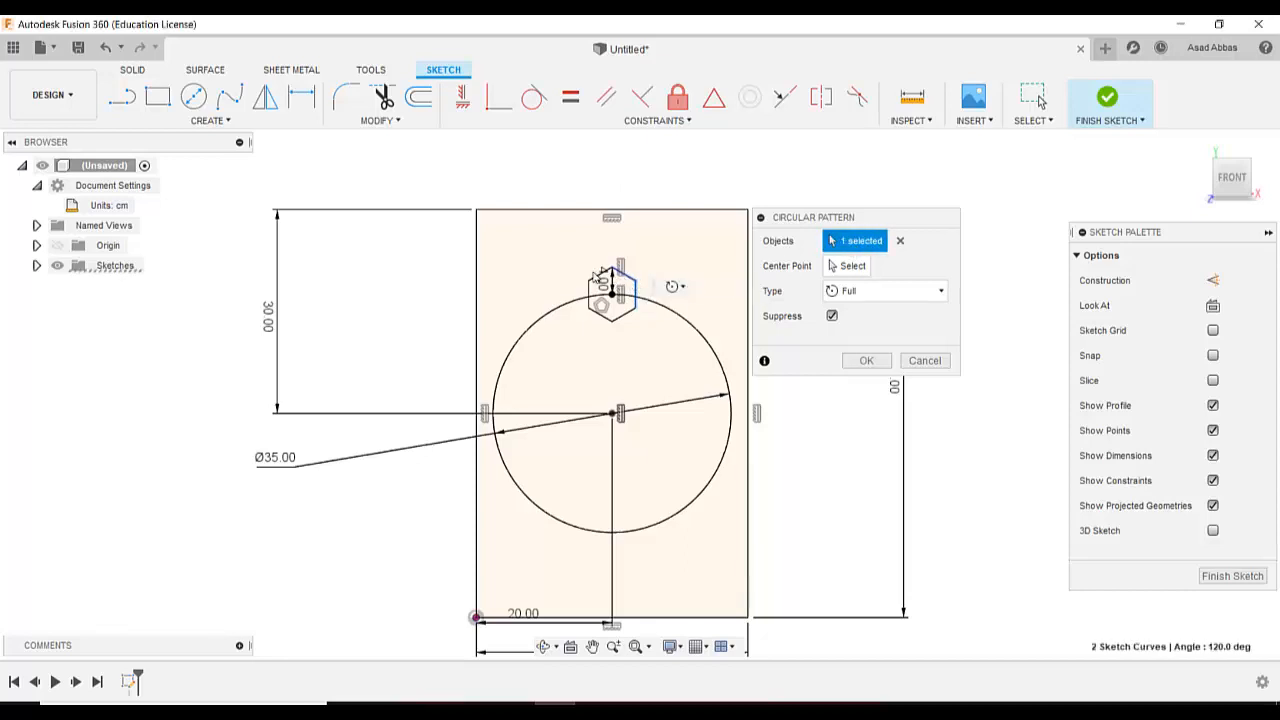
left_click(594, 281)
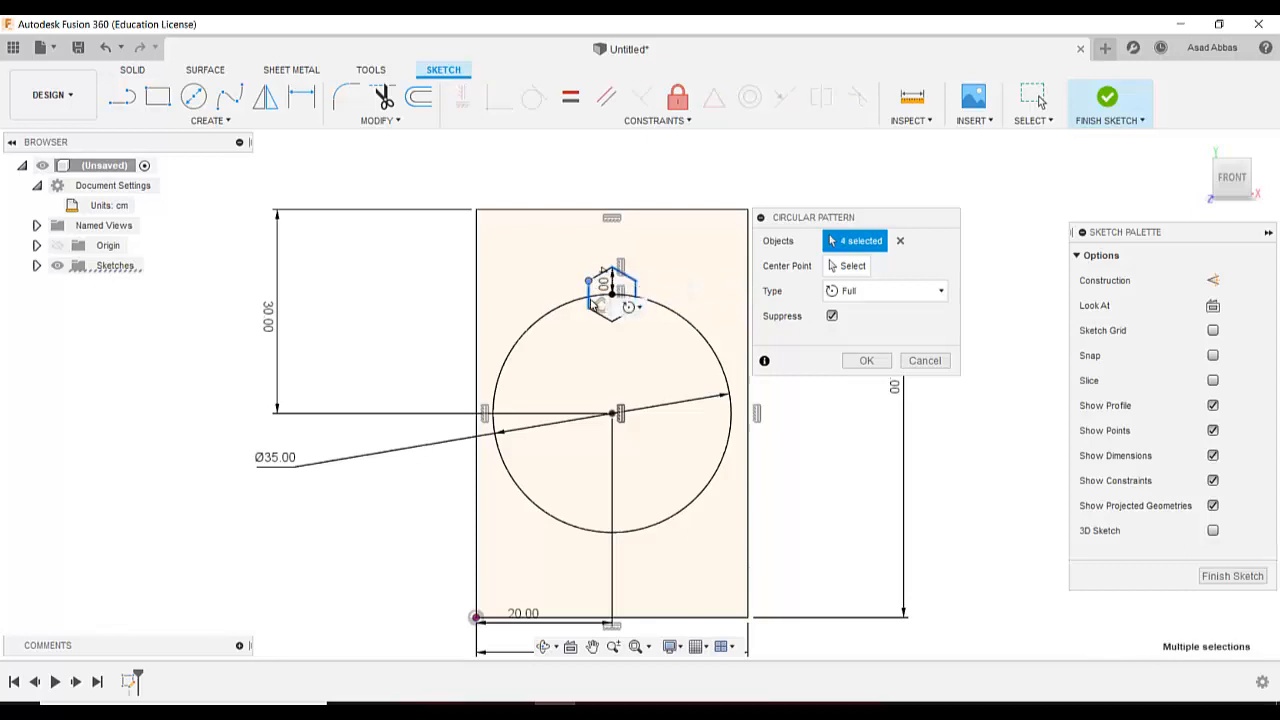
left_click(900, 240)
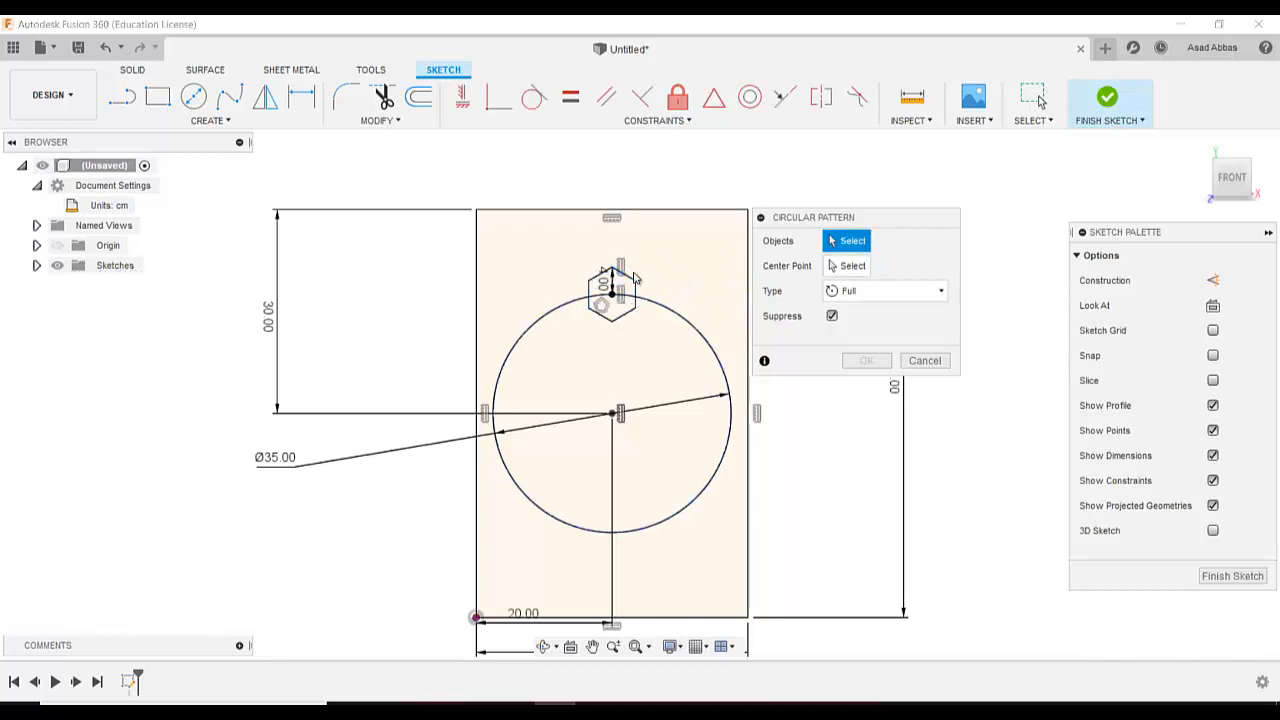
scroll(632, 283, "up", 5)
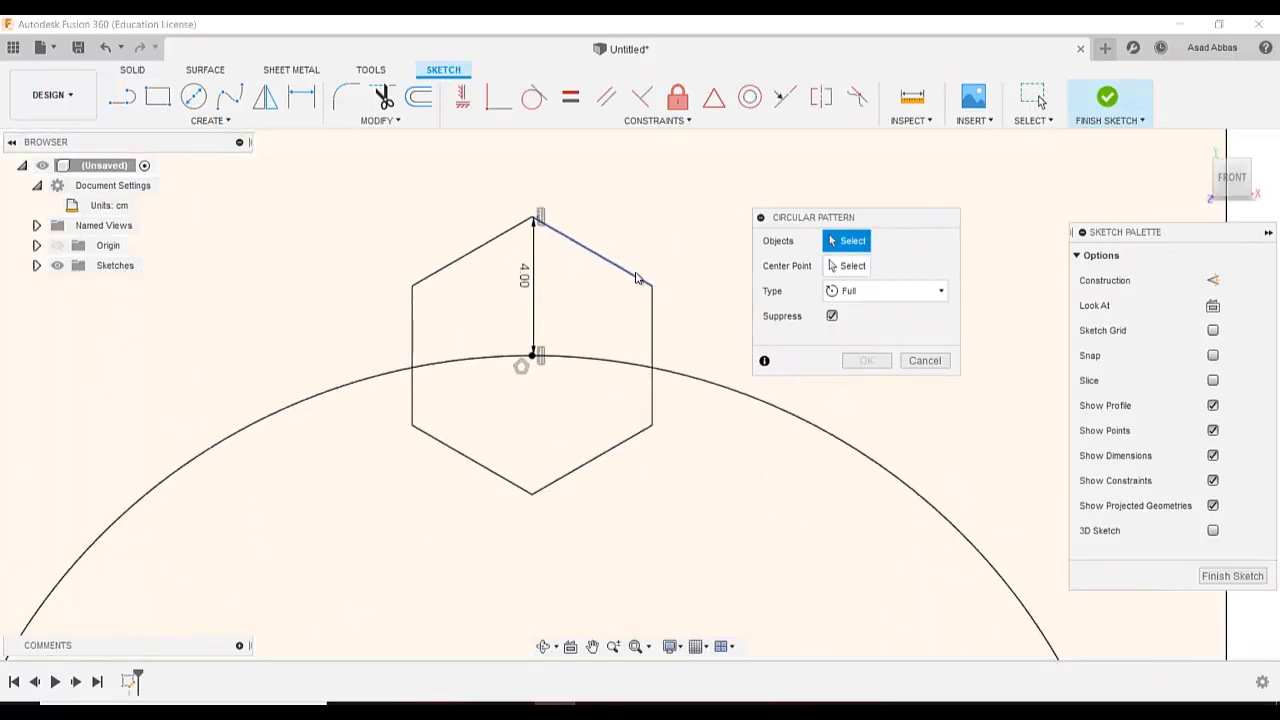
left_click(638, 284)
left_click(650, 316)
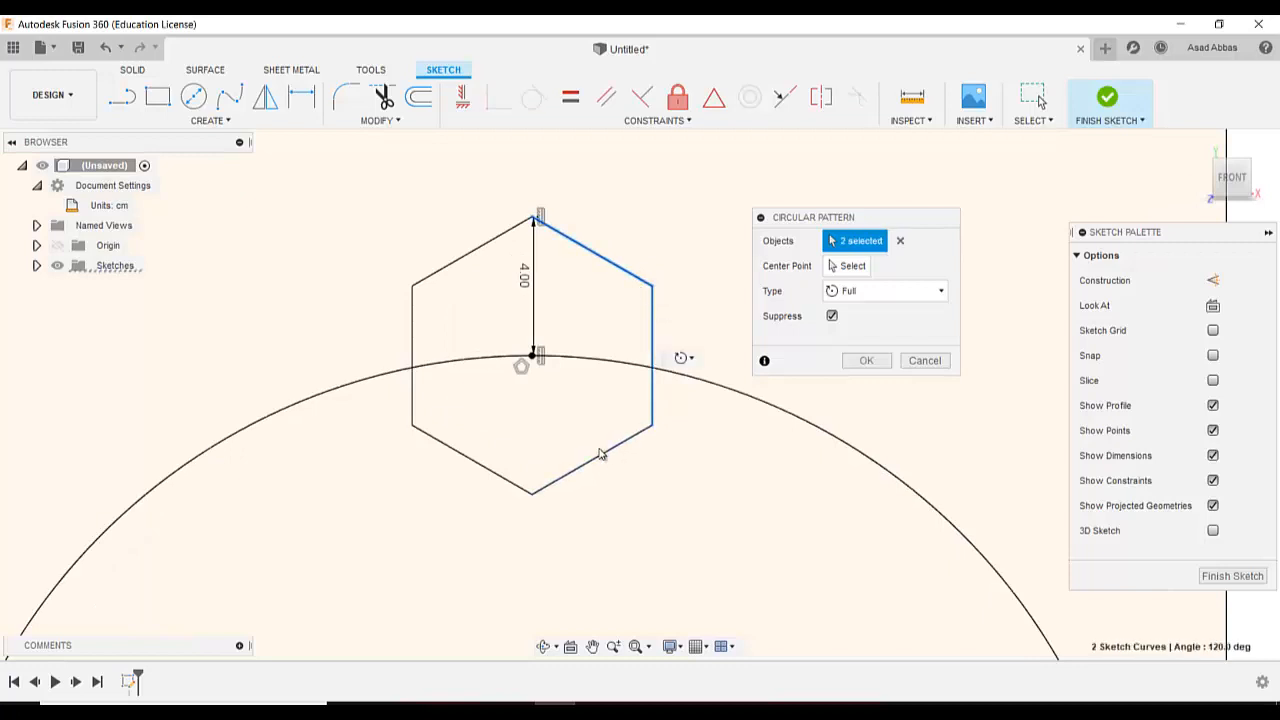
left_click(599, 455)
left_click(477, 445)
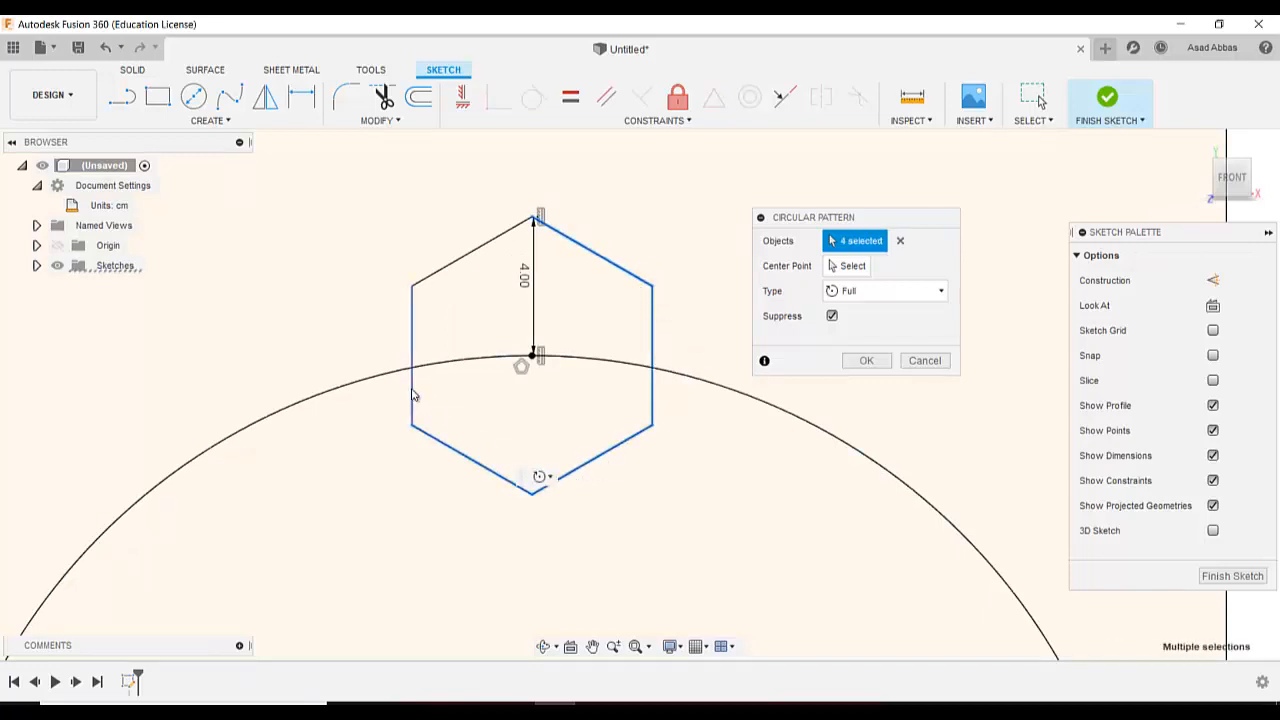
left_click(412, 391)
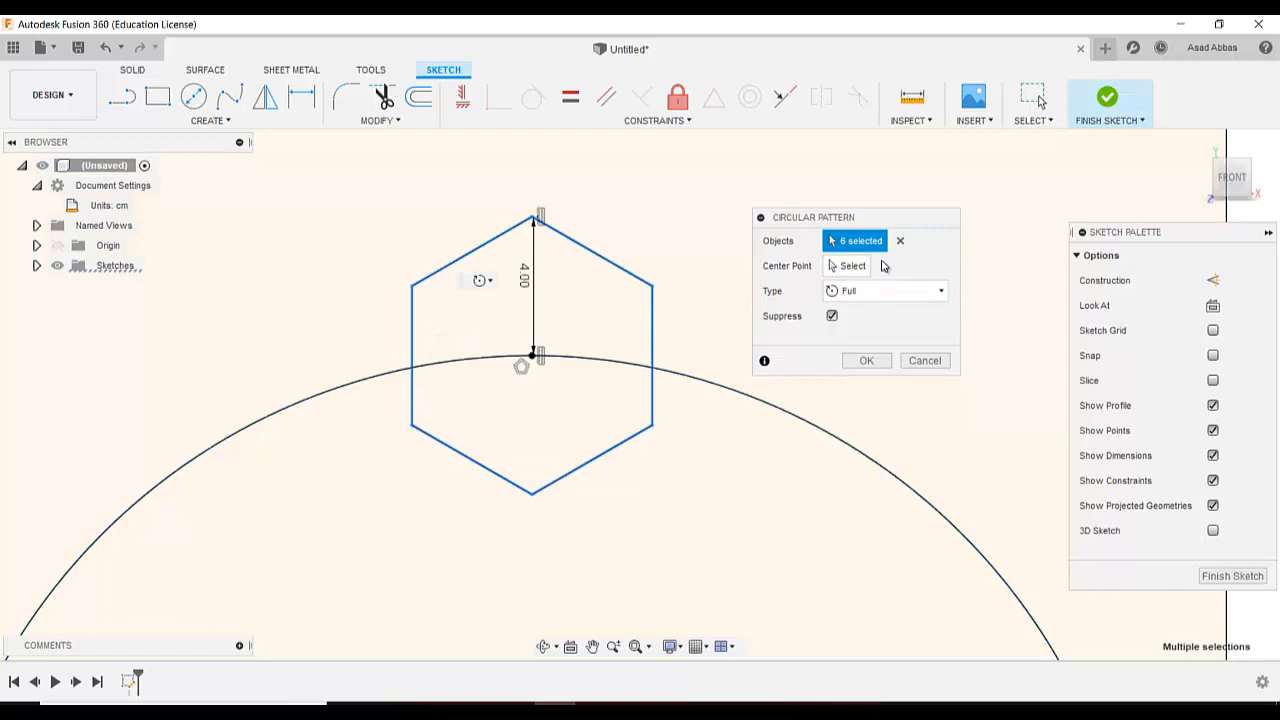
- Use the large circle's center as the center point of the circular pattern
scroll(716, 420, "down", 3)
scroll(714, 445, "down", 4)
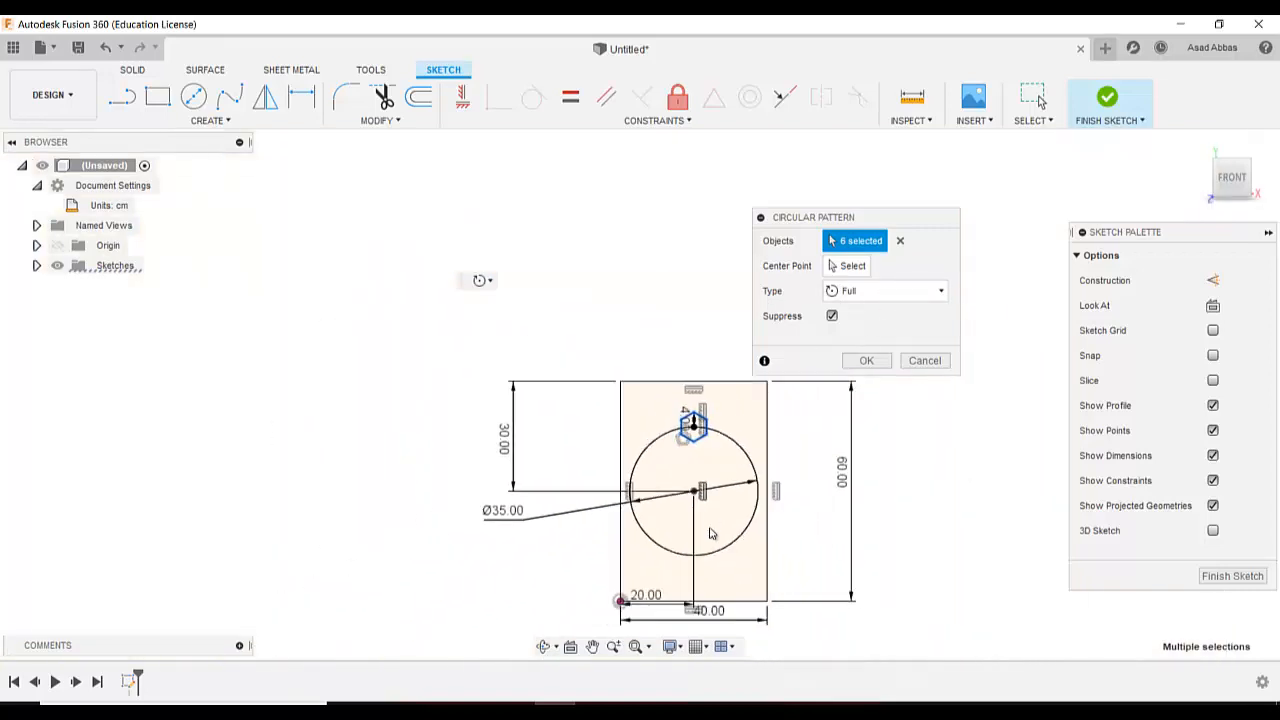
scroll(722, 476, "up", 3)
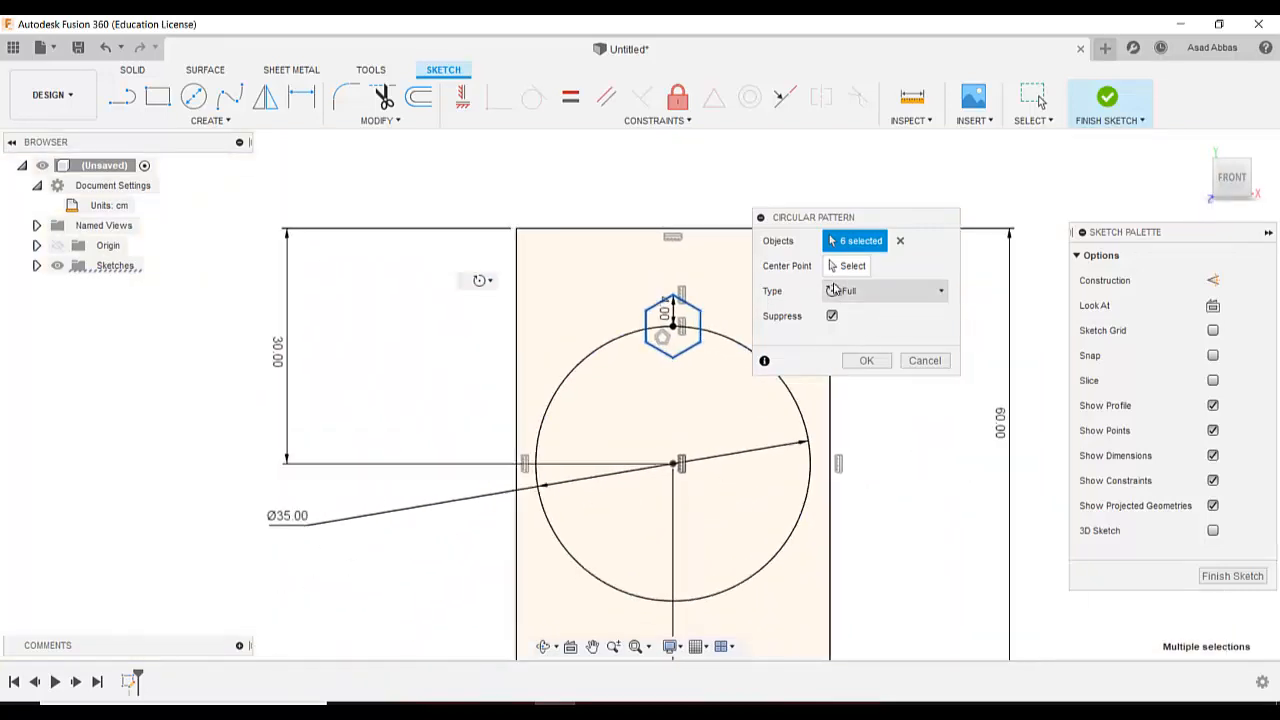
left_click(840, 270)
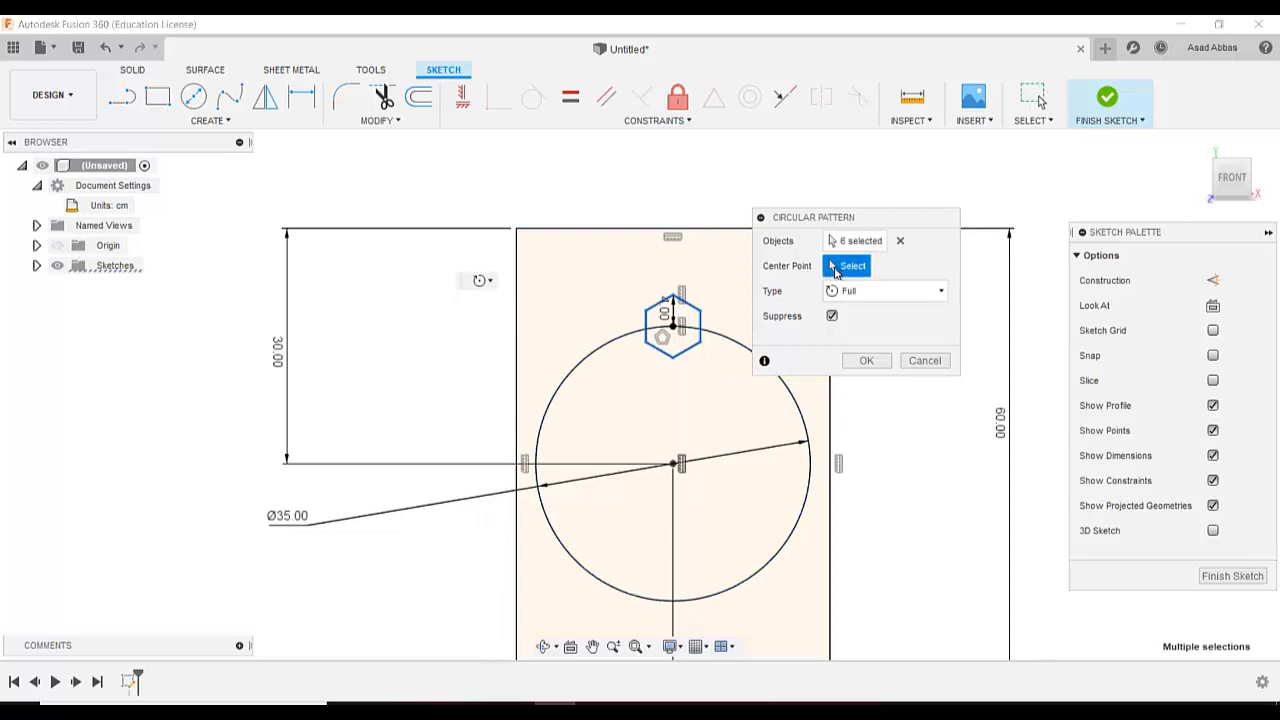
left_click(673, 463)
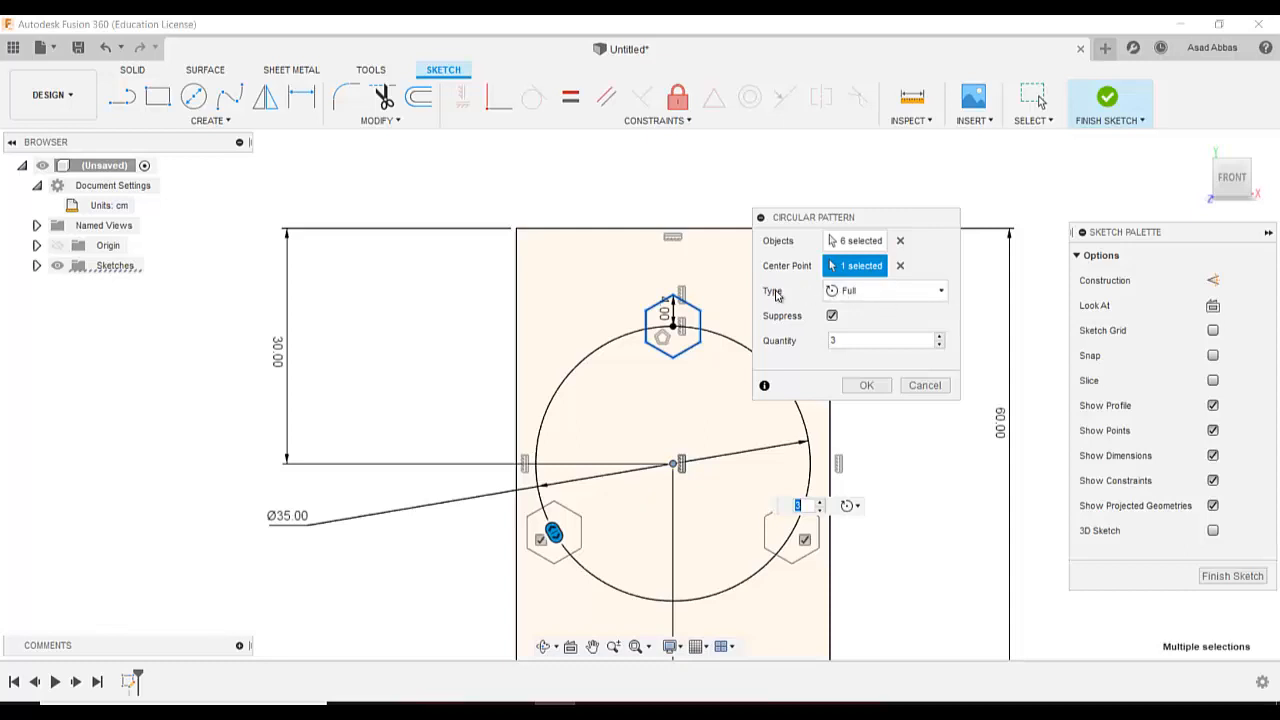
- Try the Angle distribution type for the circular pattern, and switch it back to Full
left_click(870, 295)
left_click(855, 334)
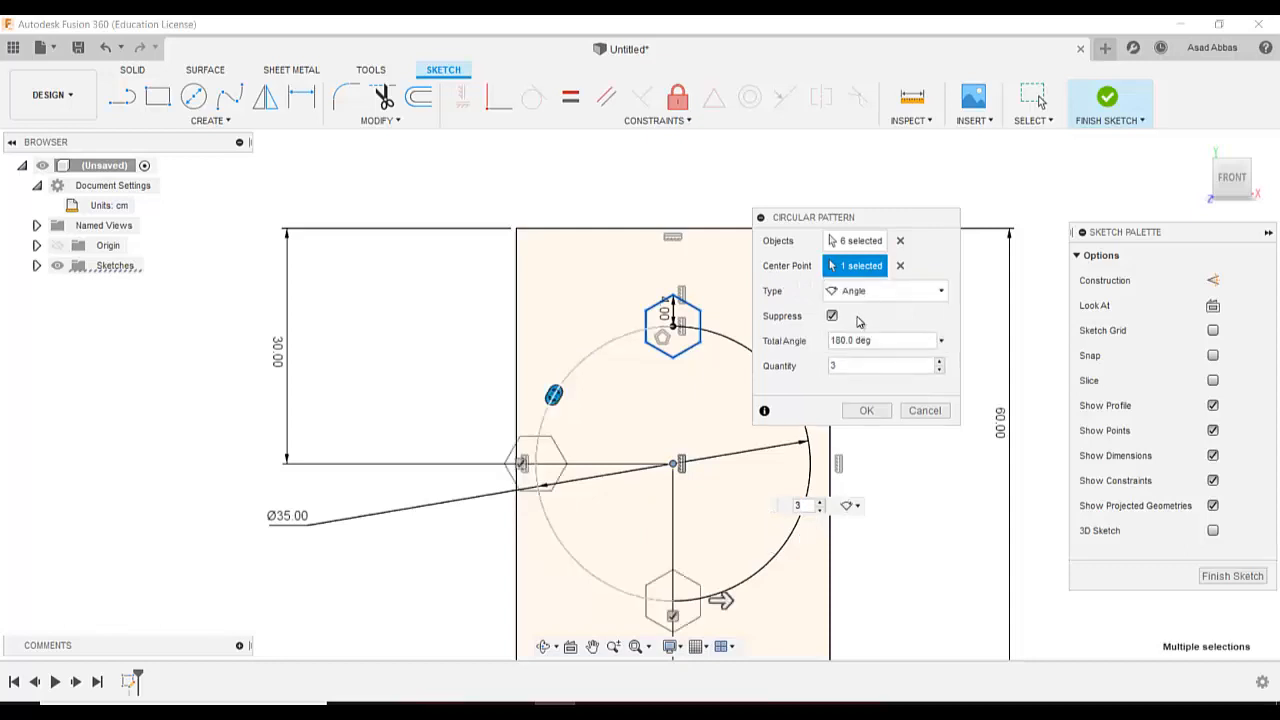
left_click(858, 291)
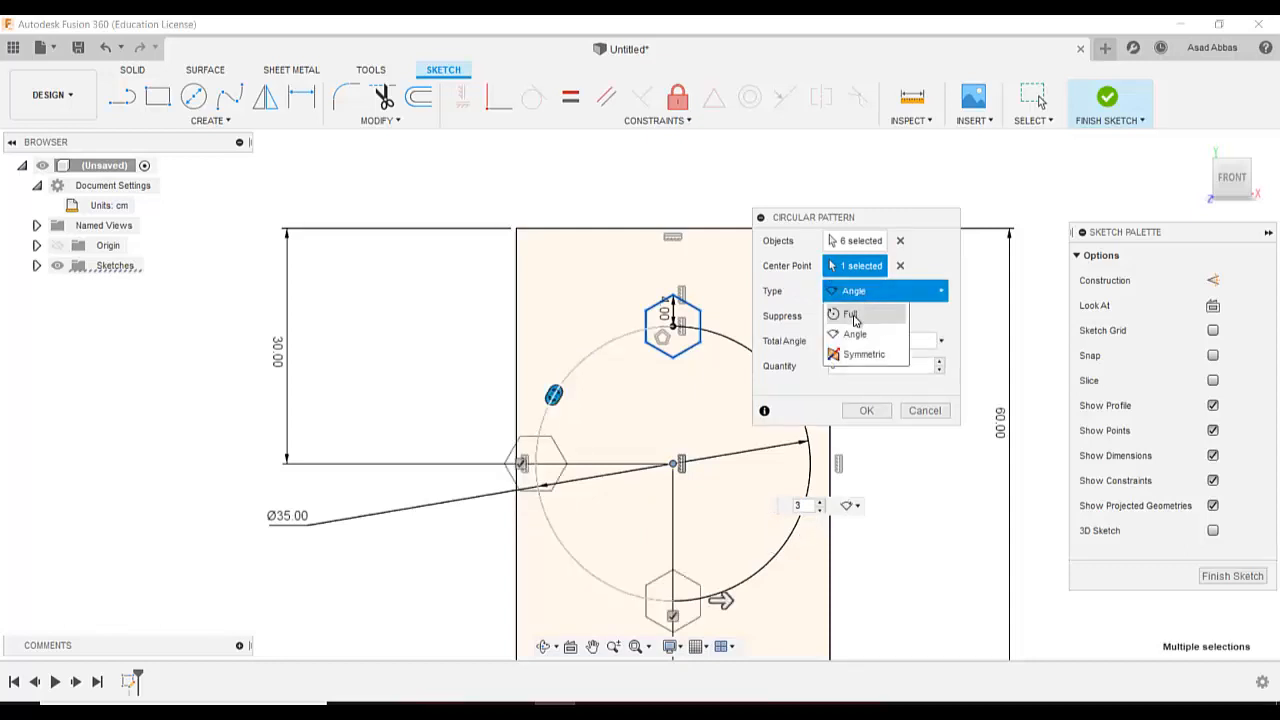
left_click(852, 315)
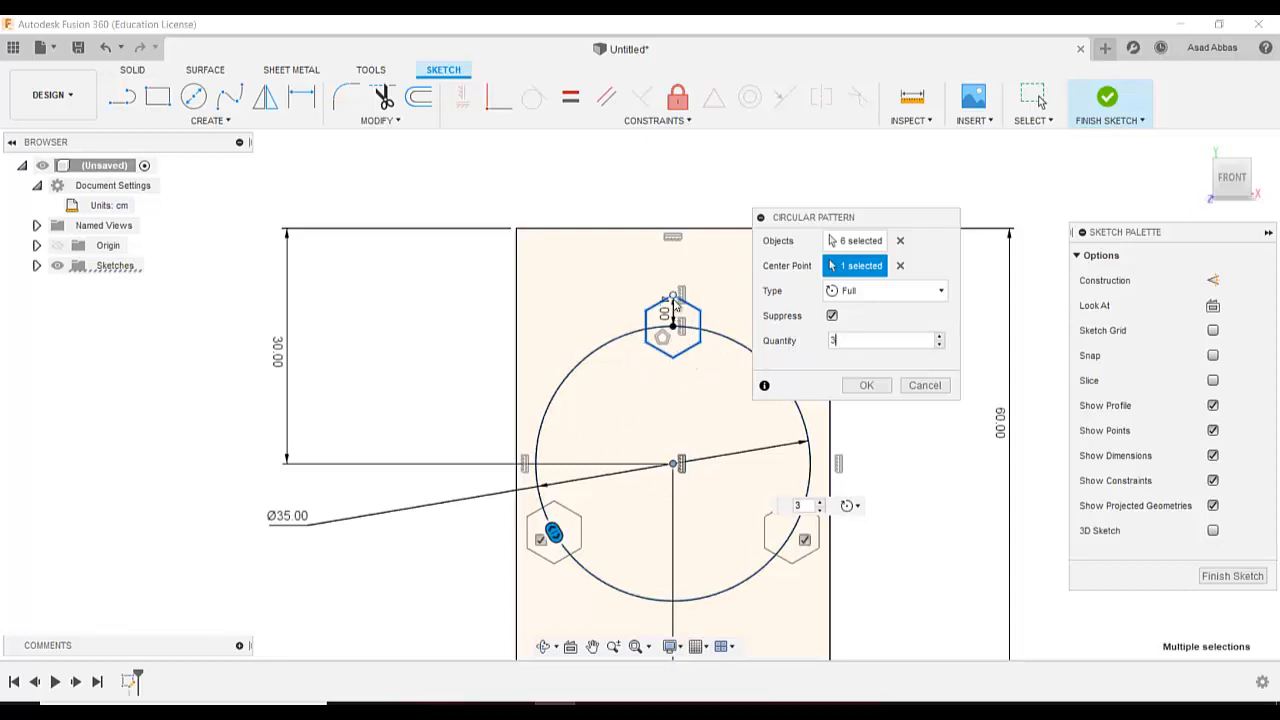
- Set the circular pattern's quantity to 8 and create the hexagon copies around the circle
left_click(939, 337)
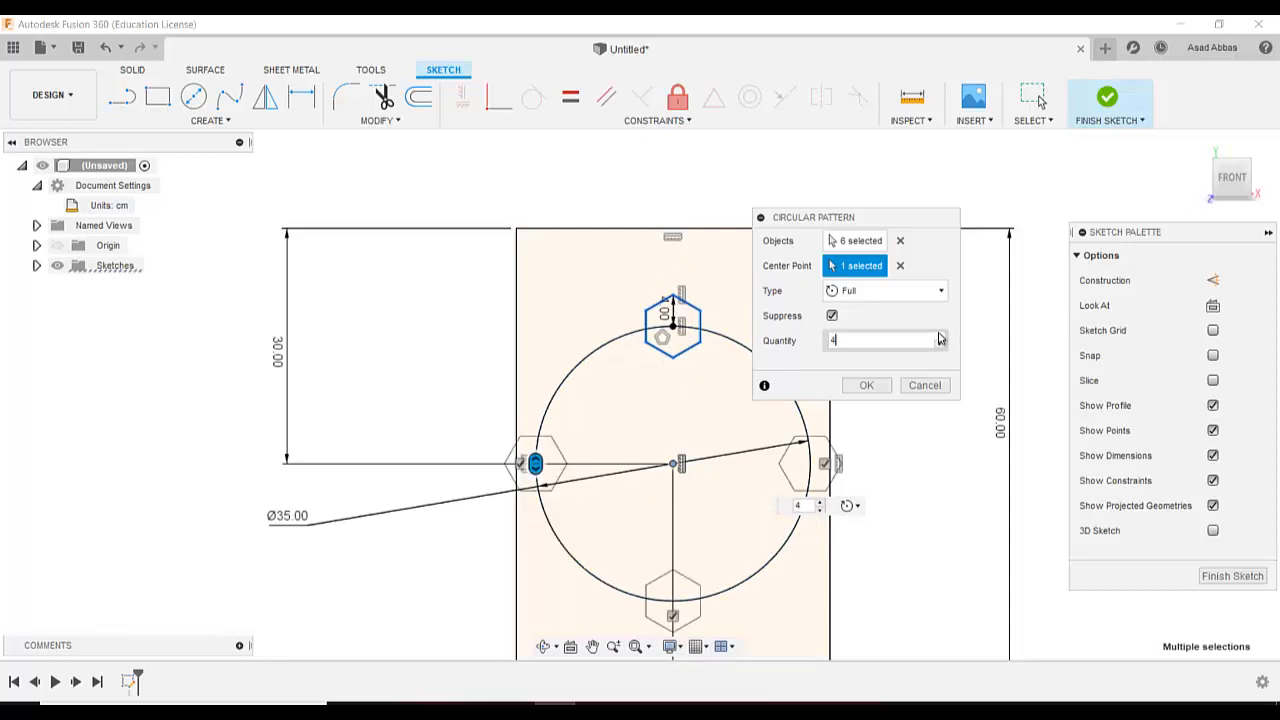
left_click(939, 337)
left_click(939, 337)
left_click(939, 337)
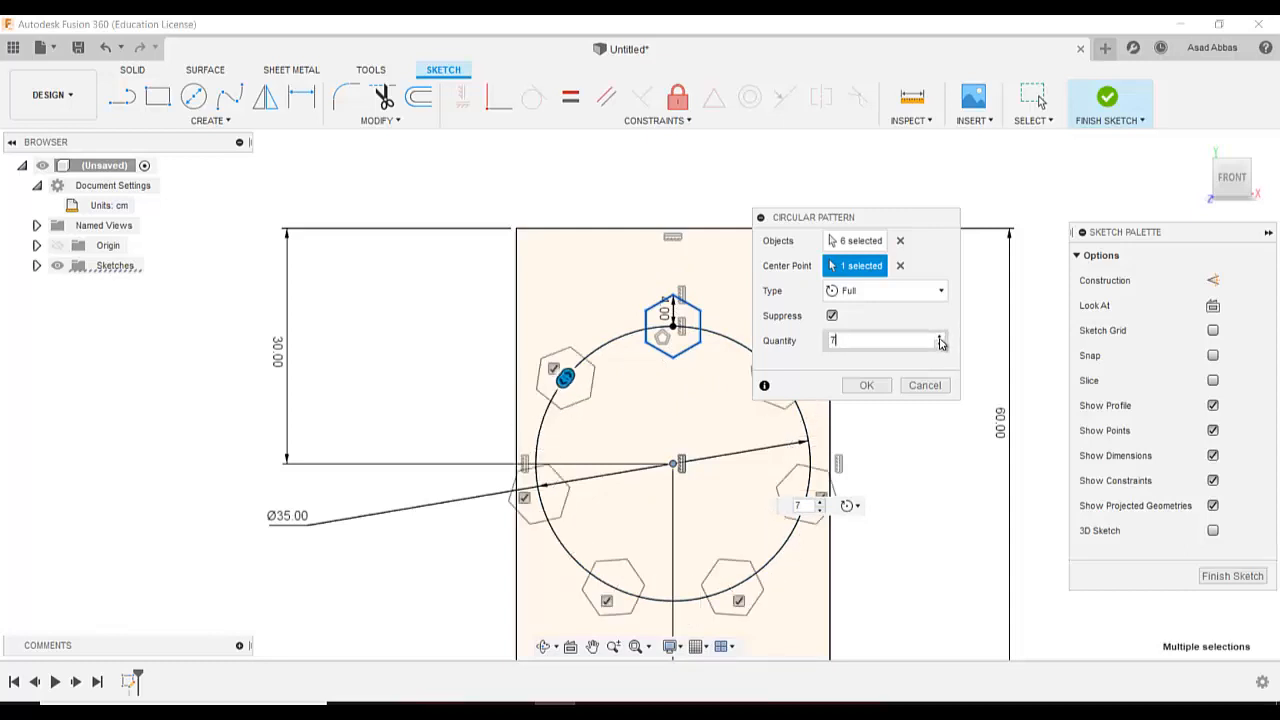
left_click(865, 385)
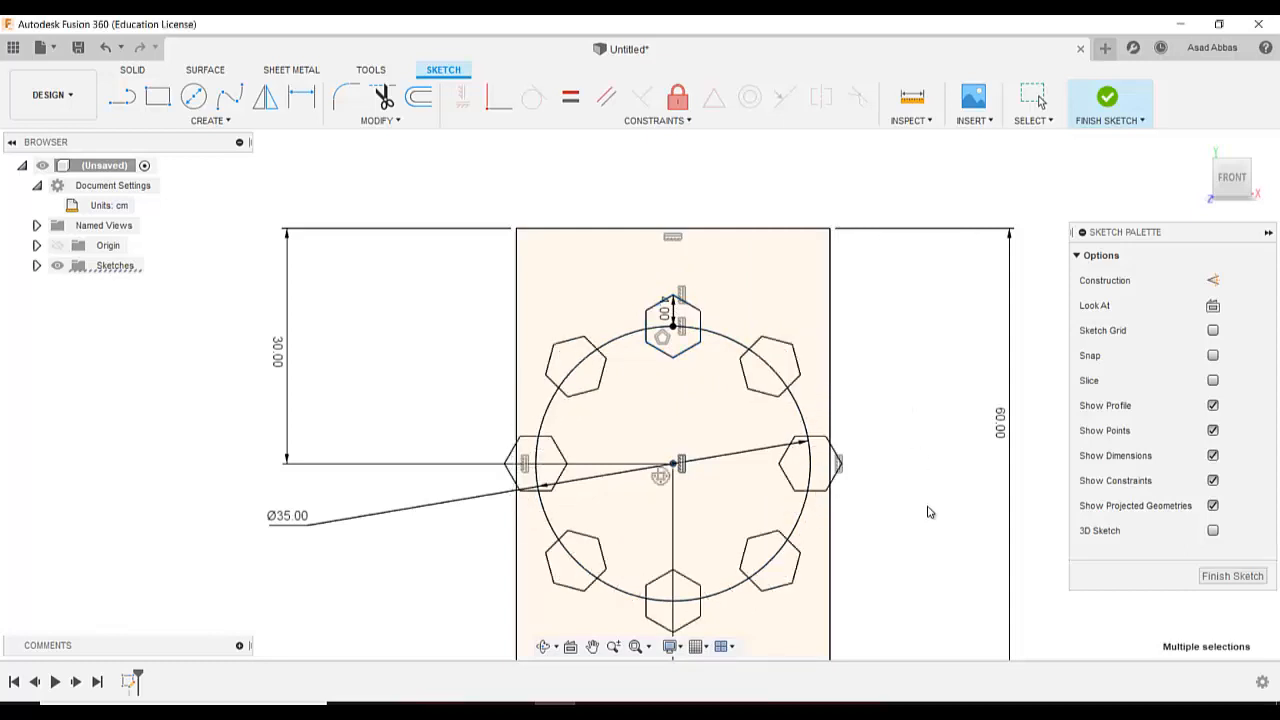
scroll(930, 510, "down", 3)
scroll(897, 584, "up", 3)
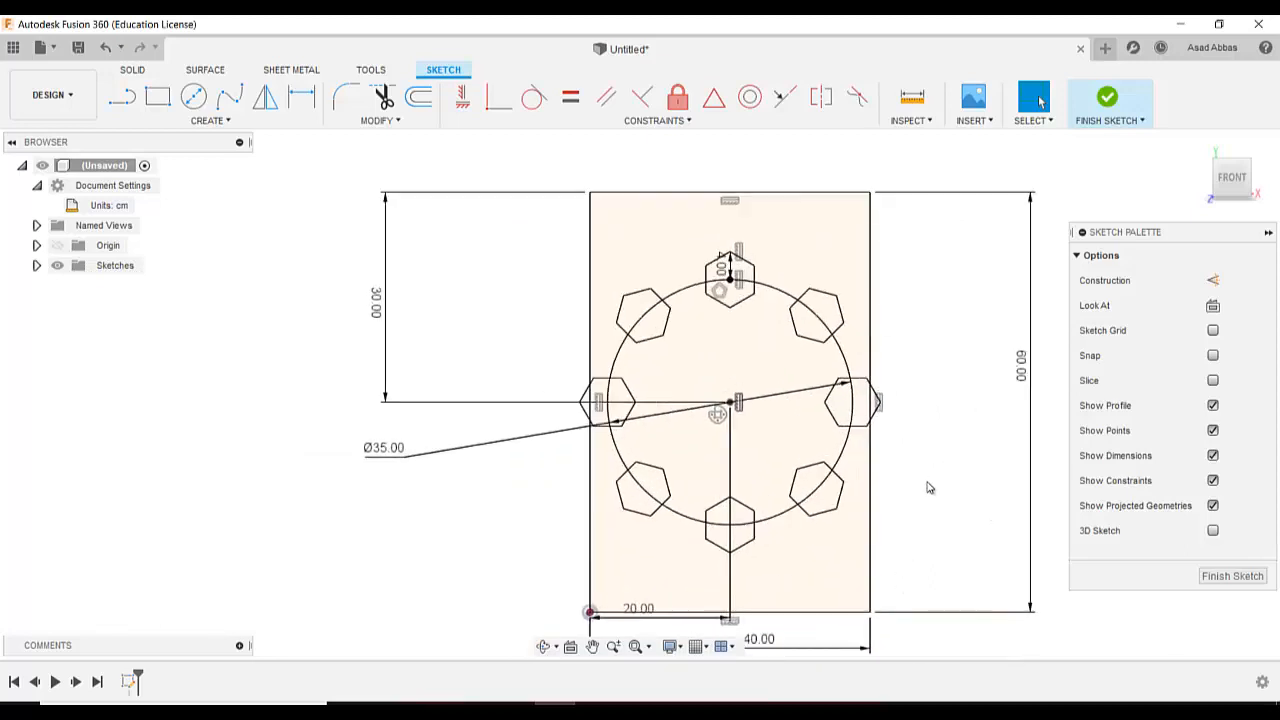
- Undo the circular pattern of hexagons
left_click(212, 120)
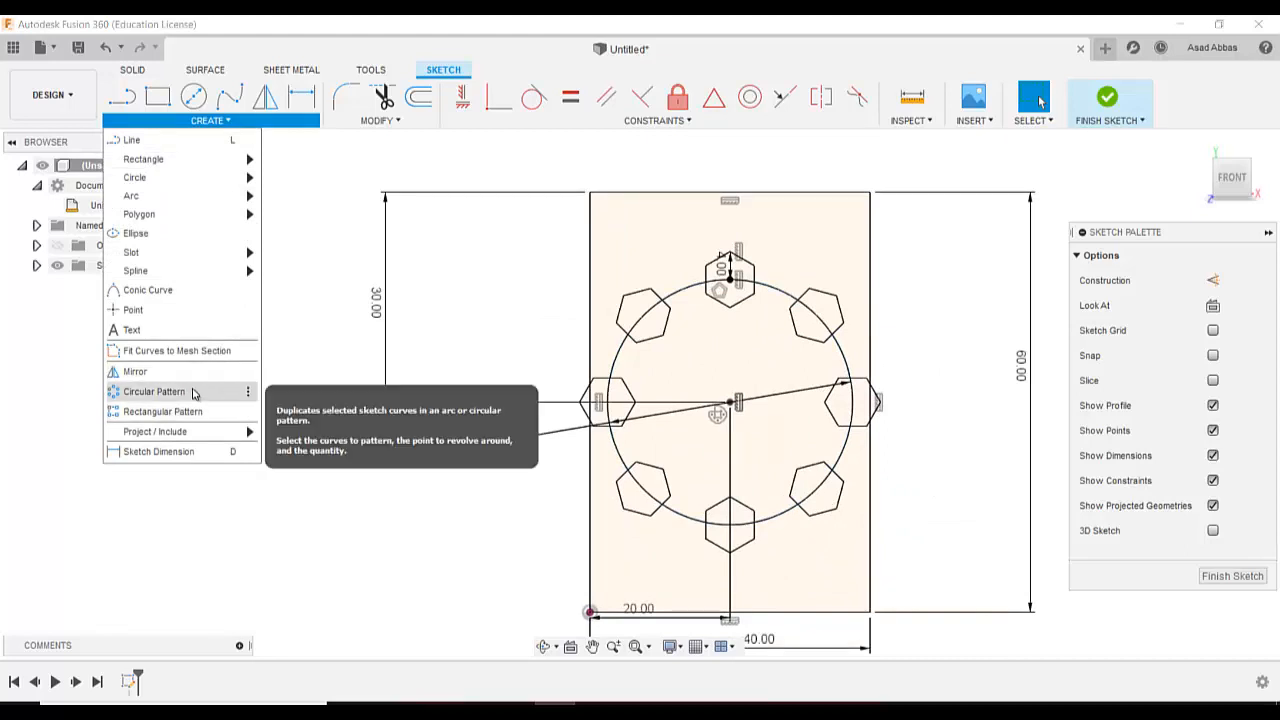
left_click(404, 544)
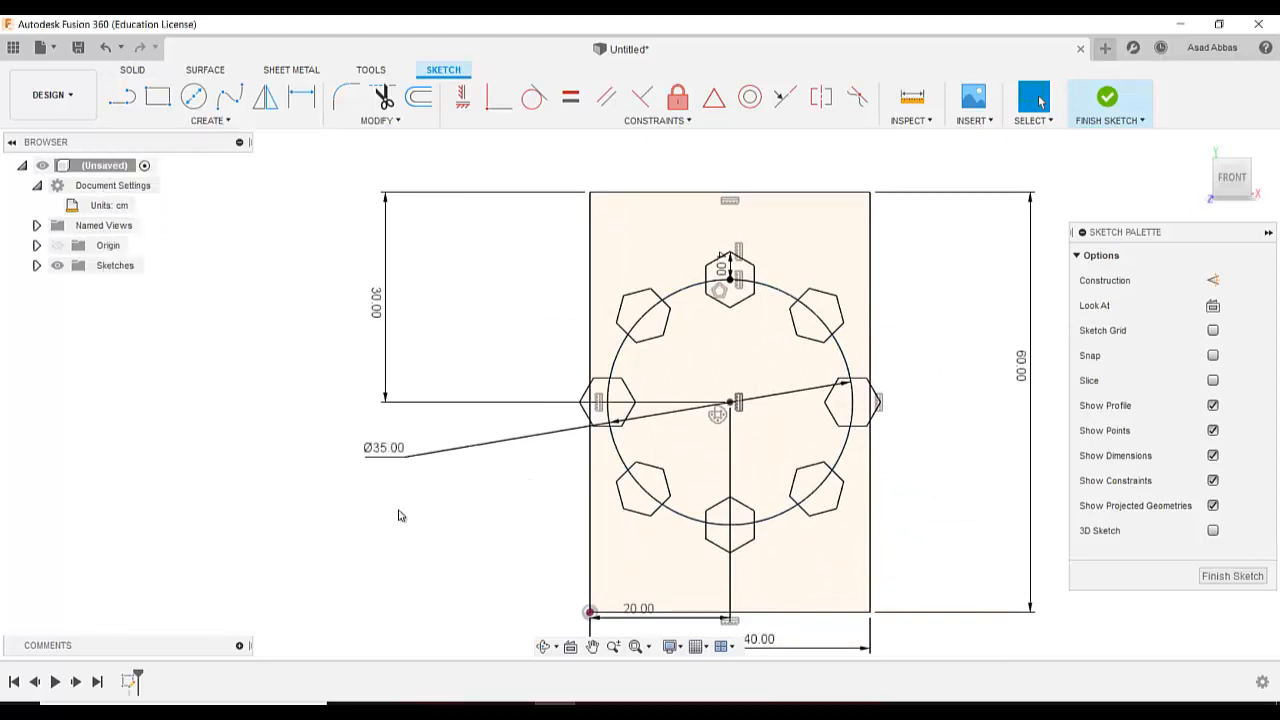
scroll(400, 524, "down", 1)
left_click(105, 47)
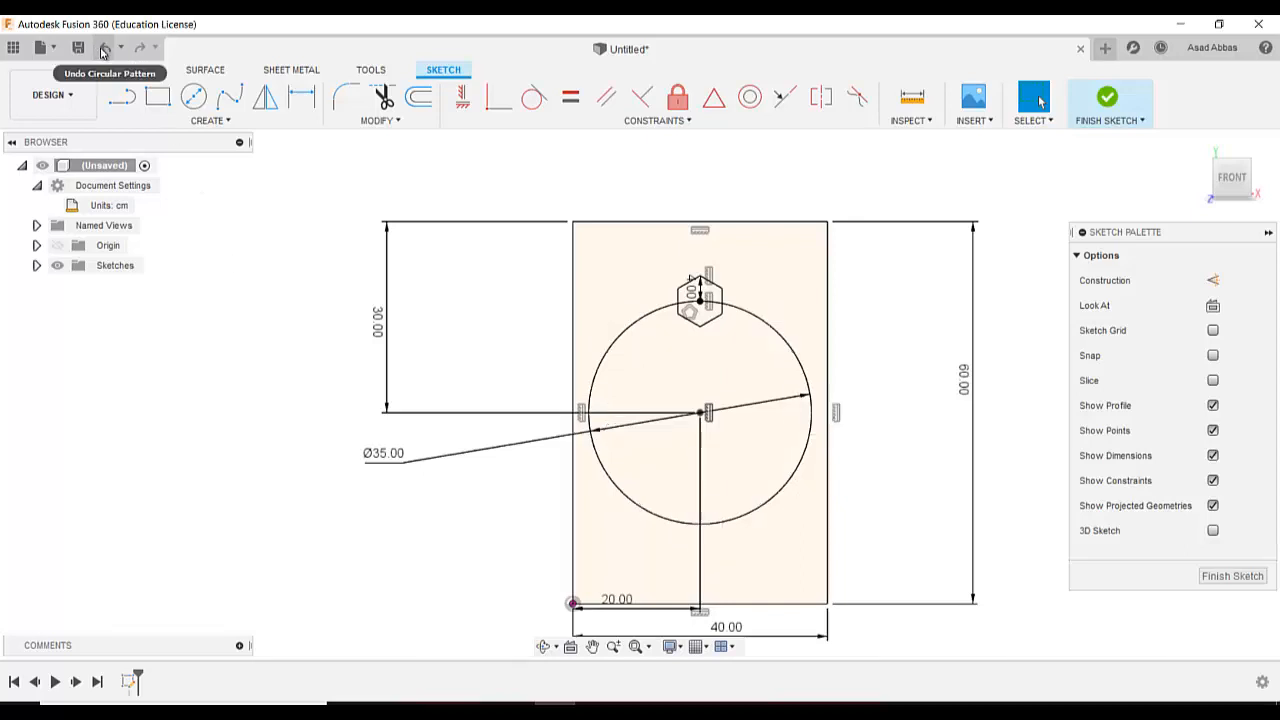
- Start a Rectangular Pattern and select all six edges of the hexagon as the objects to pattern
left_click(222, 121)
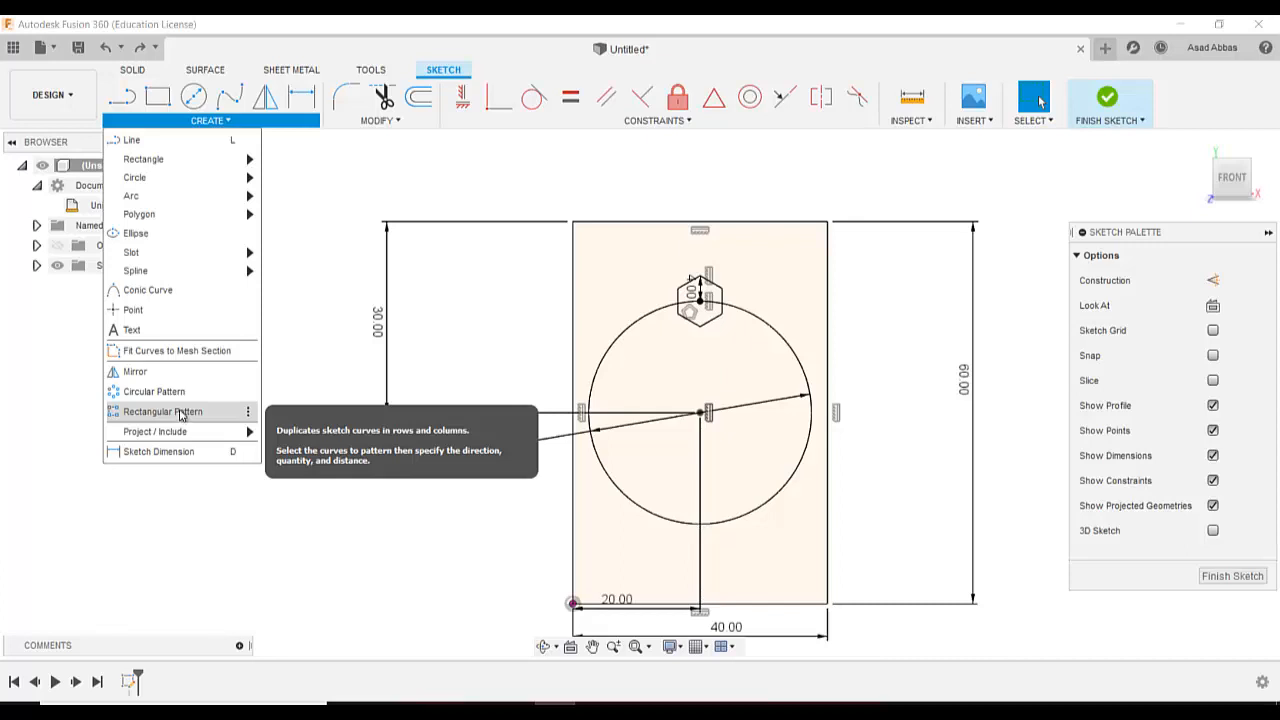
left_click(185, 418)
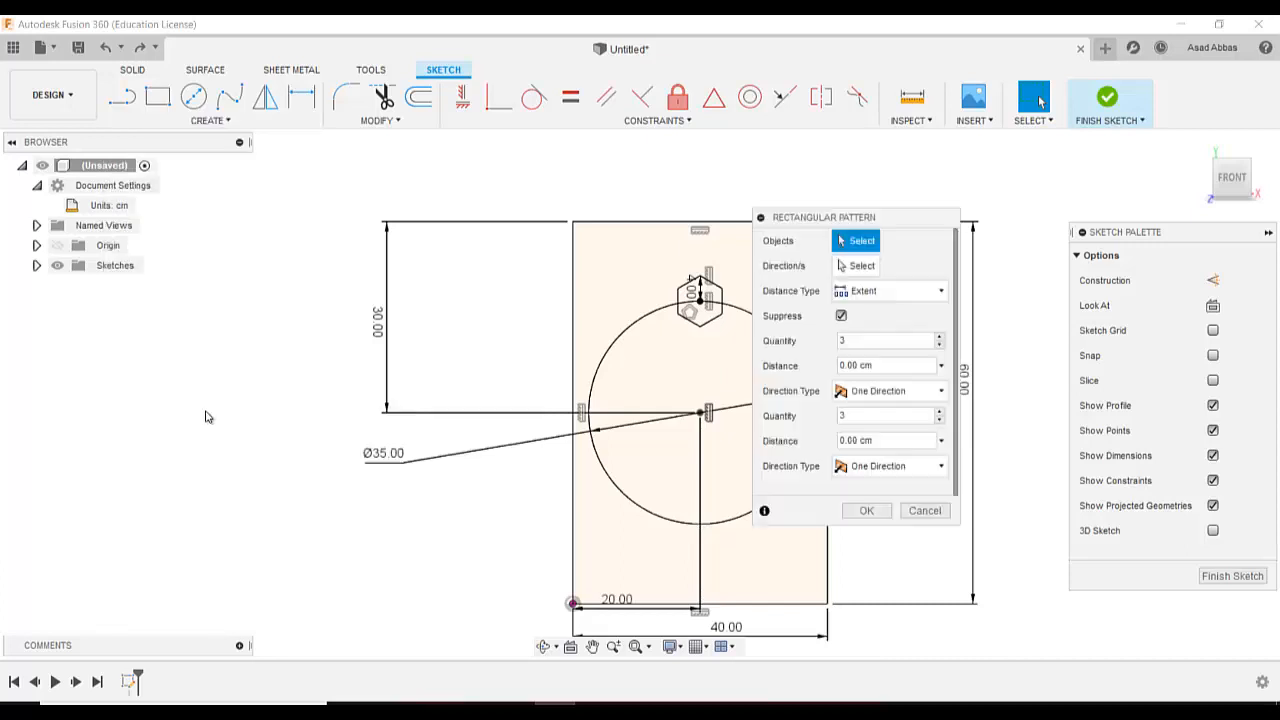
left_click_drag(778, 226, 203, 263)
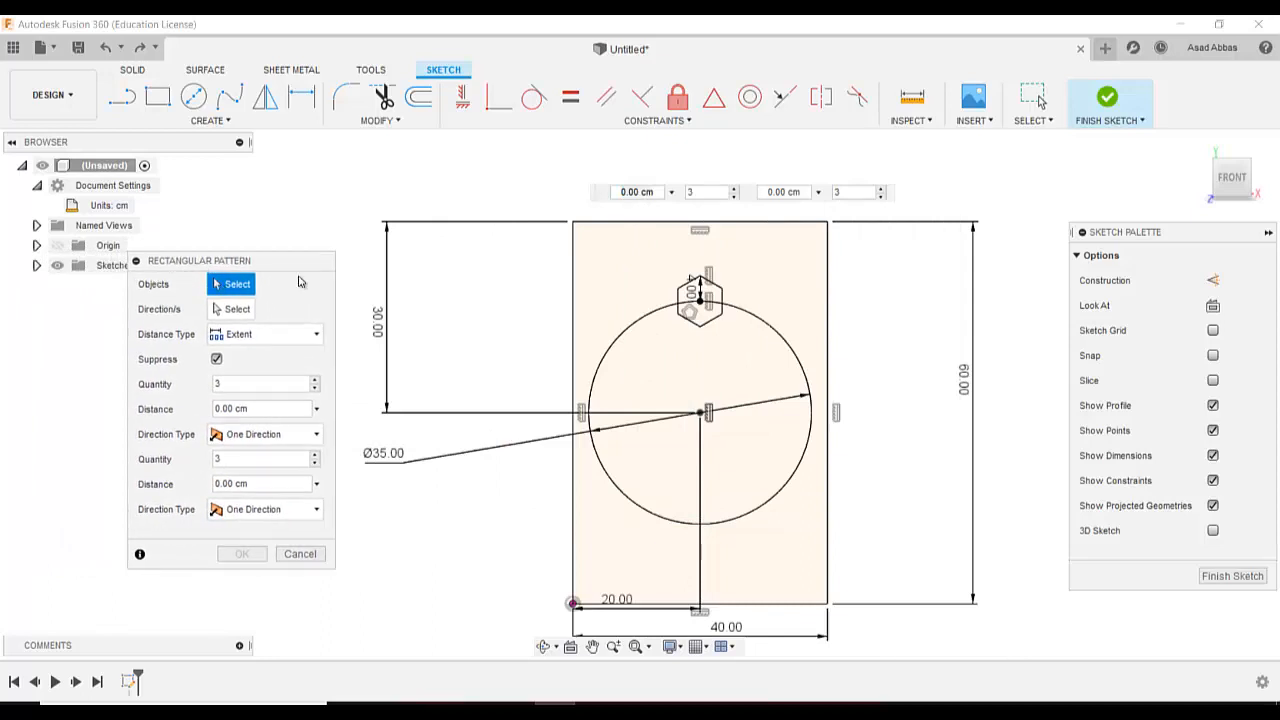
scroll(754, 277, "up", 5)
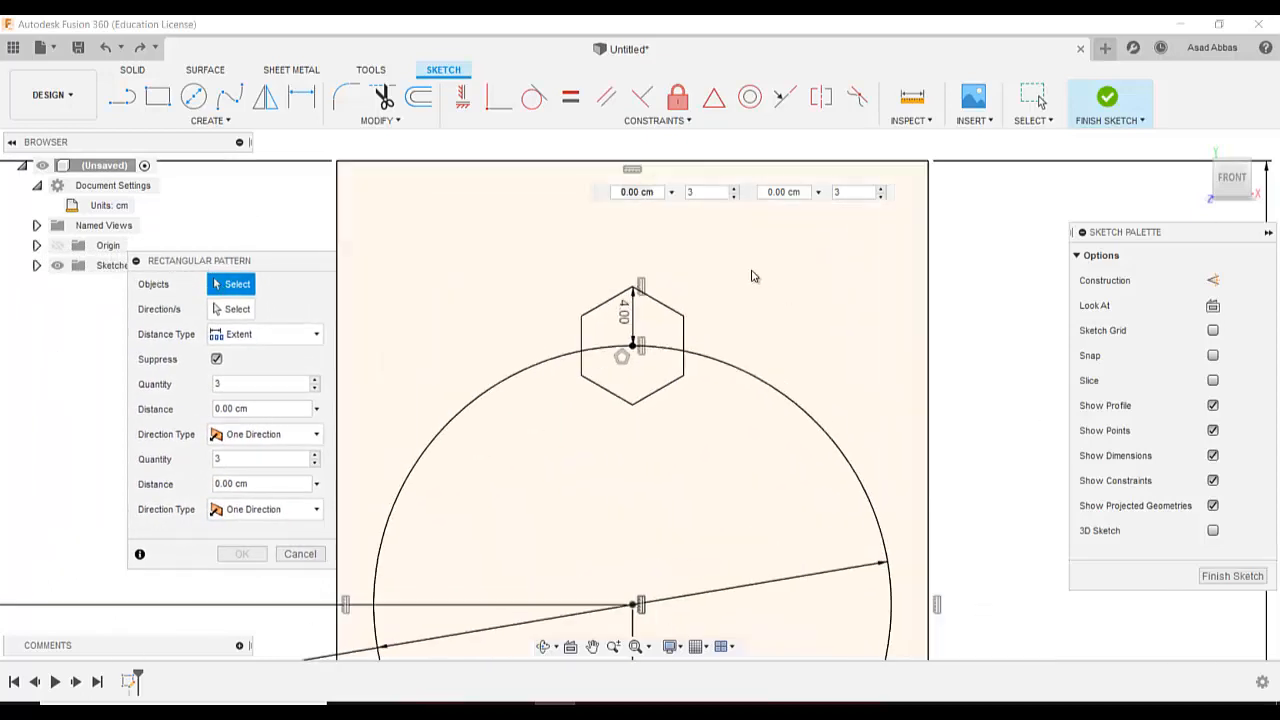
left_click(628, 308)
left_click(653, 352)
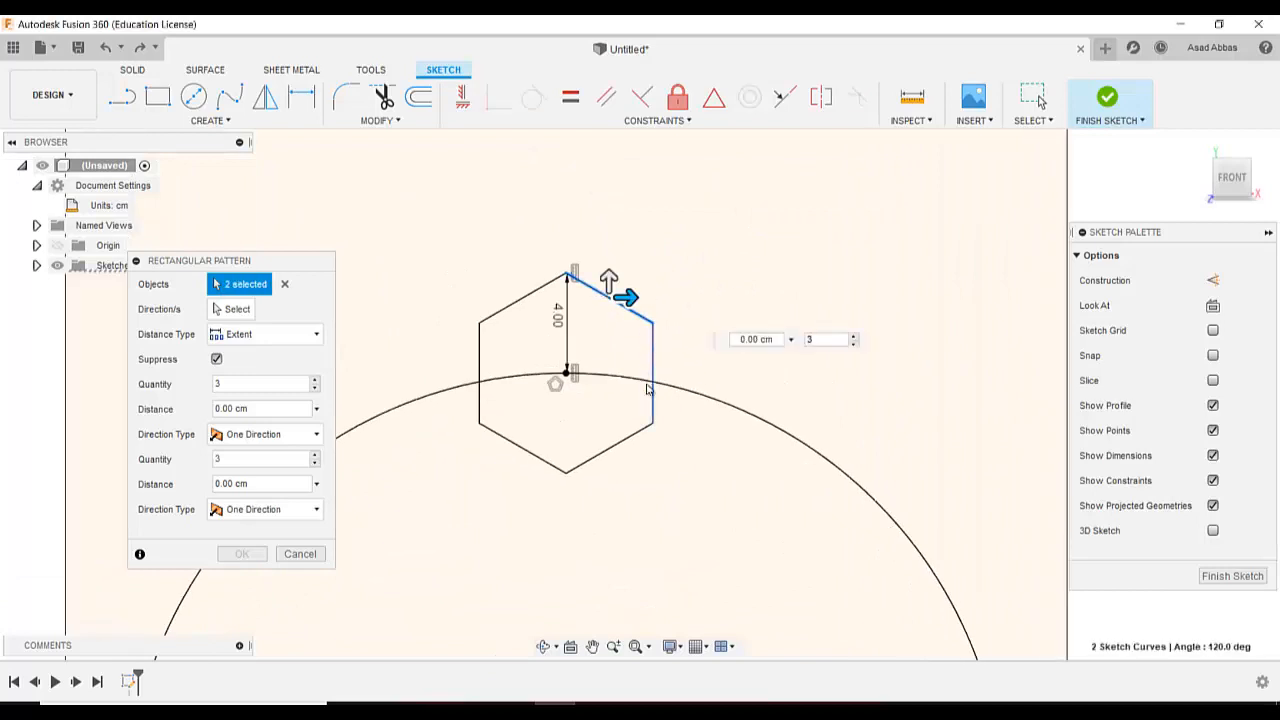
left_click(625, 440)
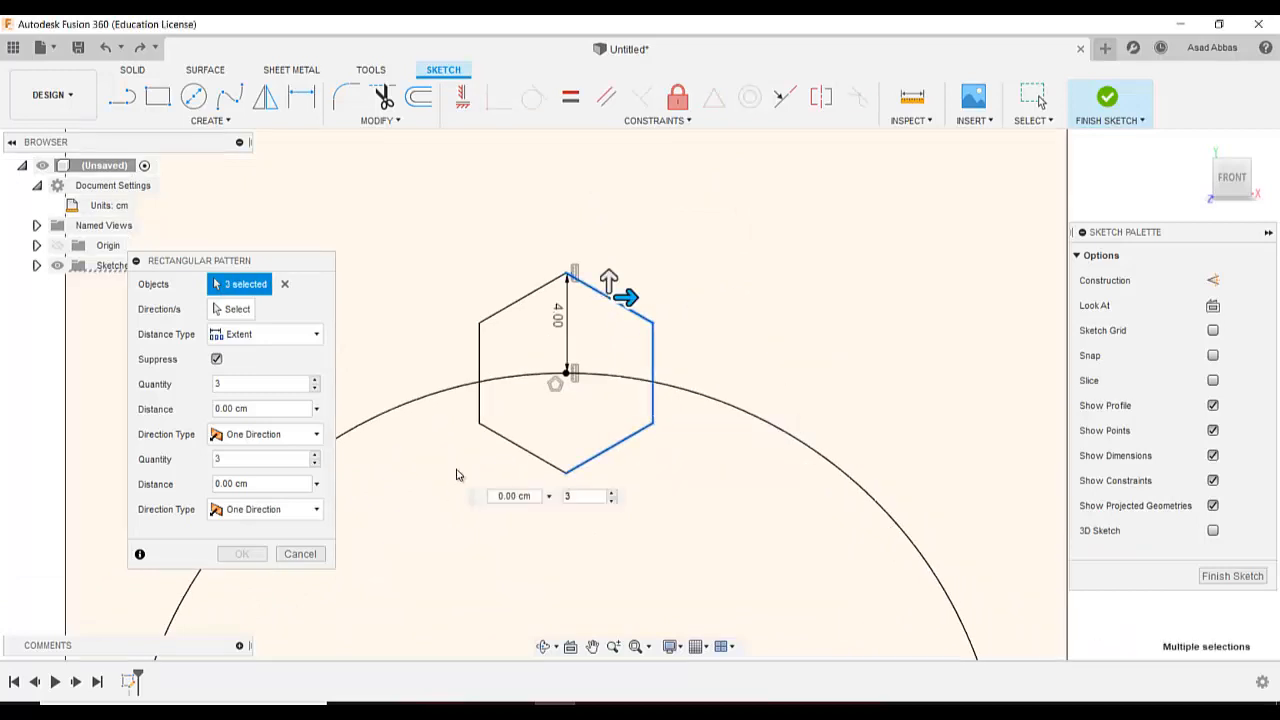
left_click(498, 437)
left_click(480, 355)
left_click(504, 316)
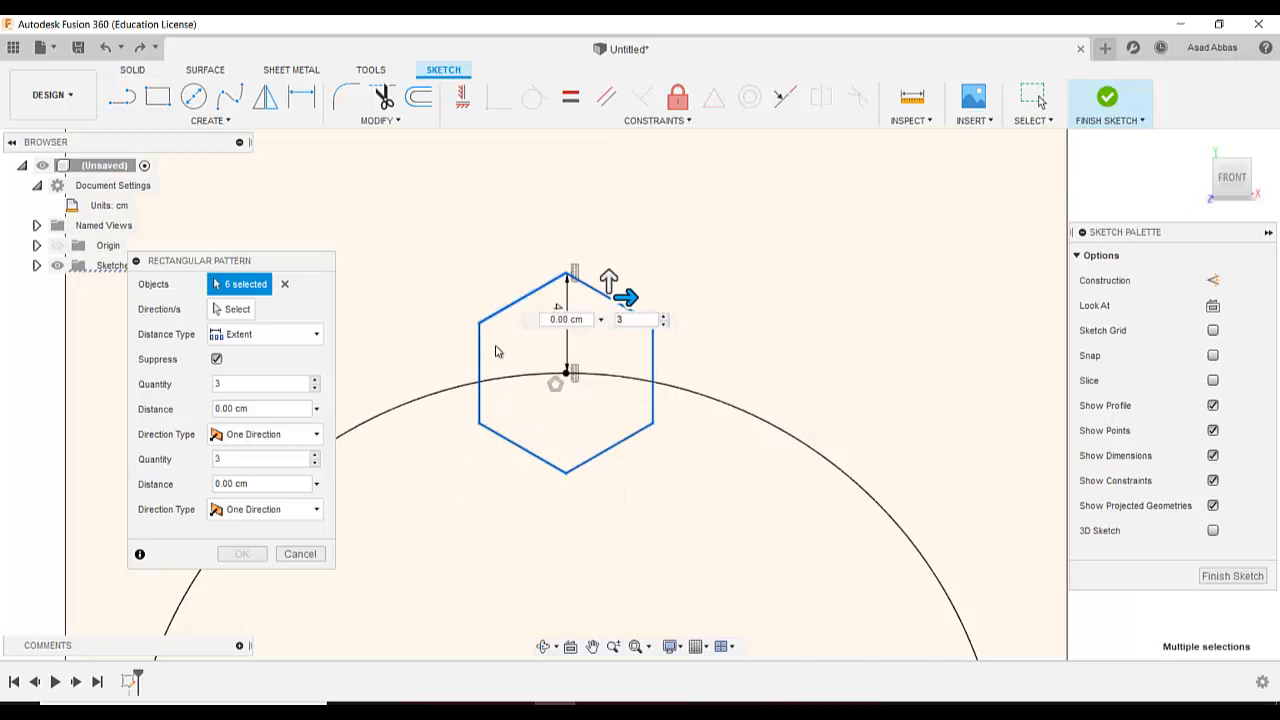
- Stretch the rectangular pattern of the hexagon to a 45 cm extent horizontally and 35 cm vertically
scroll(500, 370, "down", 5)
scroll(520, 505, "down", 1)
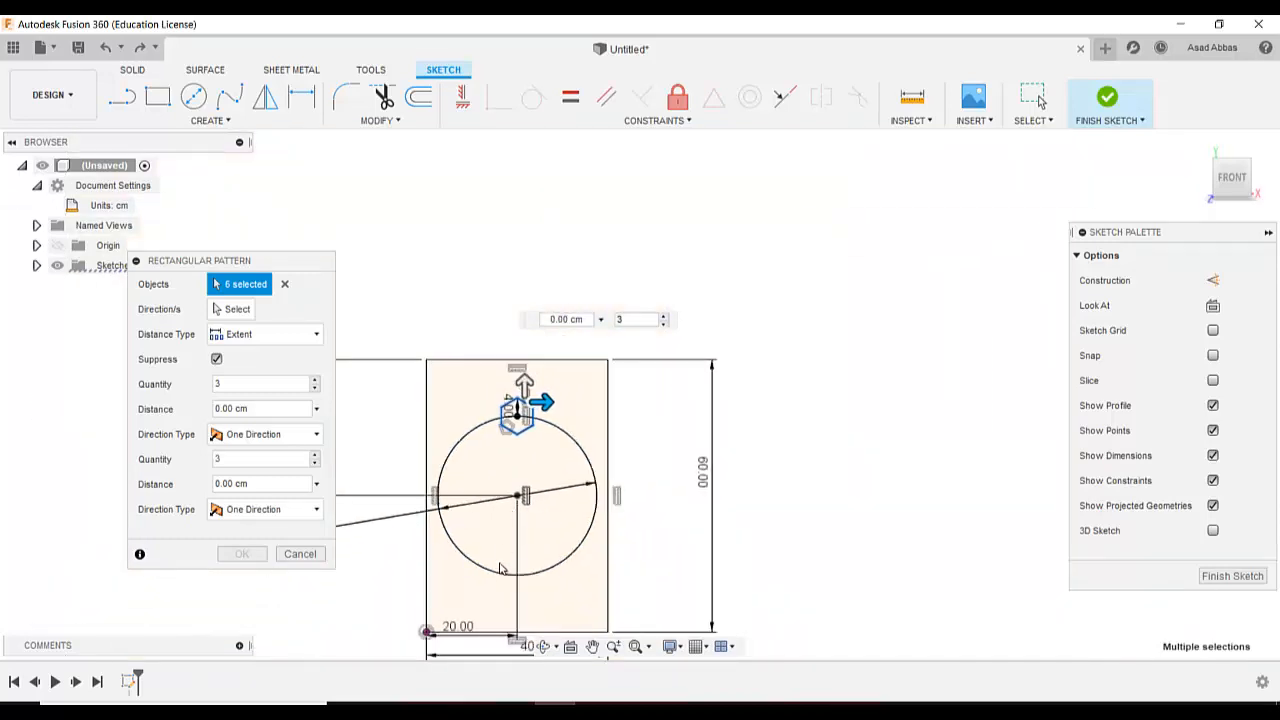
scroll(494, 520, "up", 2)
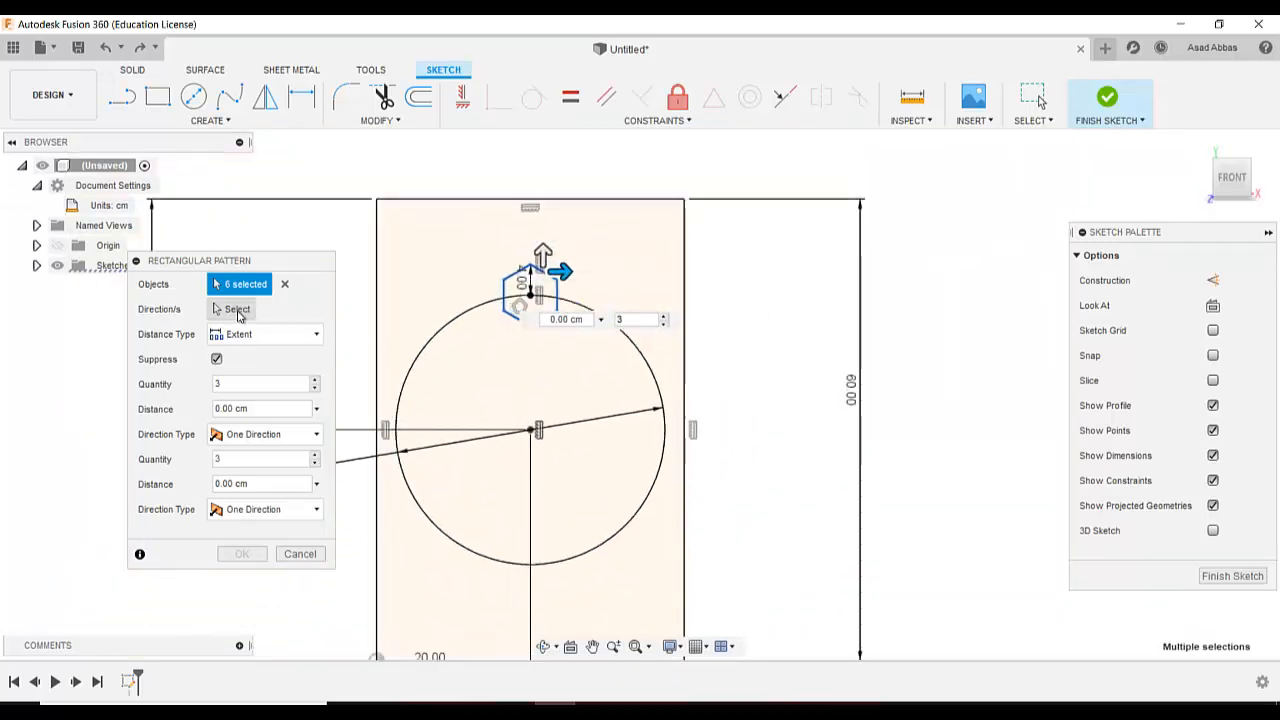
left_click(236, 310)
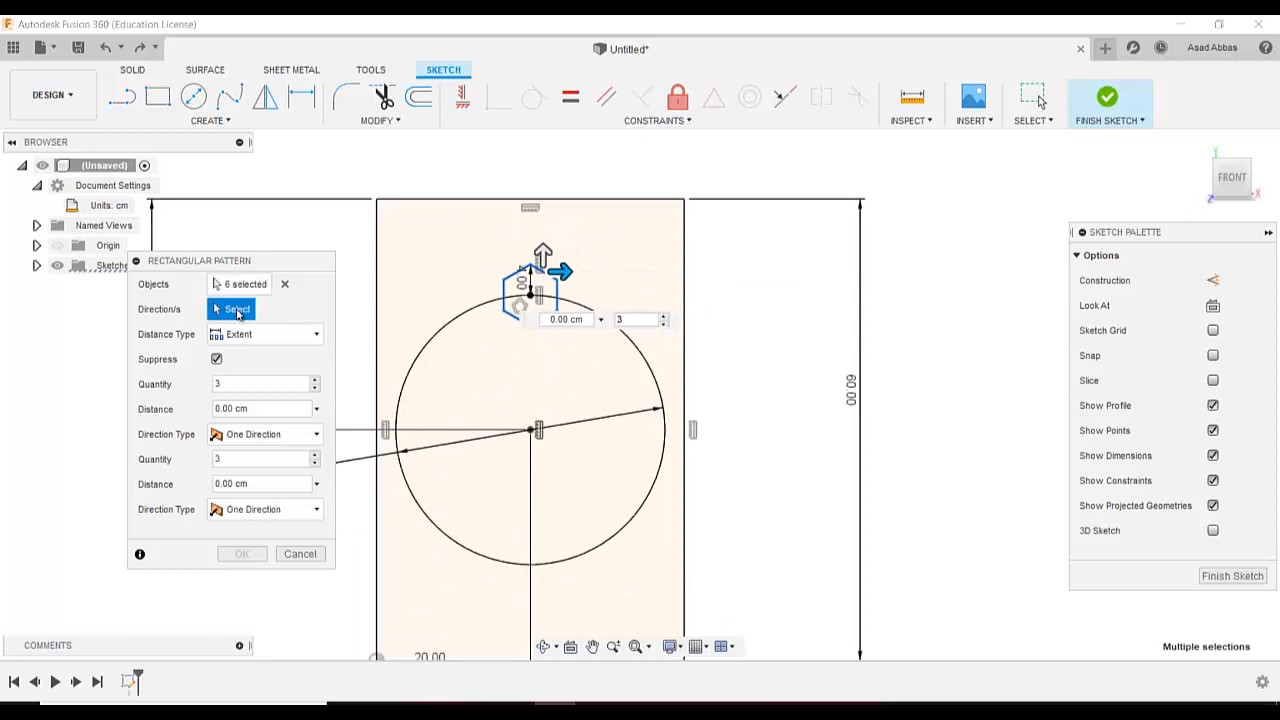
scroll(729, 357, "down", 3)
scroll(757, 471, "up", 3)
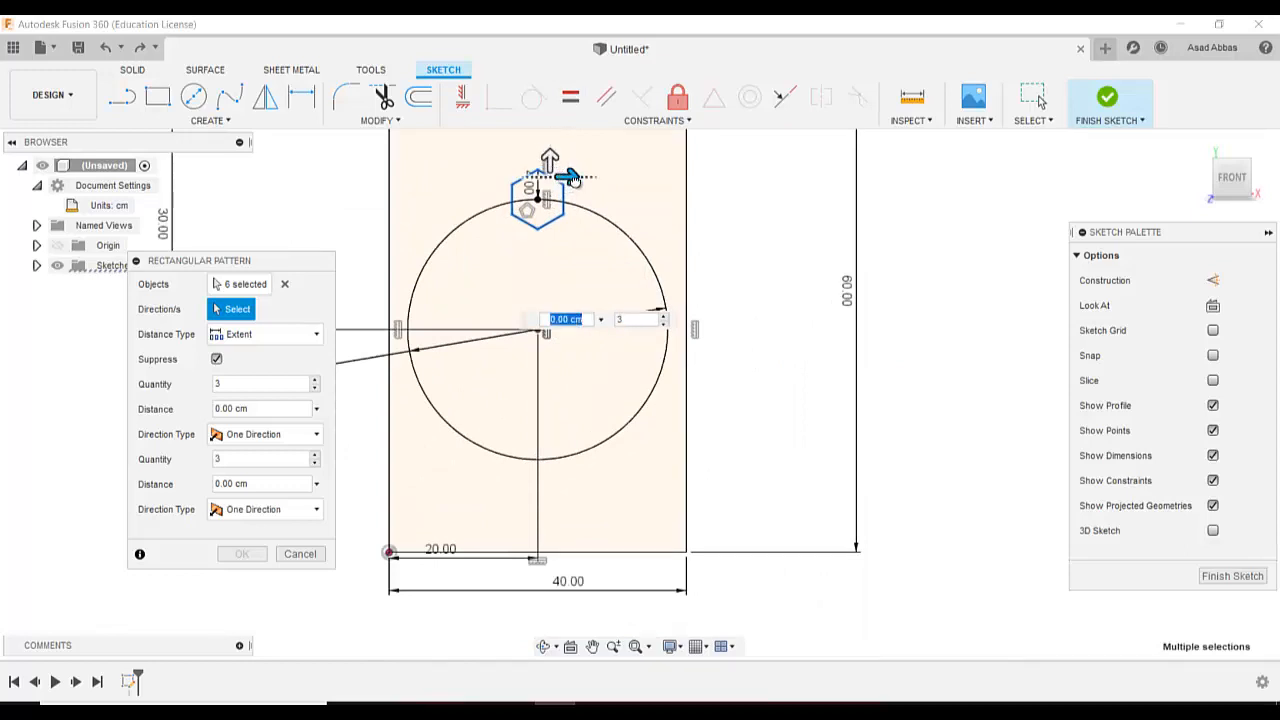
left_click_drag(568, 178, 742, 179)
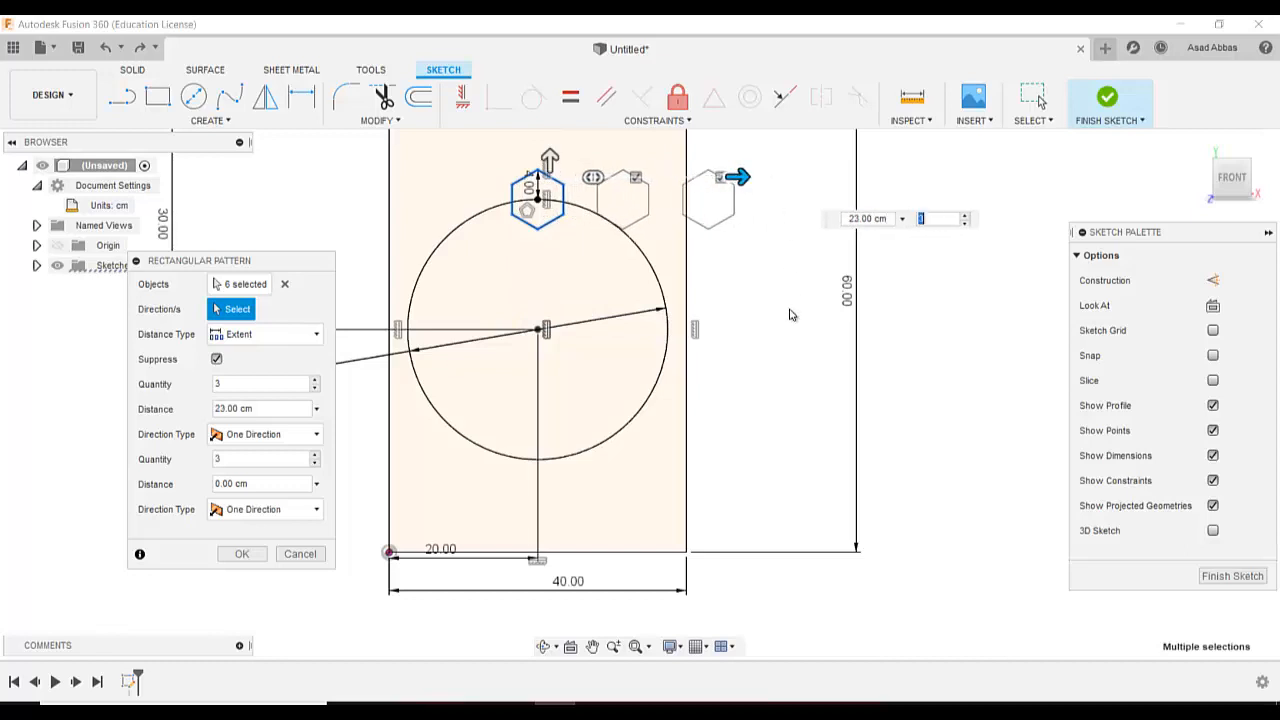
scroll(790, 310, "down", 3)
left_click_drag(654, 136, 655, 109)
scroll(794, 341, "down", 2)
scroll(772, 175, "up", 4)
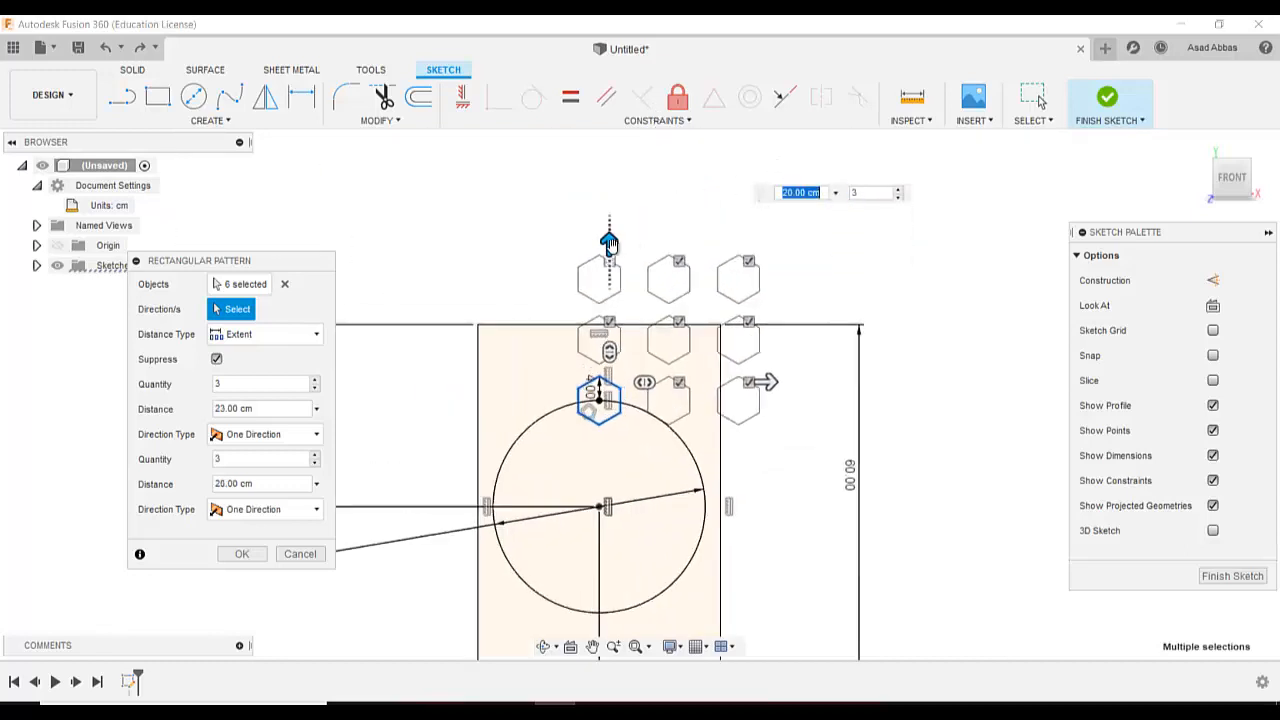
left_click_drag(609, 243, 609, 154)
left_click_drag(770, 382, 919, 380)
scroll(938, 483, "down", 3)
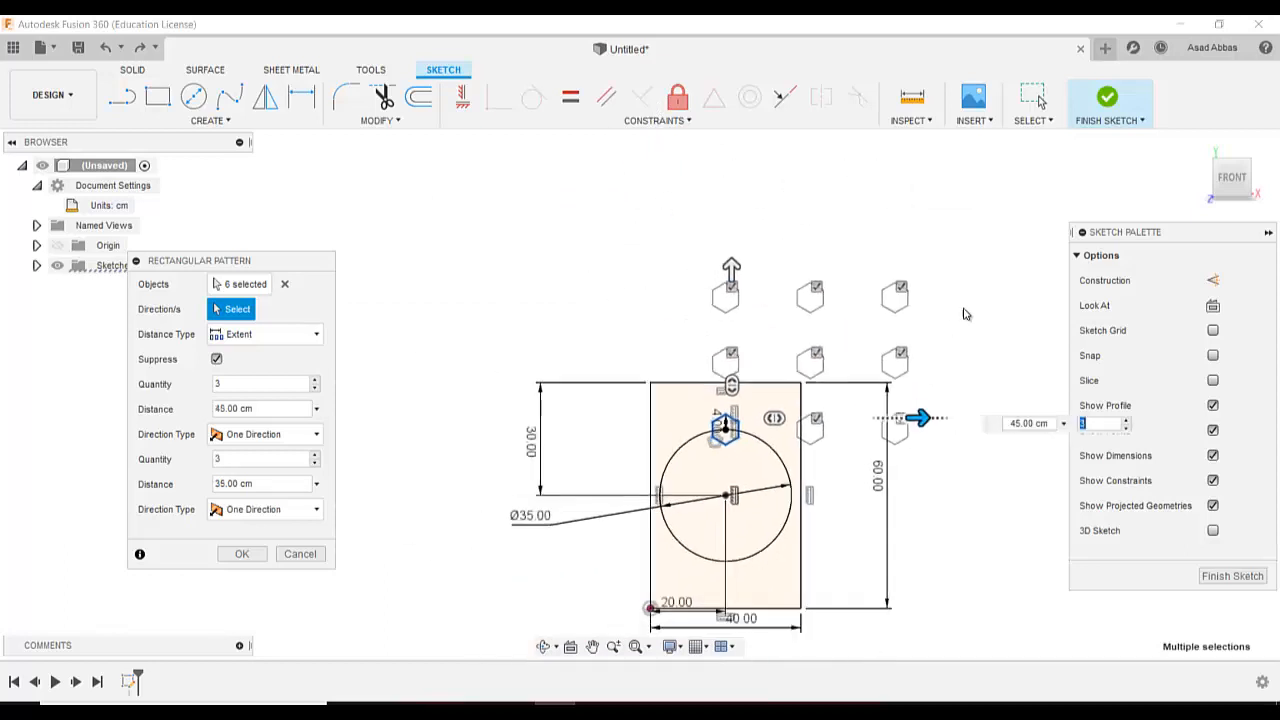
- Set the pattern's horizontal direction to a quantity of 5 and a distance of 50 cm
scroll(981, 321, "up", 2)
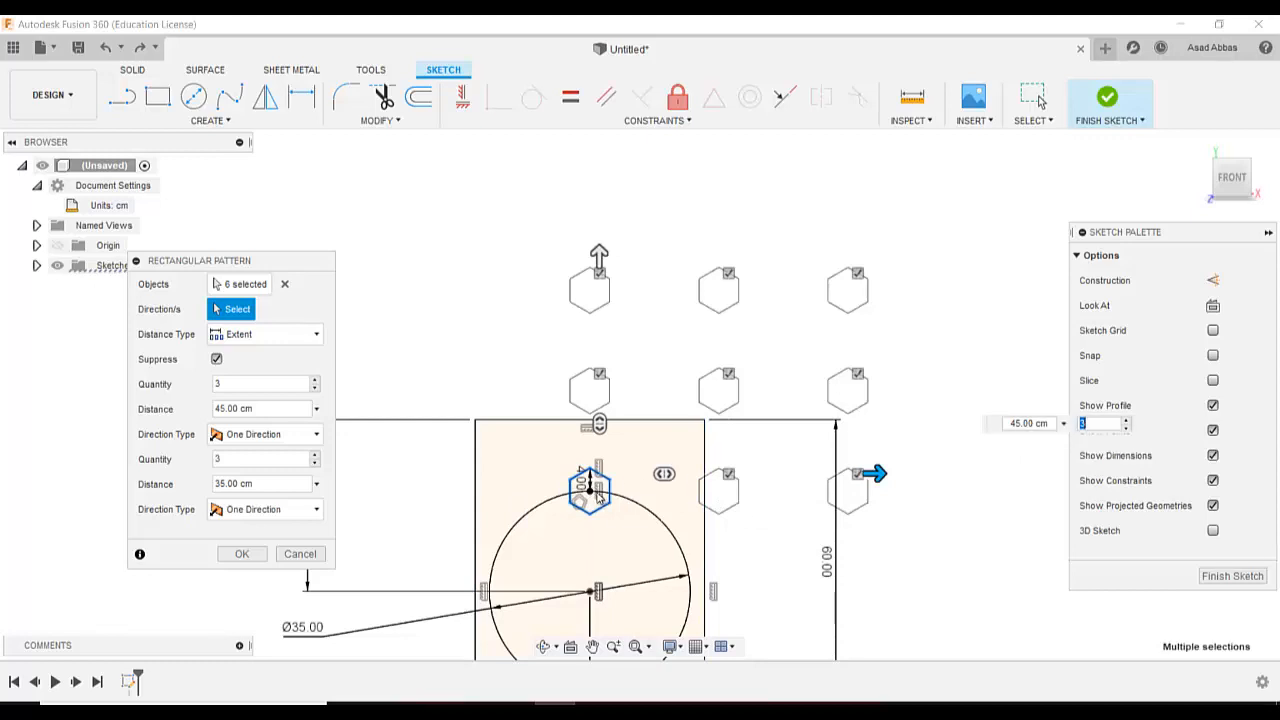
left_click(1126, 421)
left_click(1103, 513)
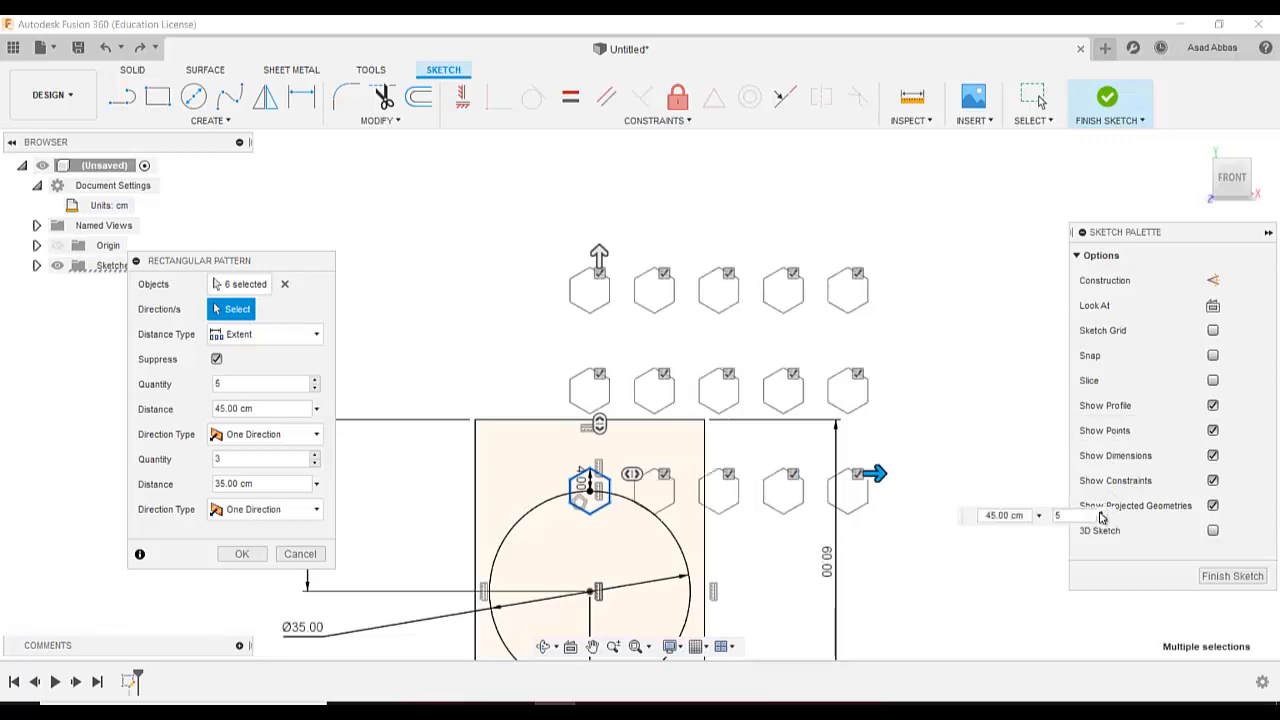
left_click(998, 516)
type("50")
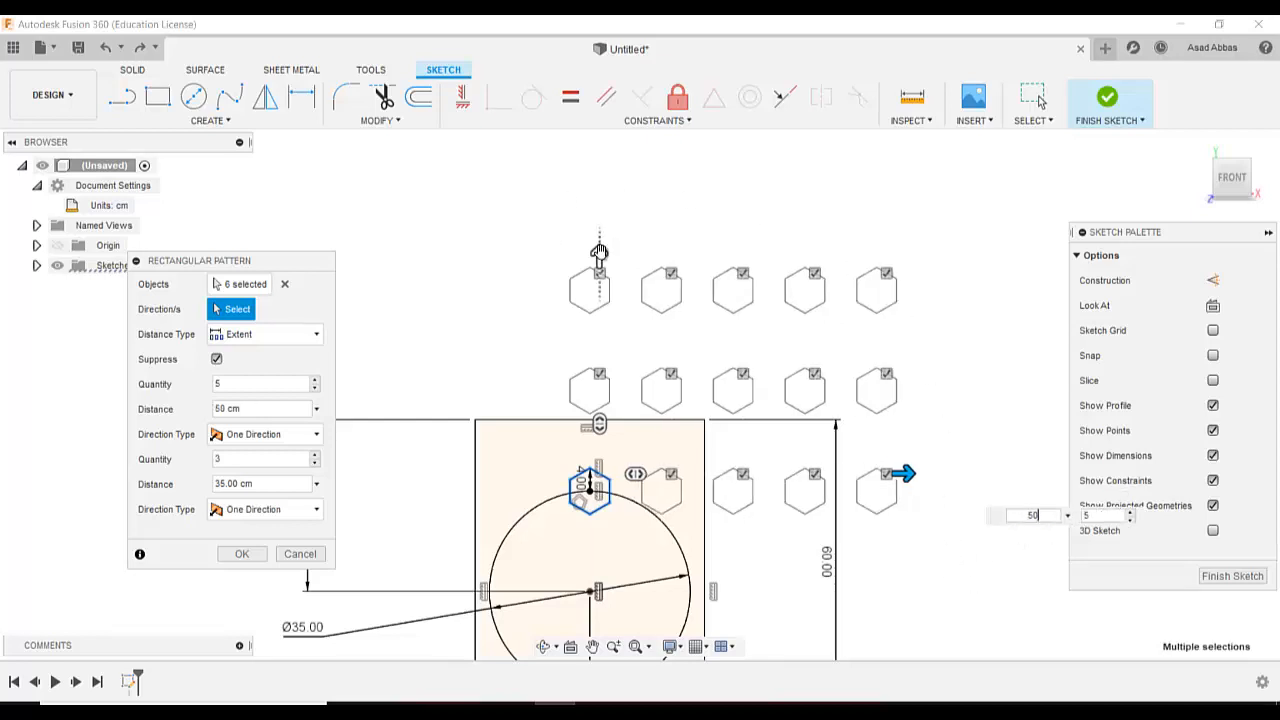
- Set the pattern's vertical quantity to 4 and create the rectangular grid of hexagons
left_click(599, 254)
key("Tab")
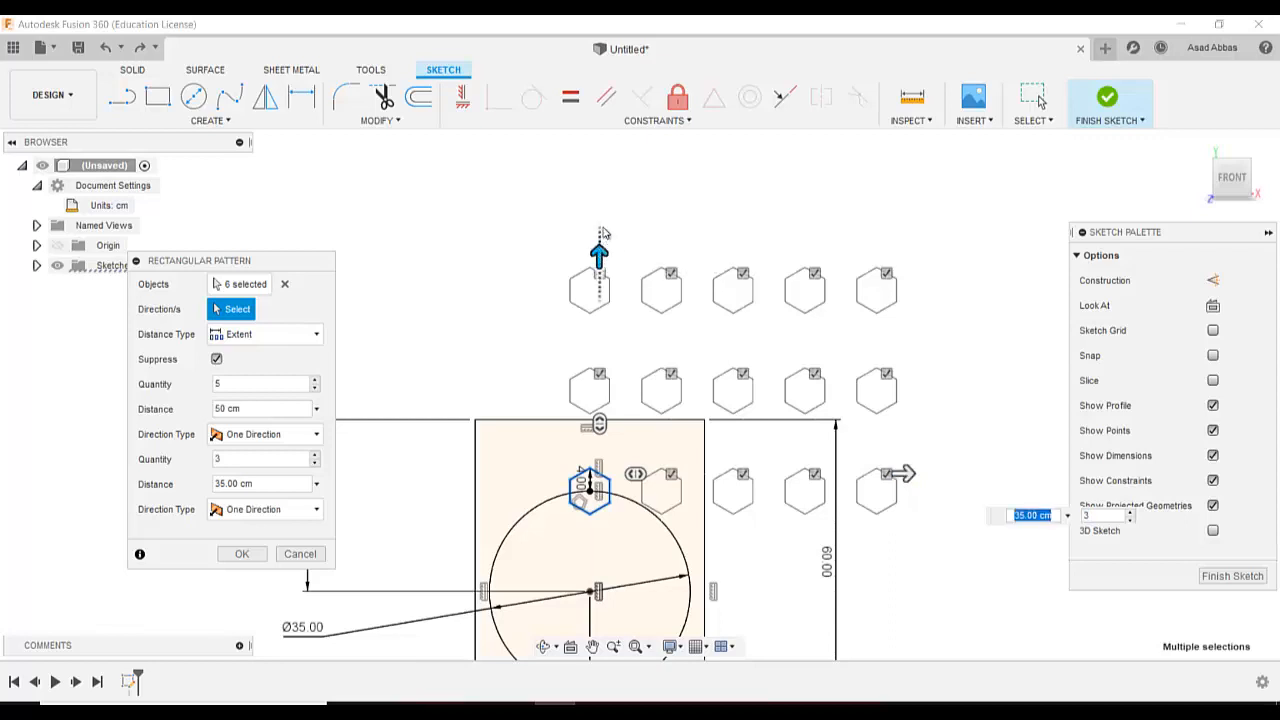
key("Tab")
key("Tab")
key("Tab")
key("Tab")
key("Tab")
key("Tab")
key("Tab")
key("Tab")
key("Tab")
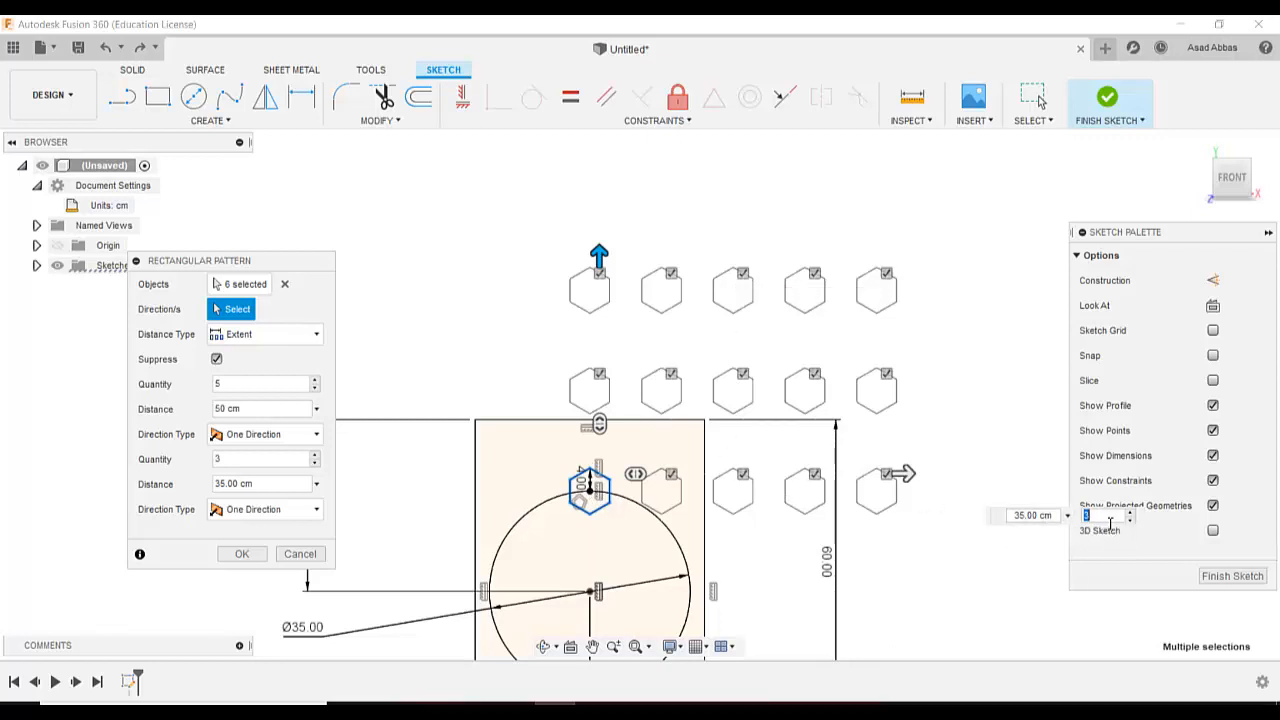
type("4")
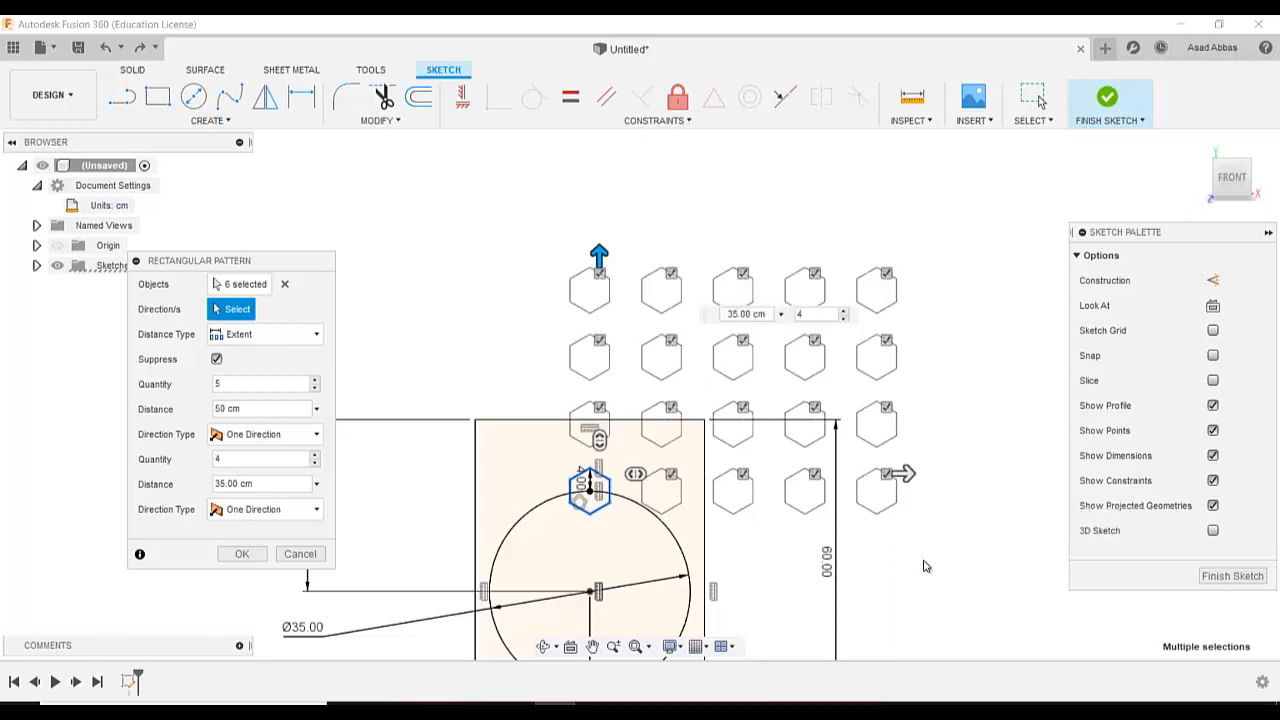
left_click(240, 556)
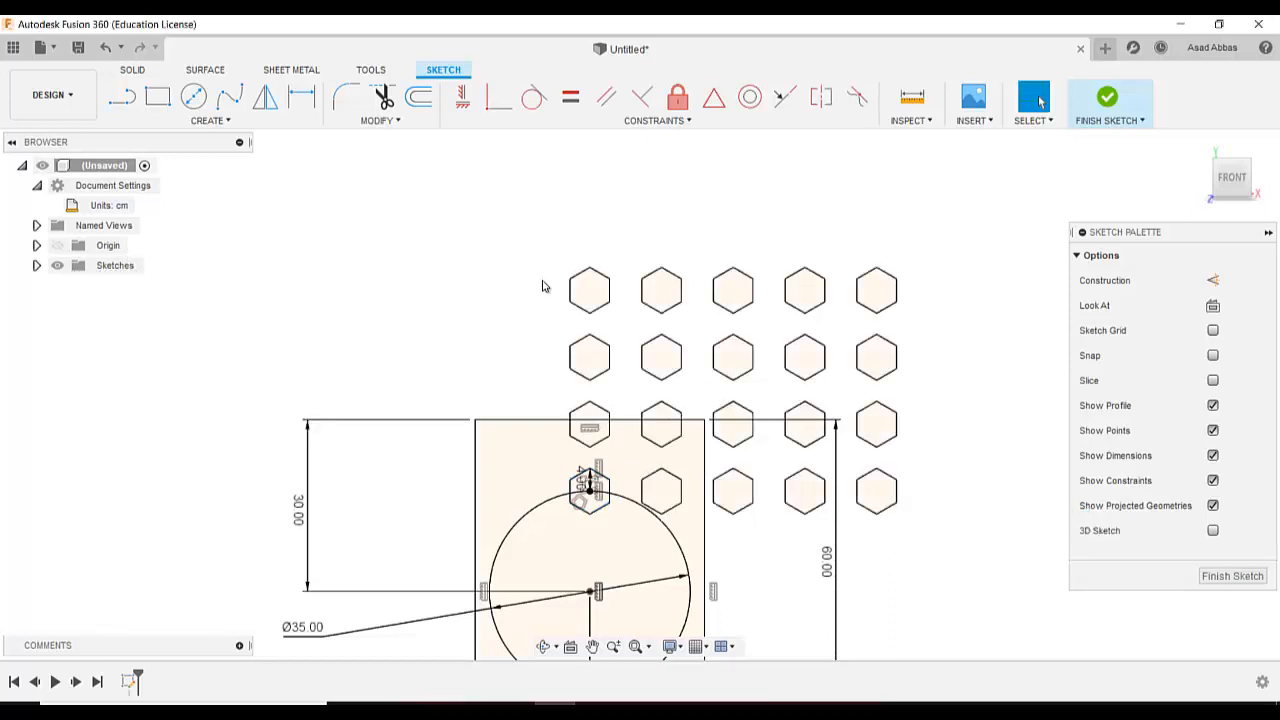
- Delete the entire sketch geometry, including the hexagon grid, rectangle, circle and dimensions
left_click(249, 126)
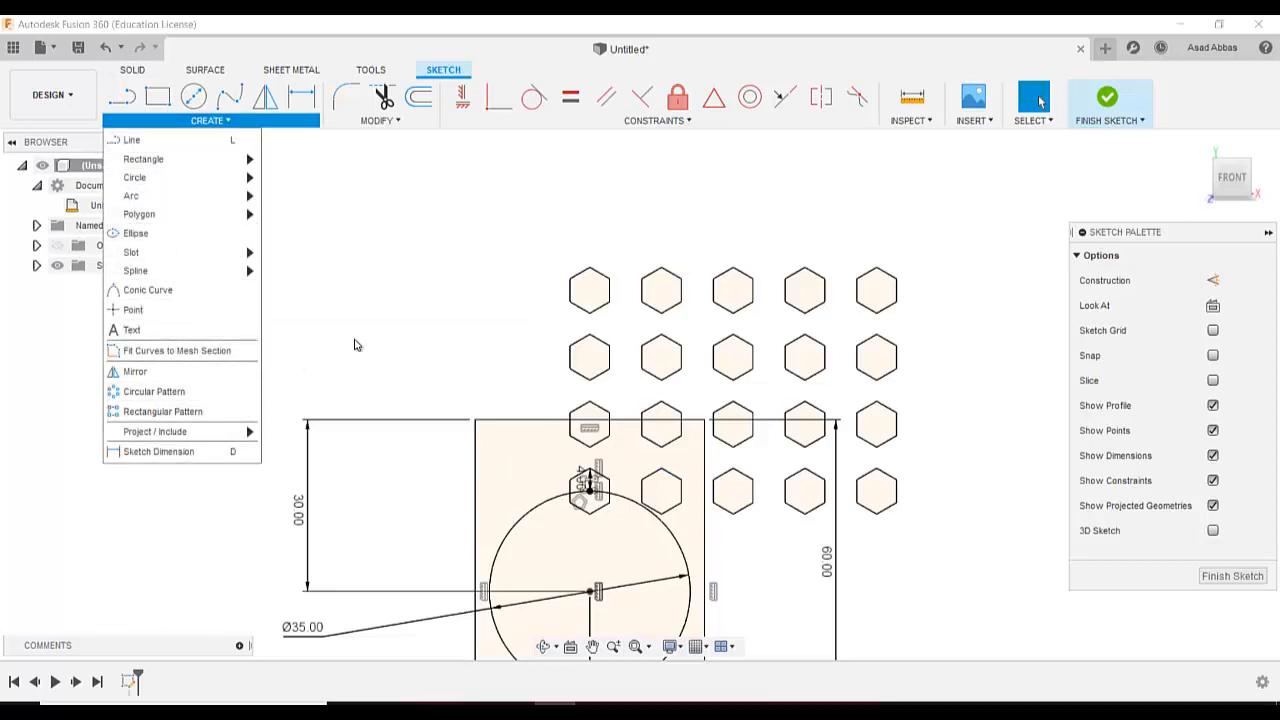
left_click(408, 334)
scroll(412, 325, "down", 3)
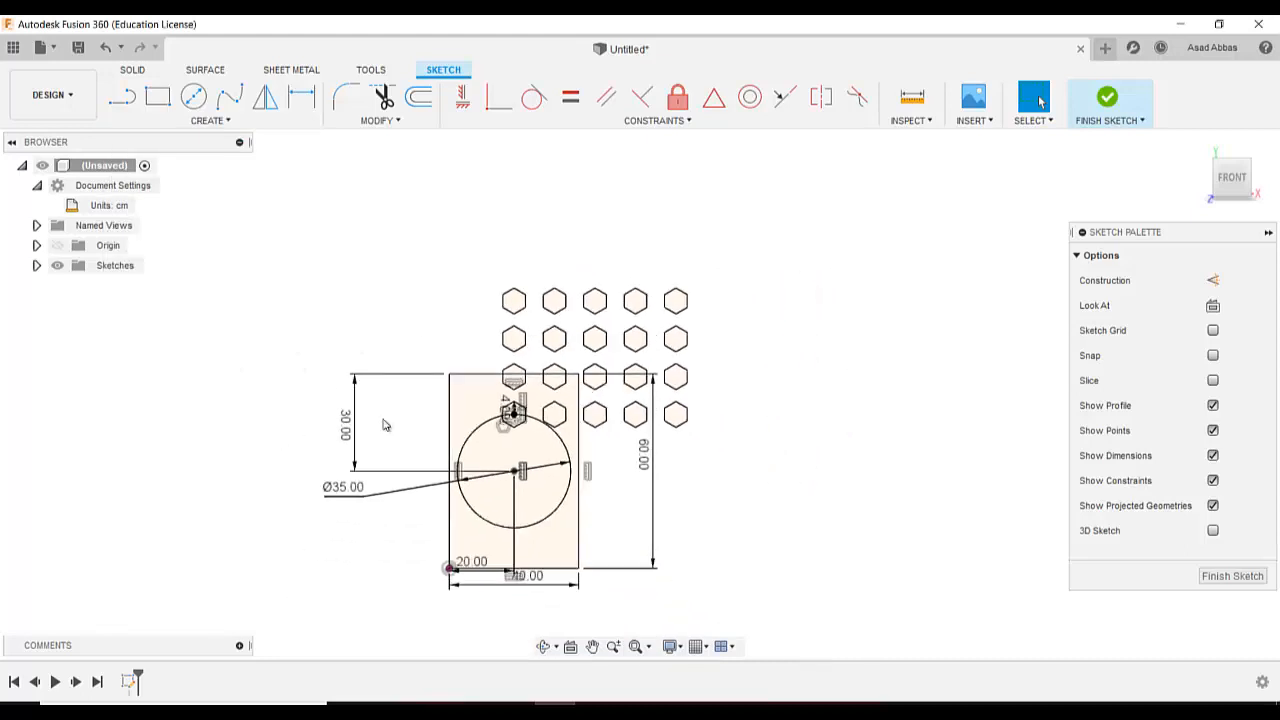
left_click_drag(788, 260, 259, 604)
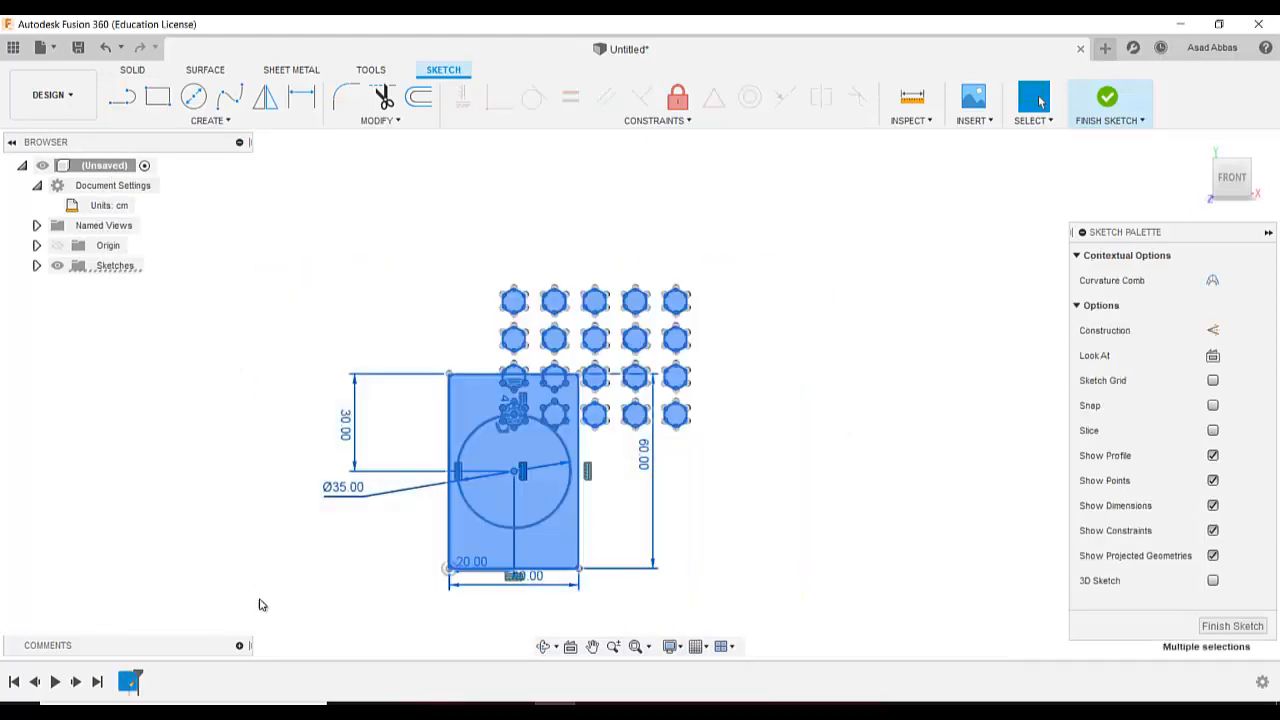
key("Delete")
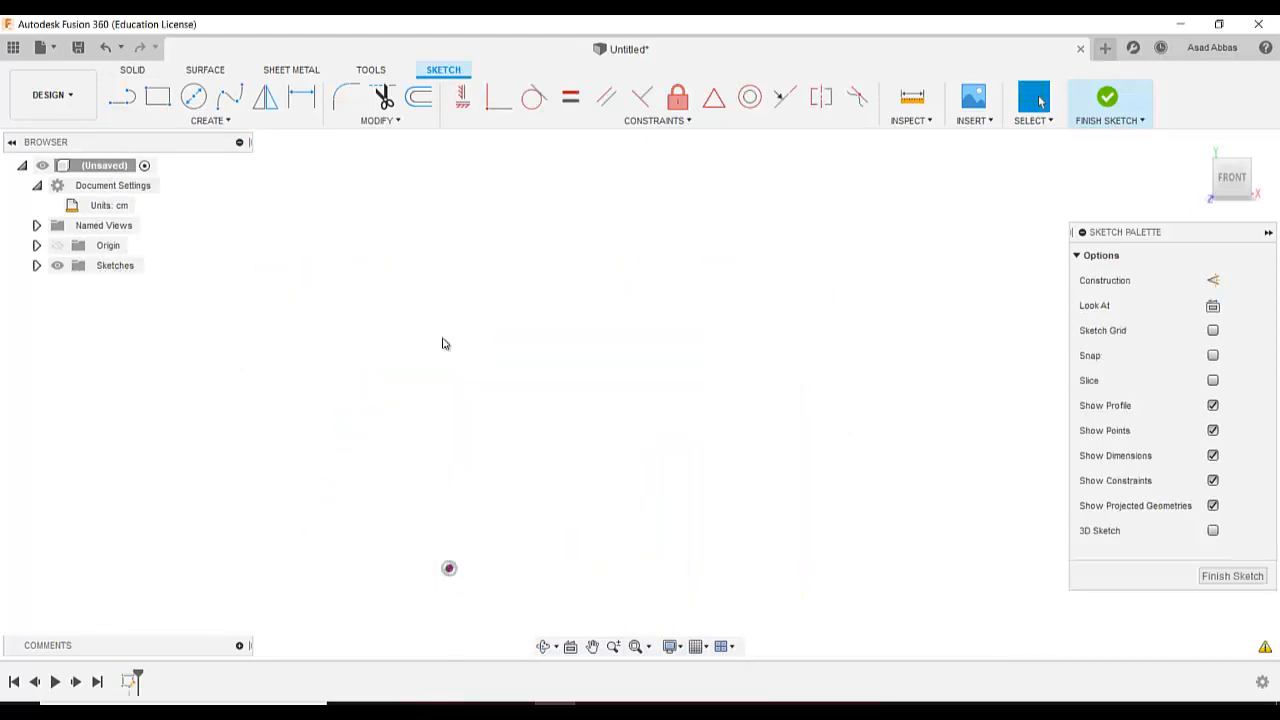
- Draw a circle about 104 cm in diameter centered on the origin, and a circle about 23 cm in diameter centered on its upper edge
scroll(546, 331, "down", 3)
scroll(343, 539, "up", 3)
left_click(195, 96)
left_click(657, 381)
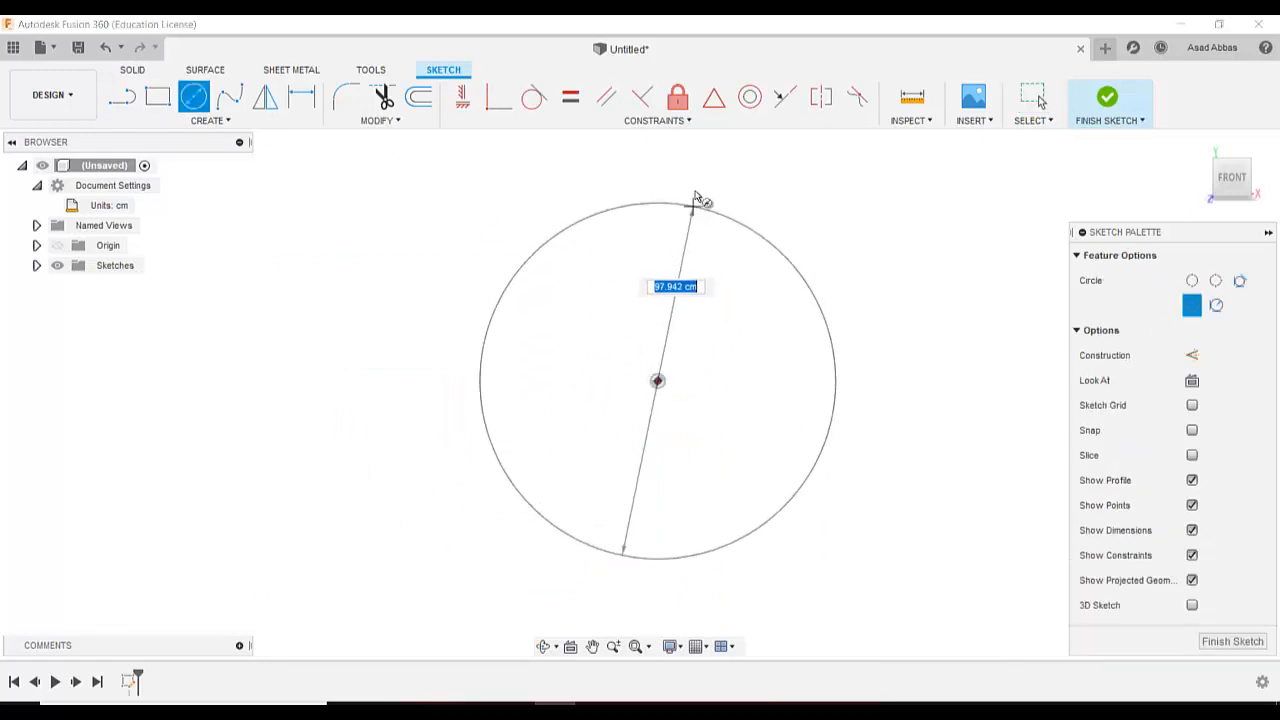
left_click(695, 185)
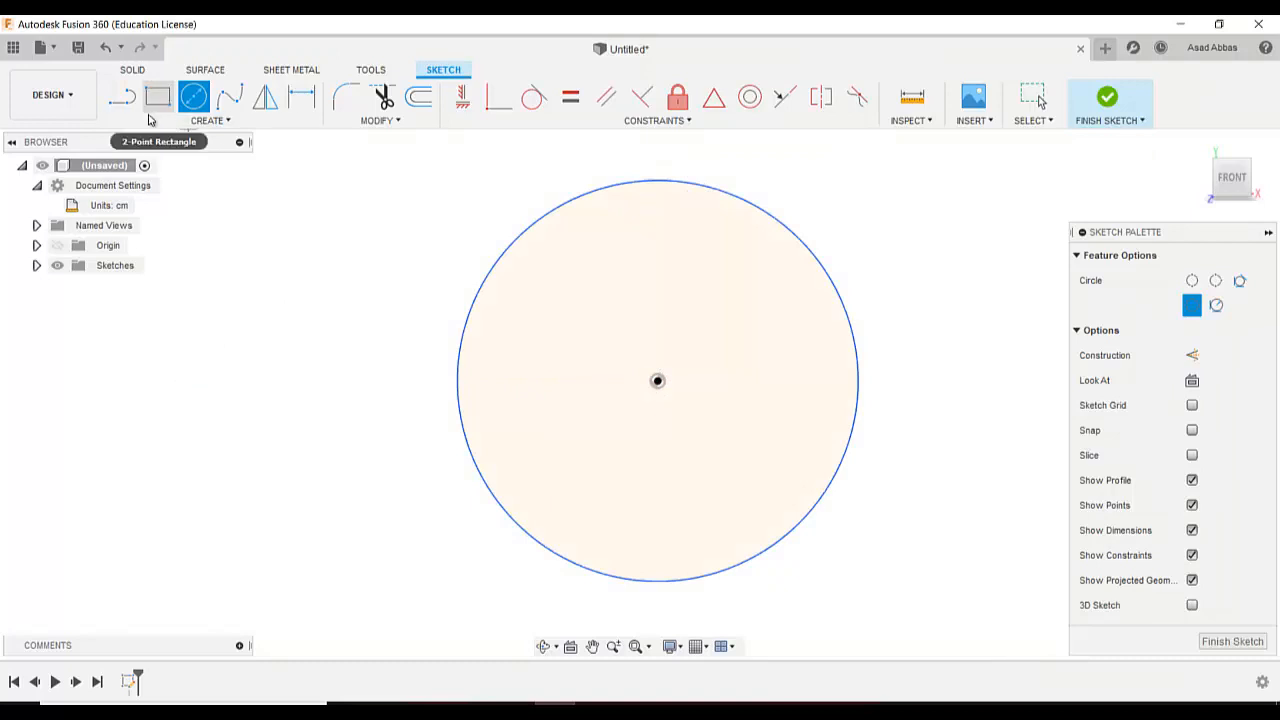
left_click(696, 184)
left_click(710, 227)
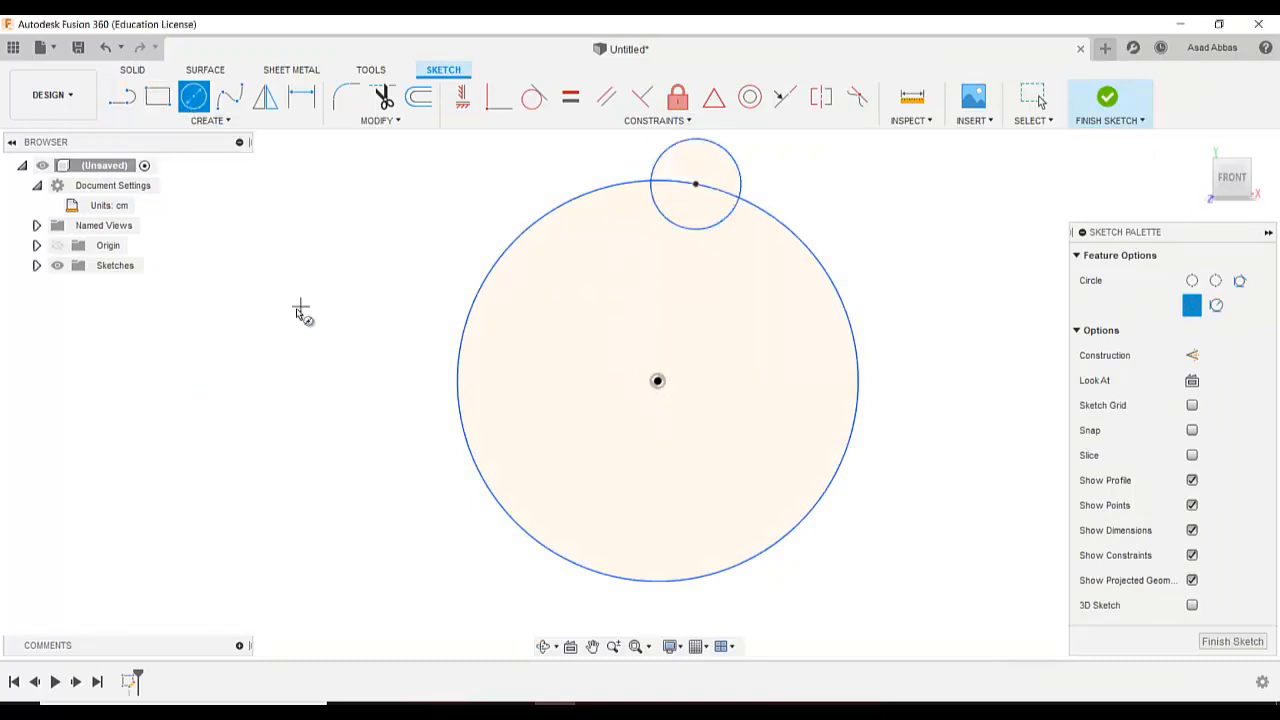
- Dimension the large circle's diameter and set it to 100 cm
left_click(212, 123)
left_click(150, 451)
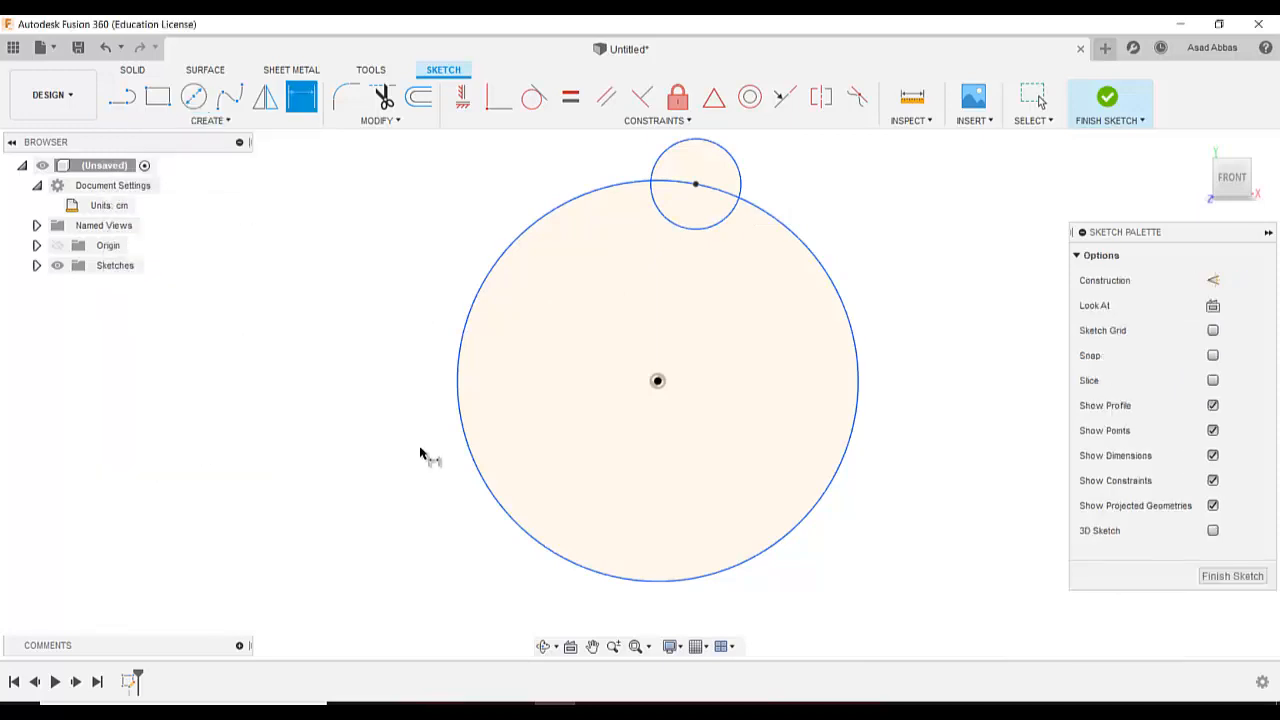
left_click(477, 483)
left_click(414, 486)
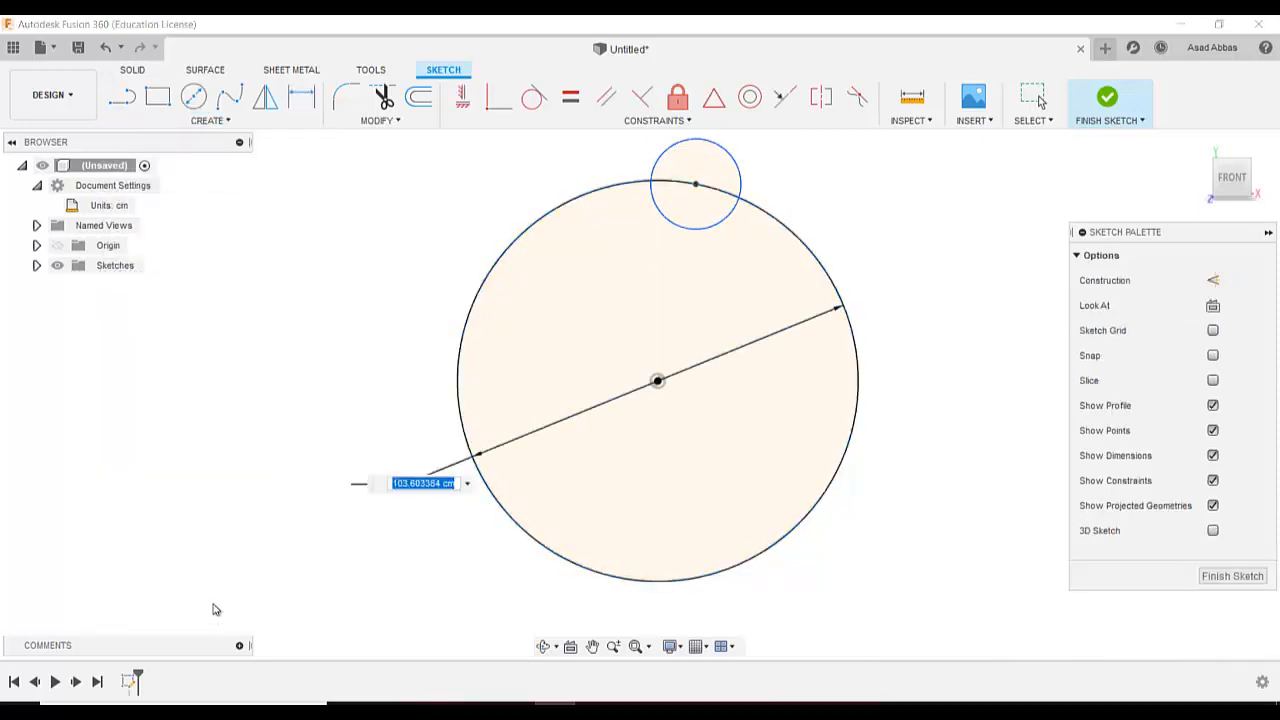
type("100")
key("Return")
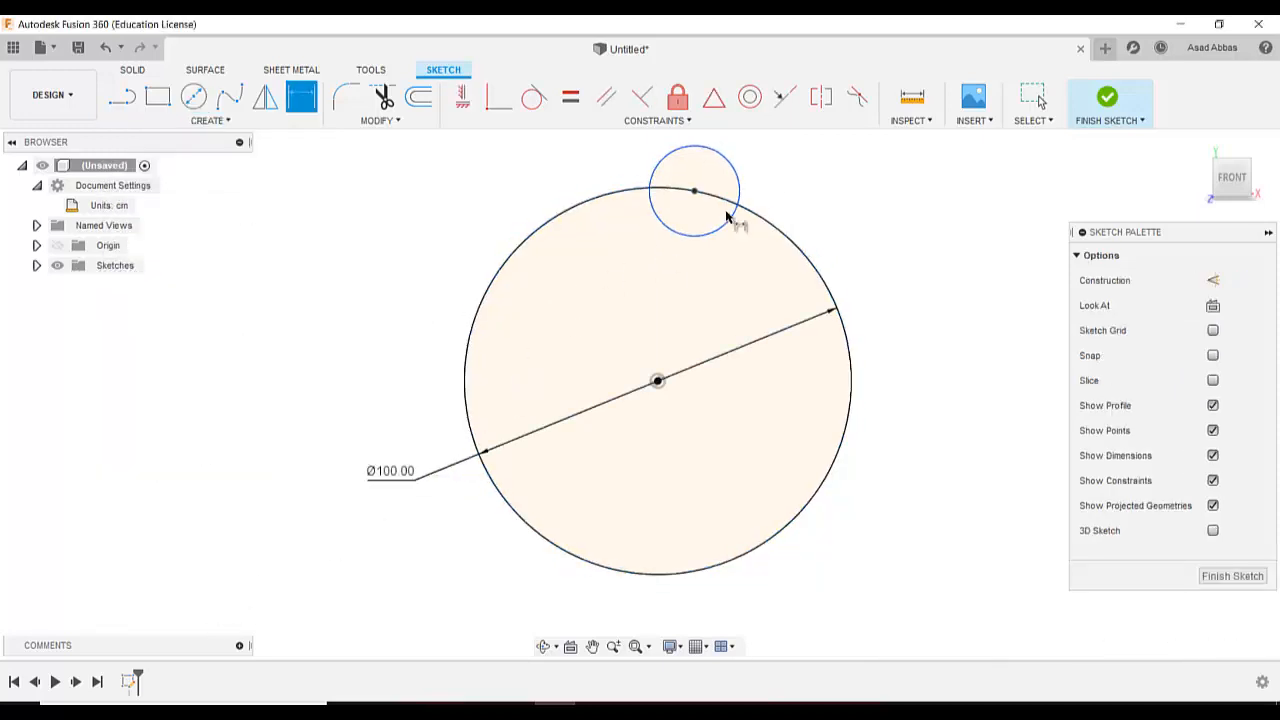
- Dimension the small circle's diameter and set it to 15 cm
left_click(740, 182)
left_click(780, 175)
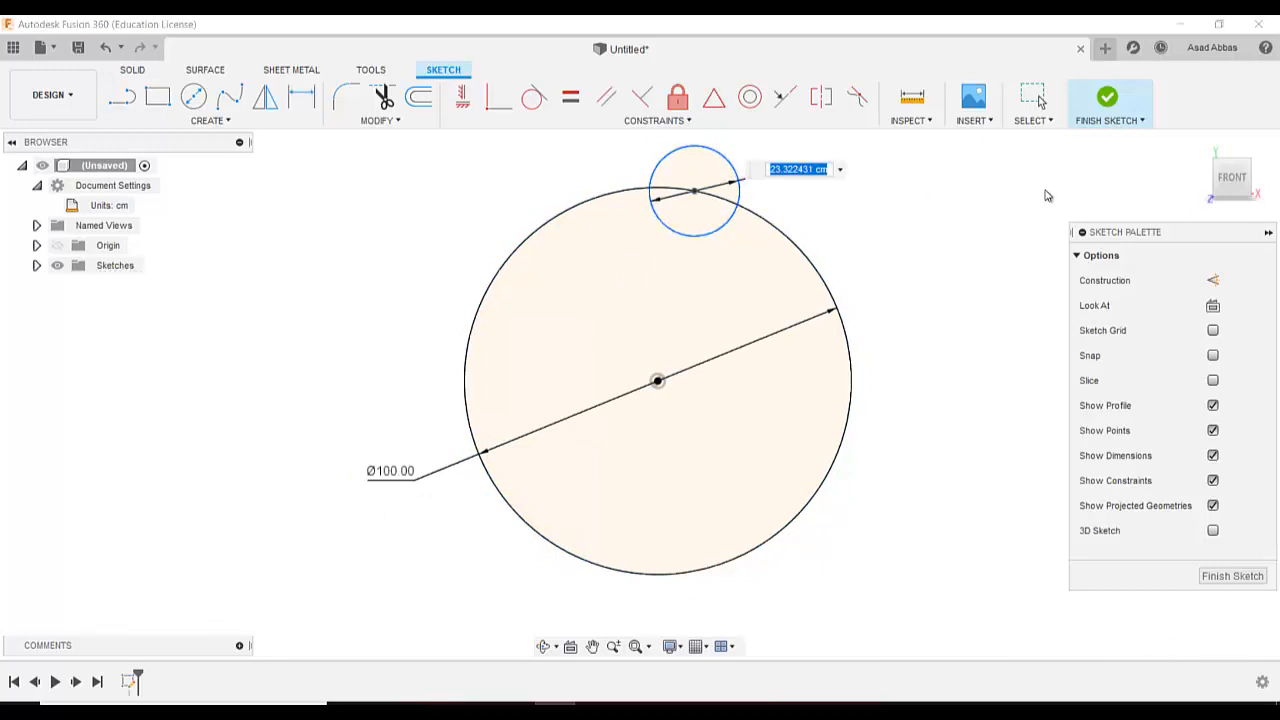
type("15")
key("Return")
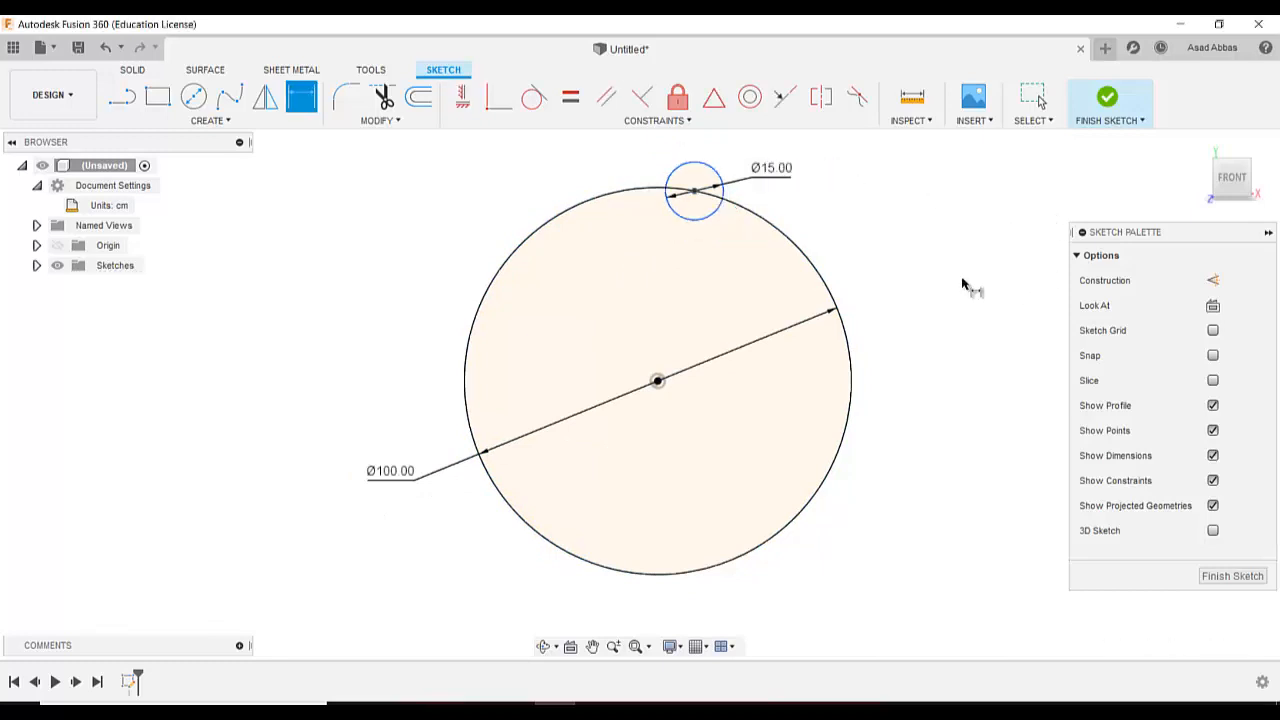
- Apply a Horizontal/Vertical constraint to align the small circle's center vertically with the large circle's center
left_click(463, 100)
left_click(694, 191)
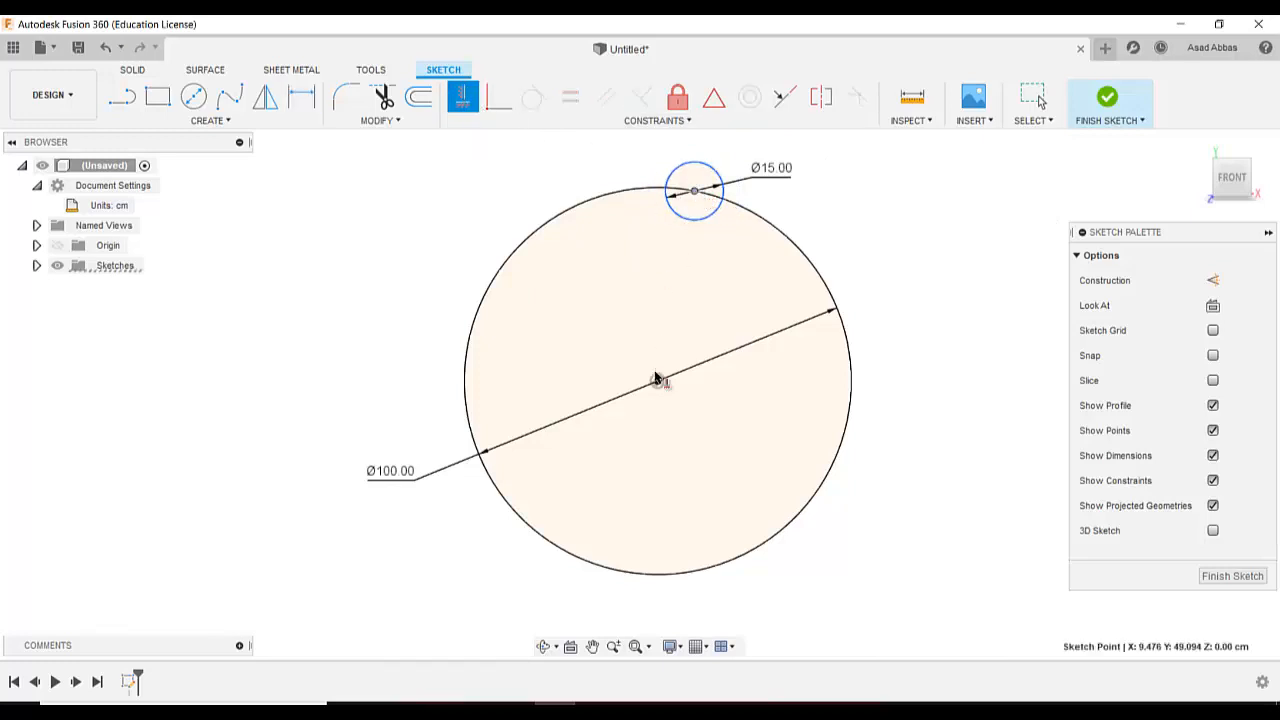
left_click(656, 379)
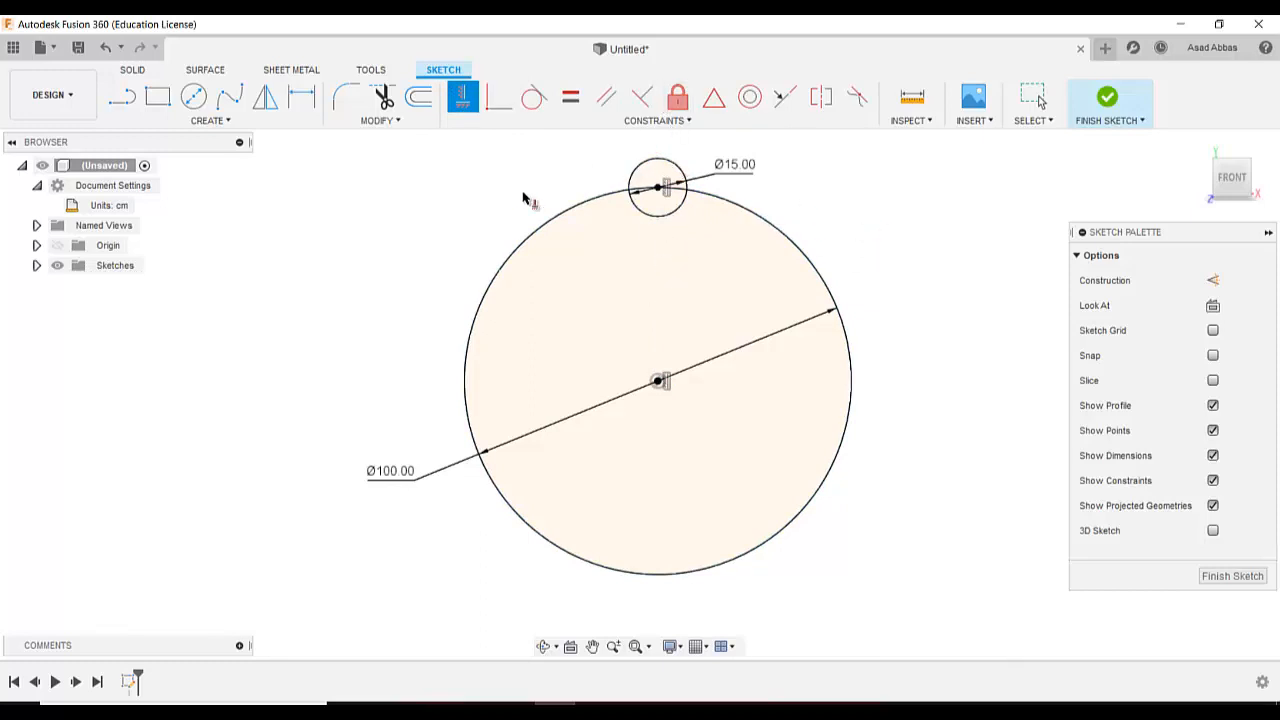
- Create a full circular pattern of the 15 cm circle around the large circle's center with a quantity of 8
left_click(245, 118)
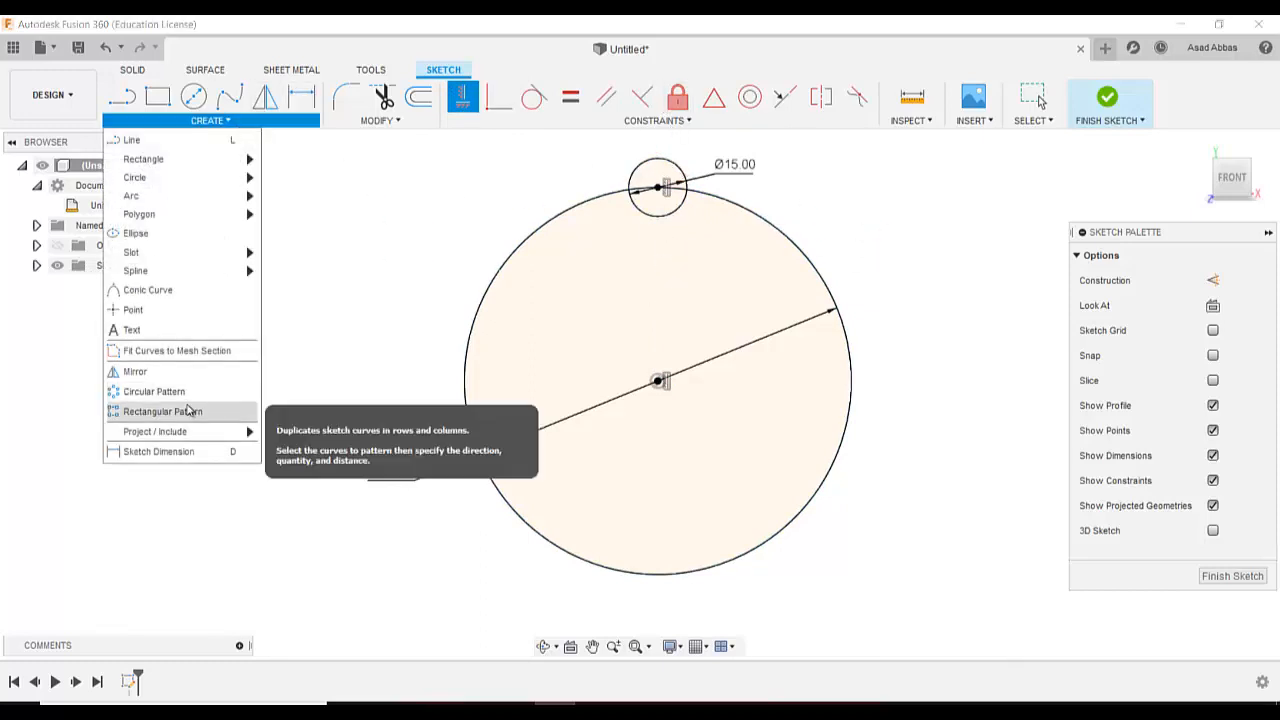
left_click(155, 391)
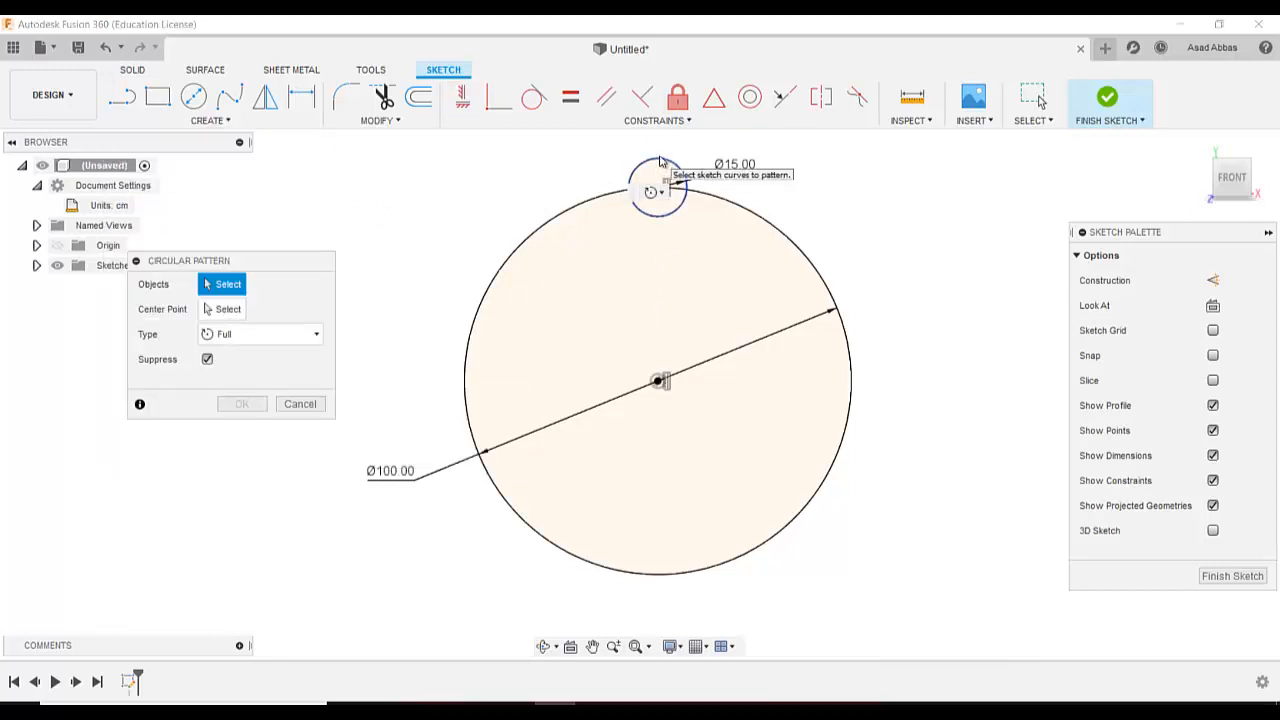
left_click(660, 160)
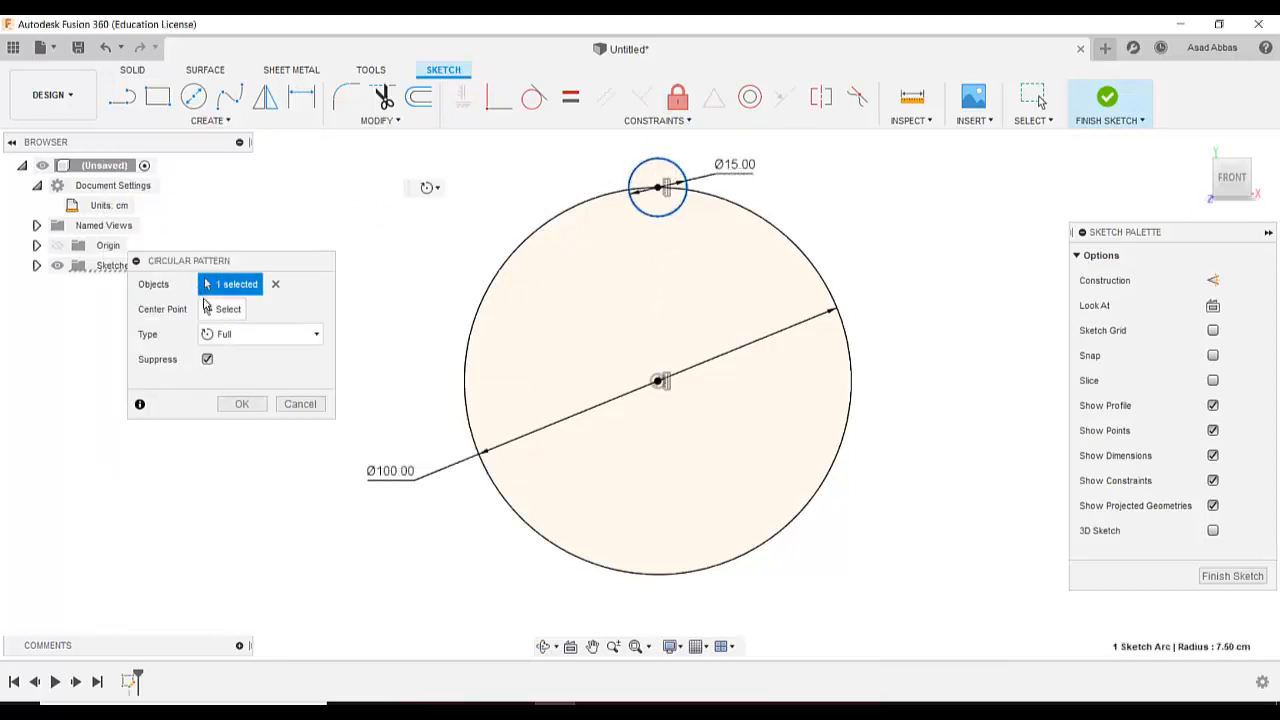
left_click(206, 307)
left_click(659, 381)
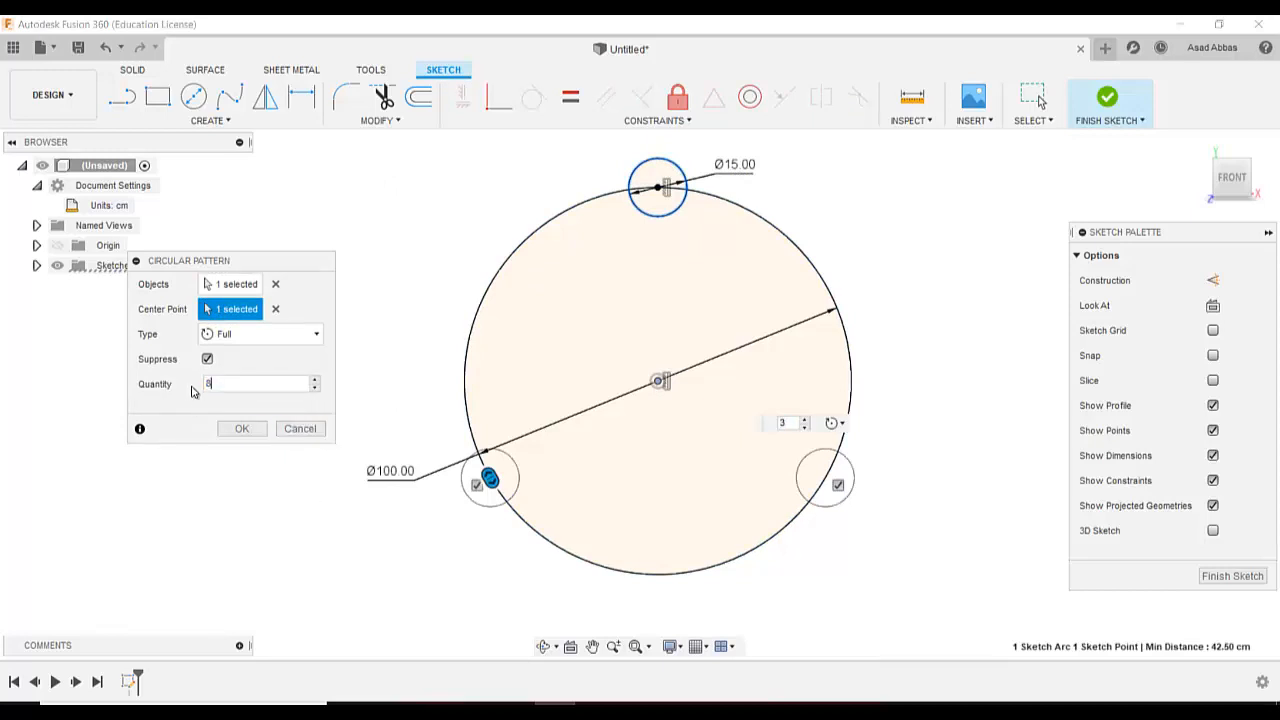
left_click(245, 428)
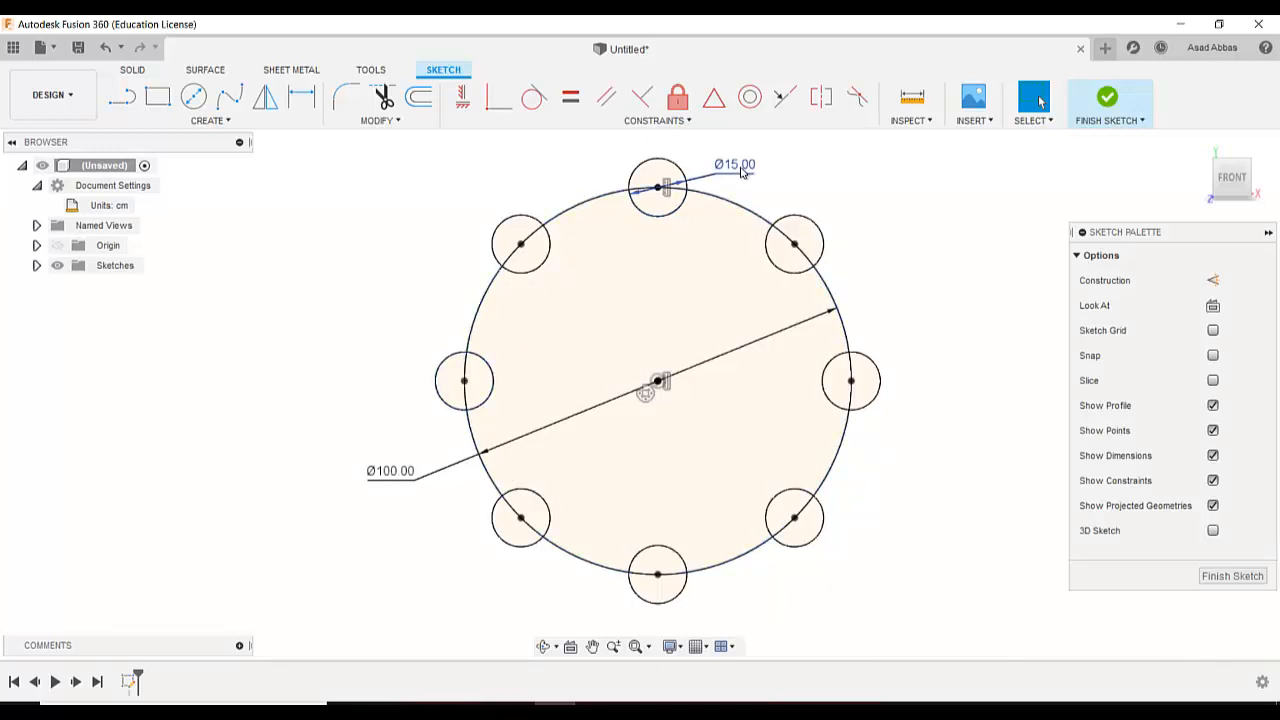
- Move the 15 cm diameter label farther out from the small circle and finish the sketch
left_click_drag(741, 172, 812, 155)
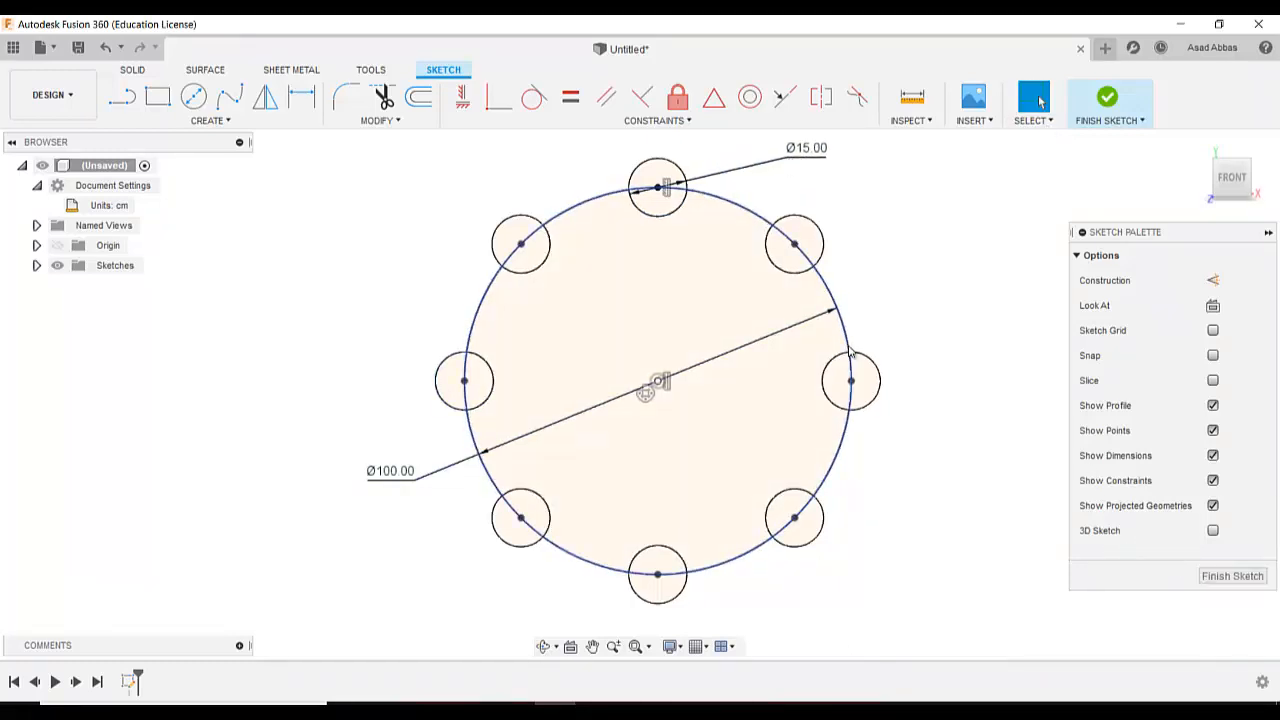
left_click(1232, 576)
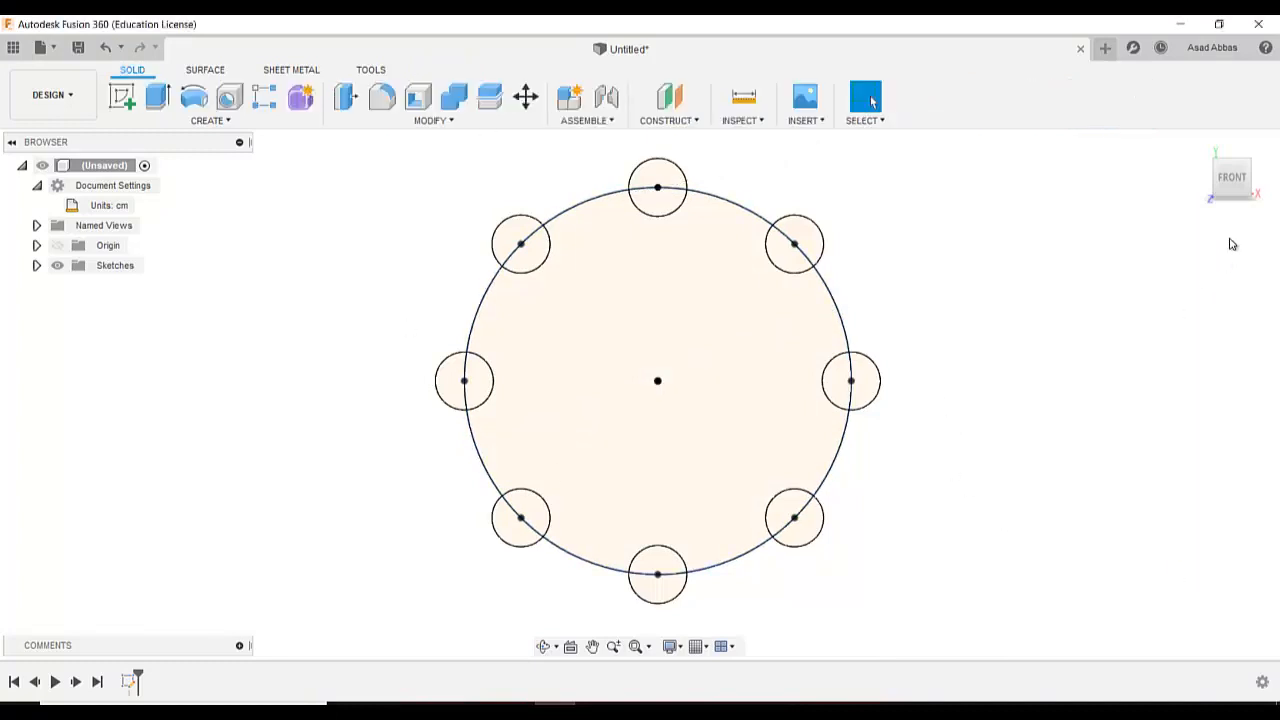
left_click(1198, 142)
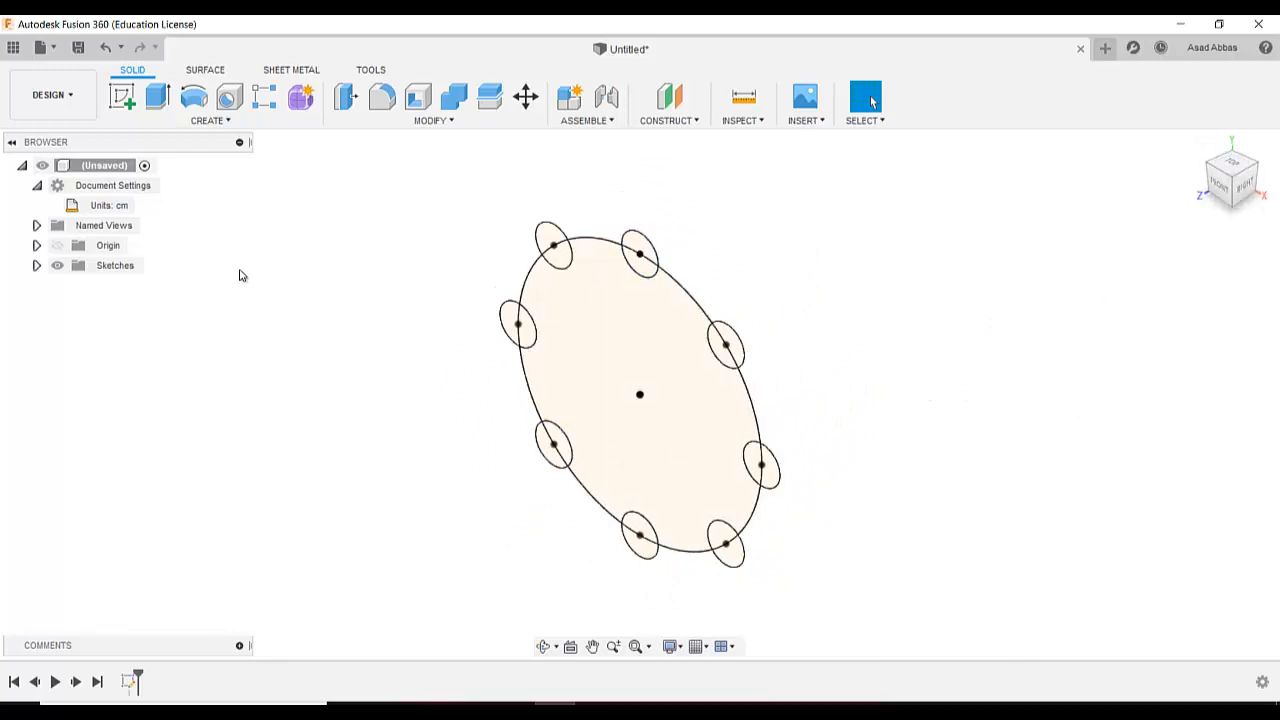
- Collapse Document Settings, expand the Sketches folder, and toggle Sketch1's visibility off and on several times, leaving it shown
left_click(37, 185)
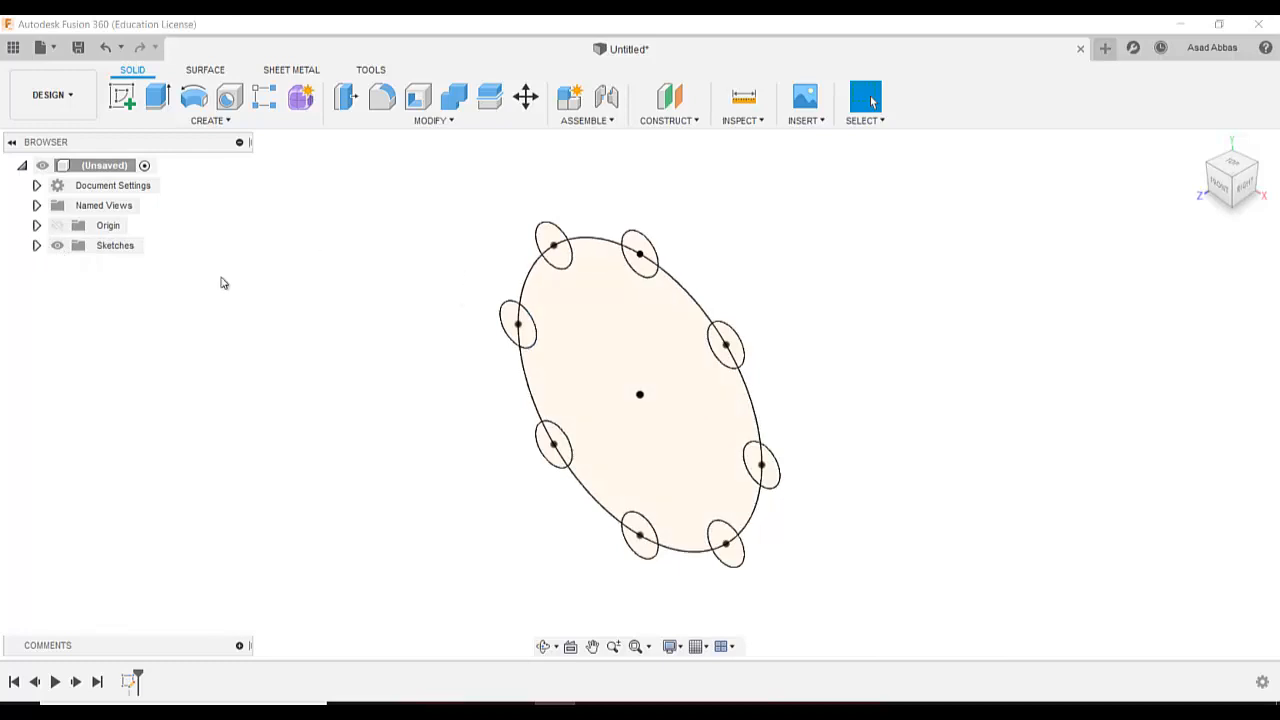
left_click(36, 245)
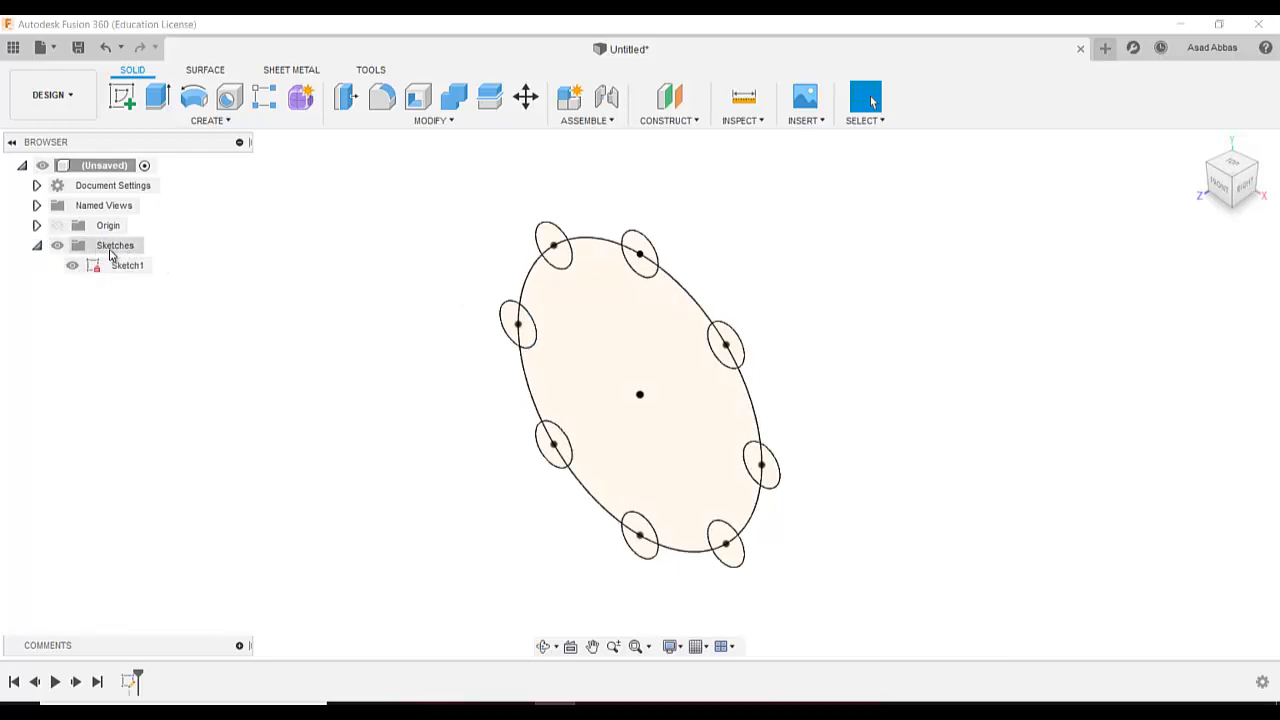
left_click(73, 266)
left_click(74, 268)
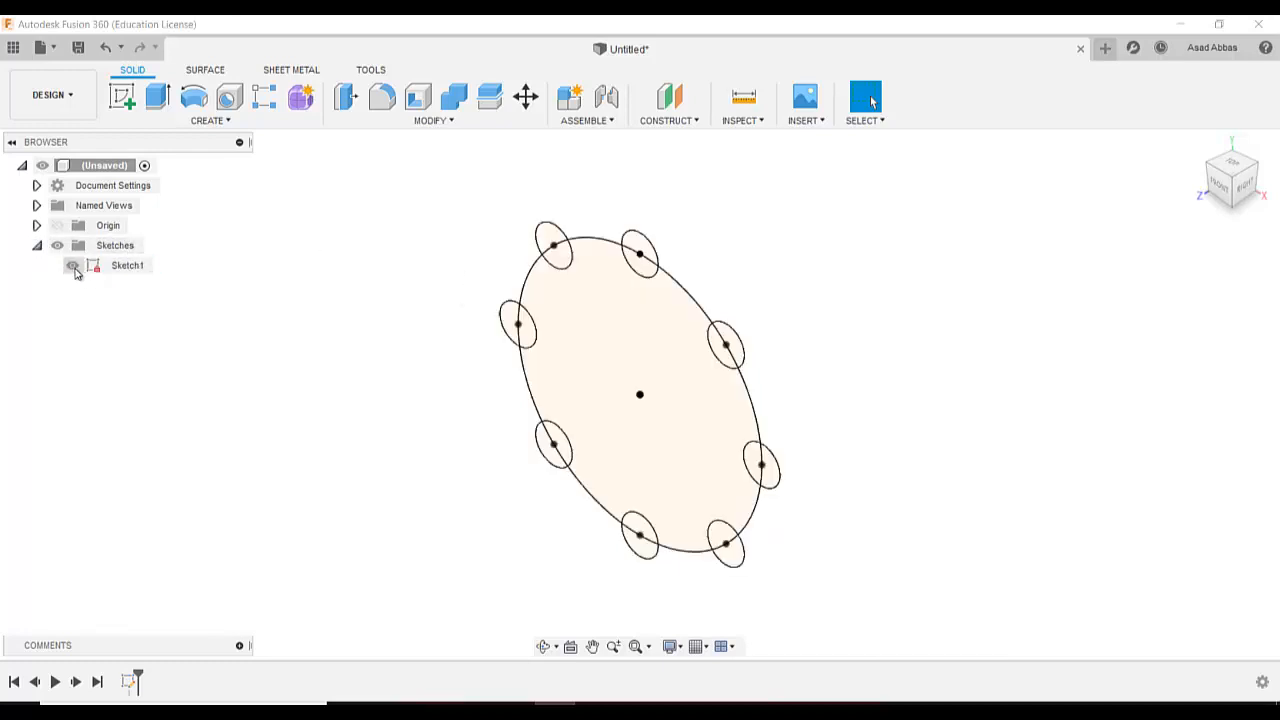
left_click(74, 268)
left_click(74, 268)
left_click(74, 268)
left_click(73, 268)
left_click(72, 266)
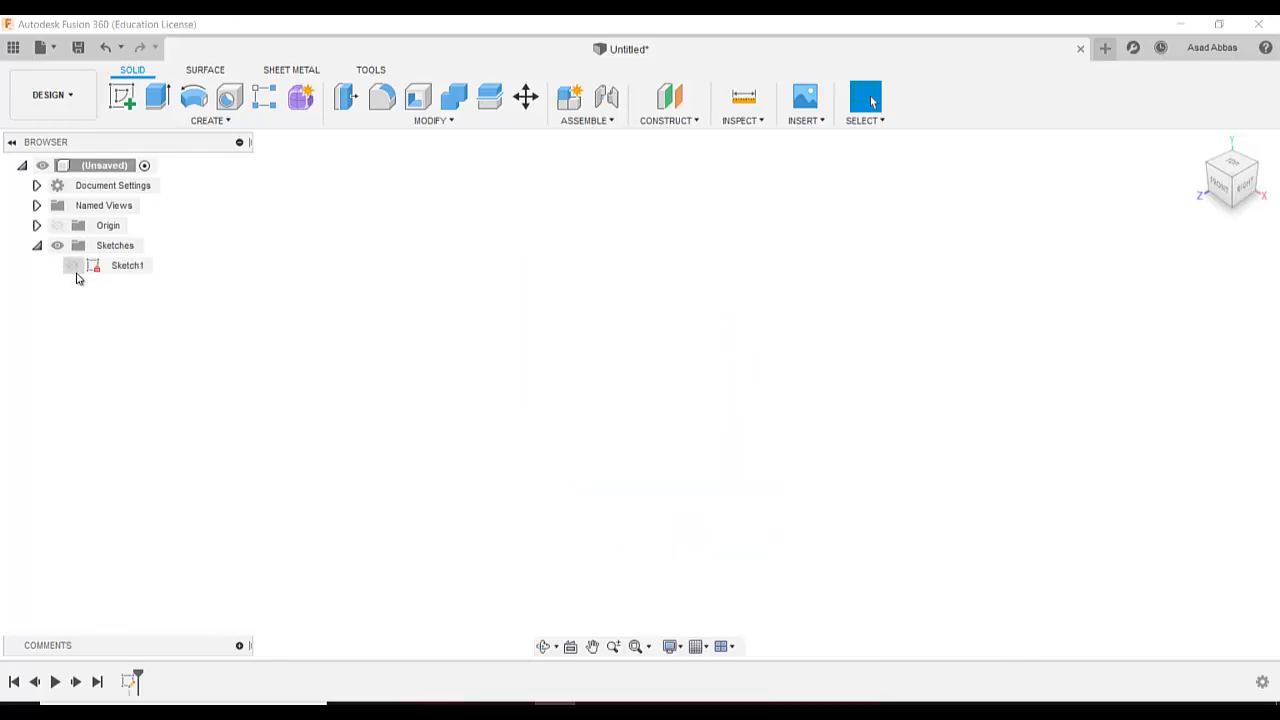
left_click(73, 267)
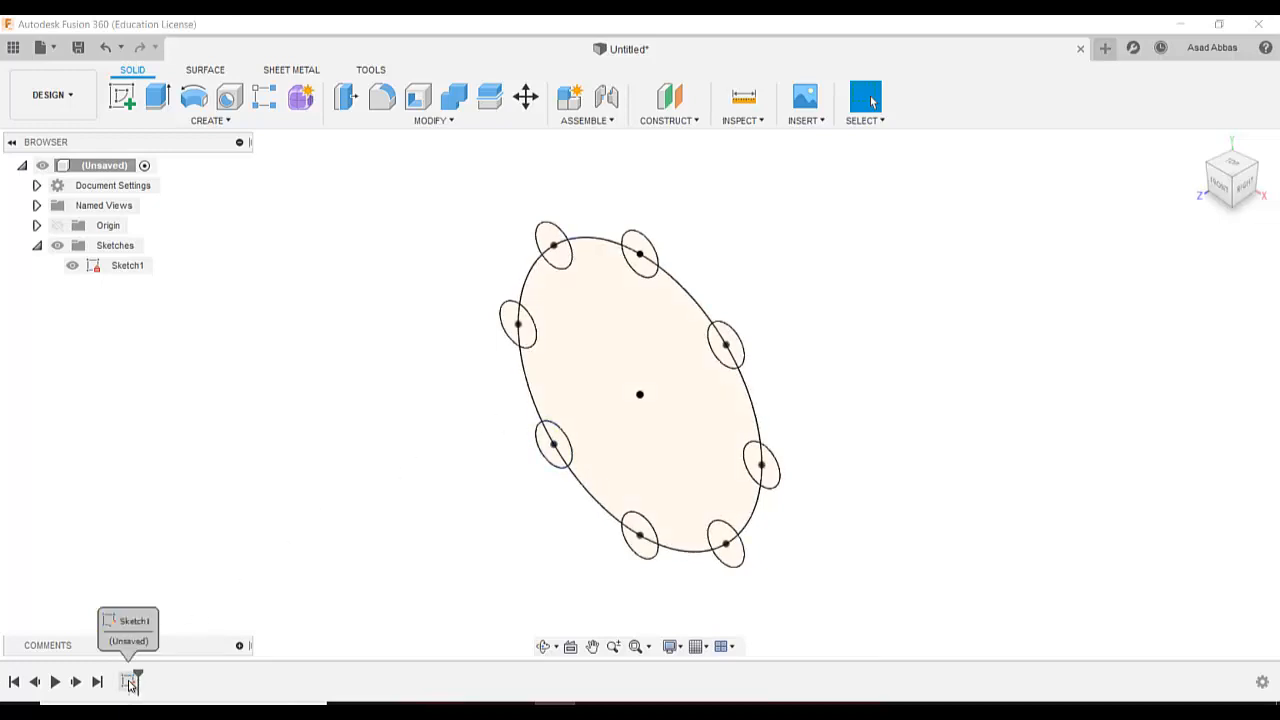
- Examine the patterned sketch from the standard views, including the right side, and return to the home view
left_click(1233, 163)
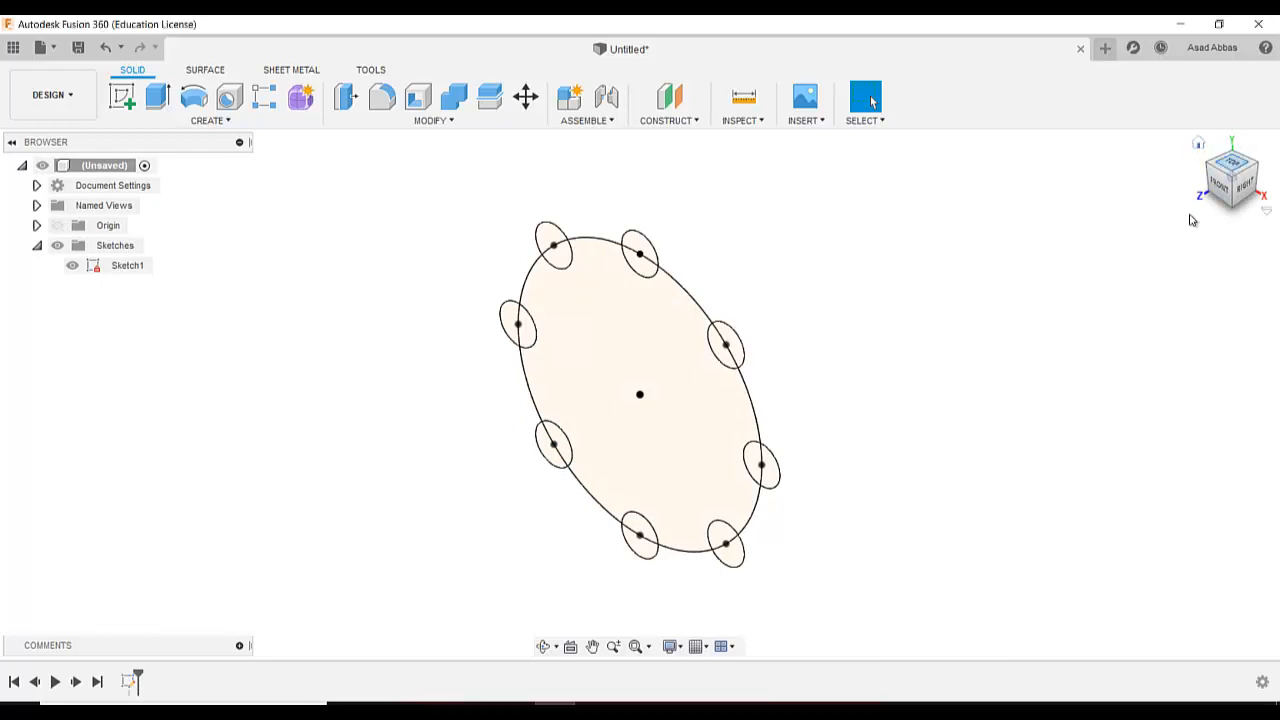
left_click(1197, 148)
left_click(1250, 188)
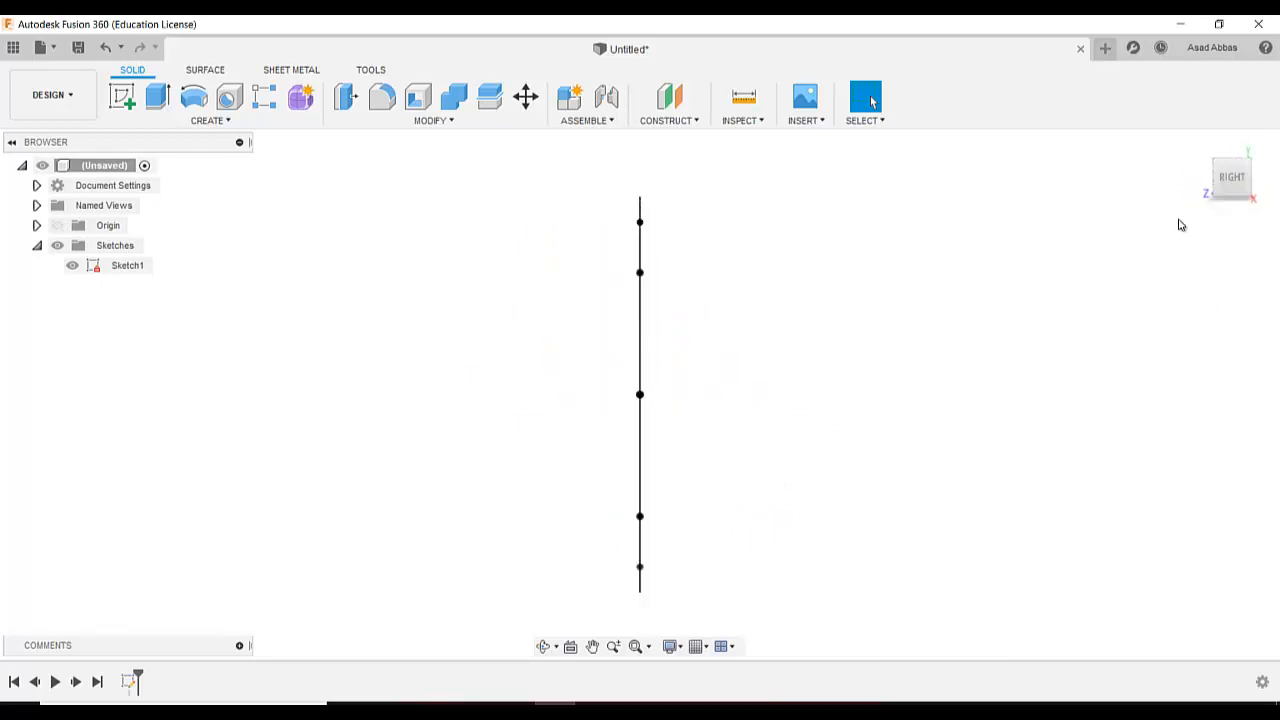
left_click(1198, 145)
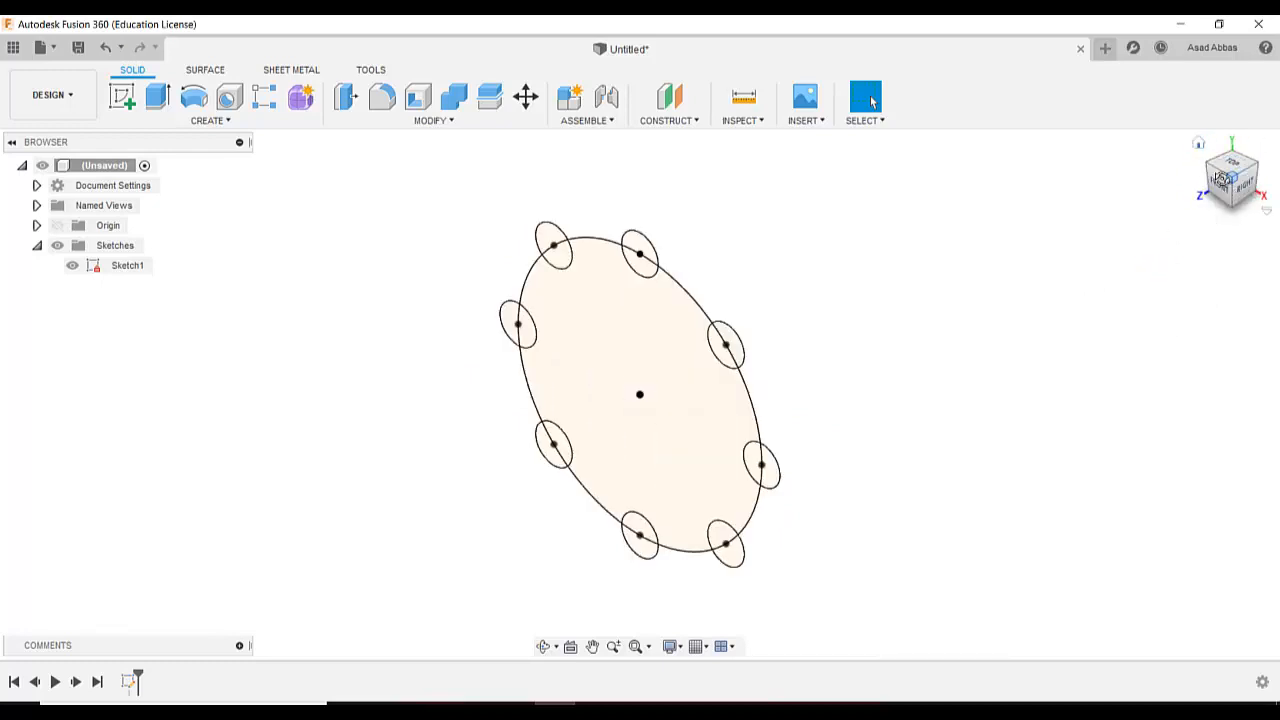
mouse_move(1222, 178)
left_mouse_down()
mouse_move(1212, 194)
mouse_move(1238, 182)
mouse_move(1220, 200)
mouse_move(1208, 174)
left_mouse_up()
left_click(1198, 145)
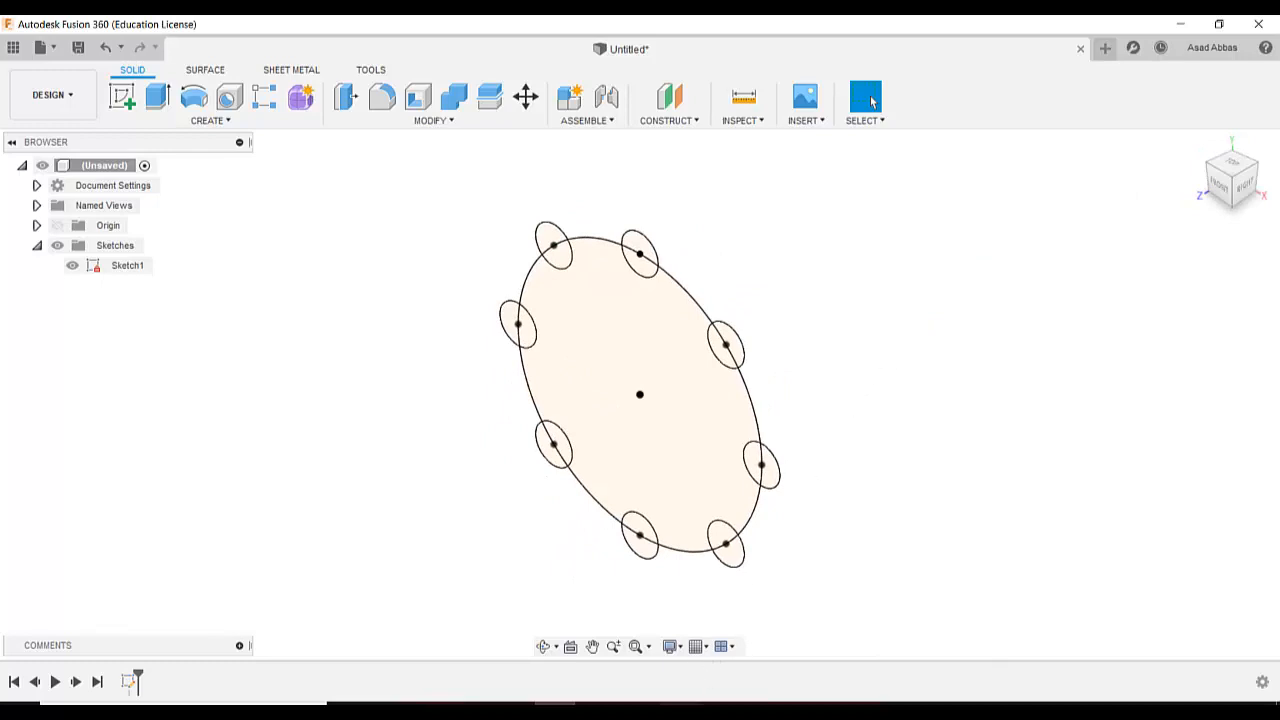
mouse_move(680, 708)
left_click(721, 684)
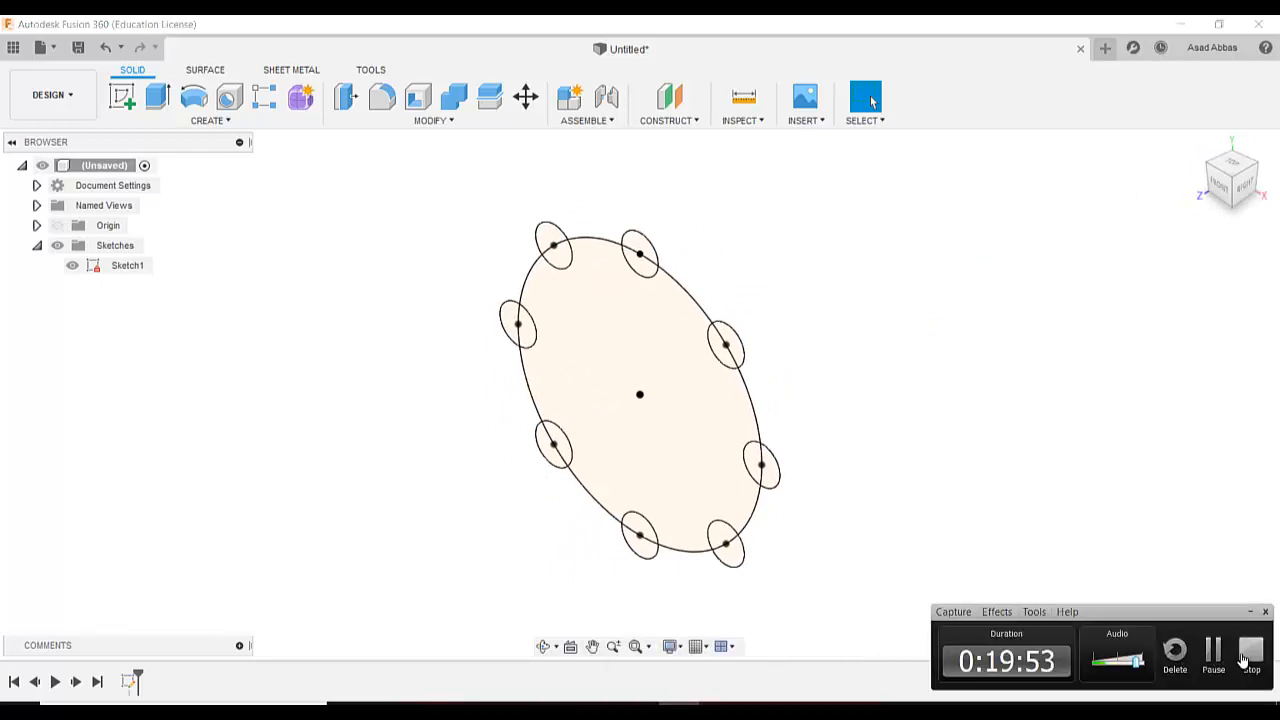